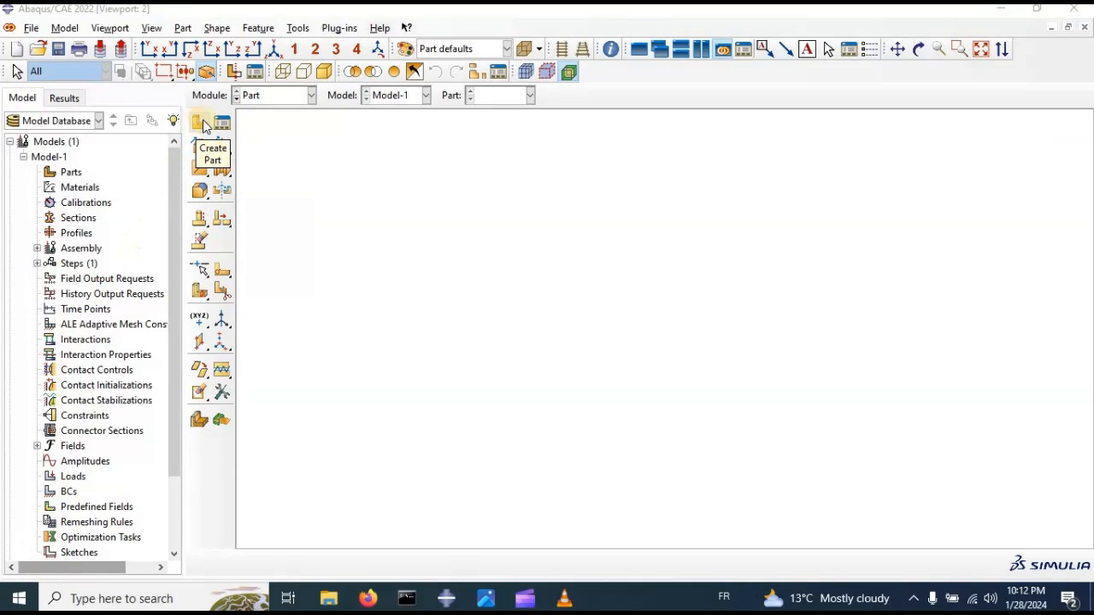
- Create a 3D deformable part named Composite with a planar shell base feature and an approximate size of 200
{"action": "left_click", "coordinate": [265, 95]}
{"action": "left_click", "coordinate": [257, 112]}
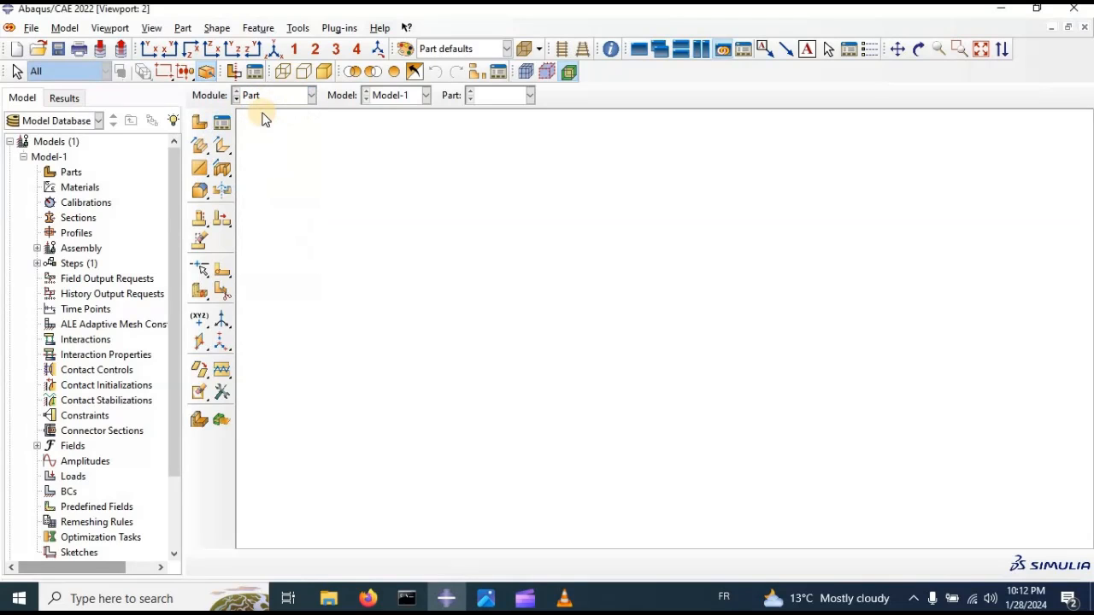
{"action": "left_click", "coordinate": [199, 122]}
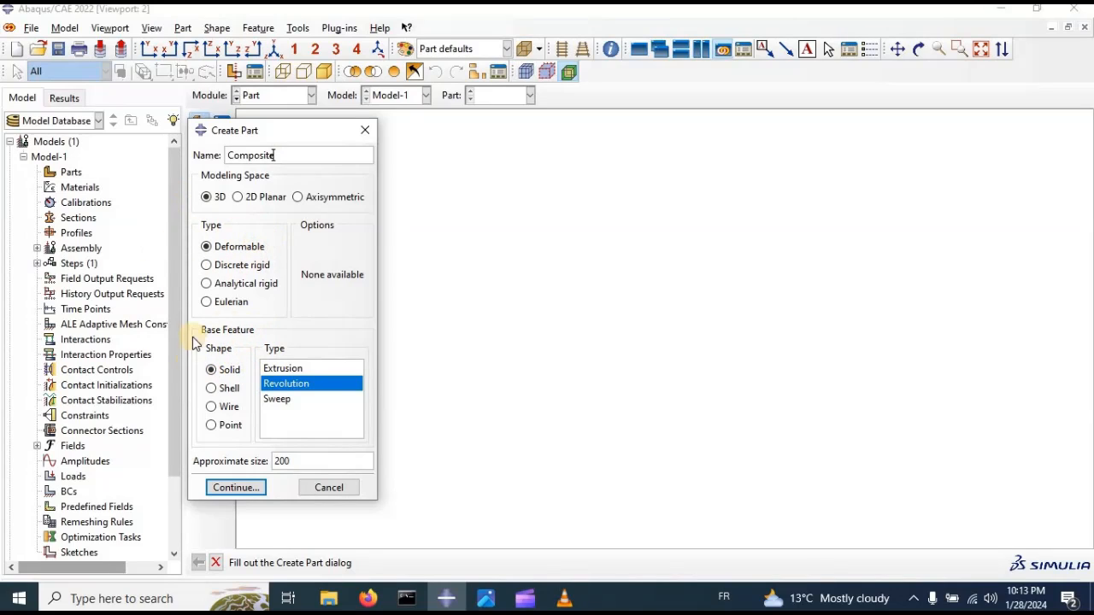
{"action": "left_click", "coordinate": [229, 388]}
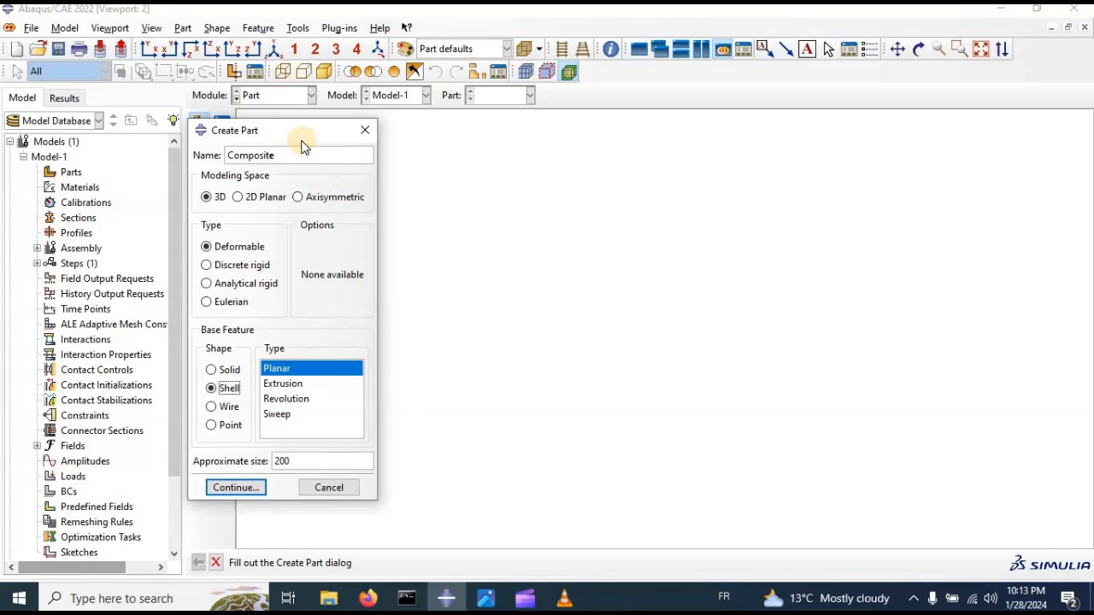
{"action": "left_click_drag", "start_coordinate": [310, 133], "coordinate": [347, 128]}
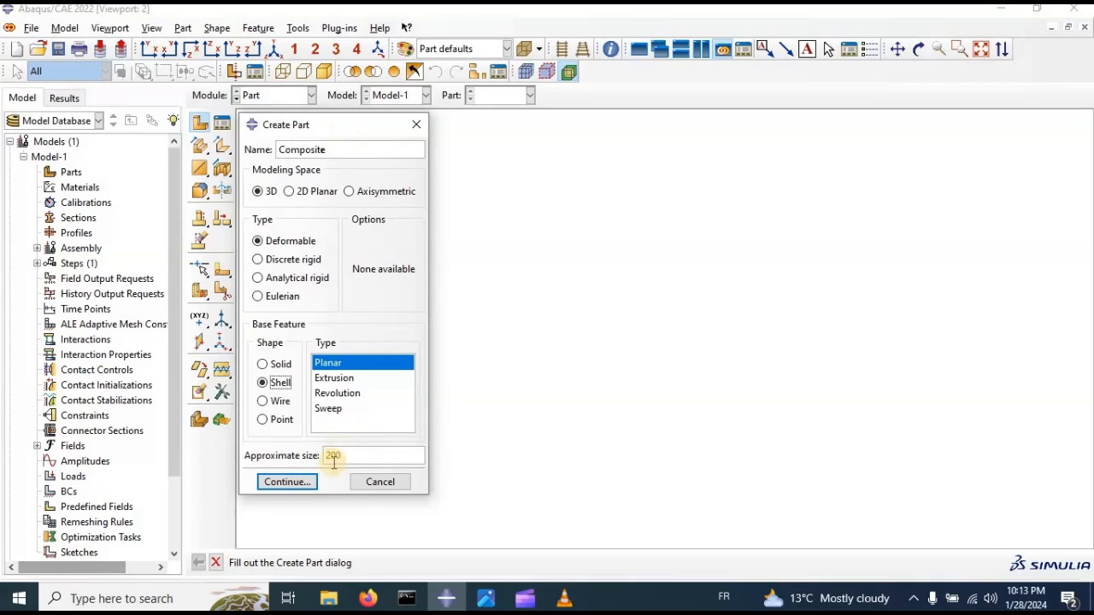
{"action": "left_click", "coordinate": [284, 482]}
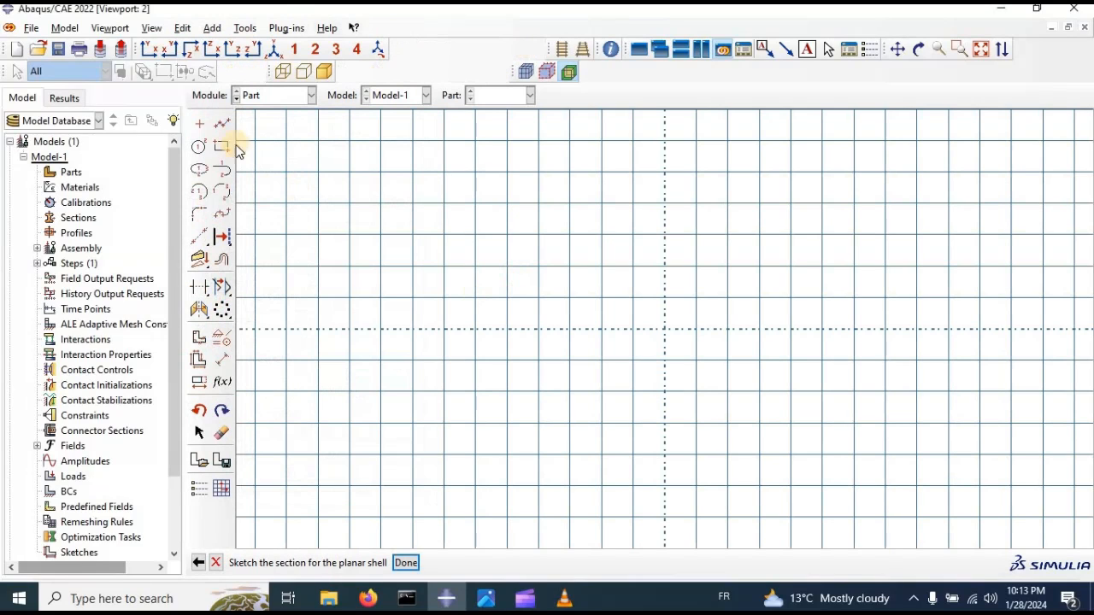
- Sketch a rectangle about 20 wide and 56 high, with one long side on the vertical axis and crossing the horizontal axis
{"action": "left_click", "coordinate": [222, 148]}
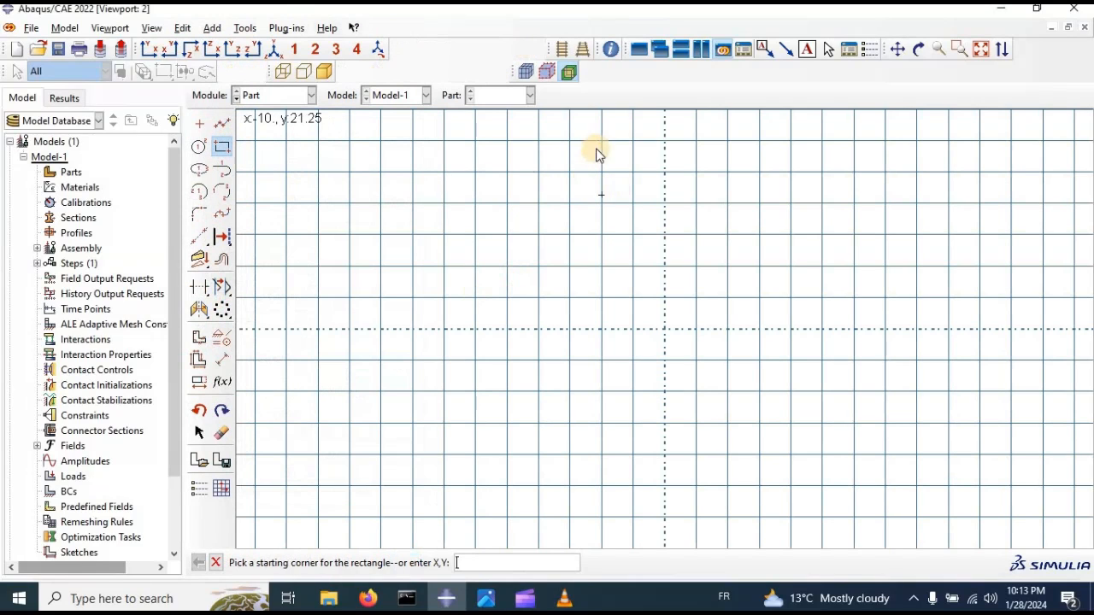
{"action": "left_click", "coordinate": [665, 486]}
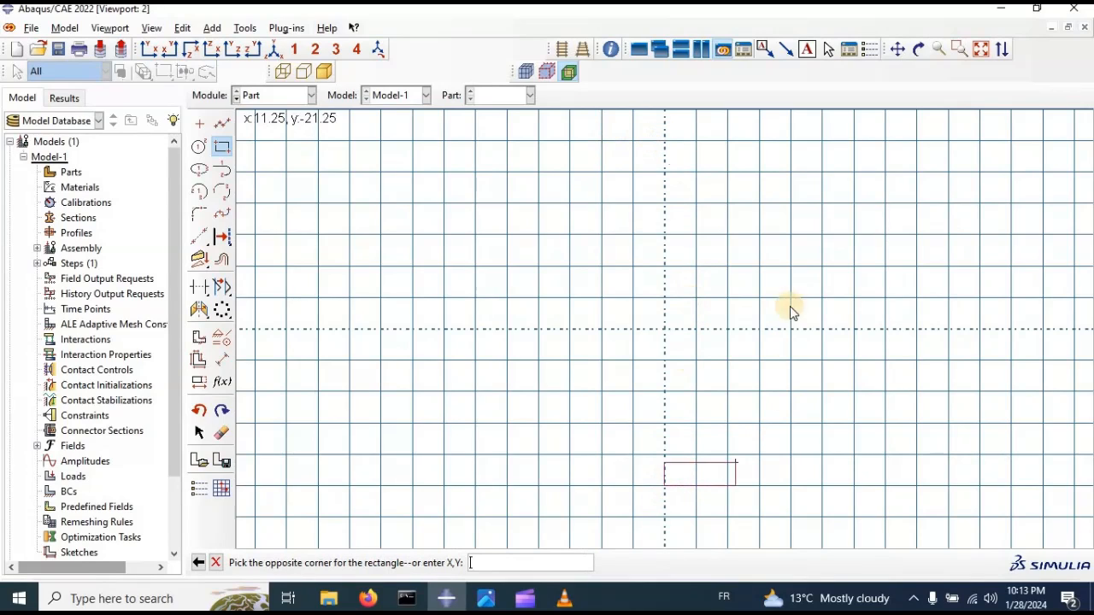
{"action": "left_click", "coordinate": [791, 134]}
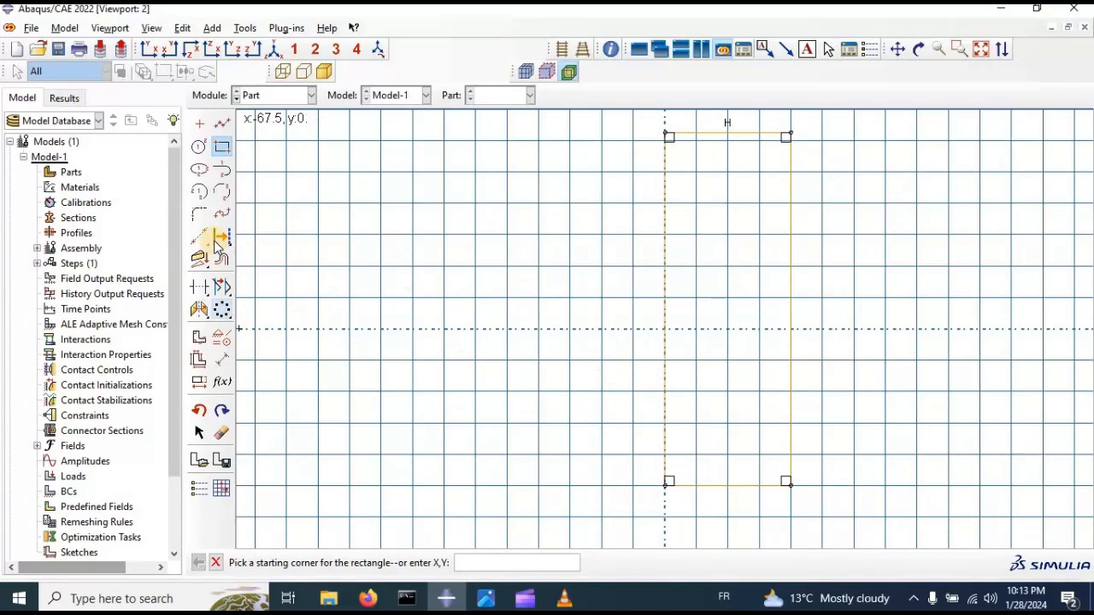
- Dimension the rectangle's long side on the vertical axis to 80
{"action": "left_click", "coordinate": [221, 362]}
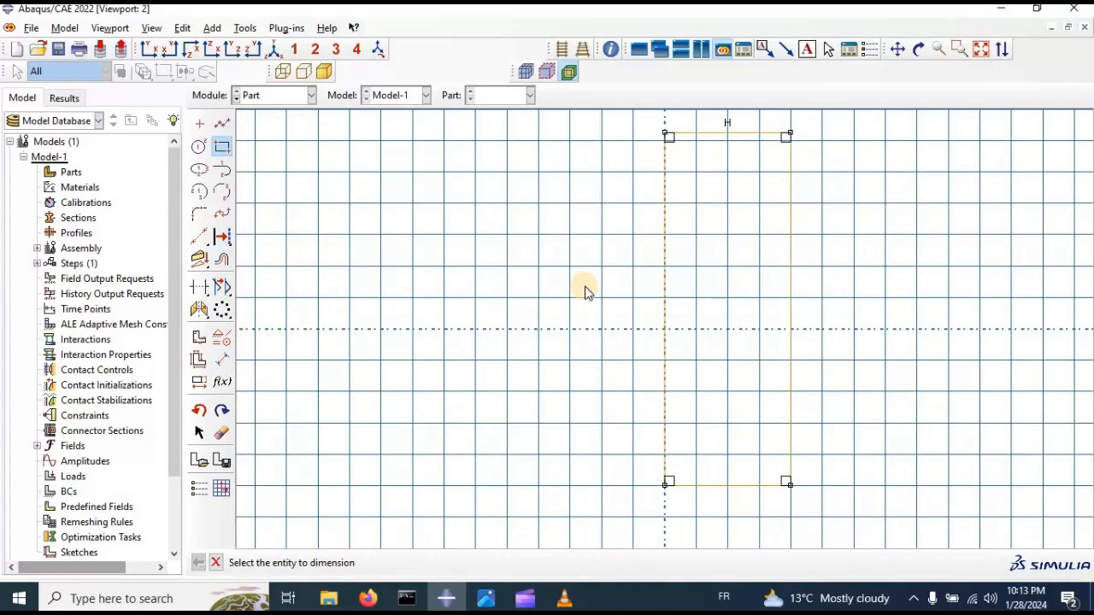
{"action": "left_click", "coordinate": [665, 271]}
{"action": "left_click", "coordinate": [578, 285]}
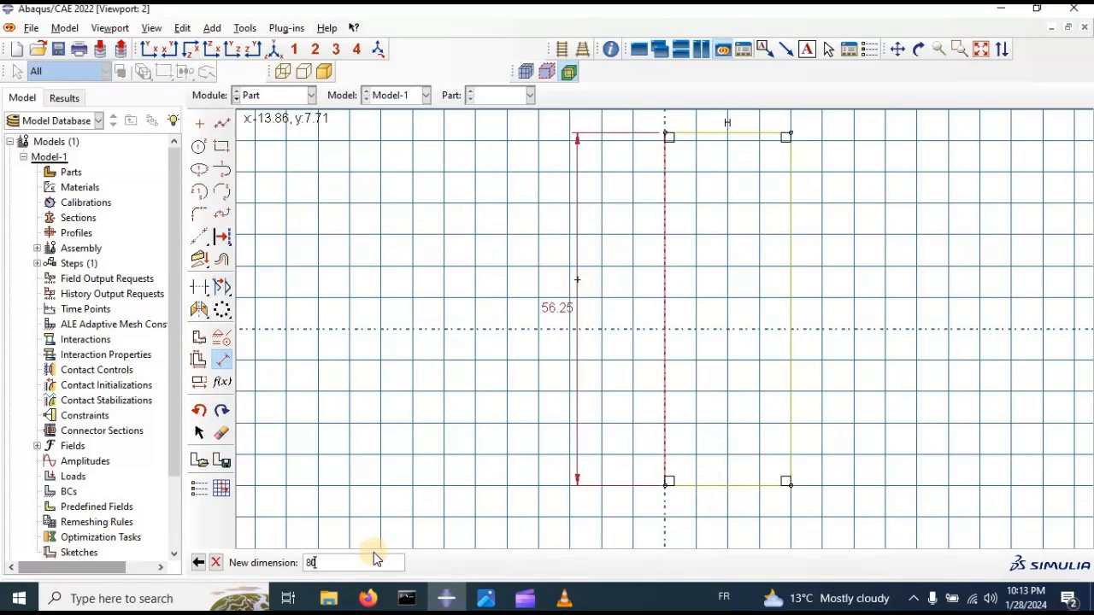
{"action": "type", "text": "80"}
{"action": "key", "text": "Return"}
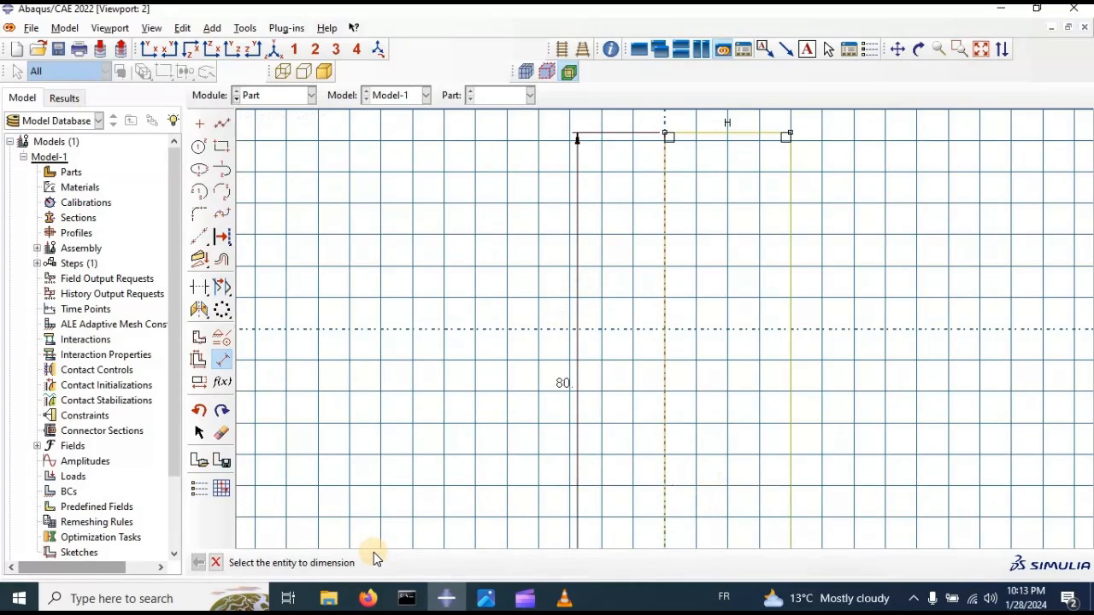
- Dimension the rectangle's upper edge to 10 and finish the sketch to generate the planar shell
{"action": "left_click", "coordinate": [709, 136]}
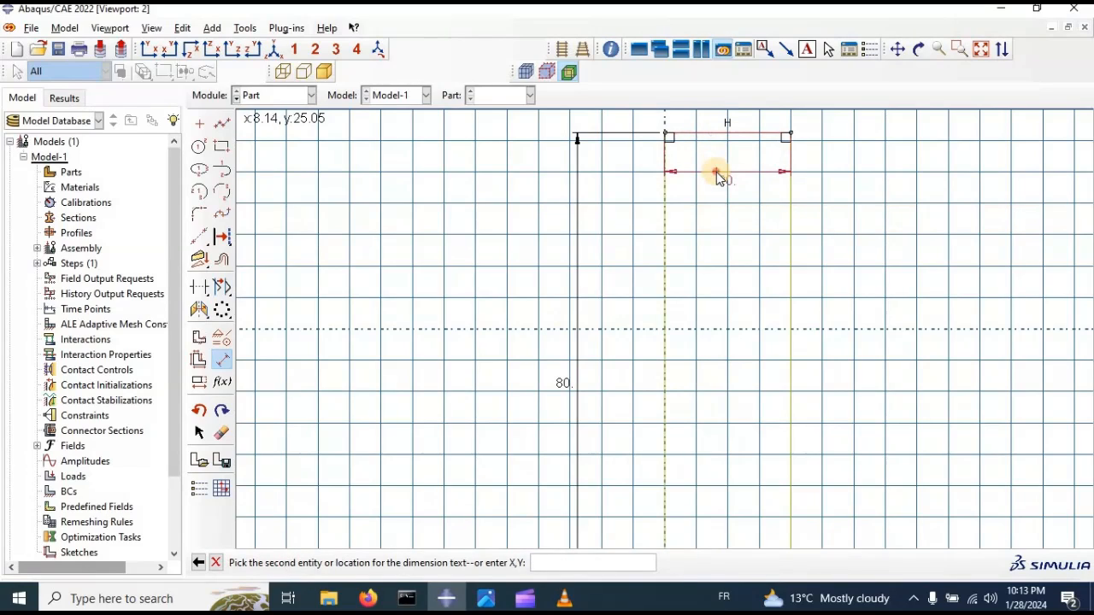
{"action": "left_click", "coordinate": [718, 177]}
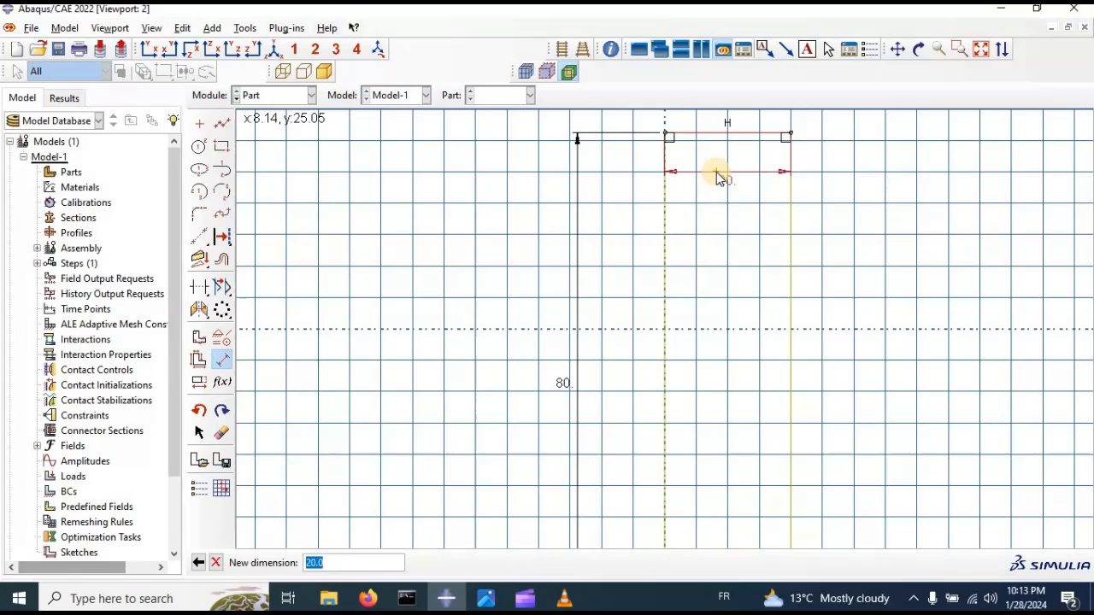
{"action": "type", "text": "10"}
{"action": "key", "text": "Return"}
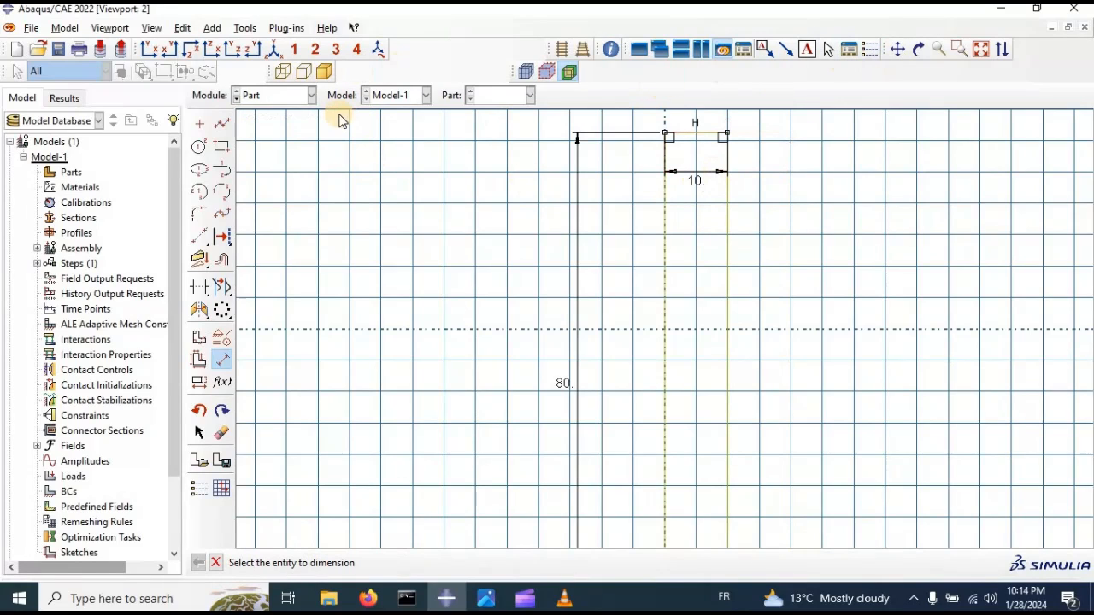
{"action": "left_click", "coordinate": [979, 52]}
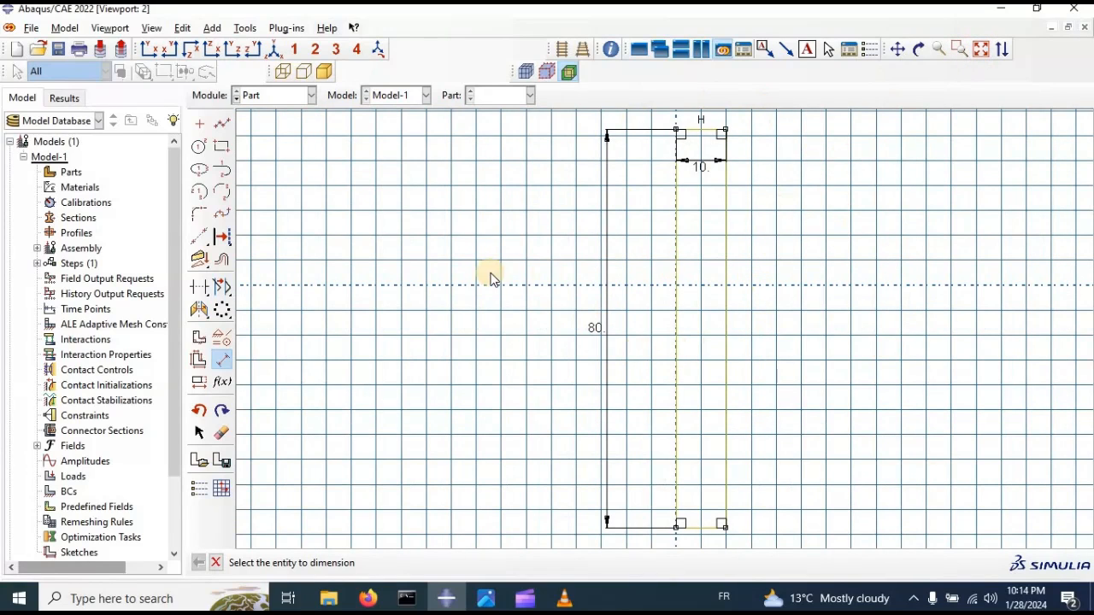
{"action": "left_click", "coordinate": [217, 564]}
{"action": "left_click", "coordinate": [408, 564]}
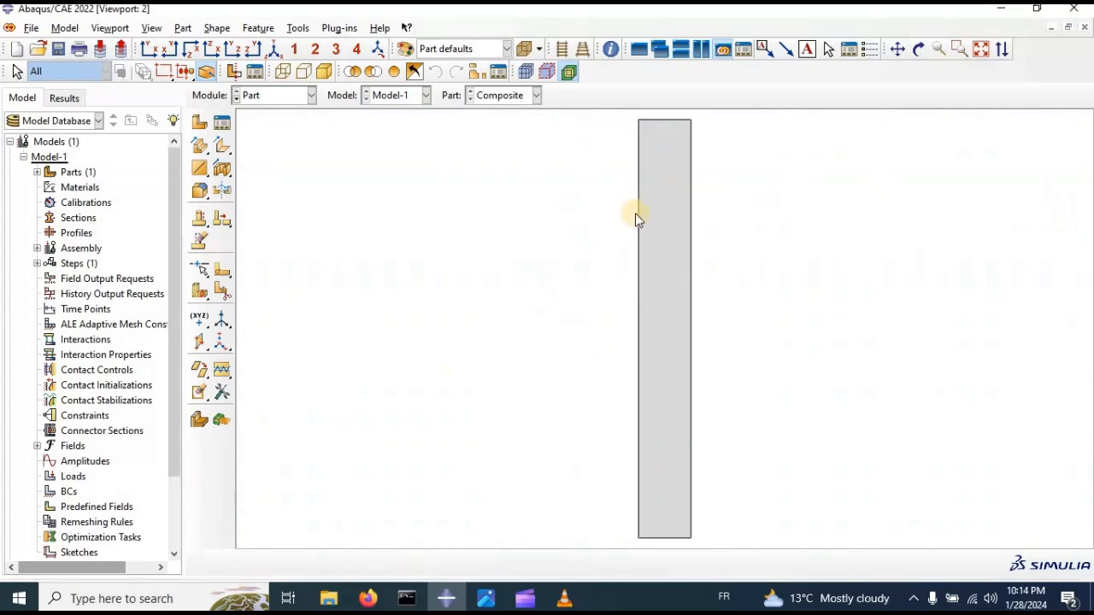
- Start a face partition by sketch on the shell, using its long right-hand edge as the vertical reference on the right
{"action": "left_click", "coordinate": [919, 50]}
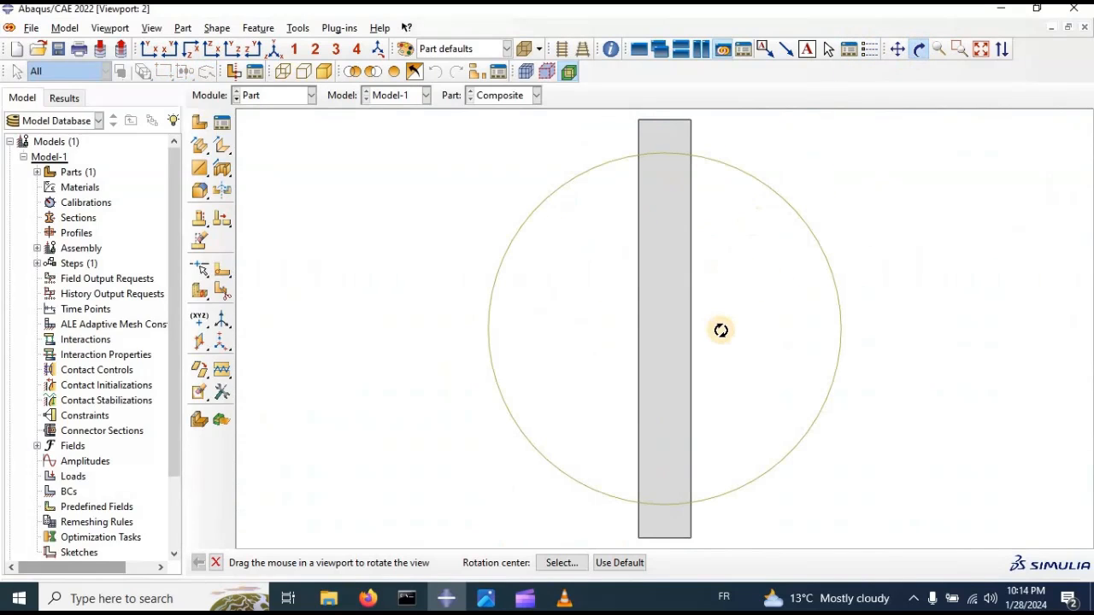
{"action": "mouse_move", "coordinate": [721, 330]}
{"action": "left_mouse_down"}
{"action": "mouse_move", "coordinate": [571, 361]}
{"action": "mouse_move", "coordinate": [676, 325]}
{"action": "mouse_move", "coordinate": [668, 284]}
{"action": "mouse_move", "coordinate": [616, 247]}
{"action": "mouse_move", "coordinate": [701, 334]}
{"action": "mouse_move", "coordinate": [586, 273]}
{"action": "mouse_move", "coordinate": [756, 366]}
{"action": "mouse_move", "coordinate": [723, 356]}
{"action": "mouse_move", "coordinate": [640, 288]}
{"action": "mouse_move", "coordinate": [691, 305]}
{"action": "mouse_move", "coordinate": [683, 245]}
{"action": "mouse_move", "coordinate": [720, 269]}
{"action": "mouse_move", "coordinate": [711, 241]}
{"action": "left_mouse_up"}
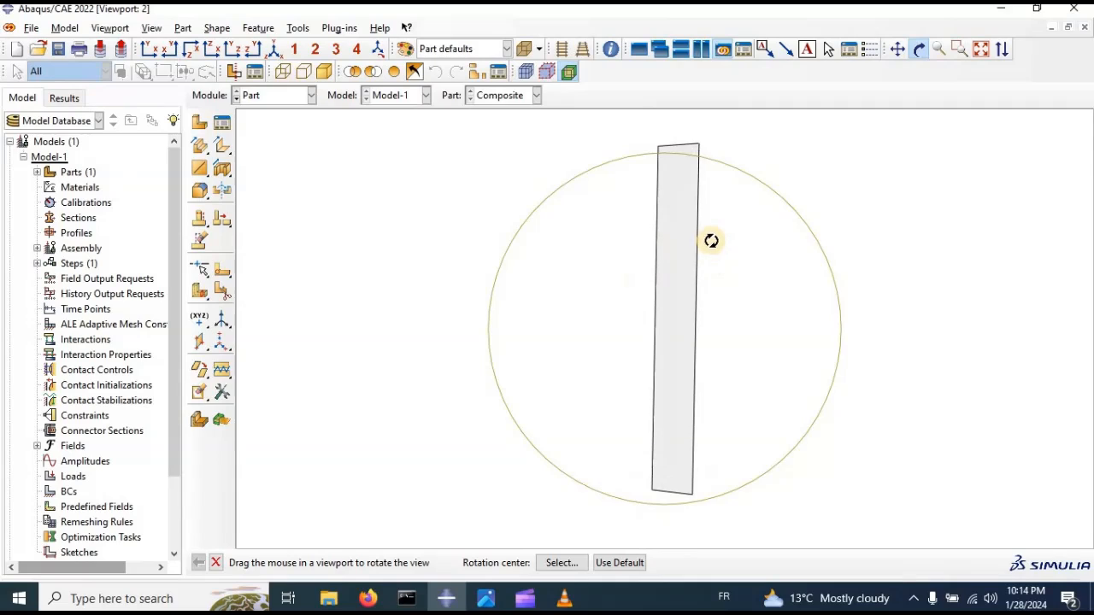
{"action": "left_click", "coordinate": [916, 51]}
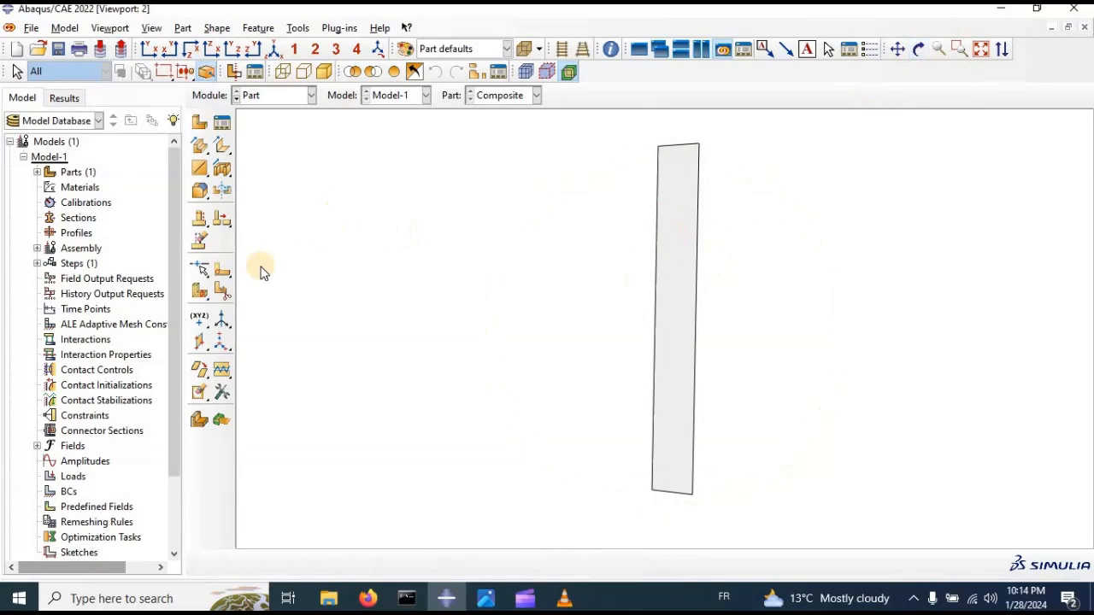
{"action": "left_click", "coordinate": [224, 293]}
{"action": "left_click", "coordinate": [184, 202]}
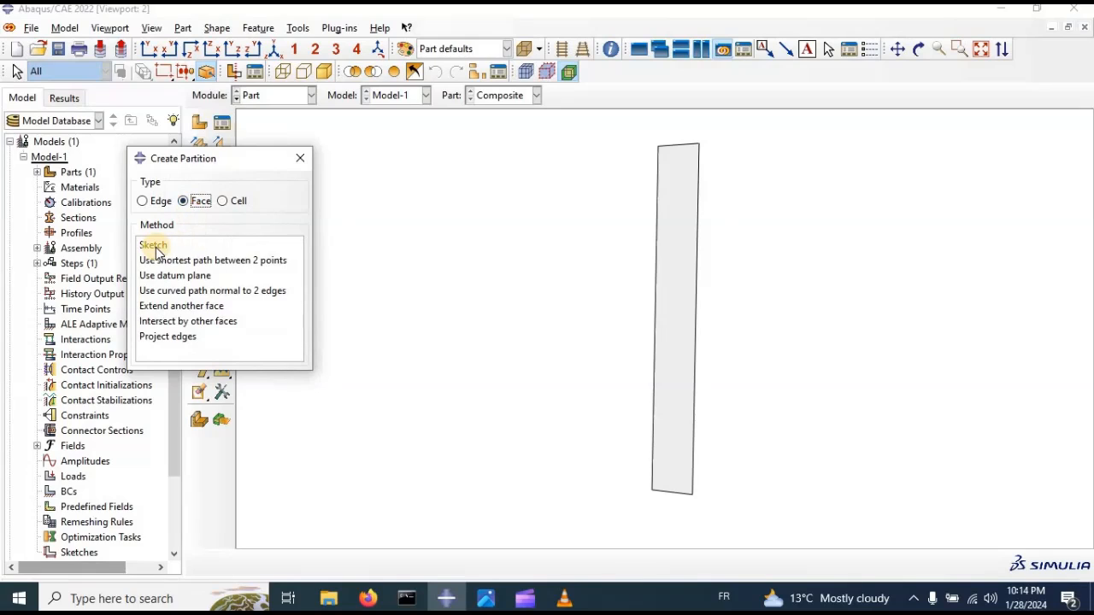
{"action": "left_click", "coordinate": [155, 247]}
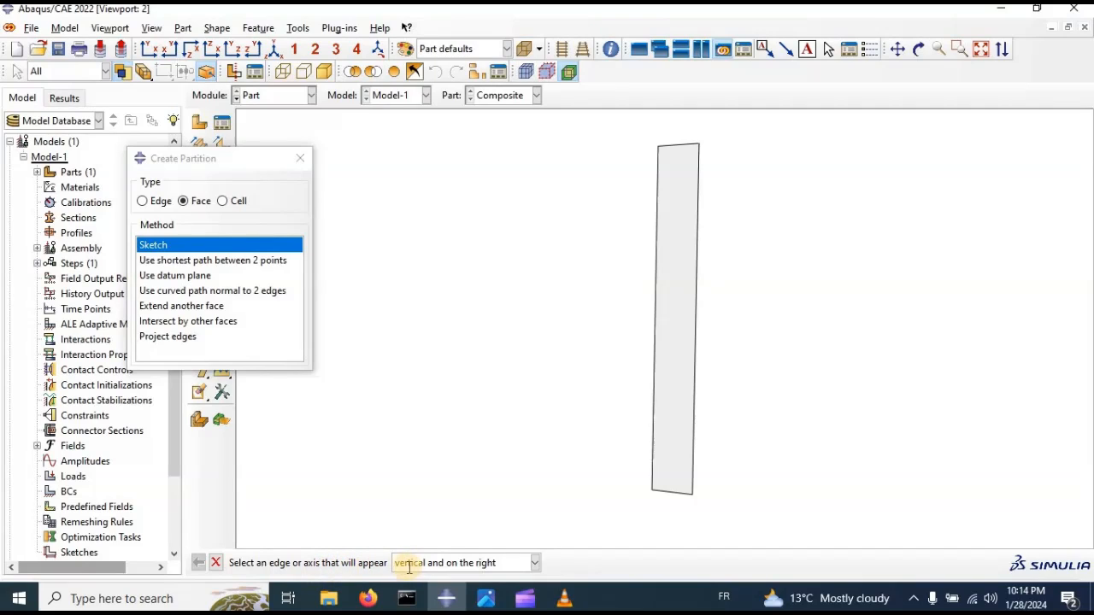
{"action": "left_click", "coordinate": [696, 294]}
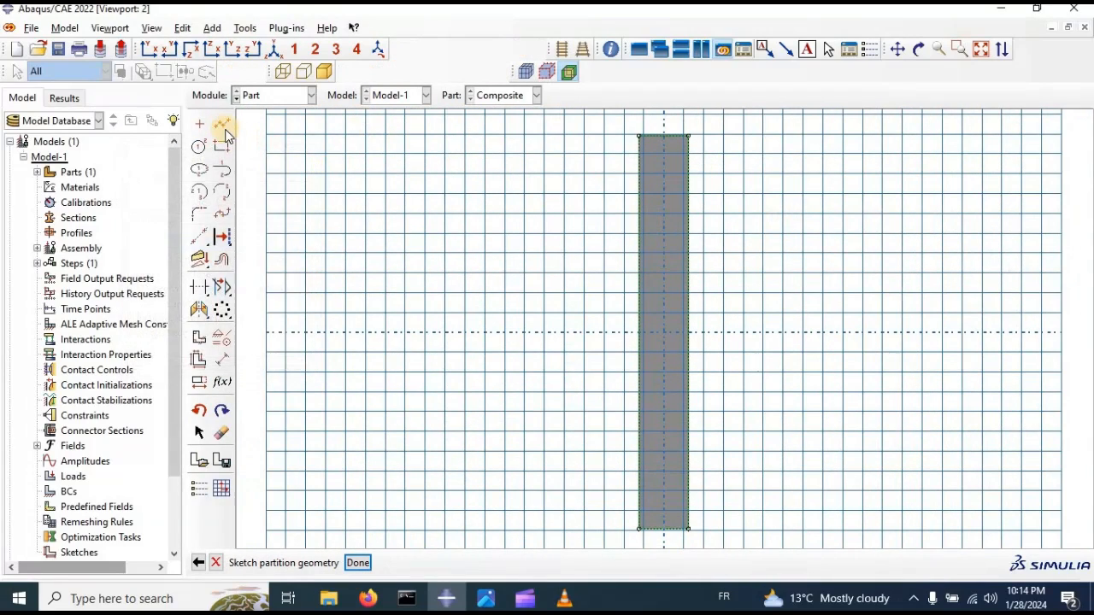
{"action": "left_click", "coordinate": [223, 123]}
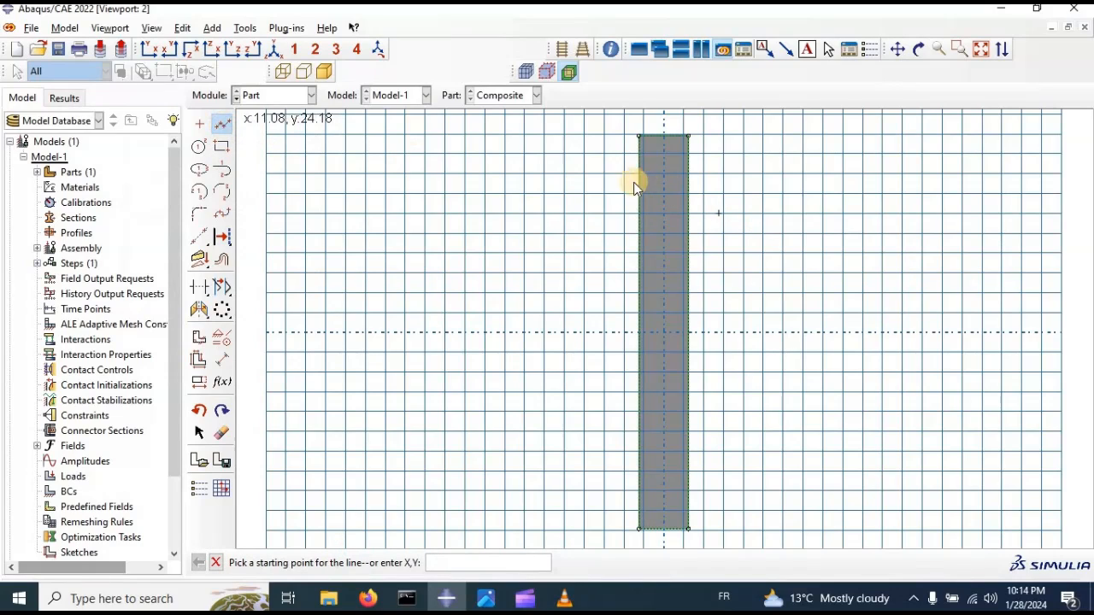
{"action": "left_click", "coordinate": [640, 175]}
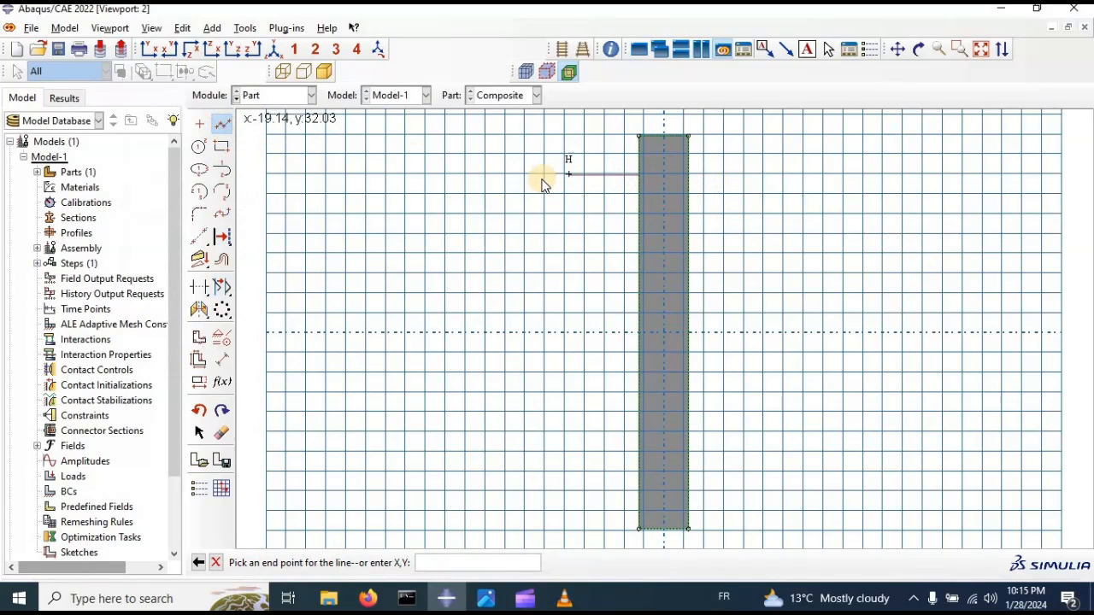
{"action": "left_click", "coordinate": [222, 124]}
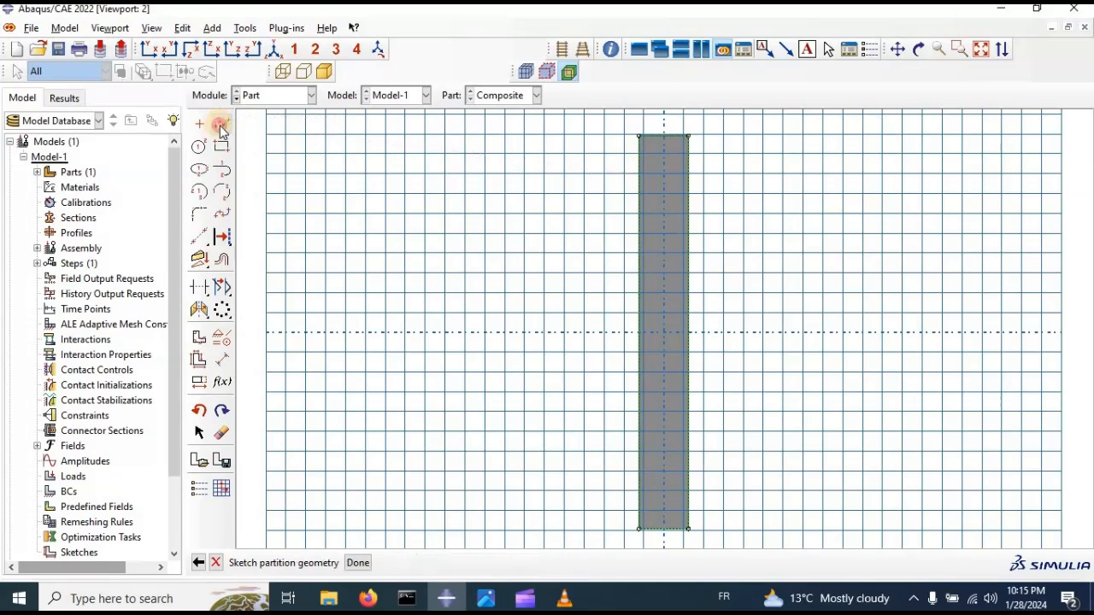
- Sketch a horizontal partition line across the full width of the strip near its upper end, at about y = 32
{"action": "left_click", "coordinate": [222, 124]}
{"action": "scroll", "coordinate": [614, 158], "scroll_direction": "up", "scroll_amount": 1}
{"action": "scroll", "coordinate": [626, 160], "scroll_direction": "up", "scroll_amount": 1}
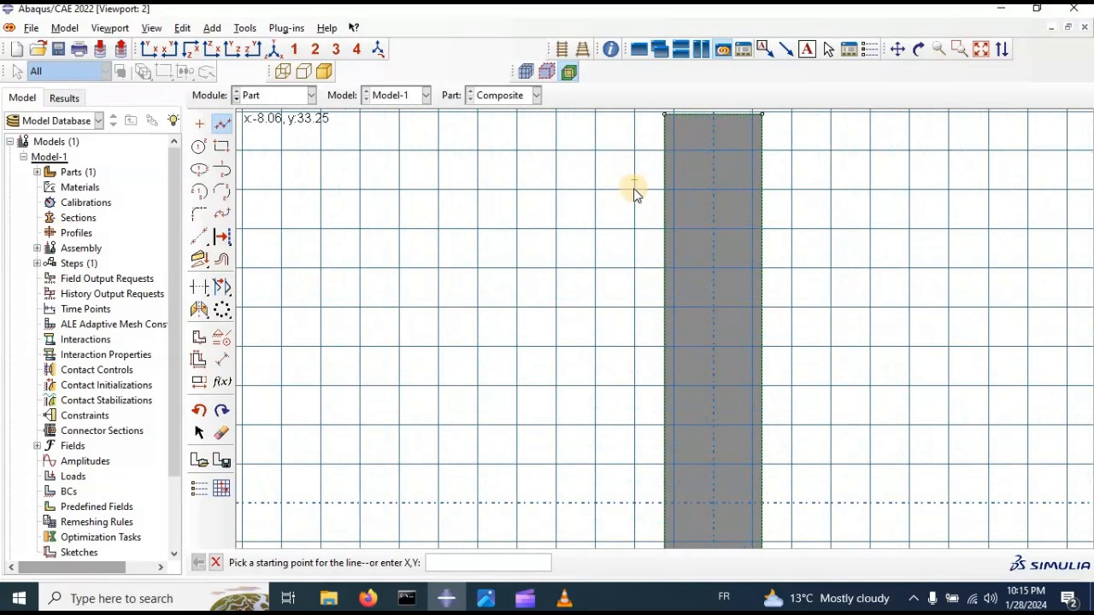
{"action": "left_click", "coordinate": [639, 189]}
{"action": "left_click", "coordinate": [779, 192]}
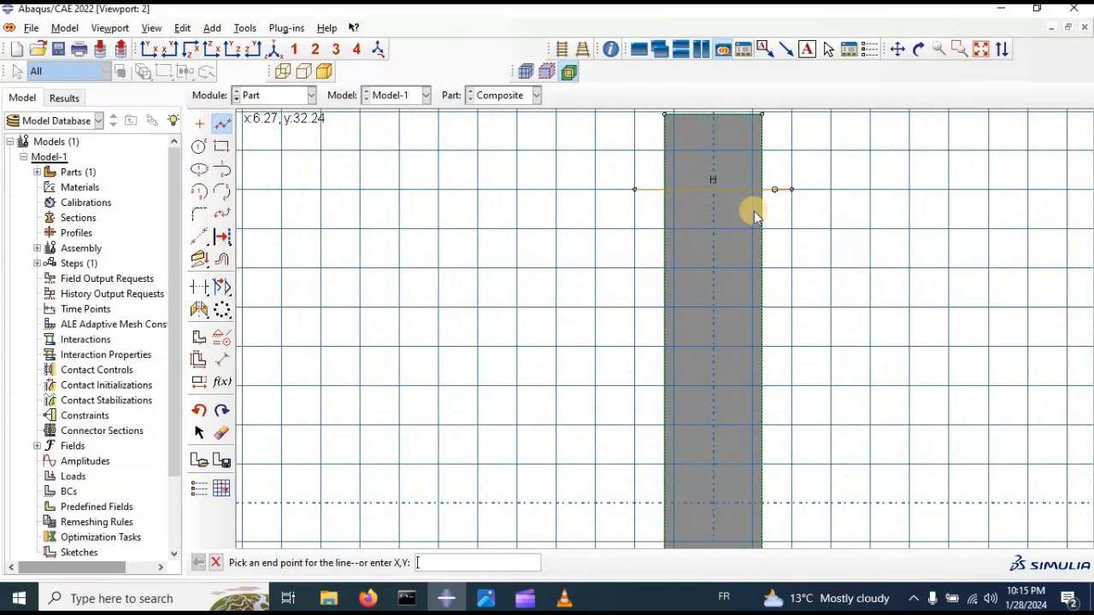
{"action": "scroll", "coordinate": [713, 188], "scroll_direction": "down", "scroll_amount": 3}
{"action": "left_click", "coordinate": [222, 126]}
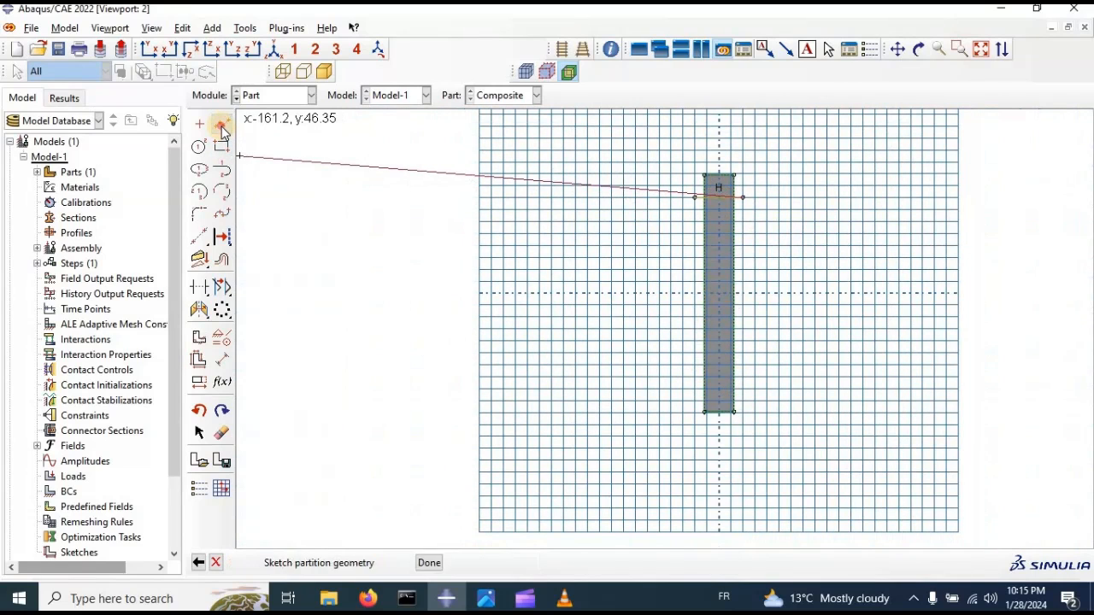
- Sketch a horizontal partition line across the full width of the strip near its lower end, at about y = -32
{"action": "left_click", "coordinate": [222, 126]}
{"action": "scroll", "coordinate": [702, 331], "scroll_direction": "up", "scroll_amount": 5}
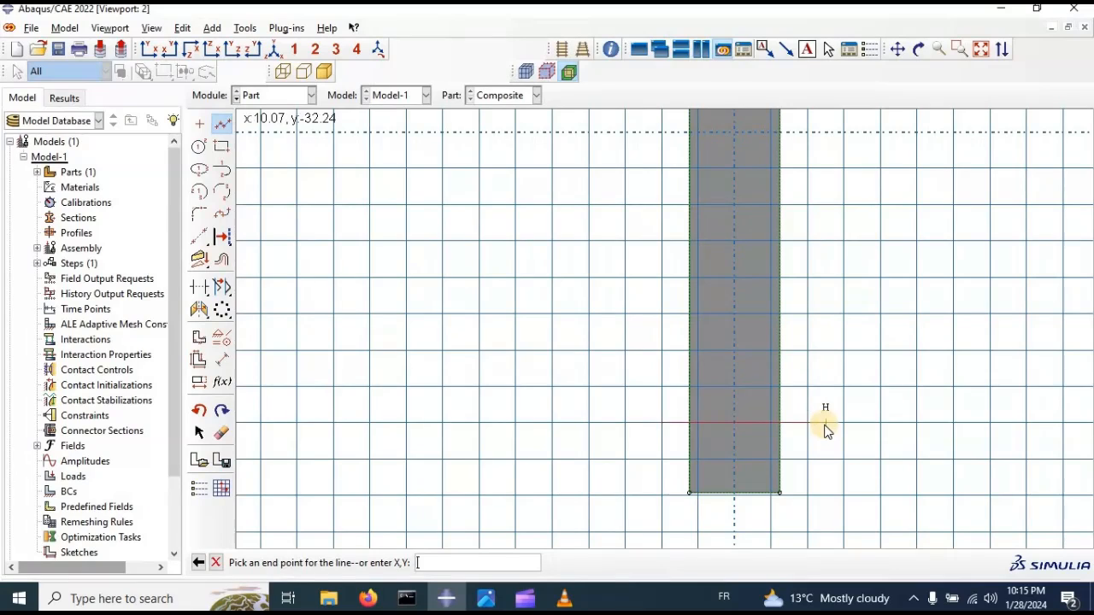
{"action": "left_click", "coordinate": [825, 422]}
{"action": "left_click", "coordinate": [221, 128]}
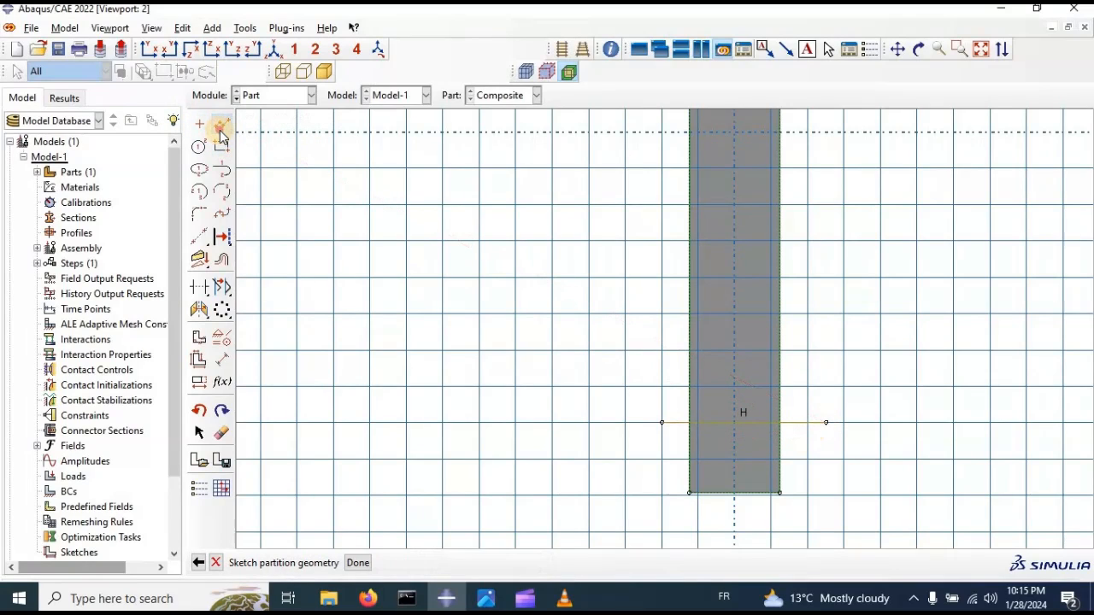
- Sketch a horizontal partition line across the strip one grid spacing below the horizontal centreline
{"action": "left_click", "coordinate": [221, 128]}
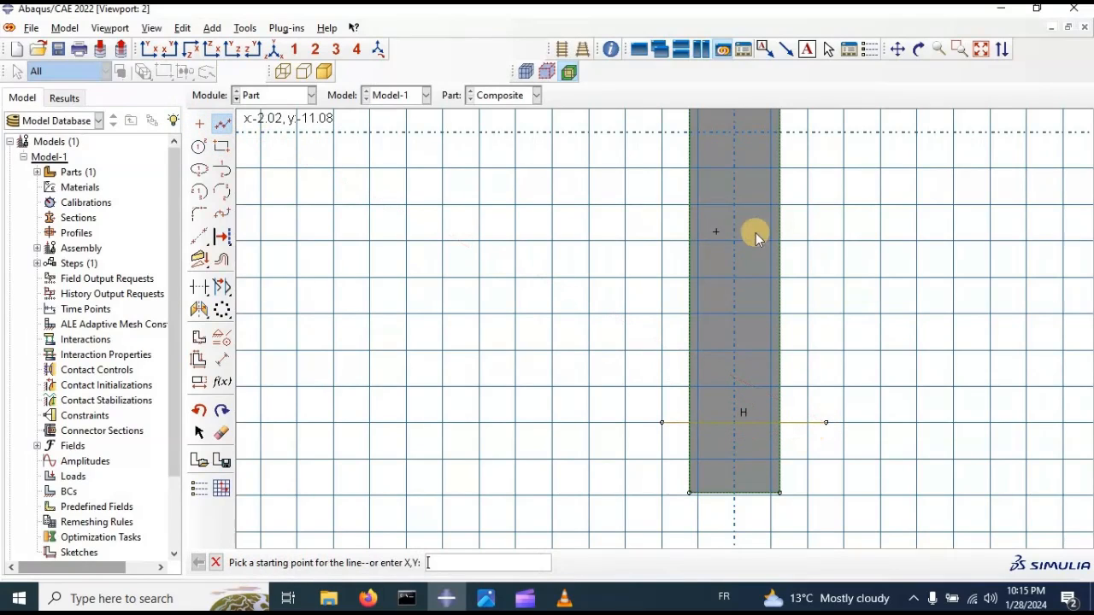
{"action": "left_click", "coordinate": [670, 171]}
{"action": "scroll", "coordinate": [811, 179], "scroll_direction": "down", "scroll_amount": 3}
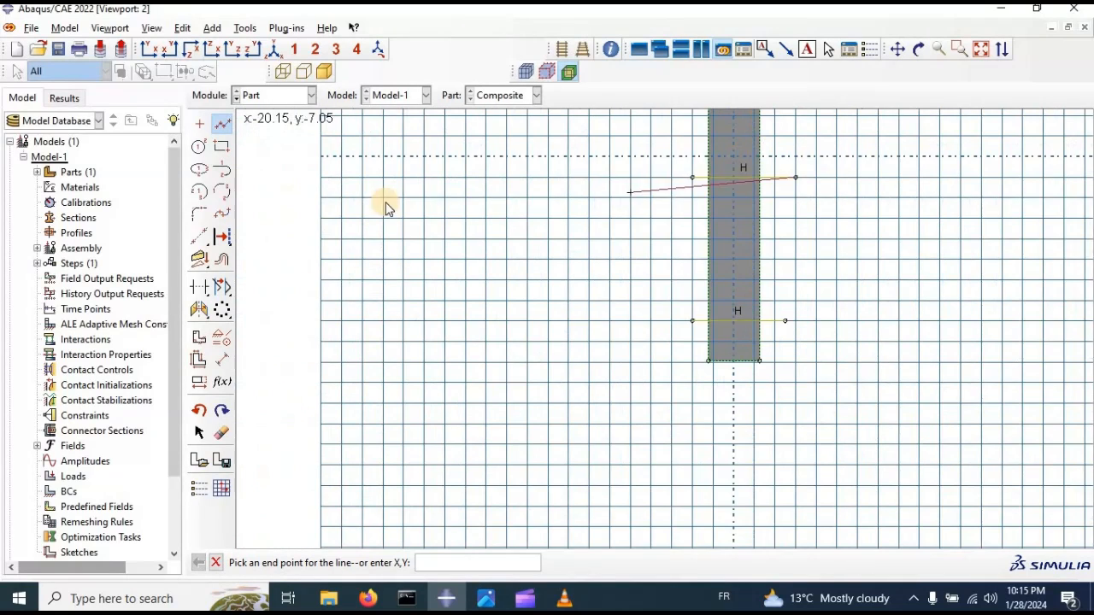
{"action": "left_click", "coordinate": [224, 125]}
- Sketch a horizontal partition line across the strip just above the horizontal centreline, at about y = 4
{"action": "left_click", "coordinate": [221, 123]}
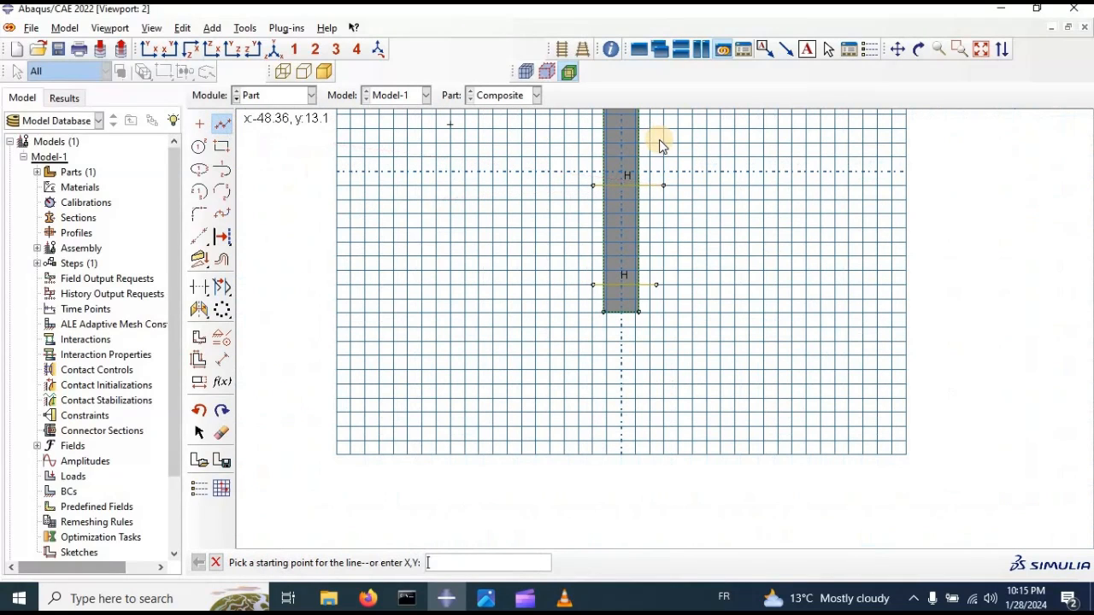
{"action": "scroll", "coordinate": [659, 140], "scroll_direction": "up", "scroll_amount": 3}
{"action": "scroll", "coordinate": [637, 152], "scroll_direction": "up", "scroll_amount": 1}
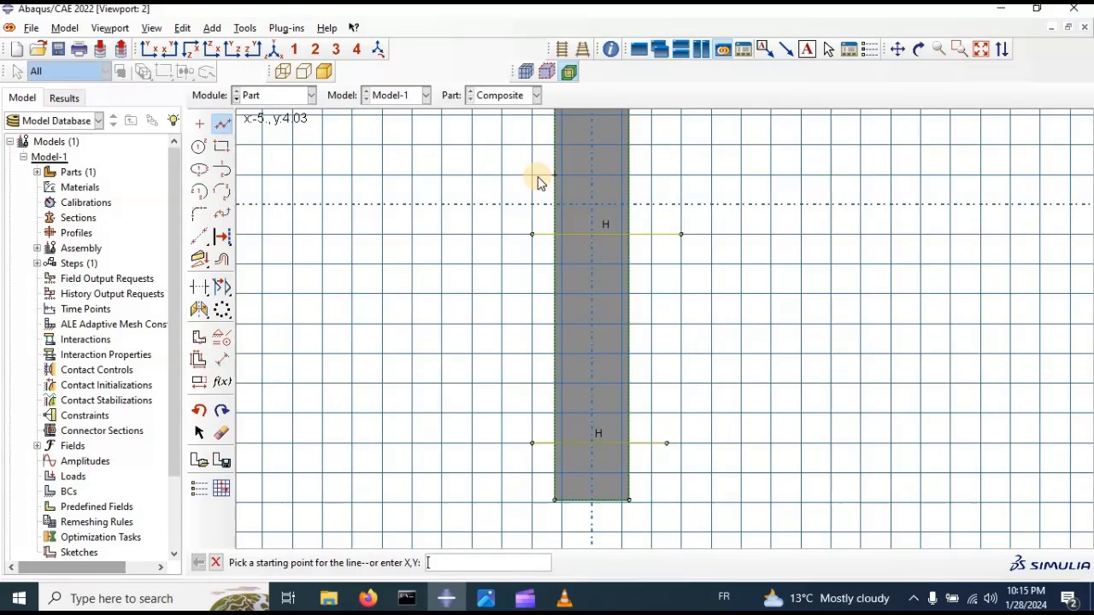
{"action": "left_click", "coordinate": [687, 177]}
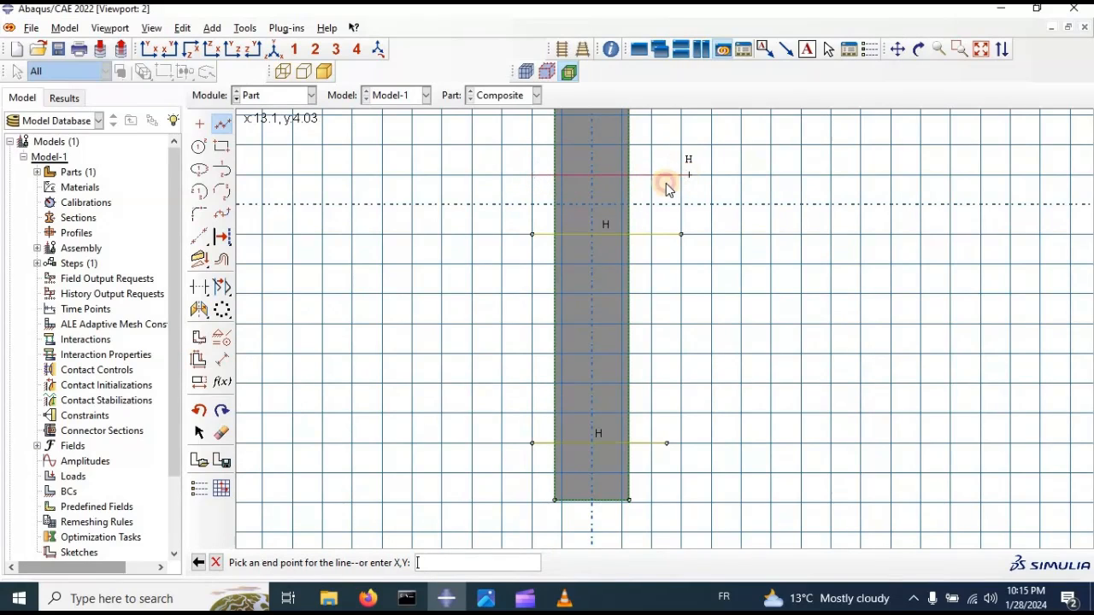
- Finish the sketch of horizontal lines and apply it as a partition of the strip's face
{"action": "left_click", "coordinate": [215, 562]}
{"action": "left_click", "coordinate": [359, 562]}
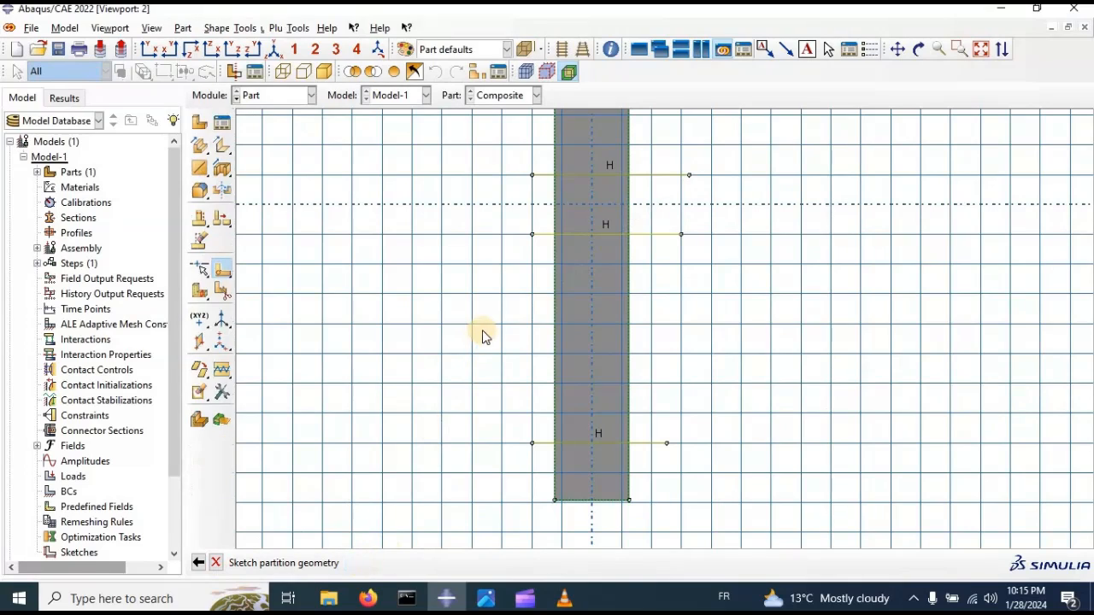
{"action": "left_click", "coordinate": [647, 265]}
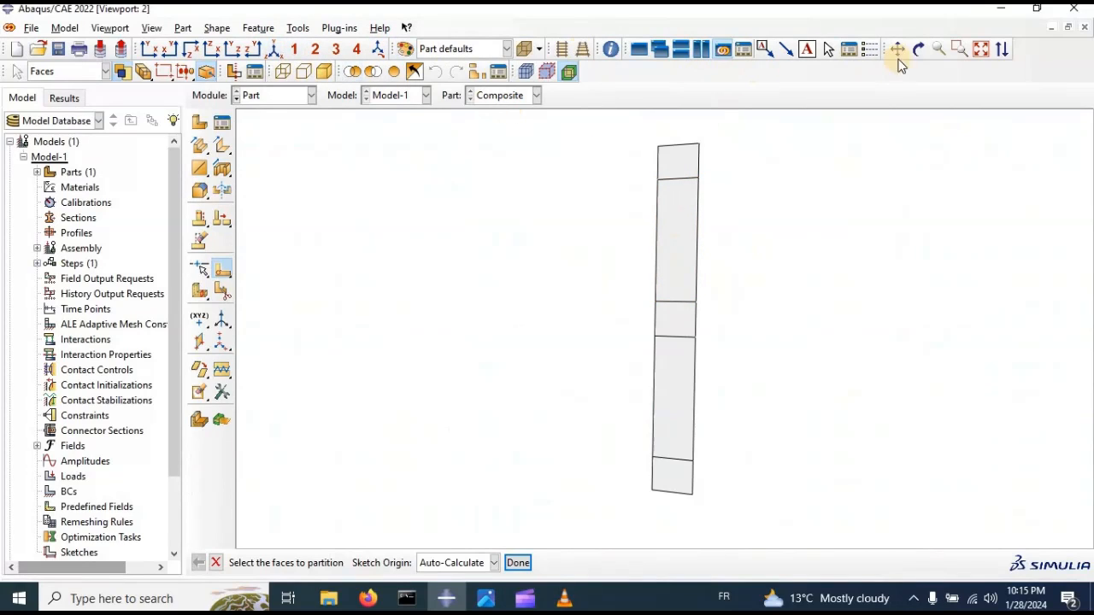
{"action": "left_click", "coordinate": [760, 283]}
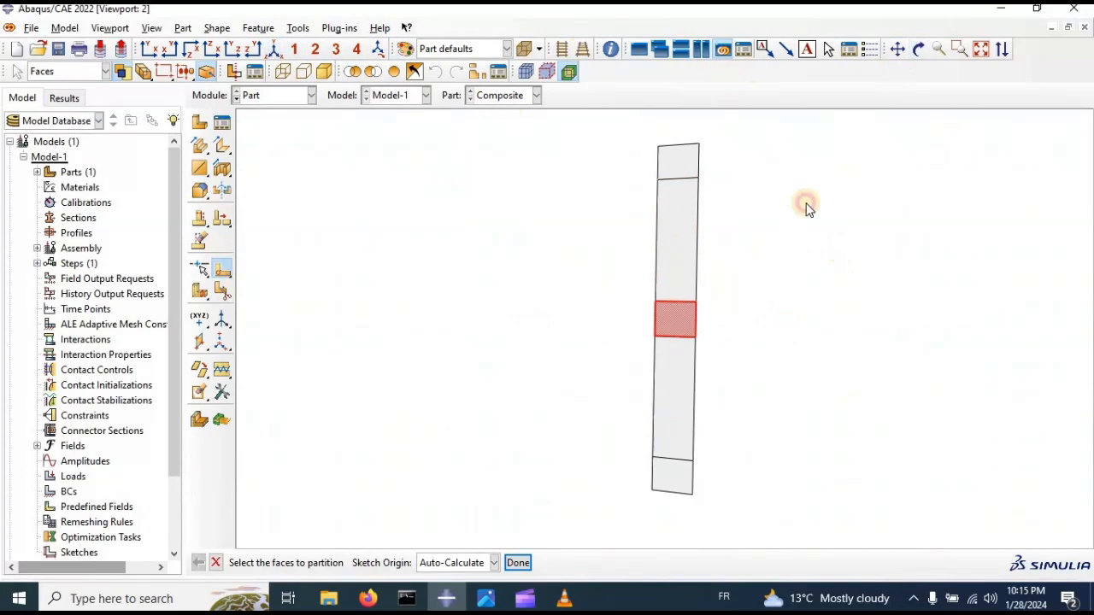
{"action": "left_click", "coordinate": [918, 49]}
{"action": "left_click_drag", "start_coordinate": [708, 266], "coordinate": [470, 253]}
- Switch to the Property module for the Composite part
{"action": "left_click", "coordinate": [270, 96]}
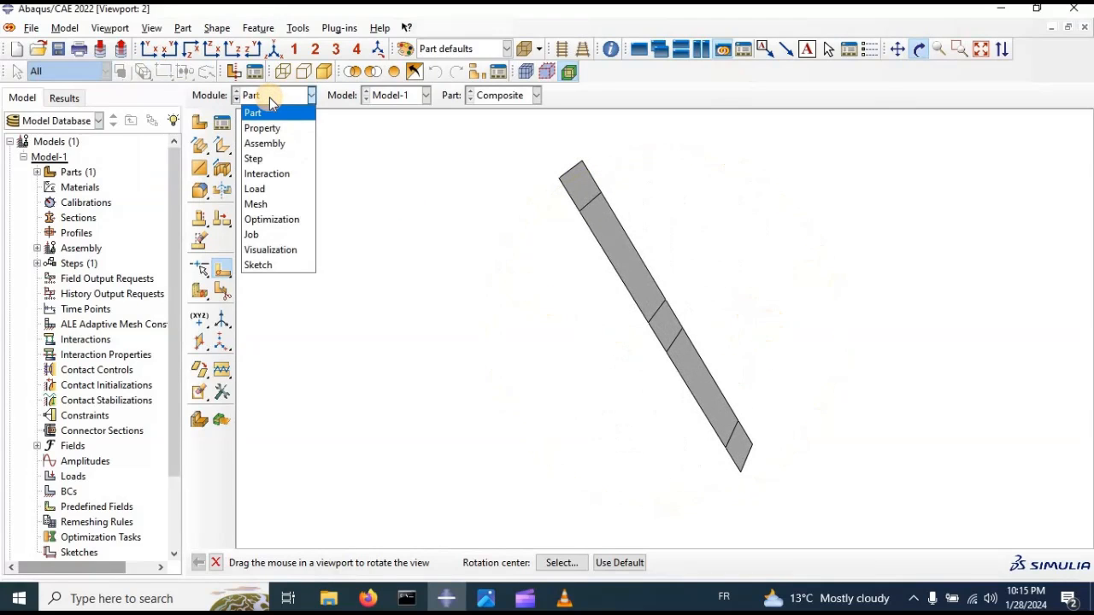
{"action": "left_click", "coordinate": [276, 128]}
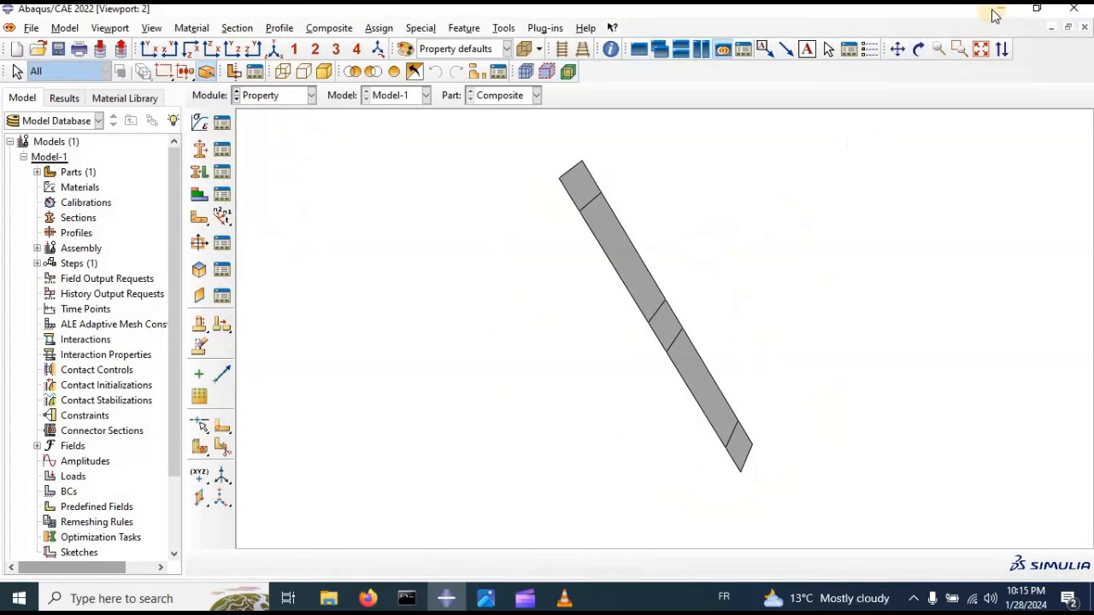
{"action": "left_click", "coordinate": [919, 49]}
{"action": "left_click_drag", "start_coordinate": [609, 285], "coordinate": [679, 364]}
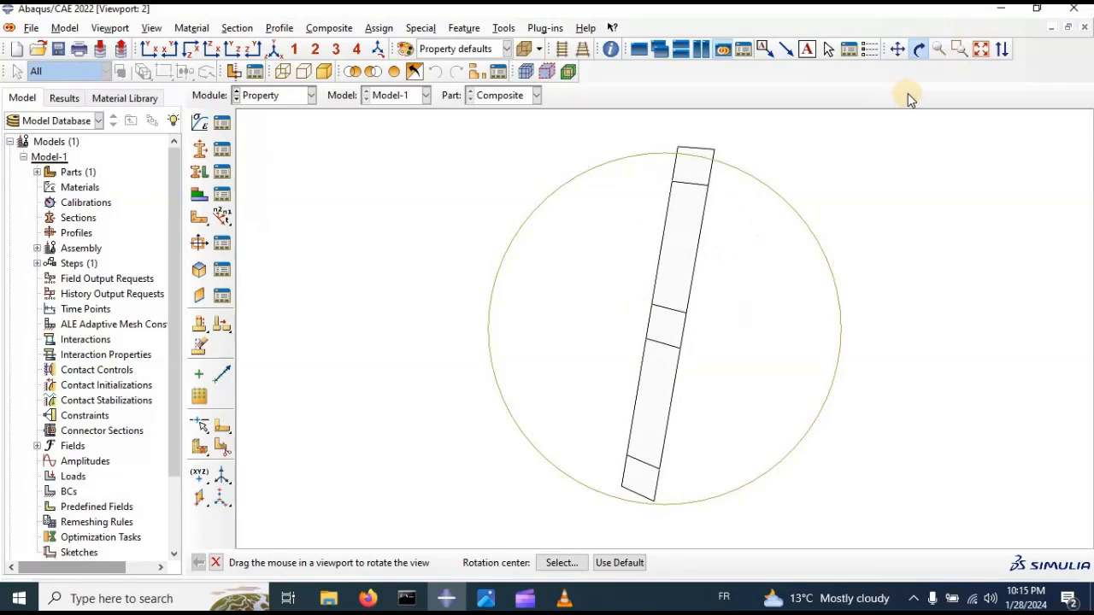
{"action": "left_click", "coordinate": [919, 49]}
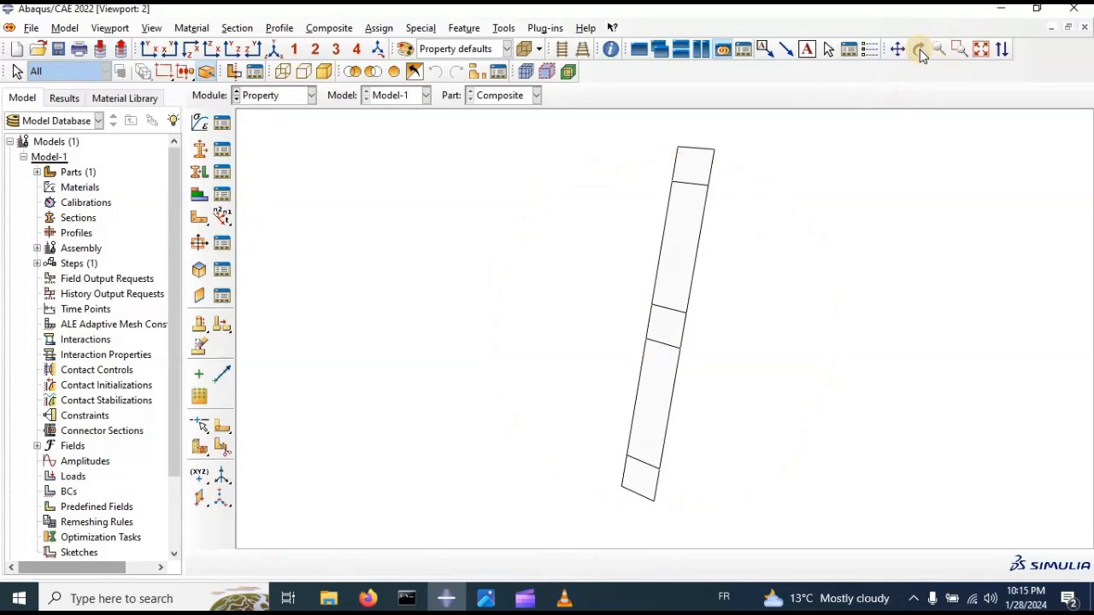
- Copy the T300/M18 material from the HashinFailure.lib library into Model-1 and save the library changes
{"action": "left_click", "coordinate": [128, 98]}
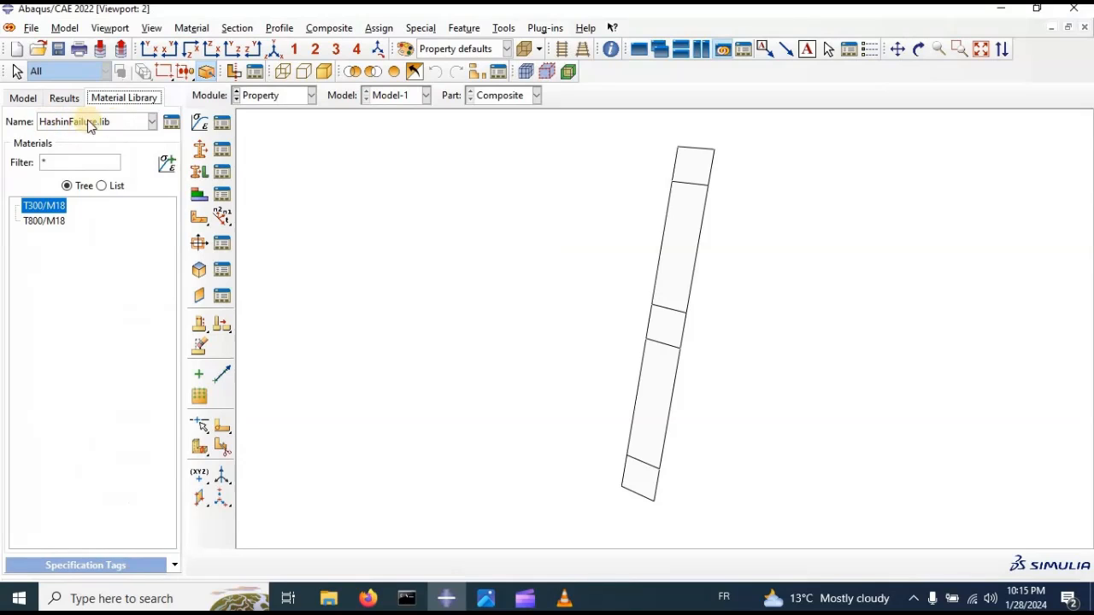
{"action": "left_click", "coordinate": [171, 121]}
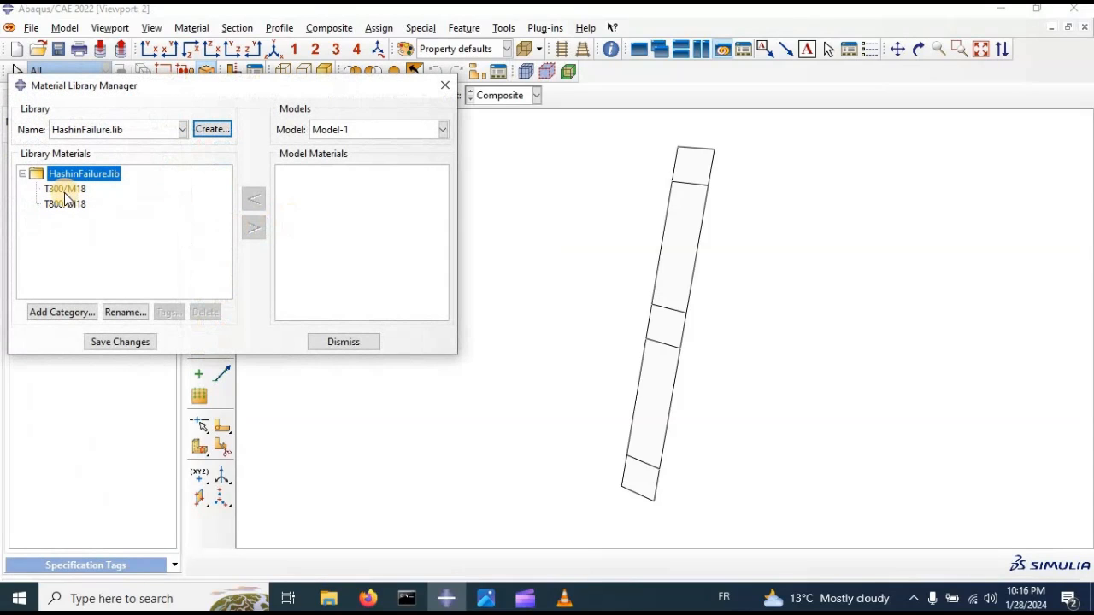
{"action": "left_click", "coordinate": [65, 190]}
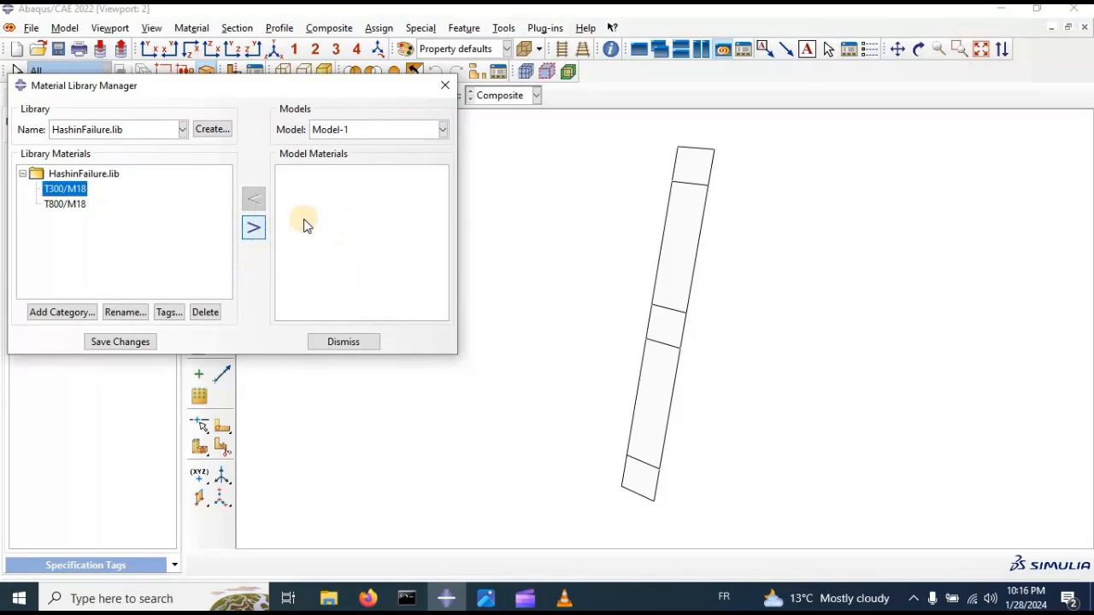
{"action": "left_click", "coordinate": [253, 226]}
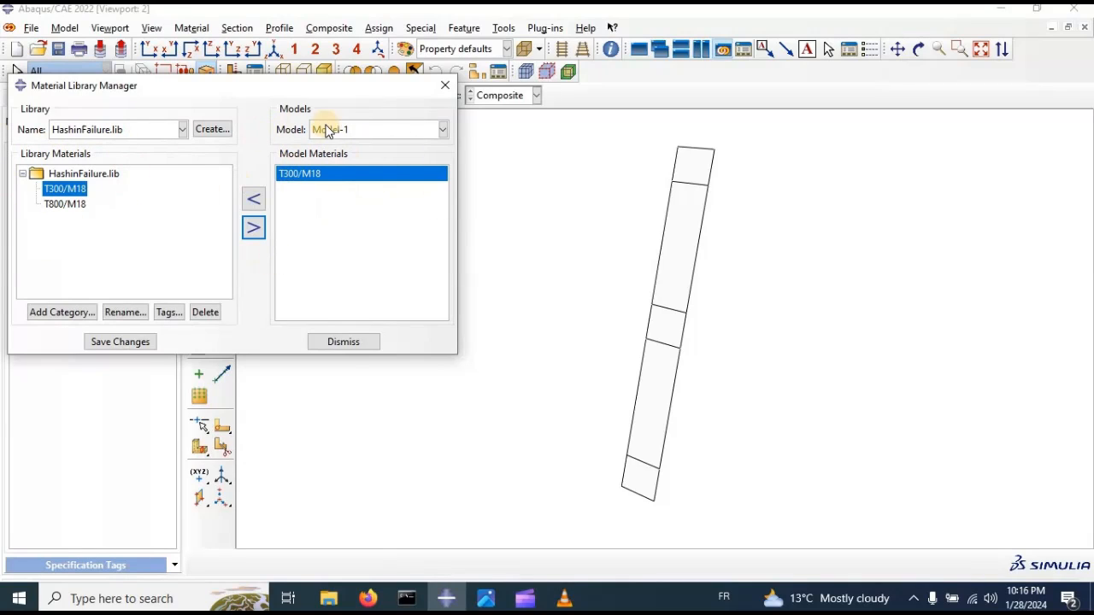
{"action": "left_click", "coordinate": [121, 342]}
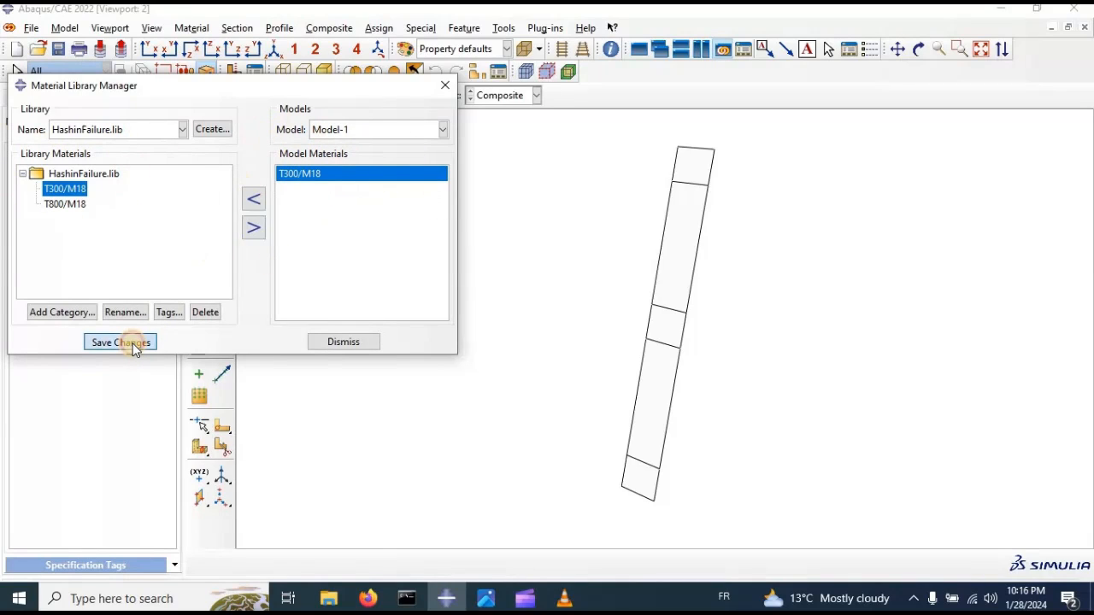
{"action": "left_click", "coordinate": [344, 343]}
- Open the T300/M18 material's definition and widen its editor to fit all the Hashin damage data columns
{"action": "left_click", "coordinate": [242, 147]}
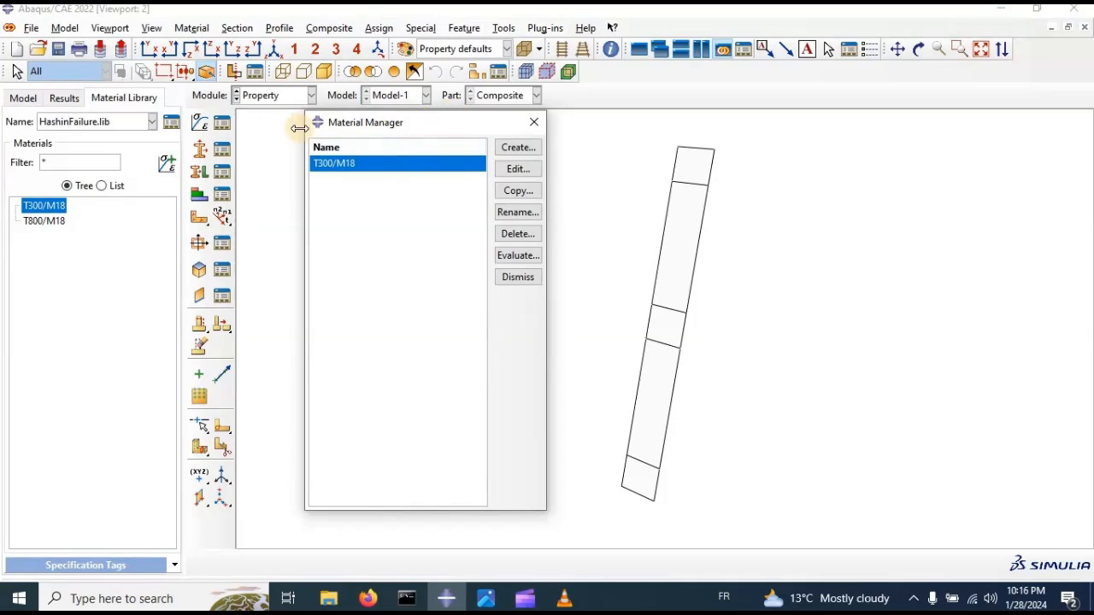
{"action": "left_click_drag", "start_coordinate": [378, 127], "coordinate": [143, 126]}
{"action": "left_click", "coordinate": [16, 99]}
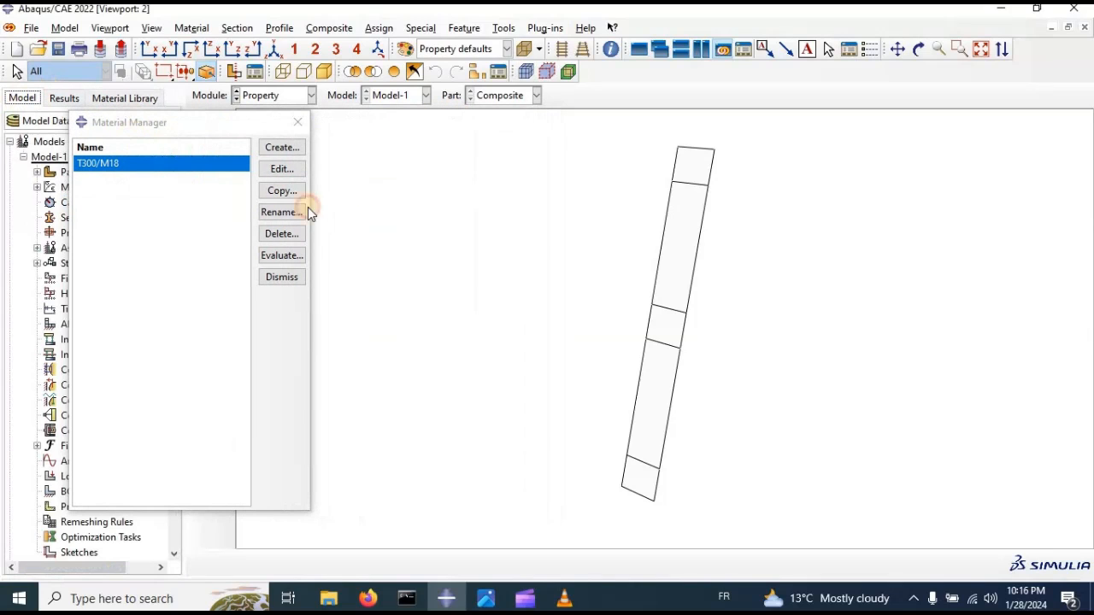
{"action": "left_click", "coordinate": [280, 169]}
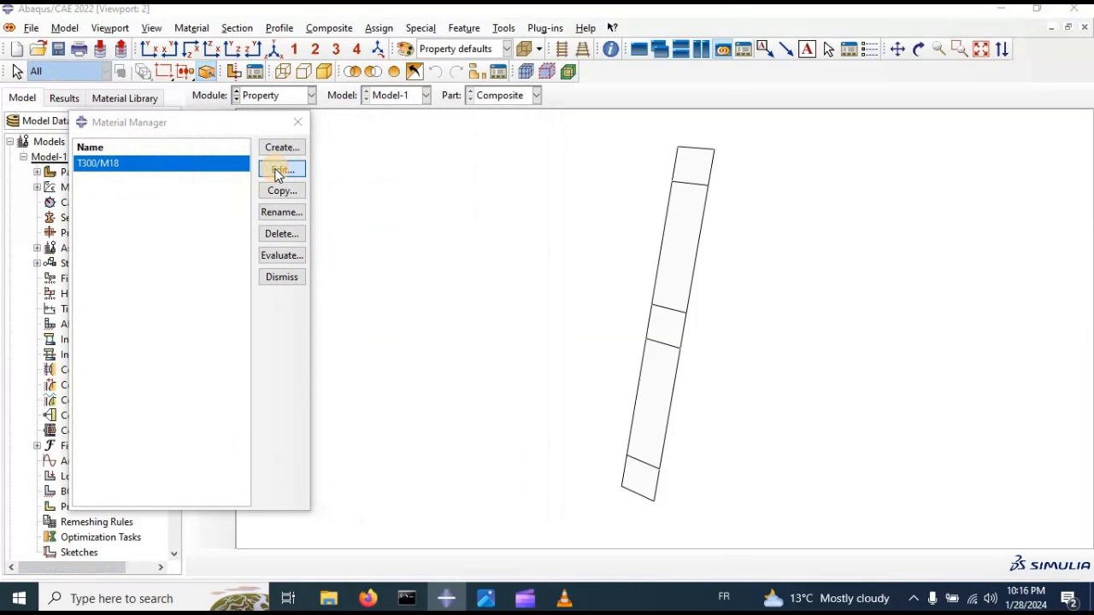
{"action": "left_click_drag", "start_coordinate": [467, 26], "coordinate": [200, 39]}
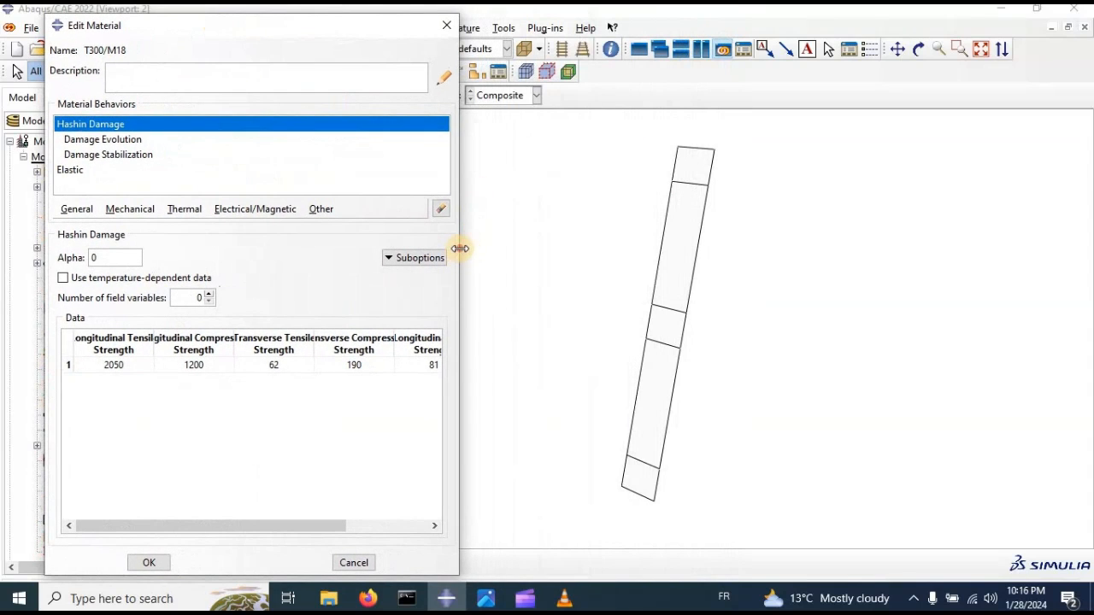
{"action": "left_click_drag", "start_coordinate": [460, 248], "coordinate": [838, 247]}
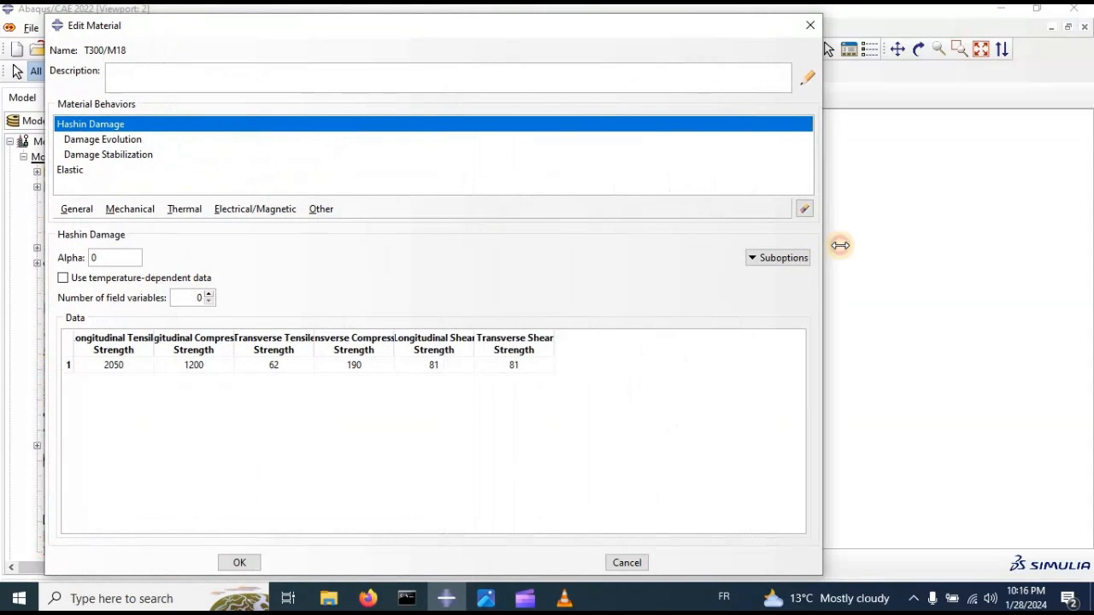
- Examine the T300/M18 lamina elastic constants E1, E2, Nu12, G12, G13 and G23
{"action": "left_click", "coordinate": [69, 171]}
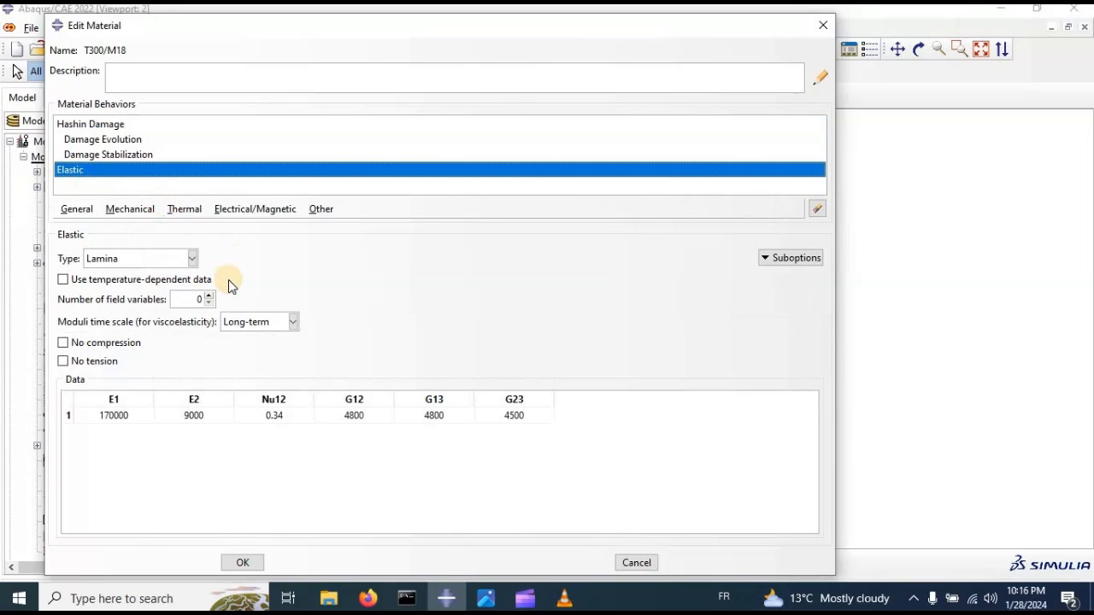
{"action": "double_click", "coordinate": [126, 418]}
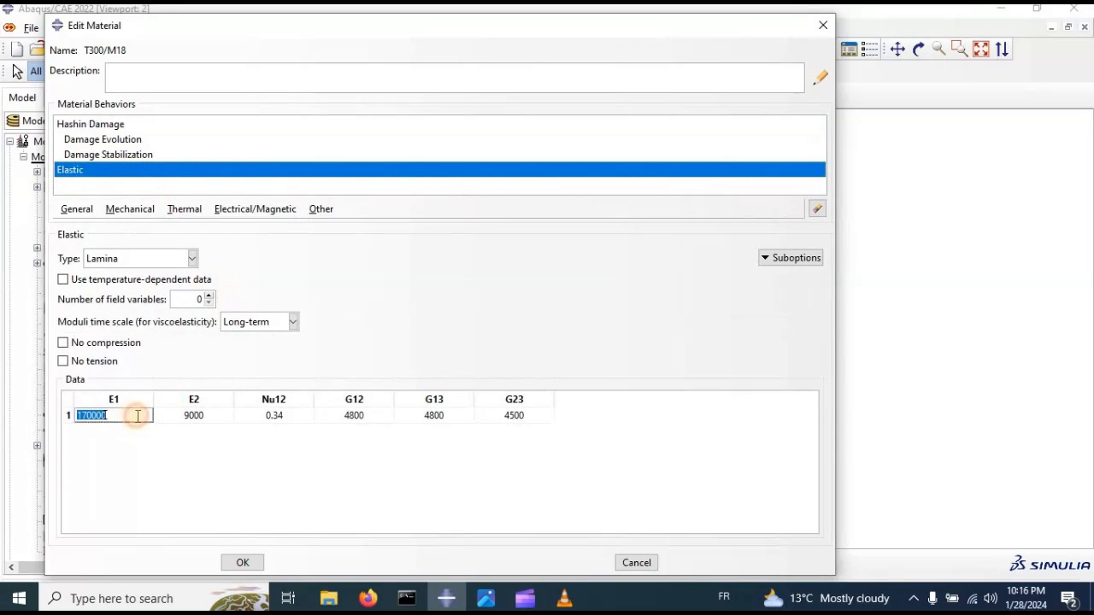
{"action": "double_click", "coordinate": [207, 417]}
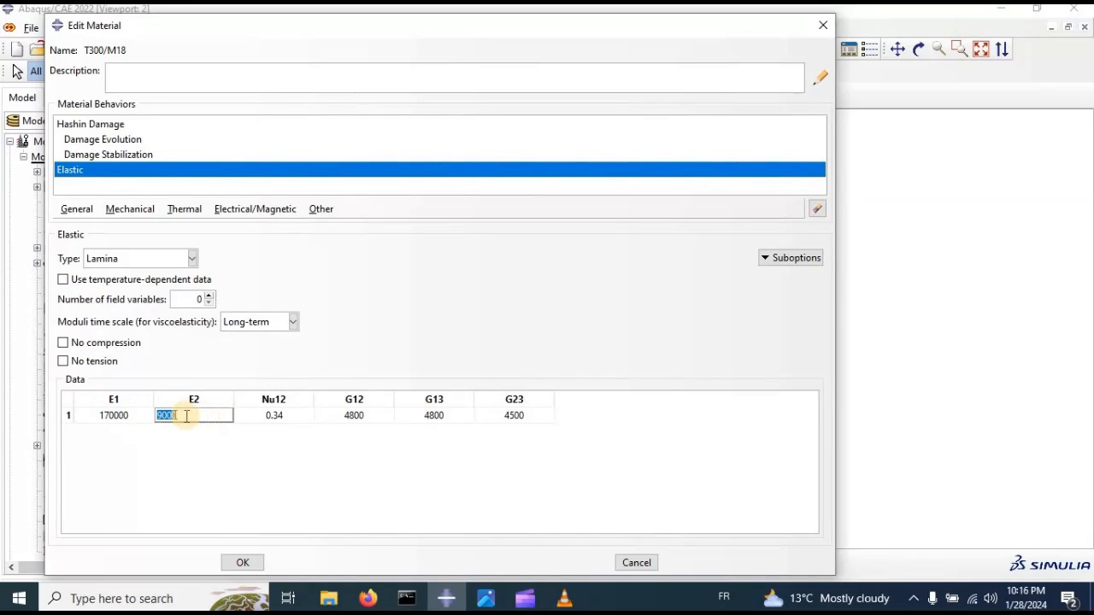
{"action": "double_click", "coordinate": [108, 417]}
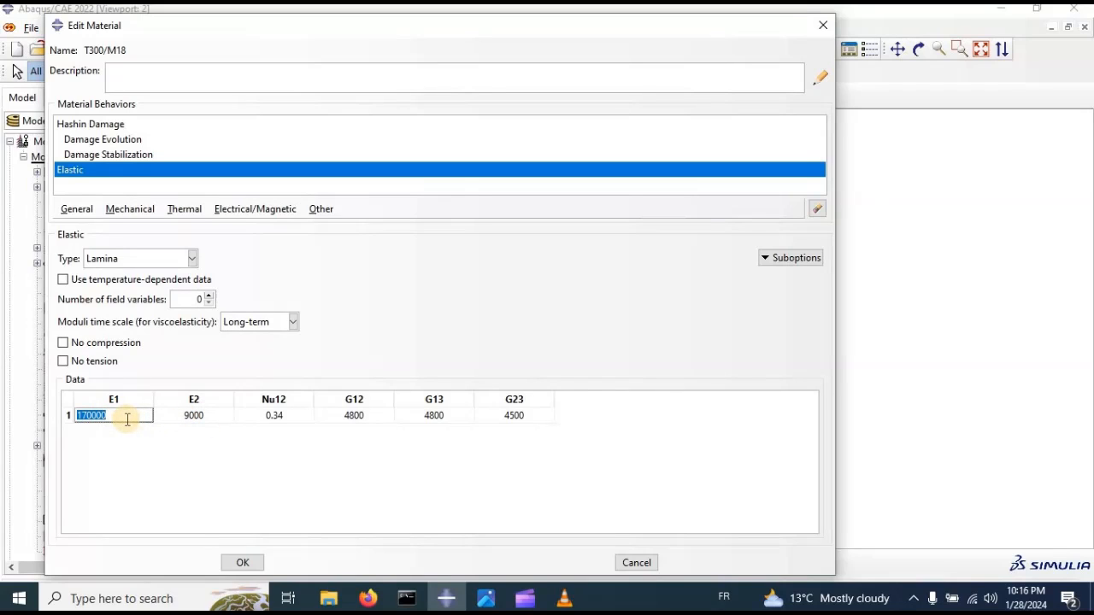
{"action": "double_click", "coordinate": [194, 413]}
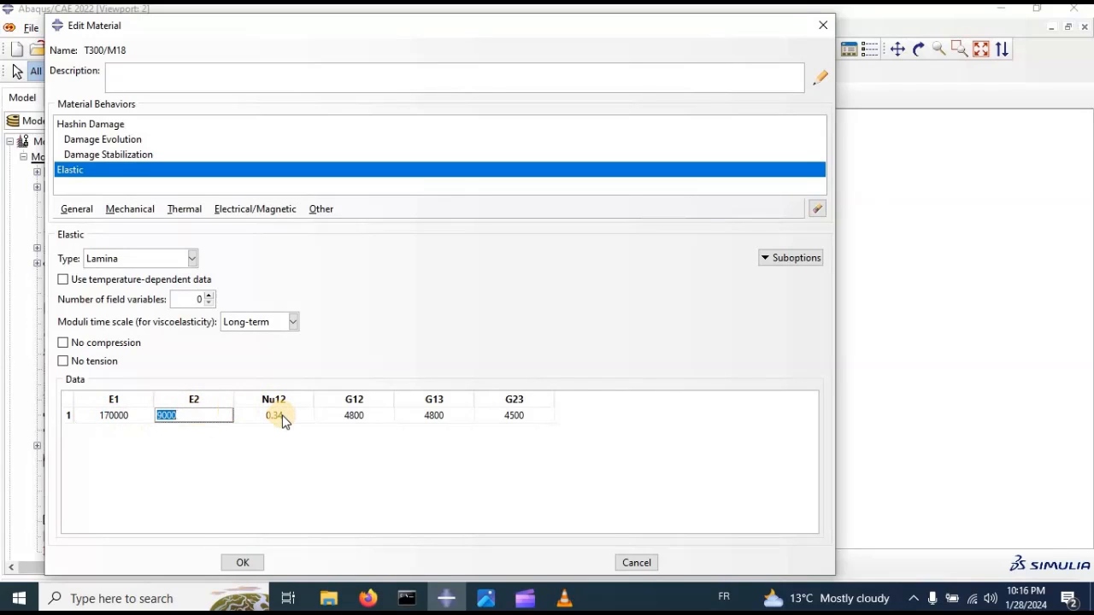
{"action": "double_click", "coordinate": [282, 418]}
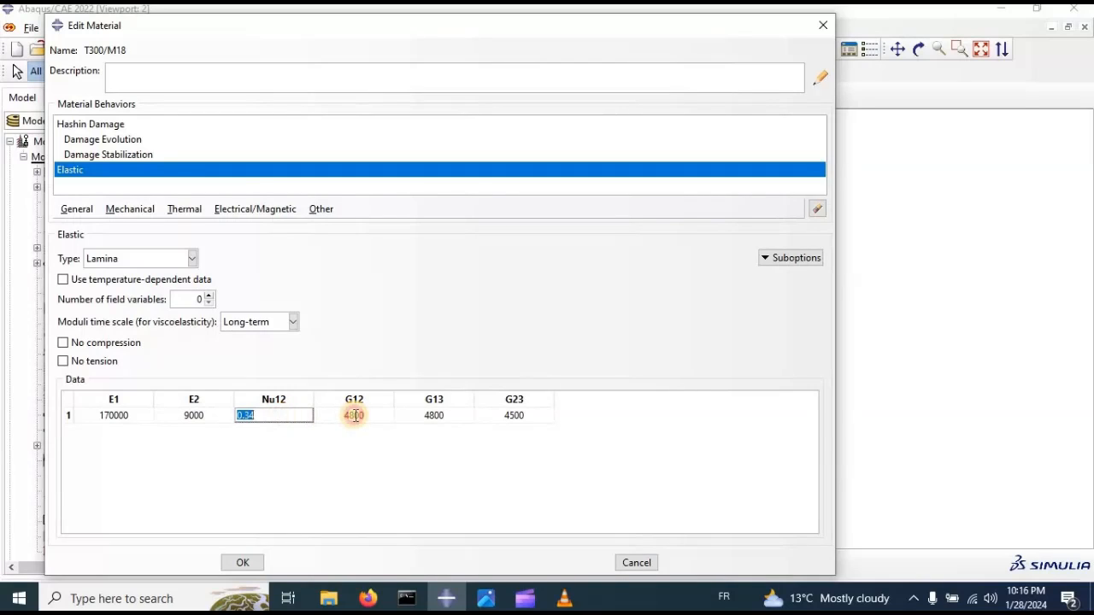
{"action": "double_click", "coordinate": [355, 415]}
{"action": "double_click", "coordinate": [428, 419]}
{"action": "double_click", "coordinate": [517, 415]}
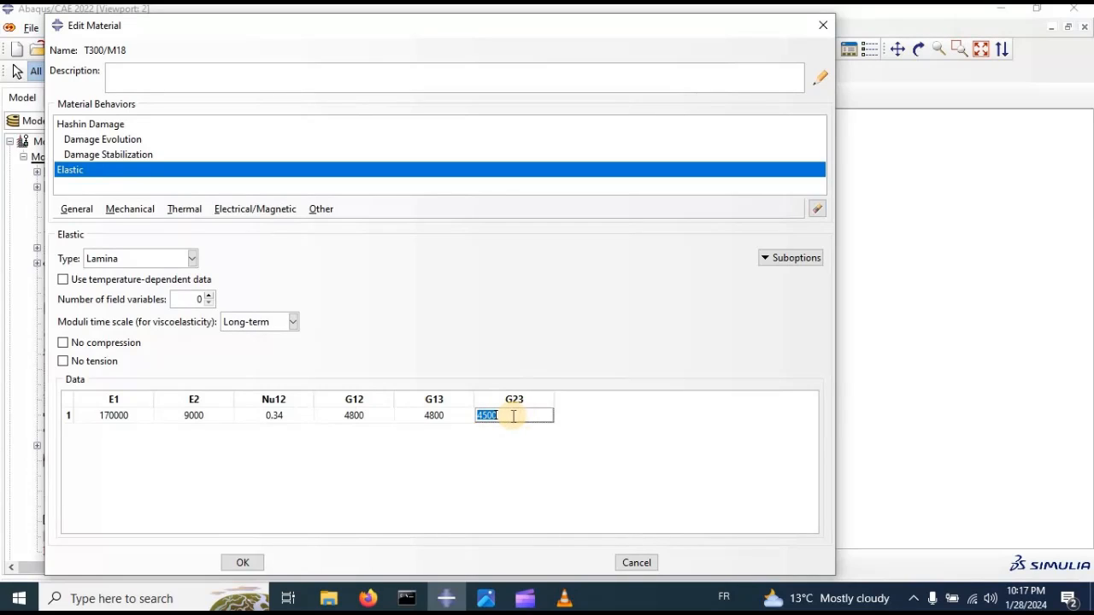
{"action": "double_click", "coordinate": [417, 415]}
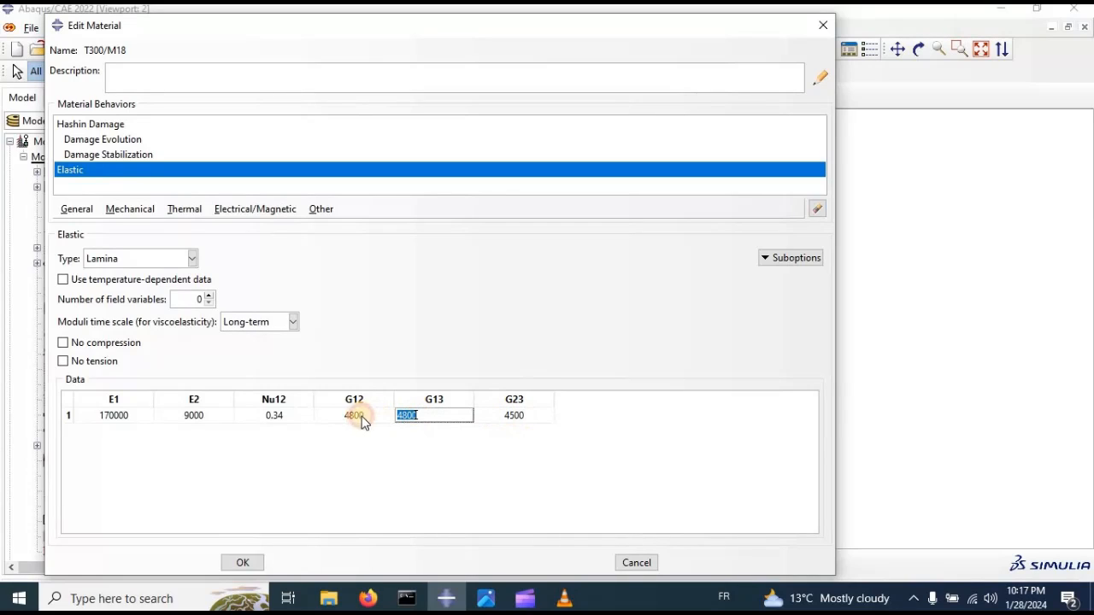
{"action": "double_click", "coordinate": [351, 416]}
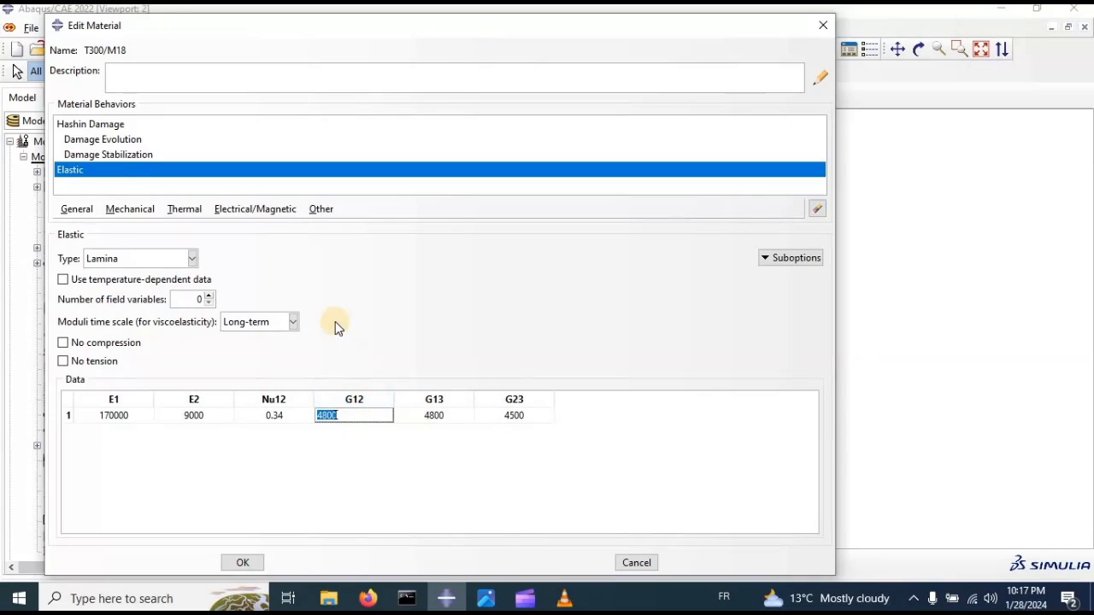
- Review the Hashin damage strengths, widening the longitudinal and transverse shear strength columns
{"action": "left_click", "coordinate": [99, 125]}
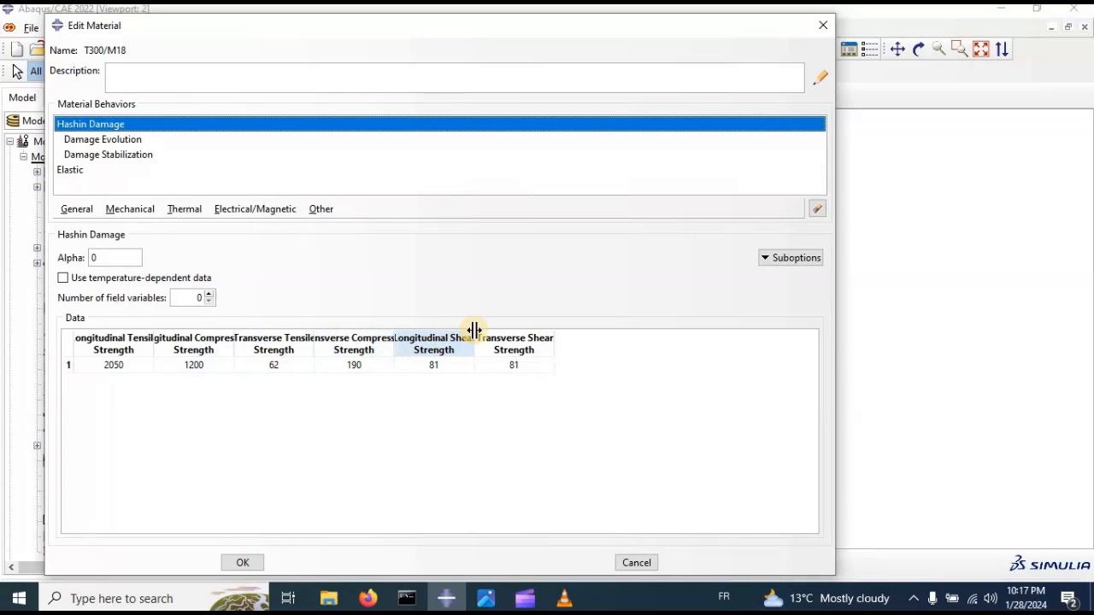
{"action": "left_click_drag", "start_coordinate": [475, 329], "coordinate": [505, 332]}
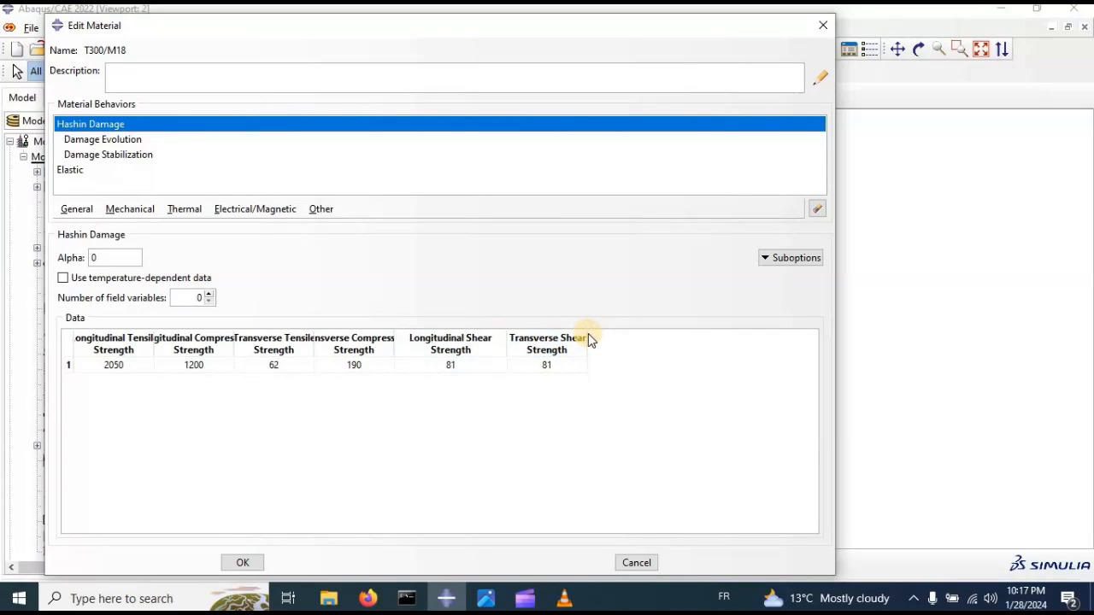
{"action": "left_click_drag", "start_coordinate": [588, 333], "coordinate": [626, 331]}
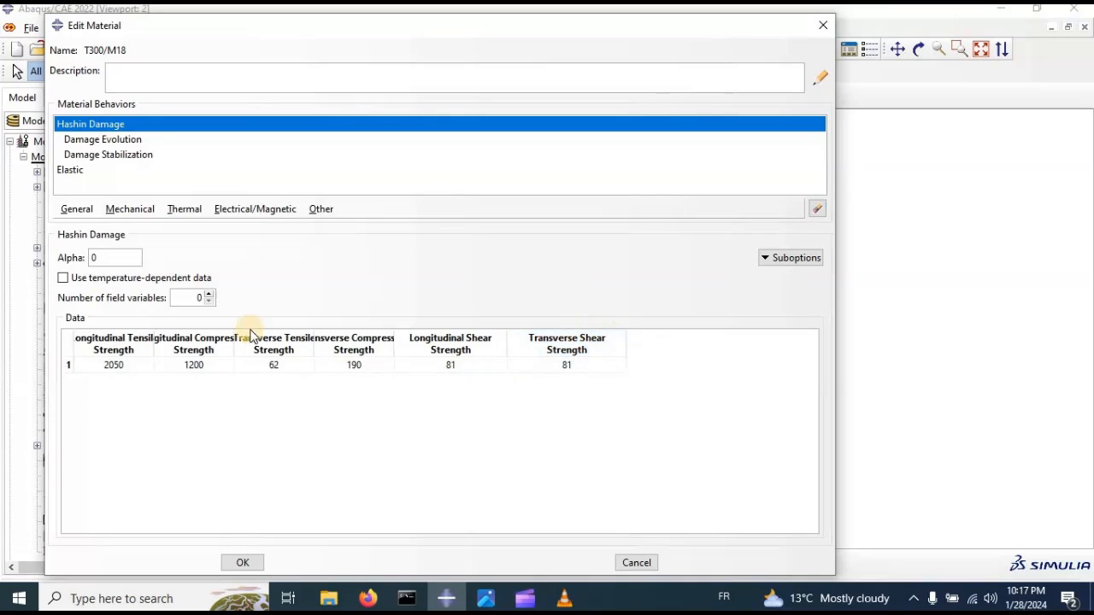
- Open the Damage Evolution data of the Hashin damage behavior and widen its editor and fracture energy columns
{"action": "left_click", "coordinate": [81, 140]}
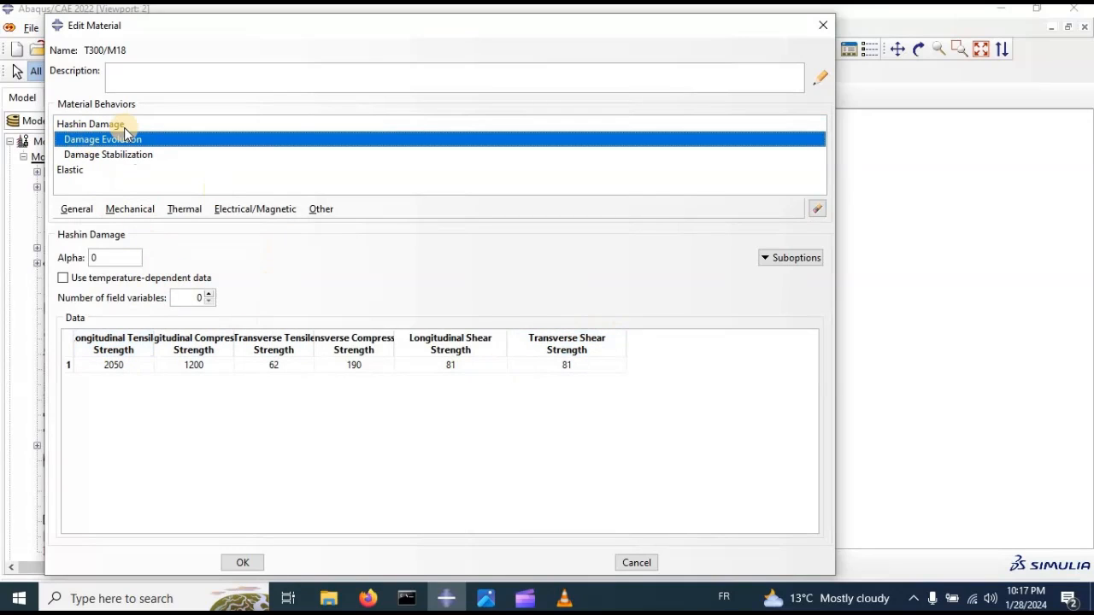
{"action": "double_click", "coordinate": [110, 142]}
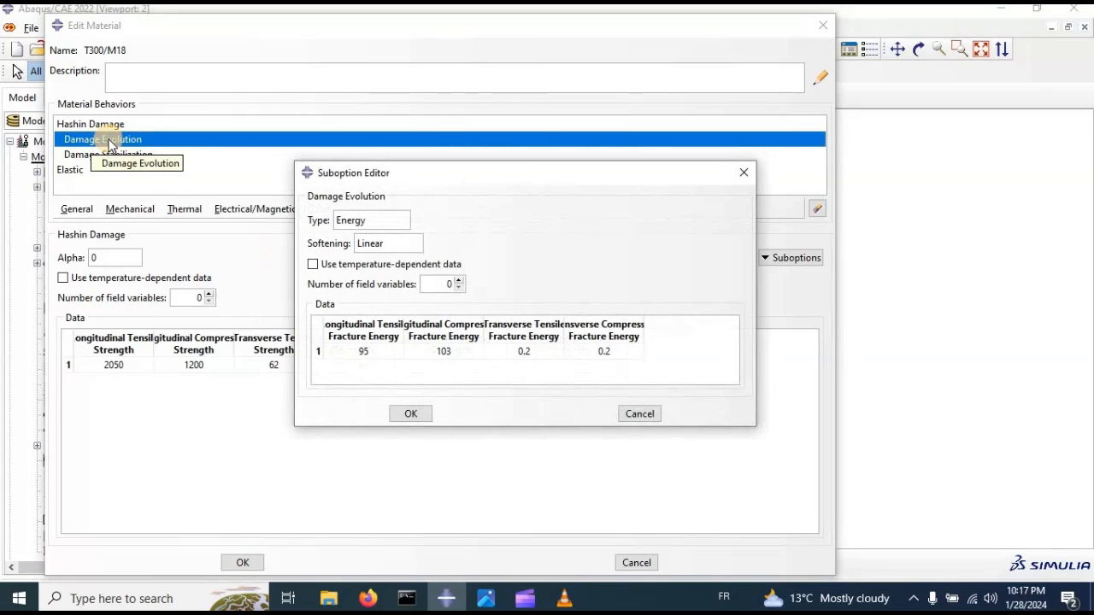
{"action": "left_click_drag", "start_coordinate": [455, 162], "coordinate": [453, 83]}
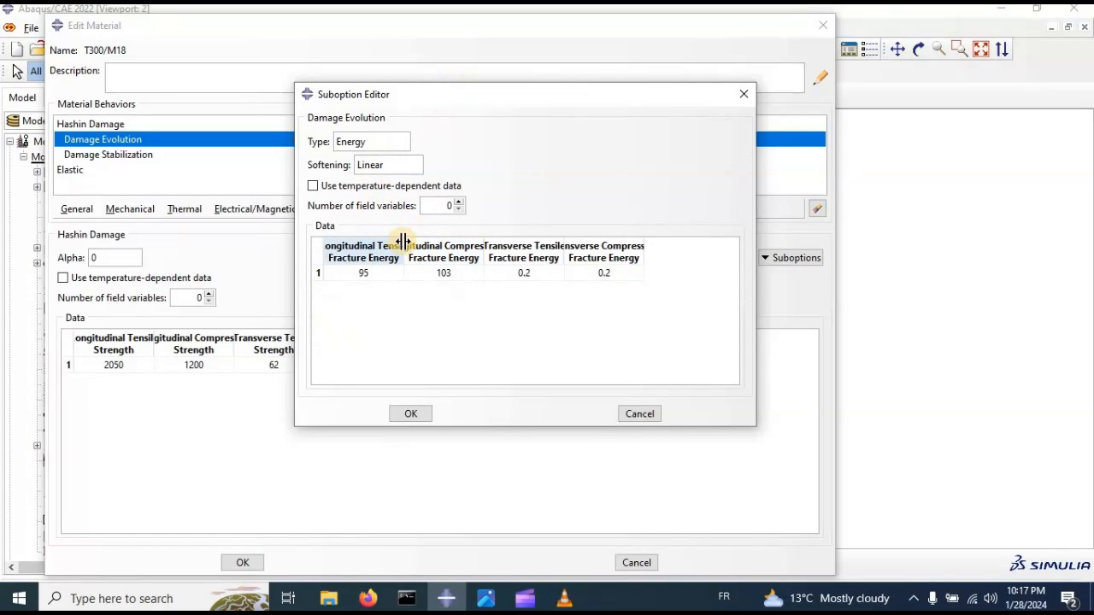
{"action": "left_click_drag", "start_coordinate": [403, 242], "coordinate": [434, 242]}
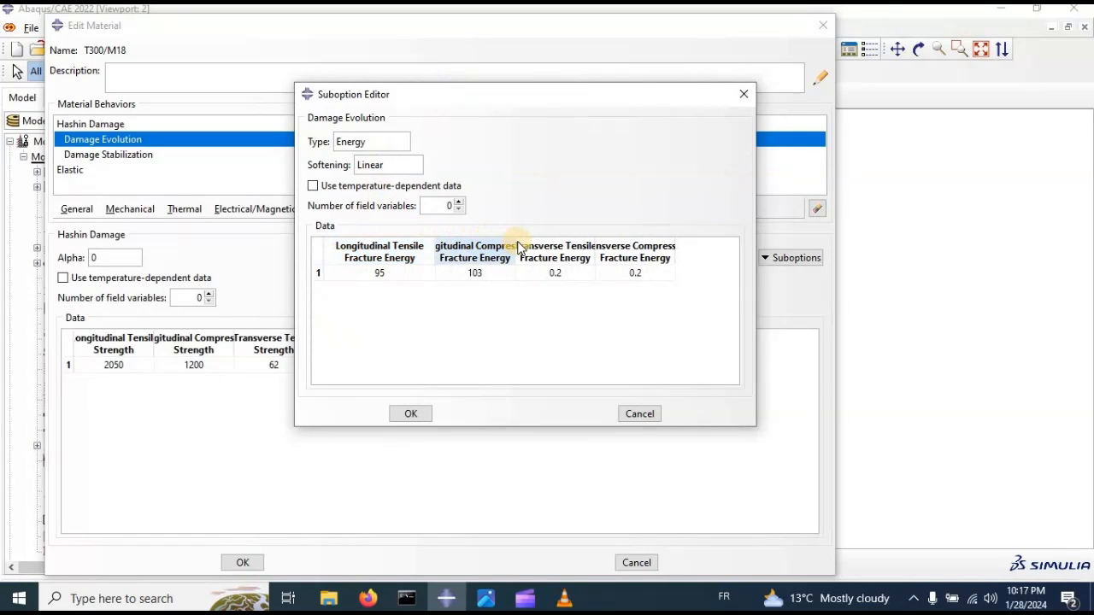
{"action": "left_click_drag", "start_coordinate": [515, 242], "coordinate": [540, 242]}
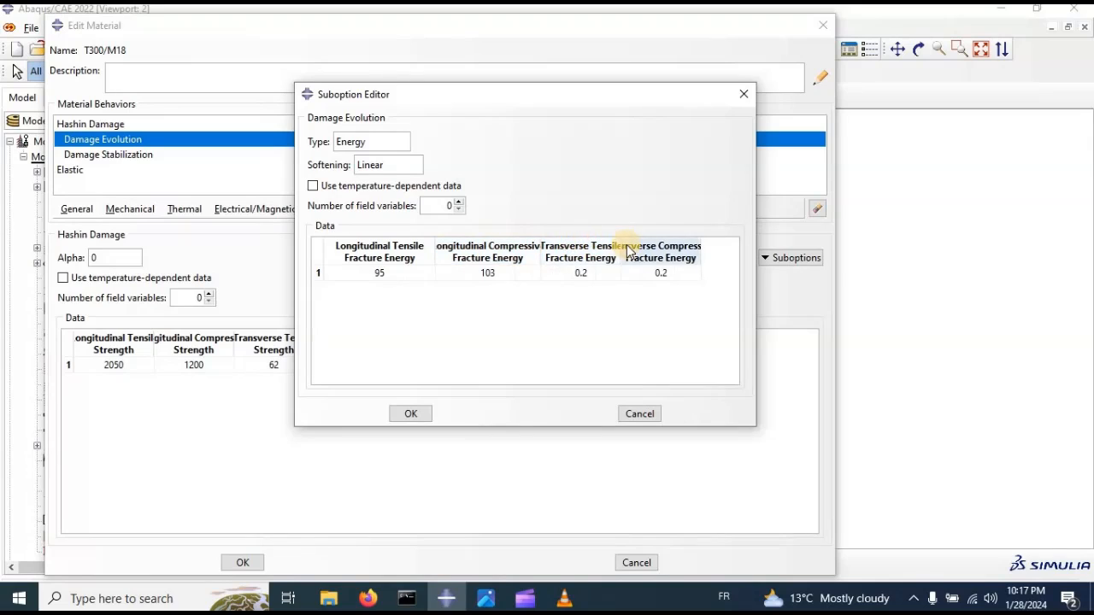
{"action": "left_click_drag", "start_coordinate": [621, 245], "coordinate": [629, 245]}
{"action": "left_click_drag", "start_coordinate": [755, 266], "coordinate": [920, 275]}
- Examine the longitudinal and transverse tensile and compressive fracture energies, and accept the damage evolution settings
{"action": "left_click", "coordinate": [395, 267]}
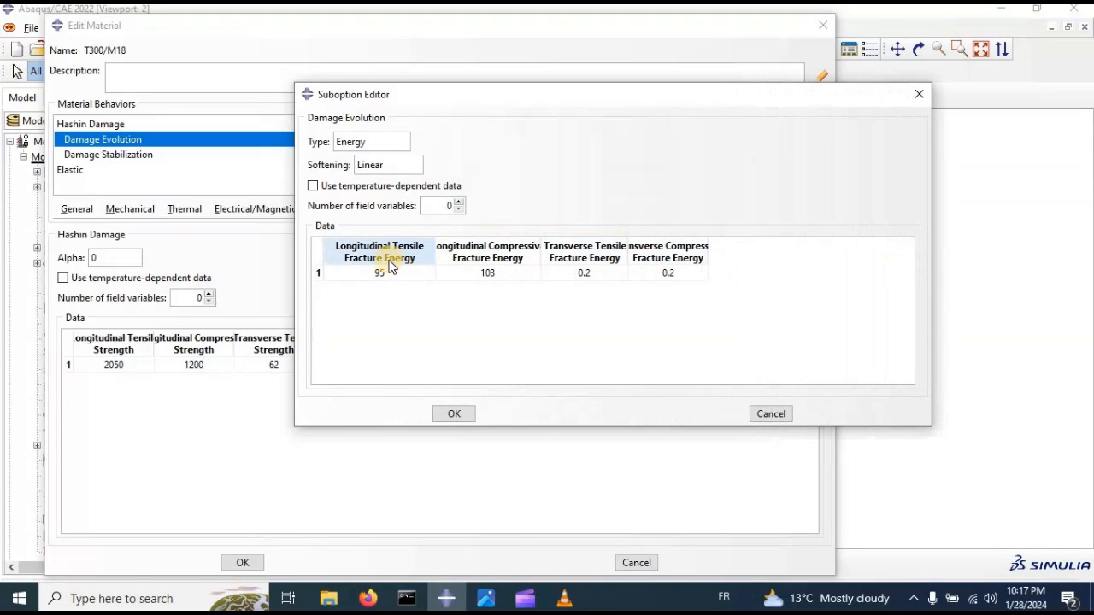
{"action": "left_click", "coordinate": [490, 259]}
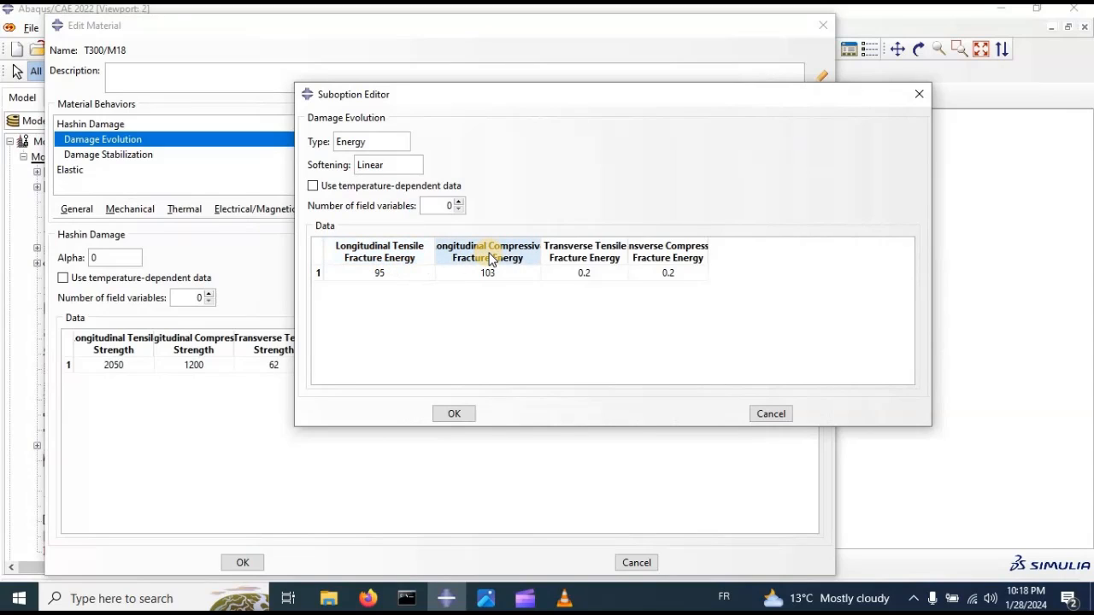
{"action": "left_click", "coordinate": [567, 270]}
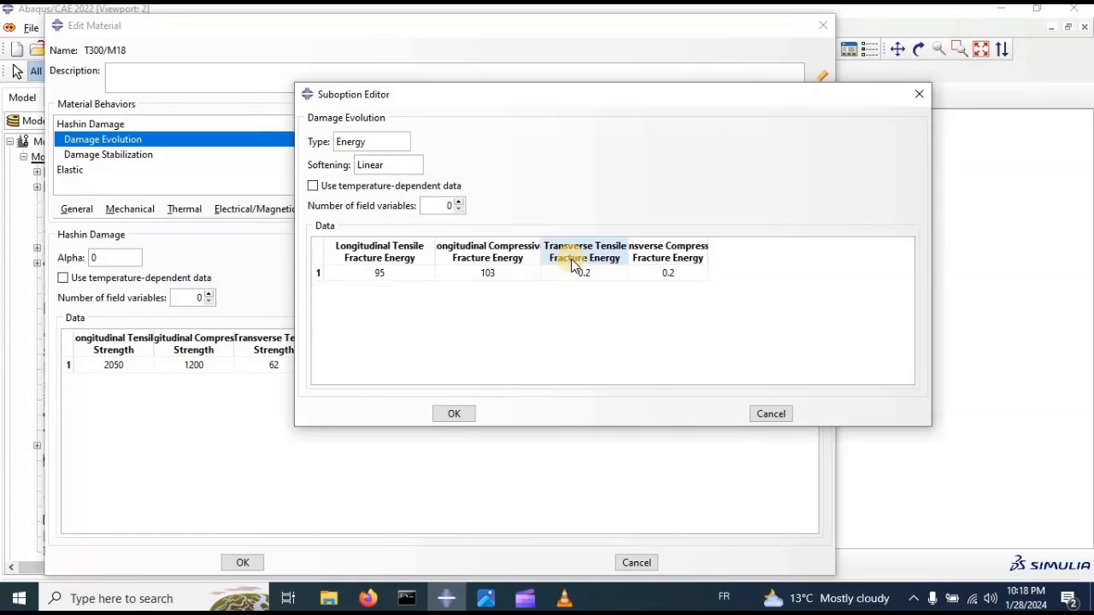
{"action": "left_click", "coordinate": [699, 260]}
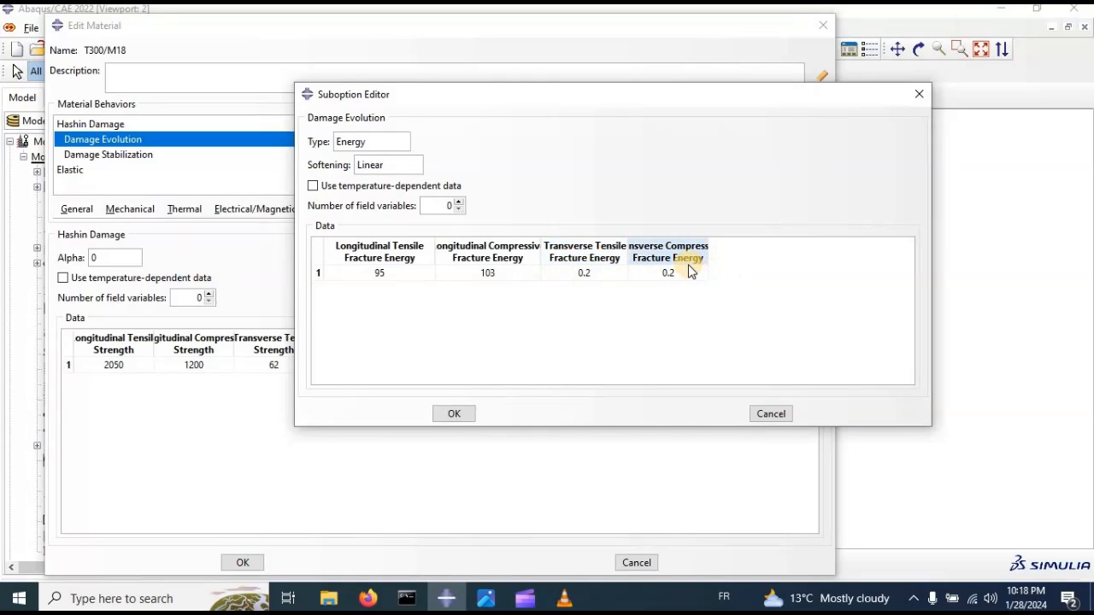
{"action": "left_click", "coordinate": [454, 414]}
- Review the four Damage Stabilization viscosity coefficients, then accept the T300/M18 material and close the material manager
{"action": "left_click", "coordinate": [107, 156]}
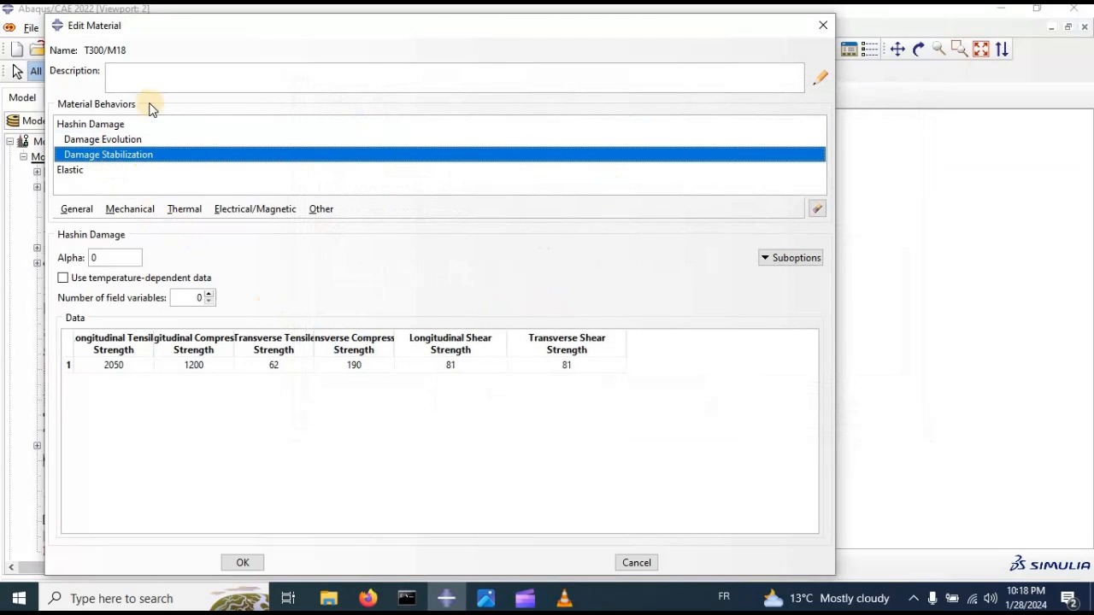
{"action": "double_click", "coordinate": [127, 159]}
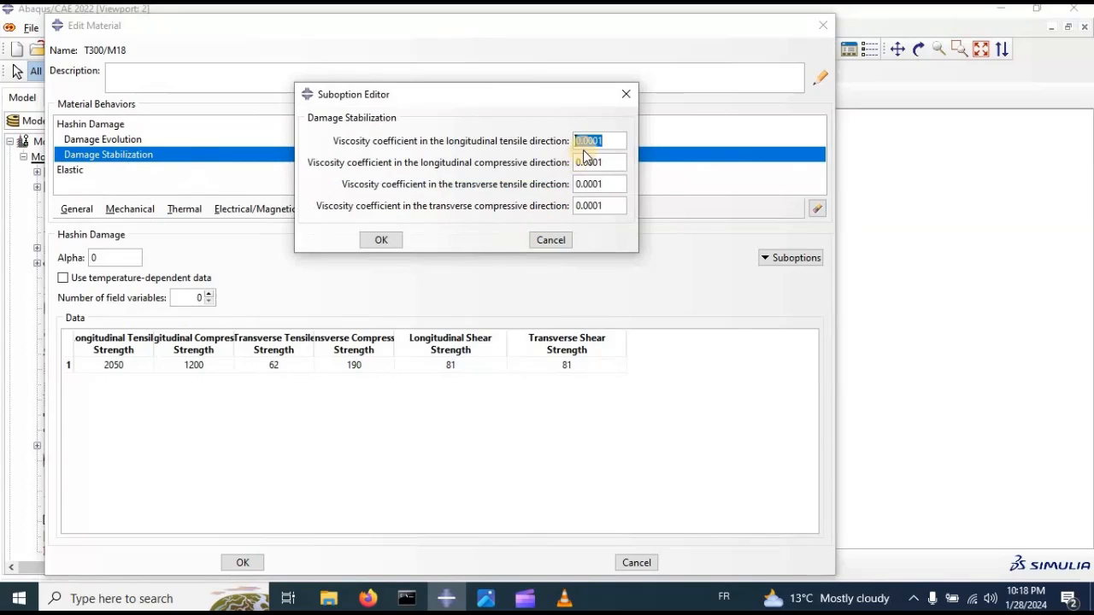
{"action": "left_click_drag", "start_coordinate": [614, 162], "coordinate": [603, 205]}
{"action": "left_click", "coordinate": [370, 241]}
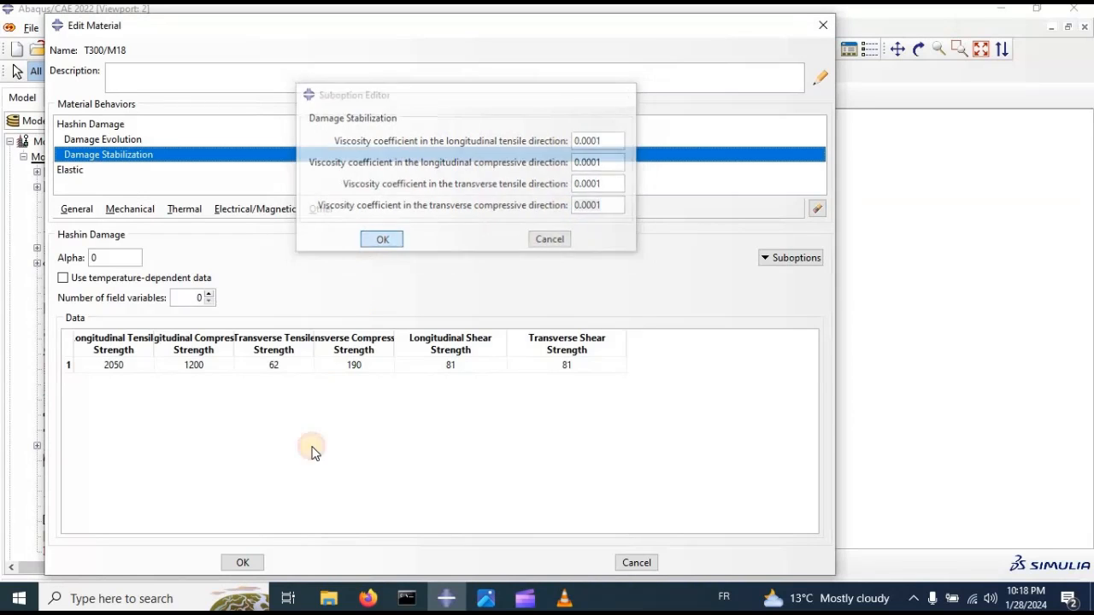
{"action": "left_click", "coordinate": [244, 564]}
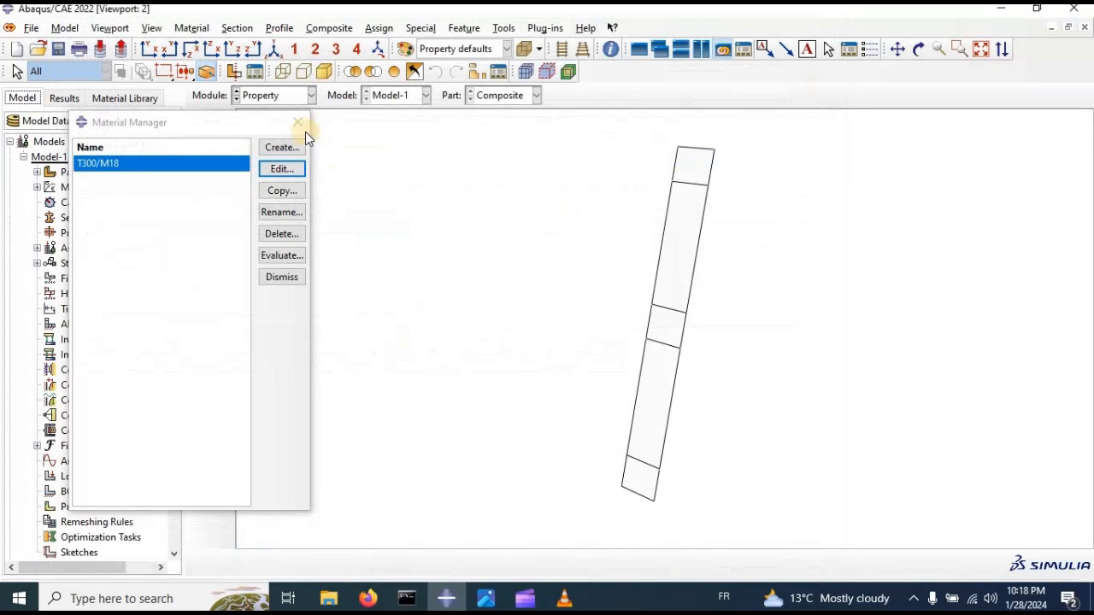
{"action": "left_click", "coordinate": [298, 124]}
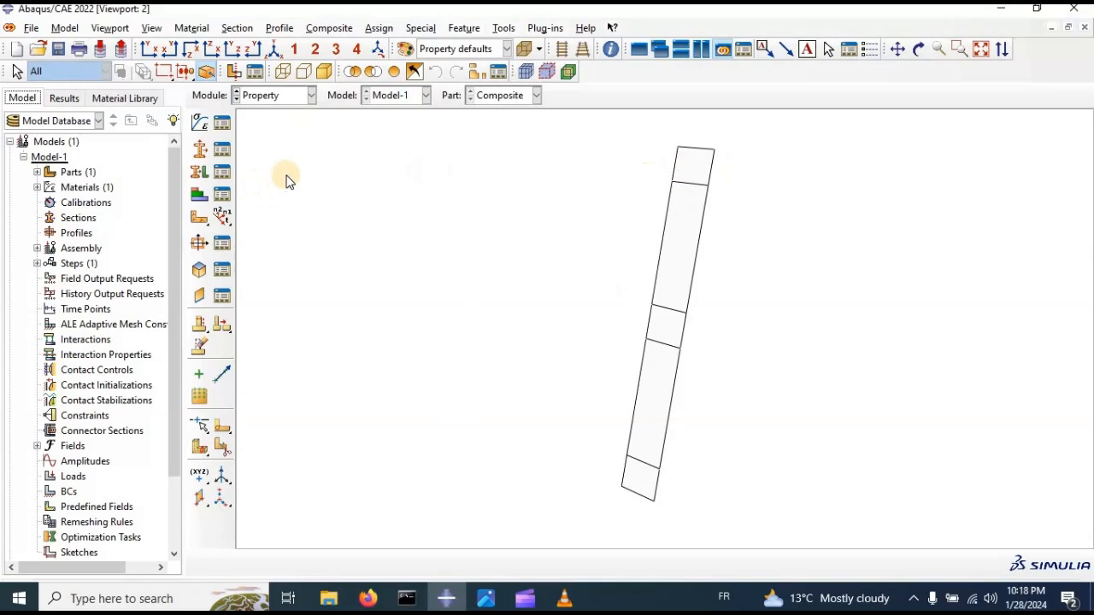
- Create a conventional shell composite layup with an initial ply count of 4, and reposition and widen its editor
{"action": "left_click", "coordinate": [198, 195]}
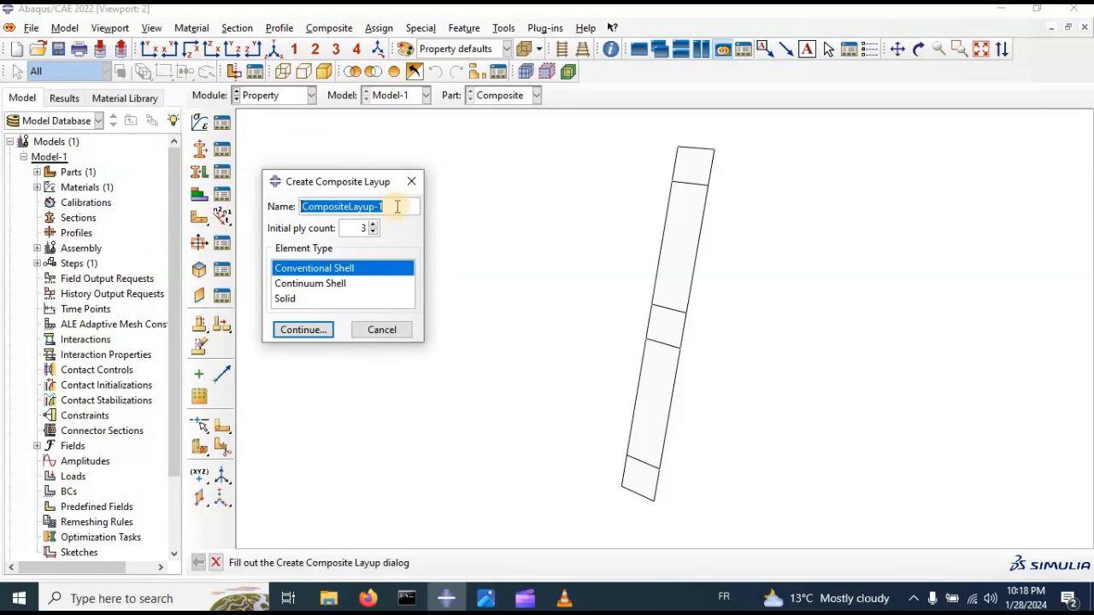
{"action": "left_click", "coordinate": [392, 206]}
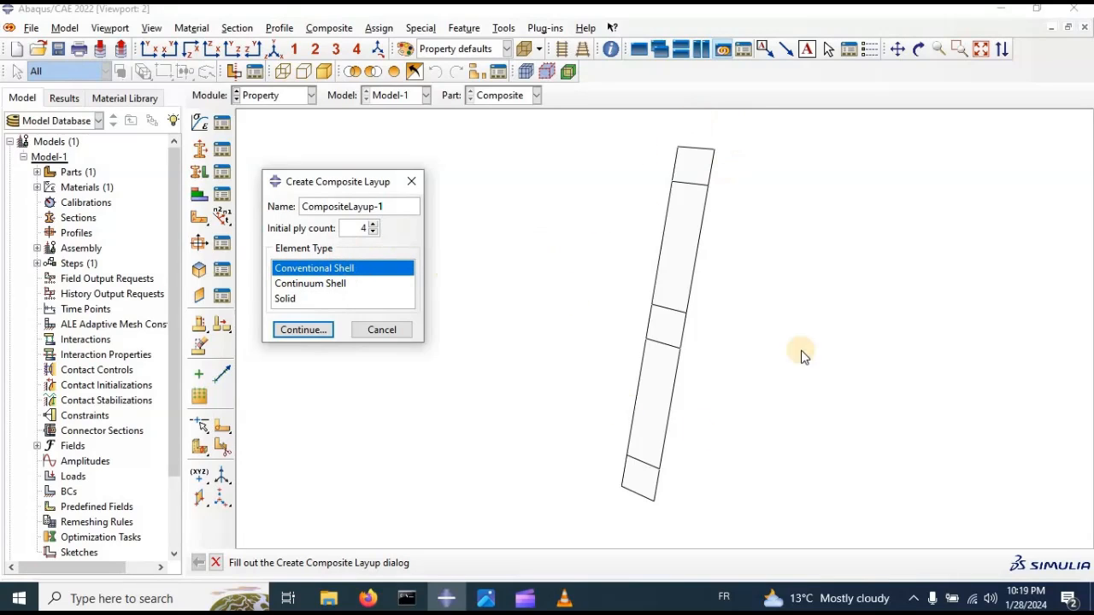
{"action": "left_click", "coordinate": [306, 331]}
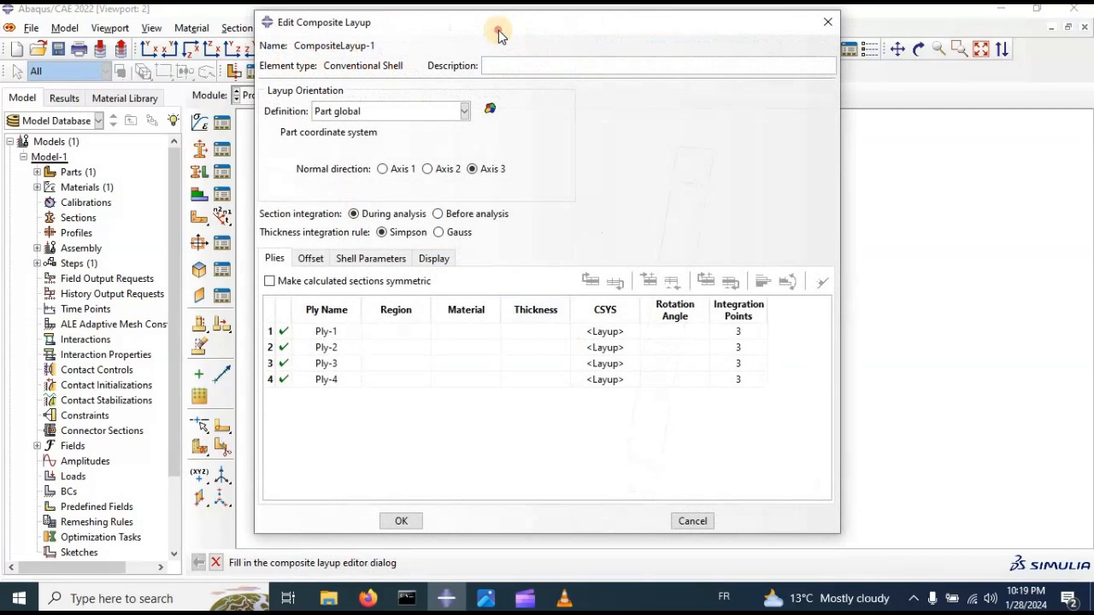
{"action": "left_click_drag", "start_coordinate": [500, 34], "coordinate": [283, 34]}
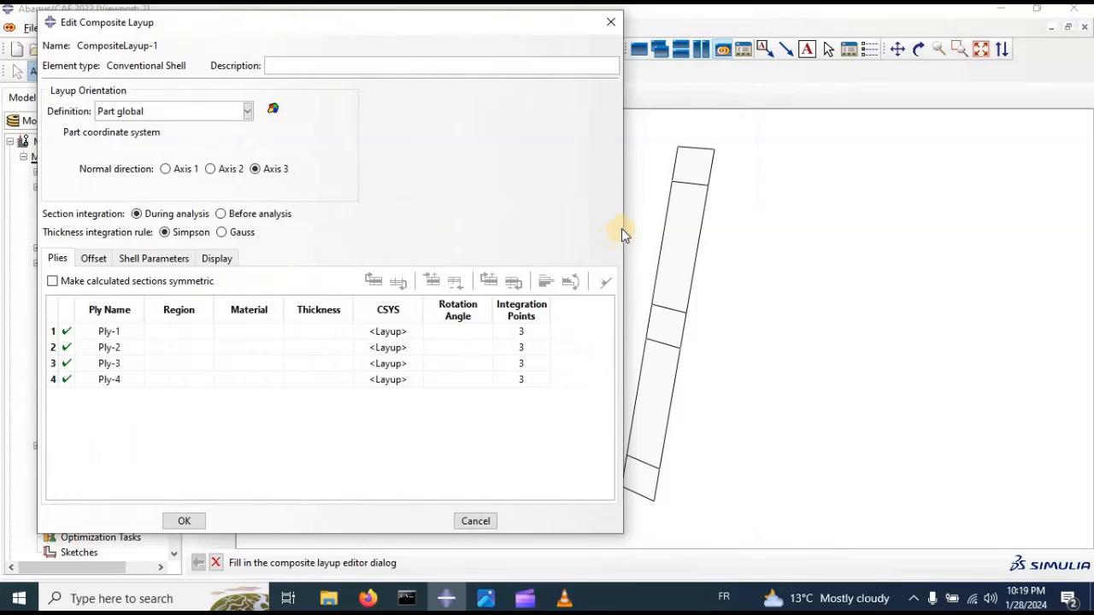
{"action": "left_click_drag", "start_coordinate": [621, 228], "coordinate": [758, 224]}
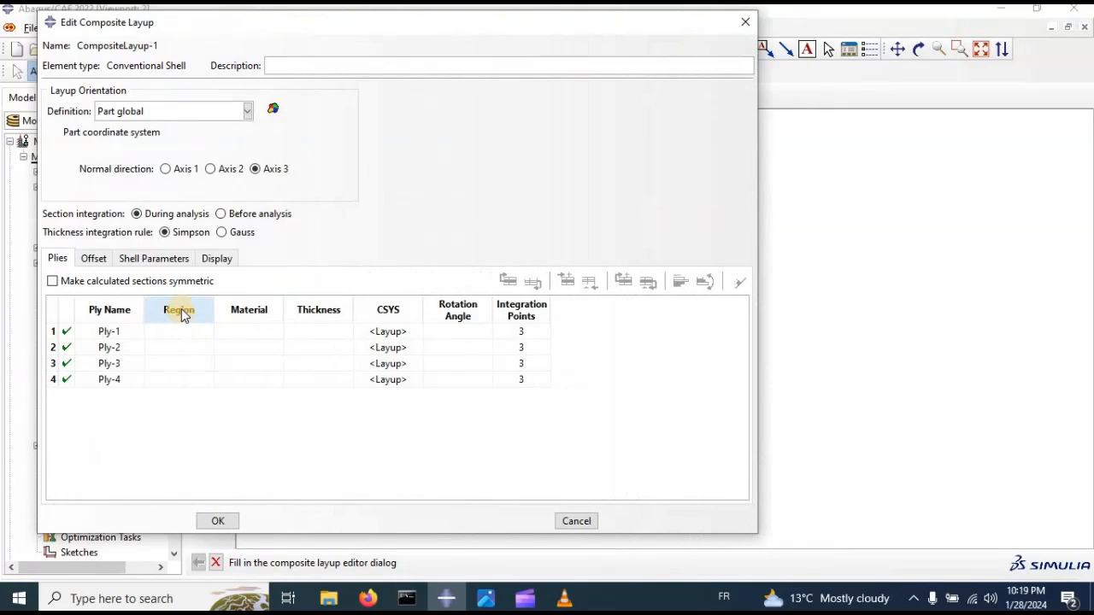
- Assign the entire partitioned strip as the region for all four plies
{"action": "left_click", "coordinate": [179, 310]}
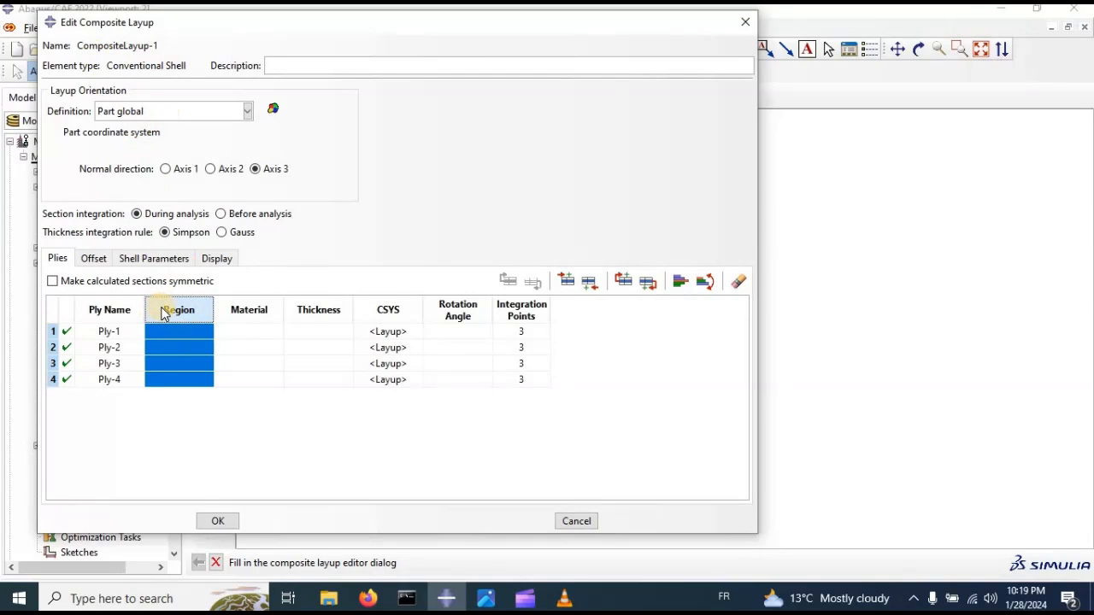
{"action": "right_click", "coordinate": [164, 311]}
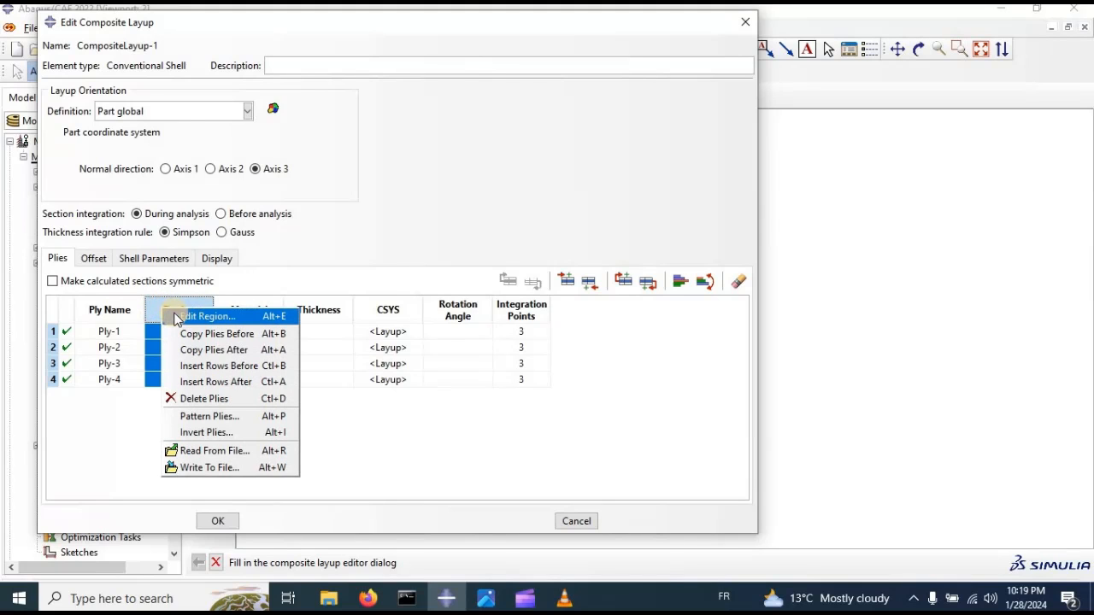
{"action": "left_click", "coordinate": [206, 316]}
{"action": "left_click_drag", "start_coordinate": [587, 133], "coordinate": [797, 523]}
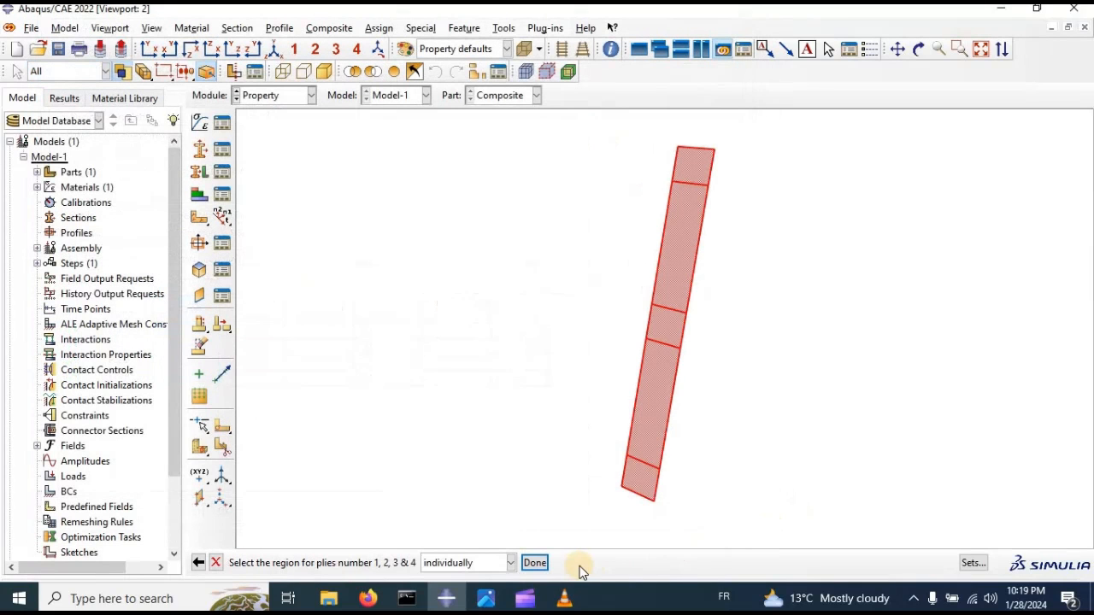
{"action": "left_click", "coordinate": [535, 563]}
- Assign the T300/M18 material to all four plies of the layup
{"action": "left_click", "coordinate": [240, 312]}
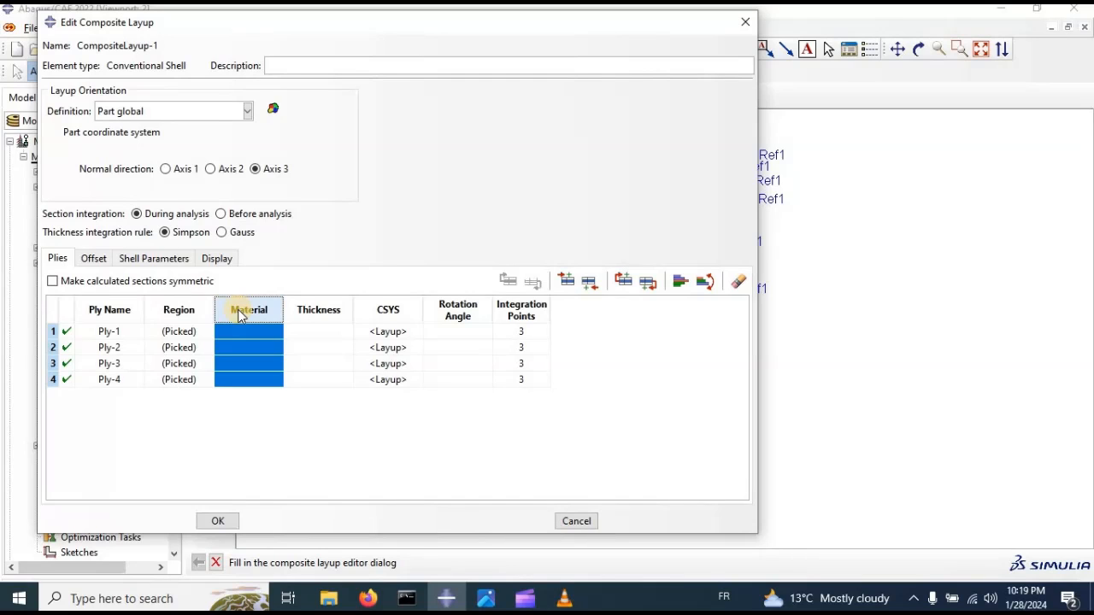
{"action": "right_click", "coordinate": [243, 312]}
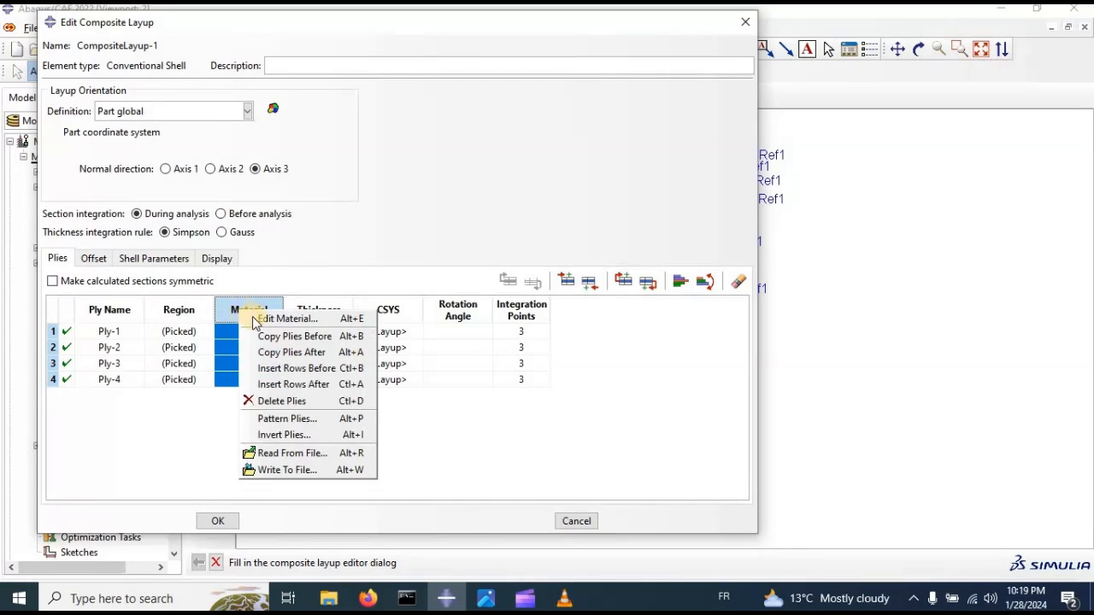
{"action": "left_click", "coordinate": [261, 320]}
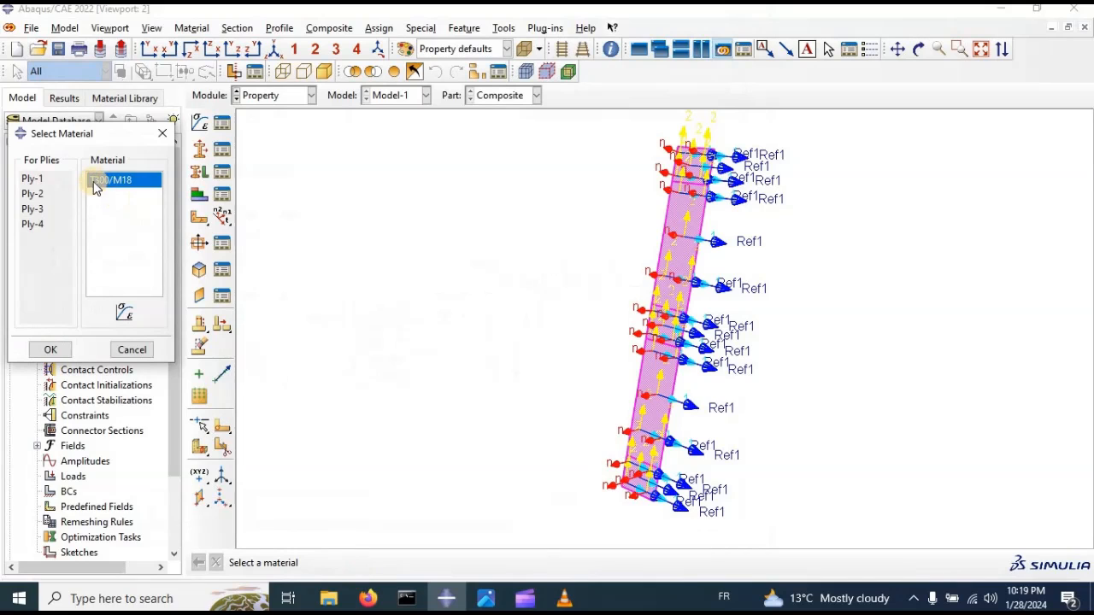
{"action": "left_click", "coordinate": [50, 350]}
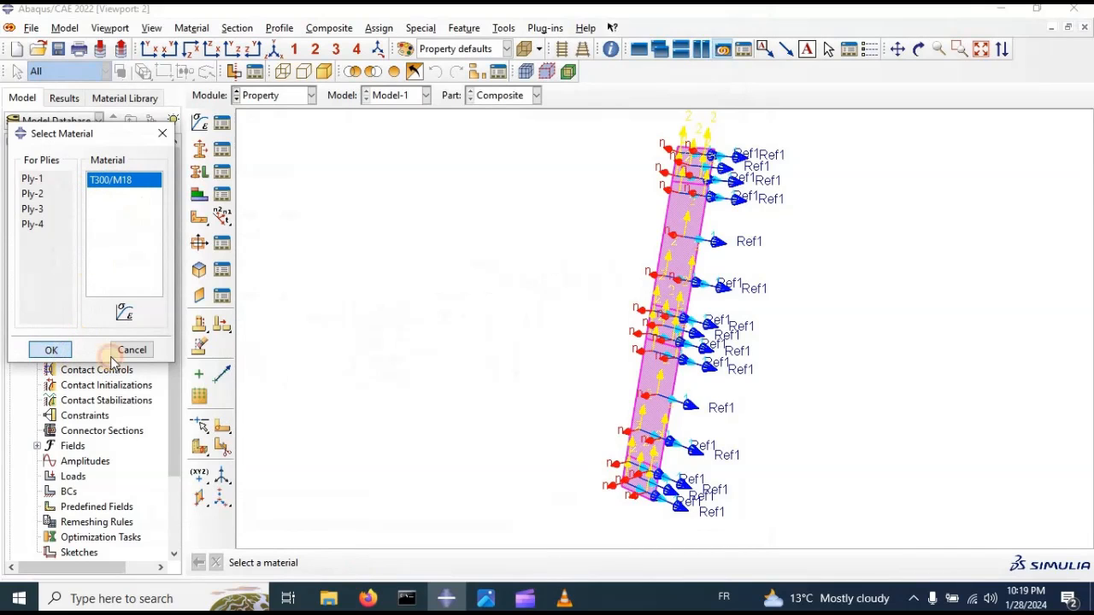
- Specify a thickness of 0.25 for all four plies
{"action": "left_click", "coordinate": [323, 314]}
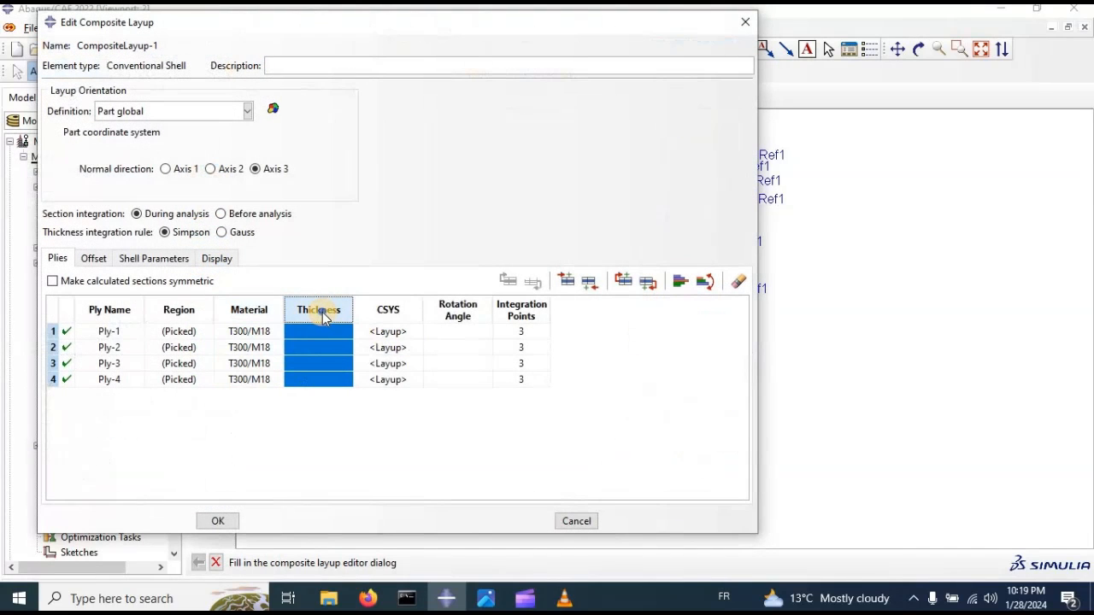
{"action": "right_click", "coordinate": [323, 314]}
{"action": "left_click", "coordinate": [359, 321]}
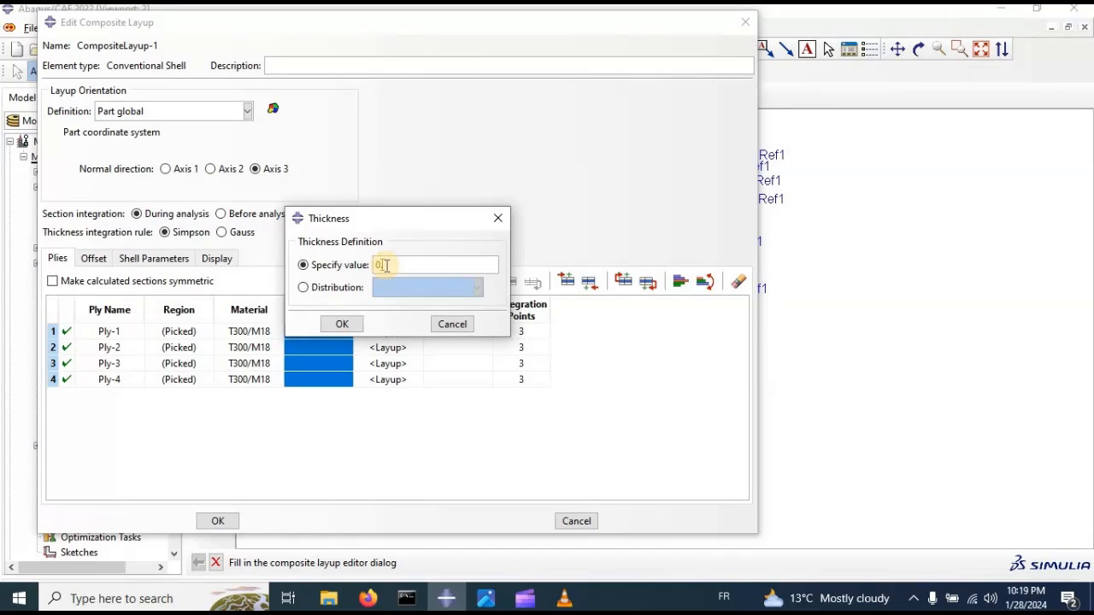
{"action": "type", "text": "0.25"}
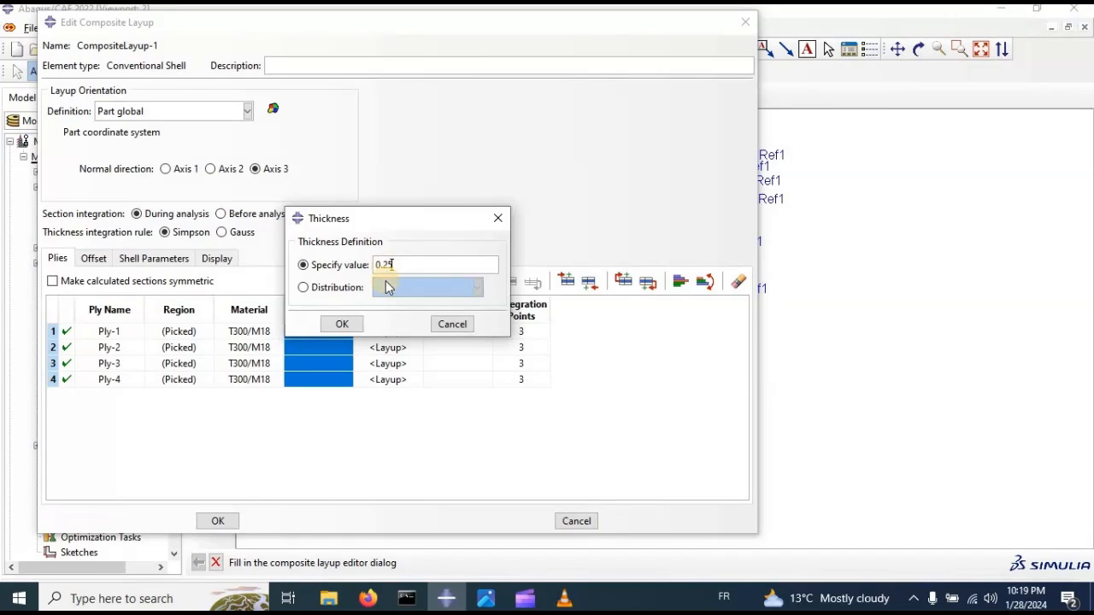
{"action": "left_click", "coordinate": [335, 327]}
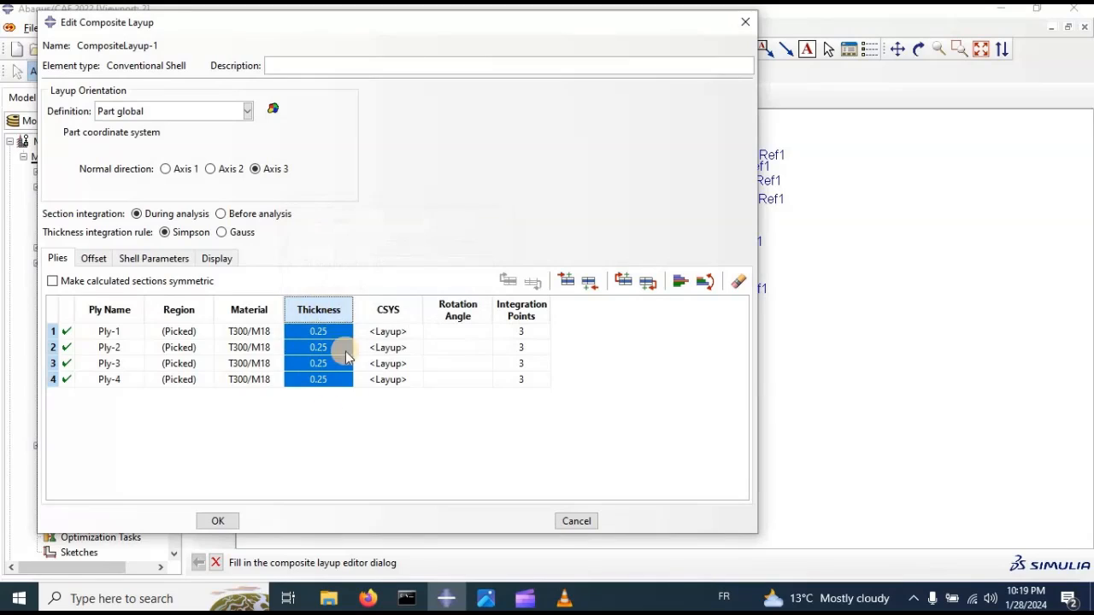
- Set the ply rotation angles to 0, 45, -45 and 90 for Ply-1 through Ply-4 and accept the composite layup
{"action": "left_click", "coordinate": [448, 317]}
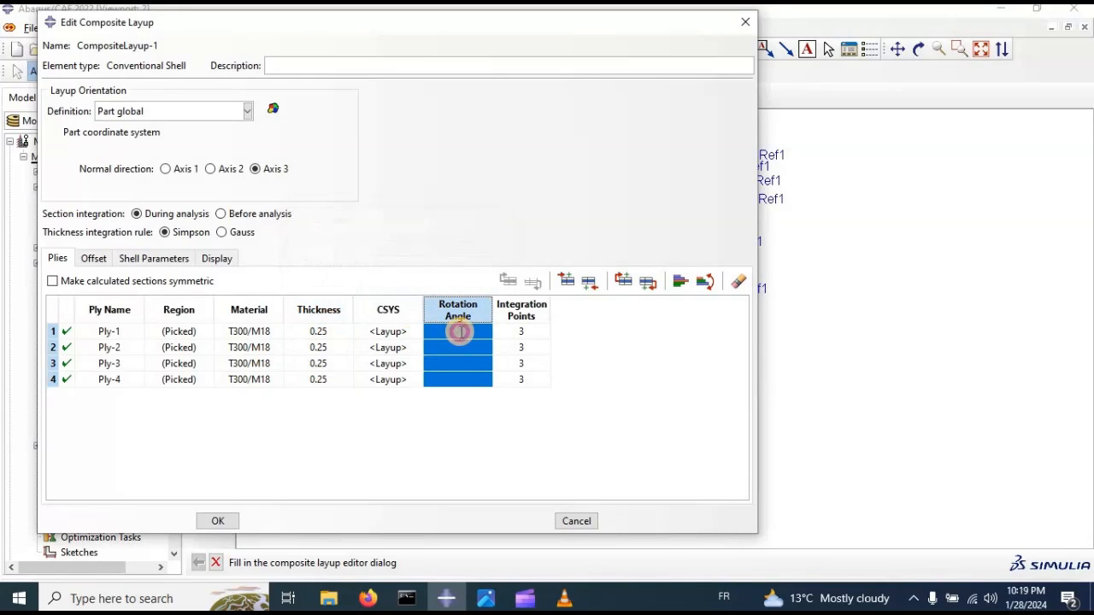
{"action": "double_click", "coordinate": [460, 332]}
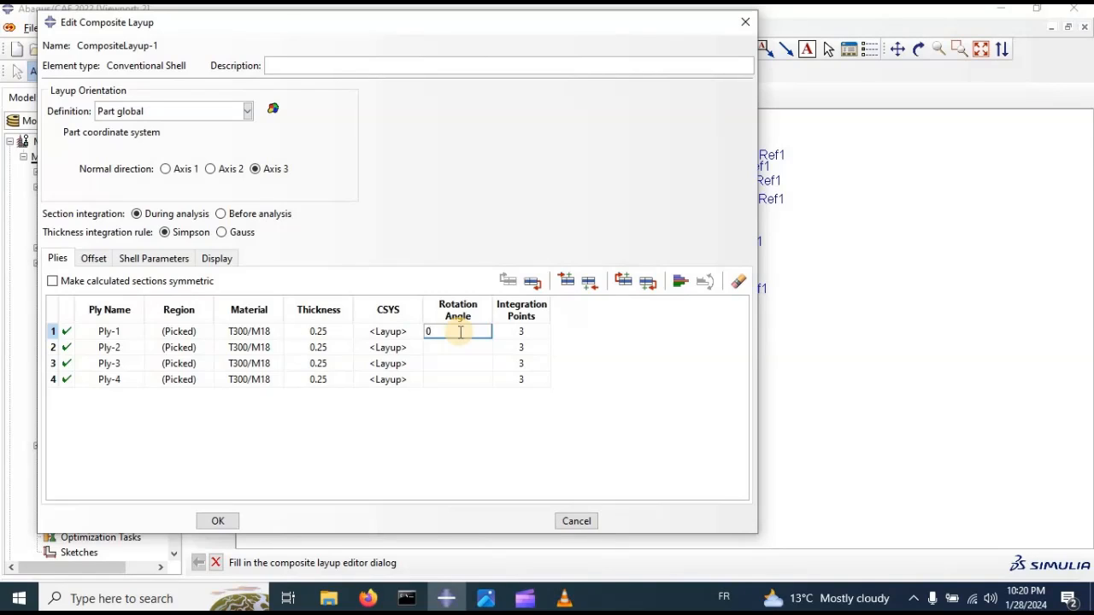
{"action": "key", "text": "Return"}
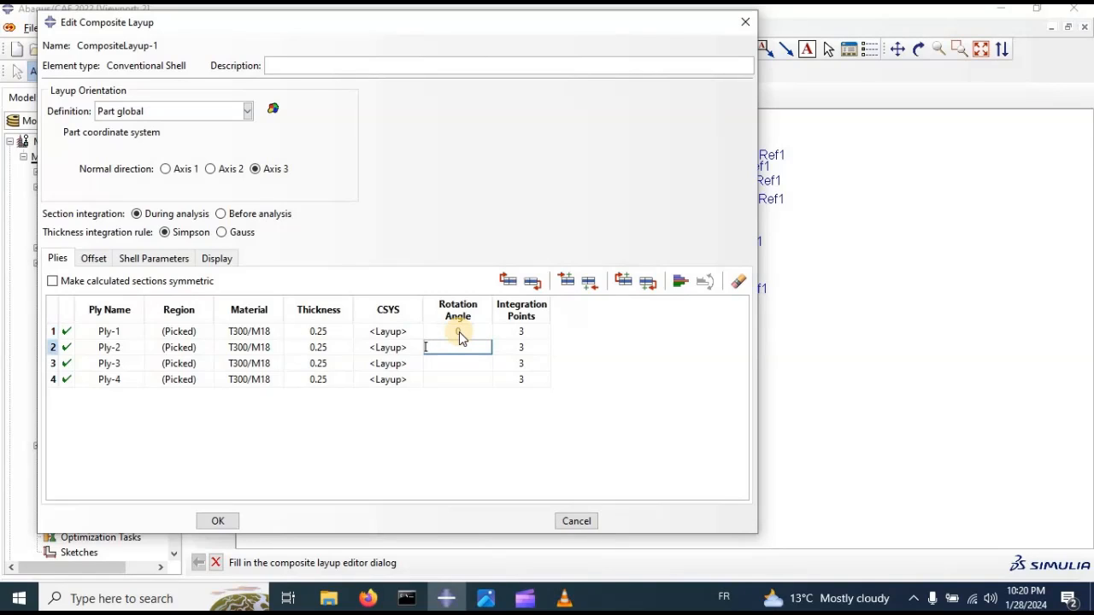
{"action": "key", "text": "Return"}
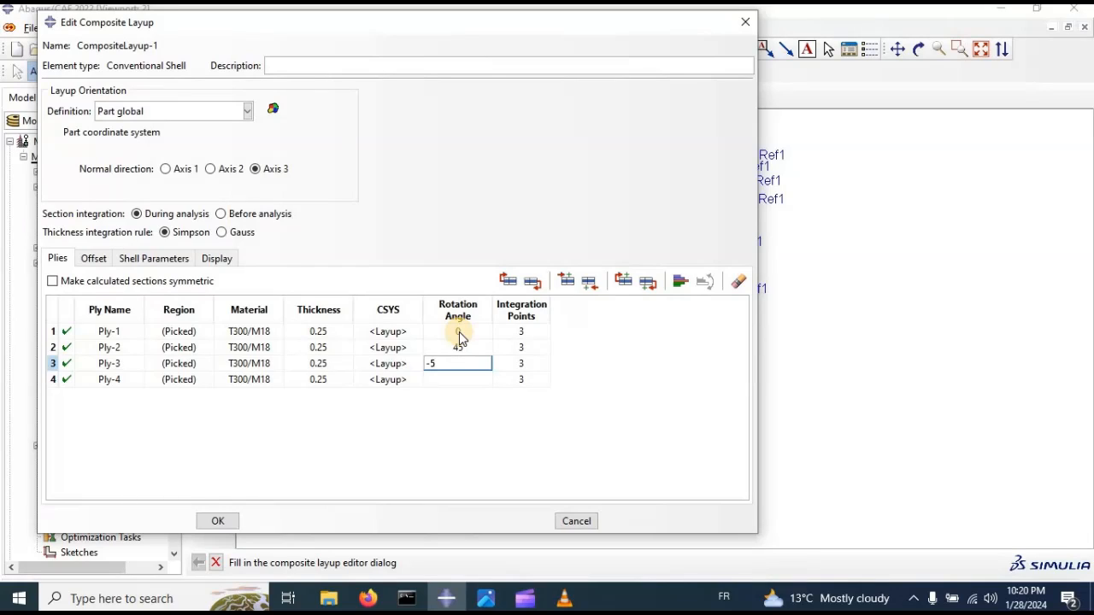
{"action": "key", "text": "Return"}
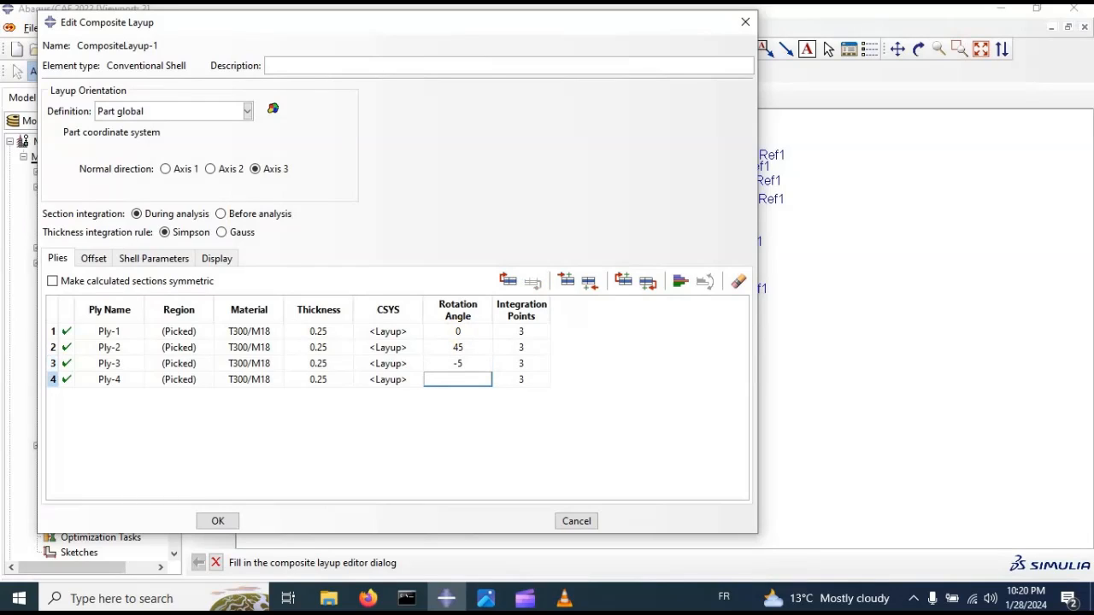
{"action": "double_click", "coordinate": [462, 363]}
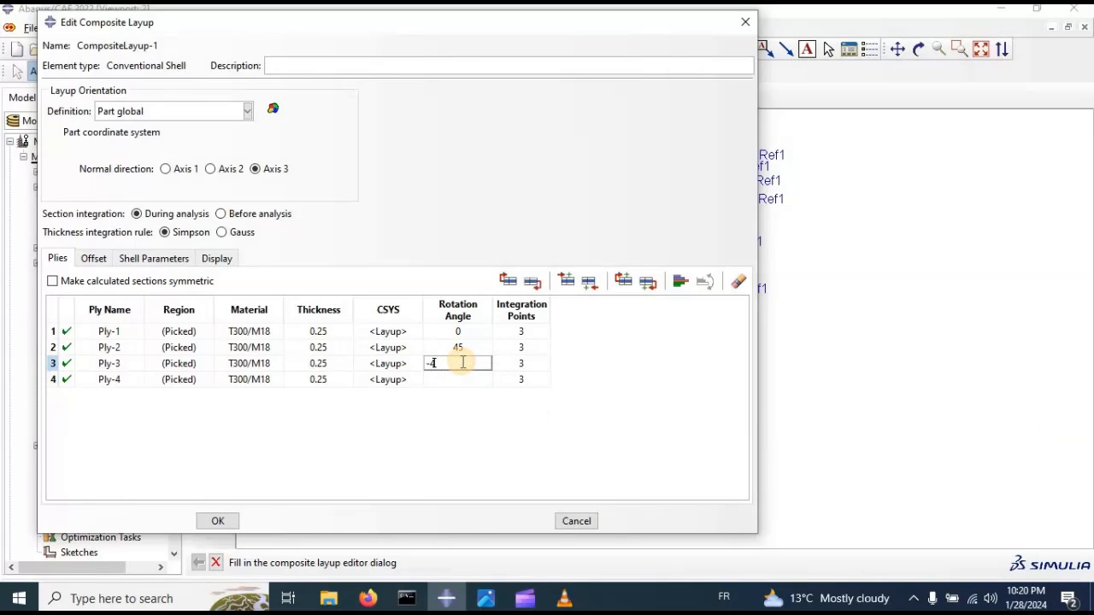
{"action": "type", "text": "-45"}
{"action": "left_click", "coordinate": [459, 385]}
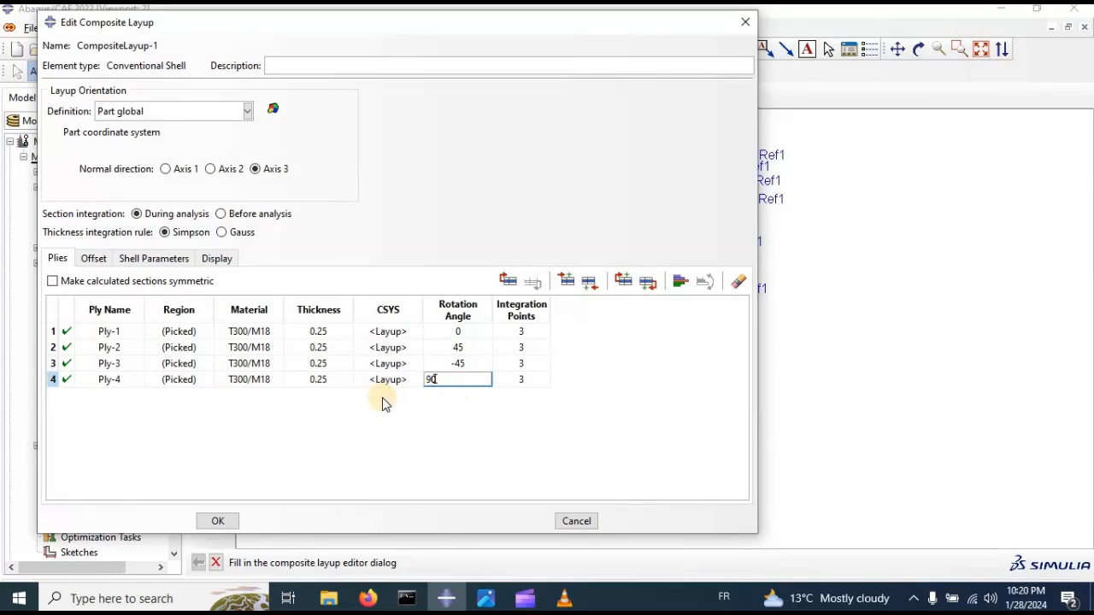
{"action": "left_click", "coordinate": [219, 522]}
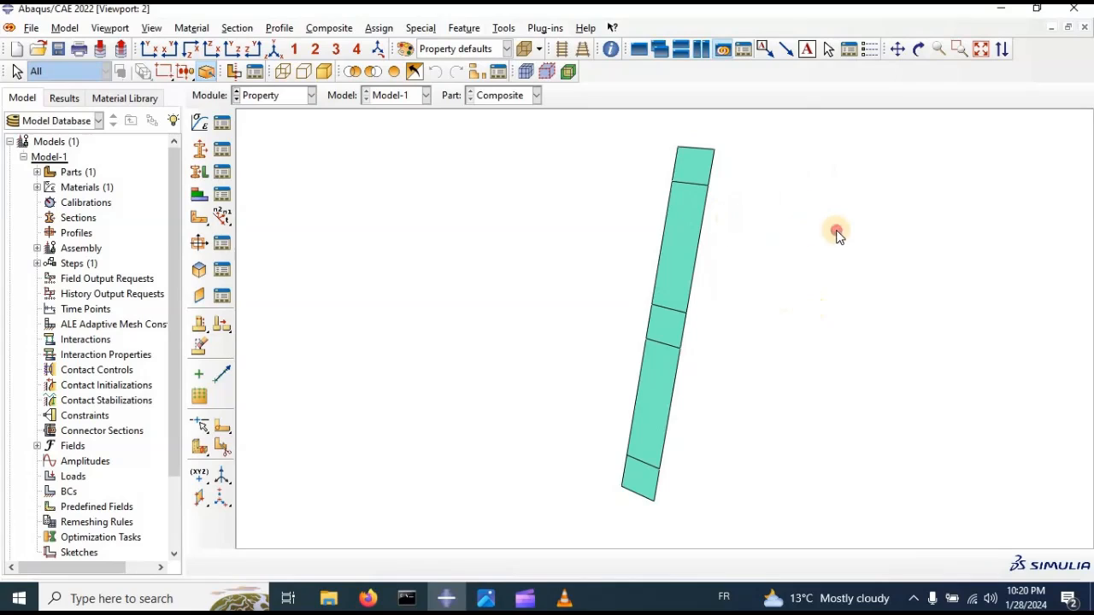
- Query the ply stack plot for the upper long region of the partitioned strip
{"action": "scroll", "coordinate": [619, 172], "scroll_direction": "down", "scroll_amount": 1}
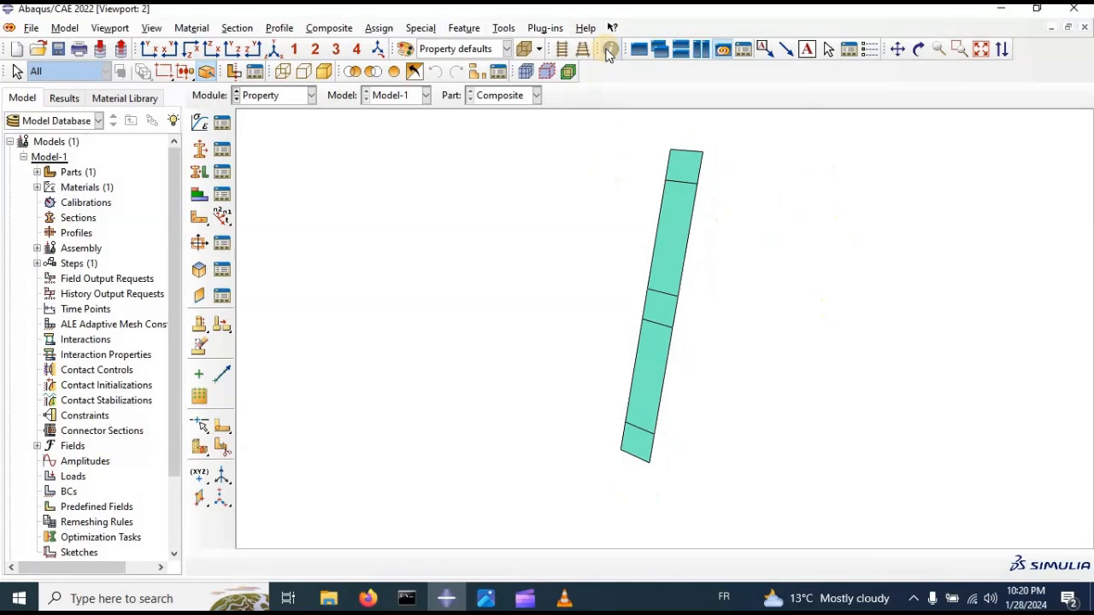
{"action": "left_click", "coordinate": [610, 50]}
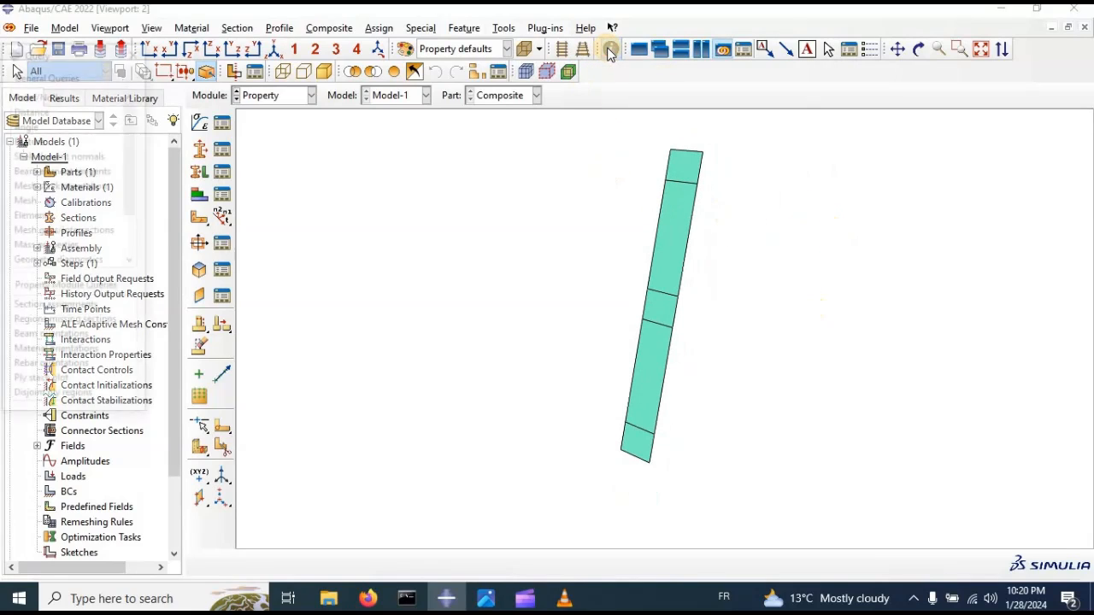
{"action": "left_click_drag", "start_coordinate": [75, 54], "coordinate": [226, 76]}
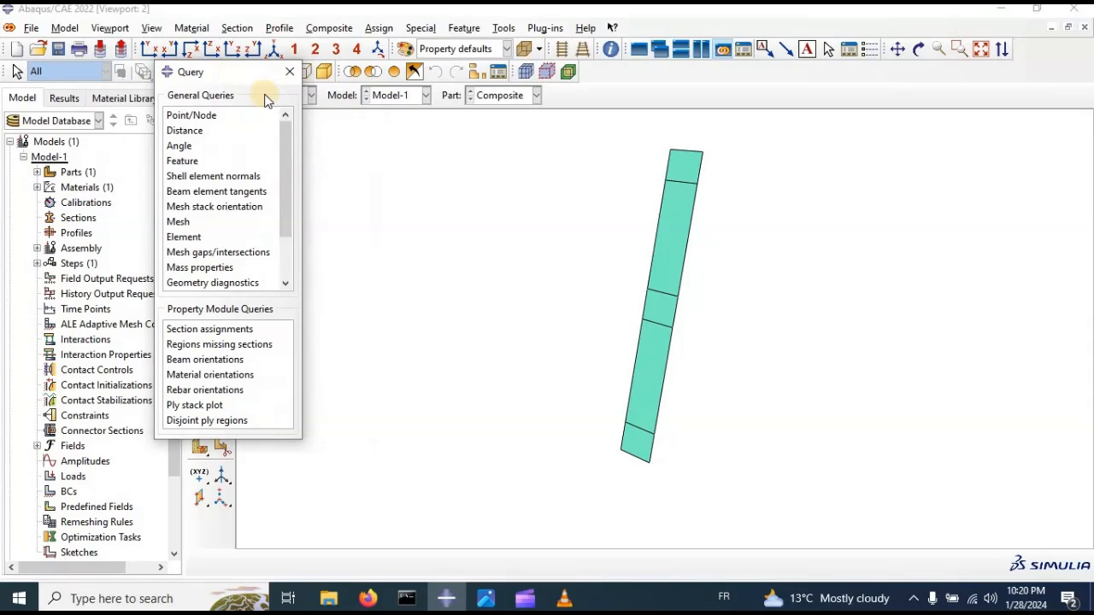
{"action": "left_click", "coordinate": [611, 50]}
{"action": "left_click", "coordinate": [189, 405]}
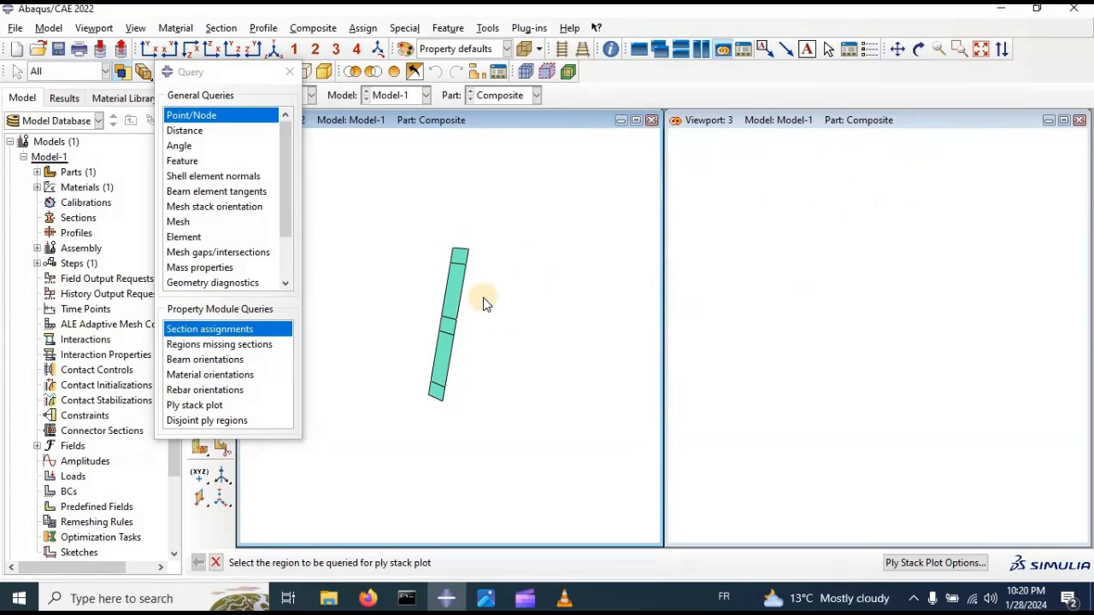
{"action": "scroll", "coordinate": [455, 286], "scroll_direction": "up", "scroll_amount": 1}
{"action": "scroll", "coordinate": [455, 287], "scroll_direction": "up", "scroll_amount": 1}
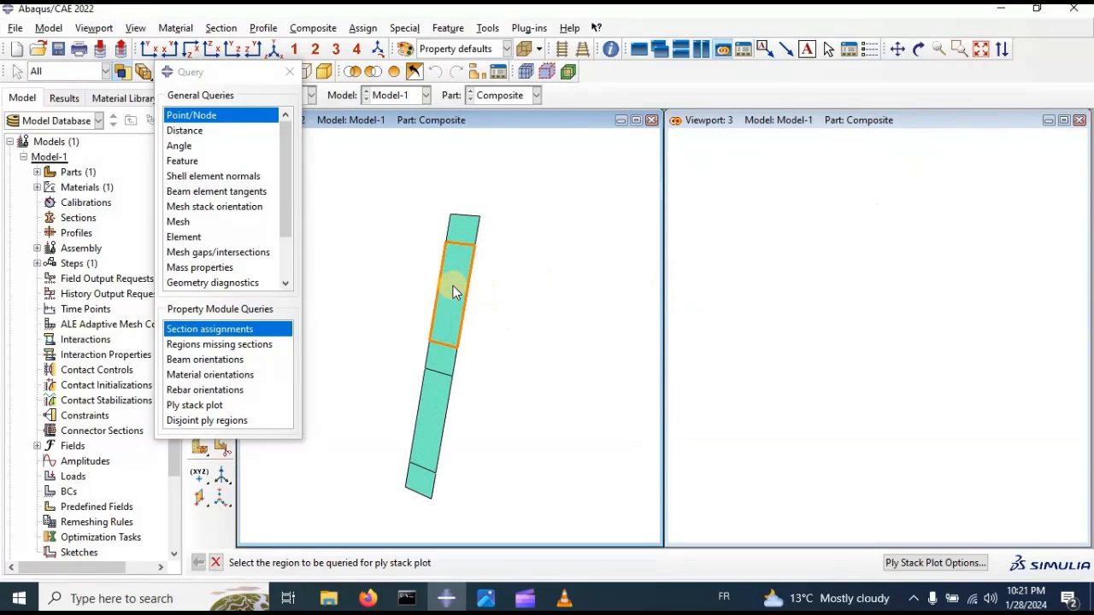
{"action": "left_click", "coordinate": [453, 285]}
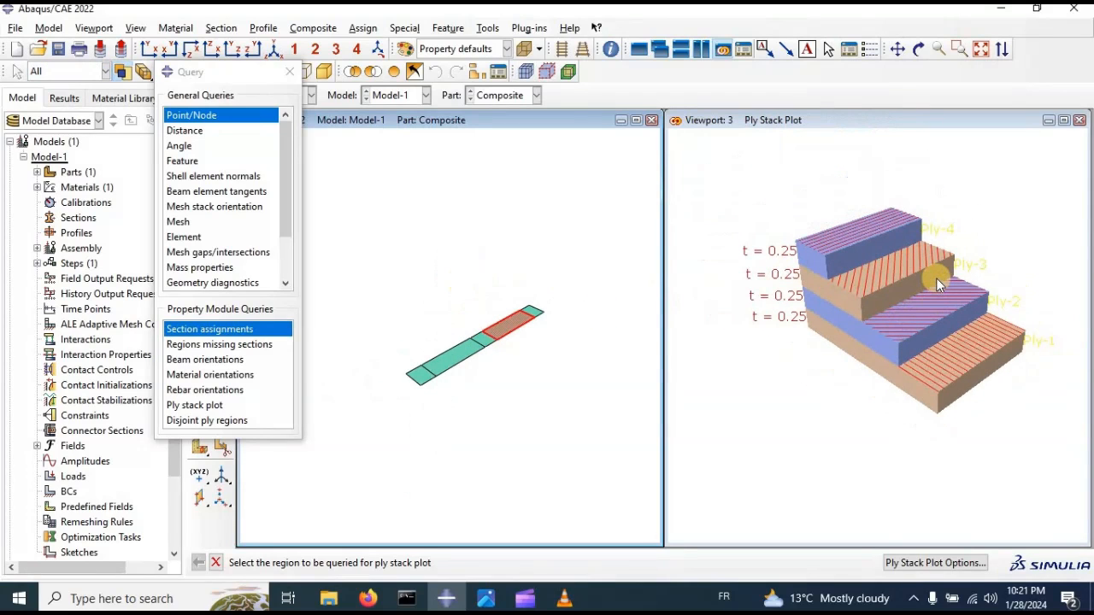
- Examine the stacking order, fibre directions and thickness labels of the four plies in the ply stack plot
{"action": "scroll", "coordinate": [936, 278], "scroll_direction": "up", "scroll_amount": 2}
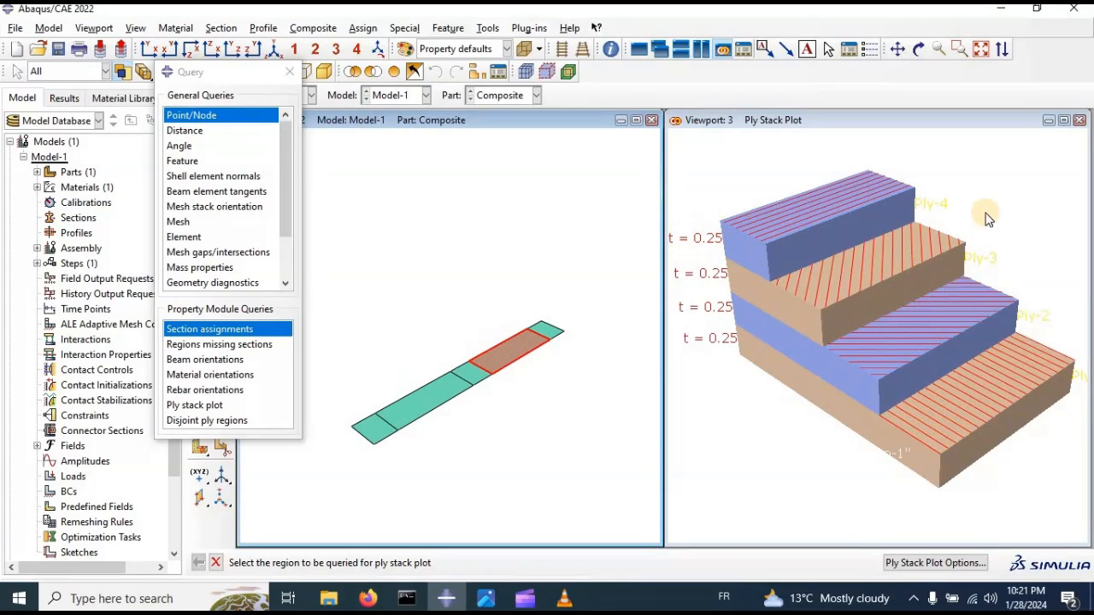
{"action": "scroll", "coordinate": [1051, 364], "scroll_direction": "down", "scroll_amount": 3}
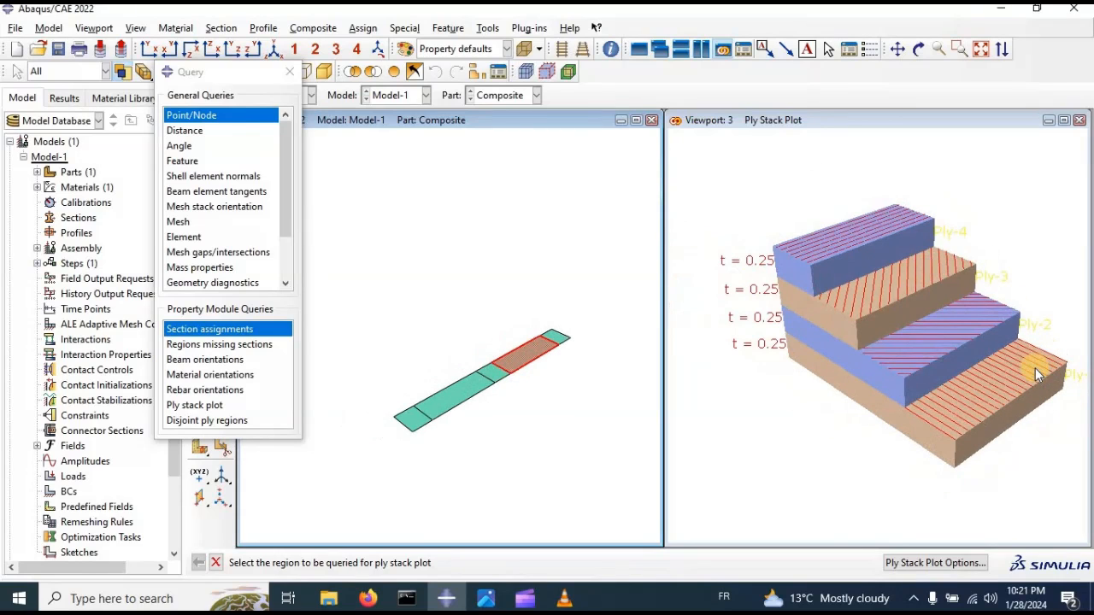
{"action": "scroll", "coordinate": [1083, 379], "scroll_direction": "up", "scroll_amount": 4}
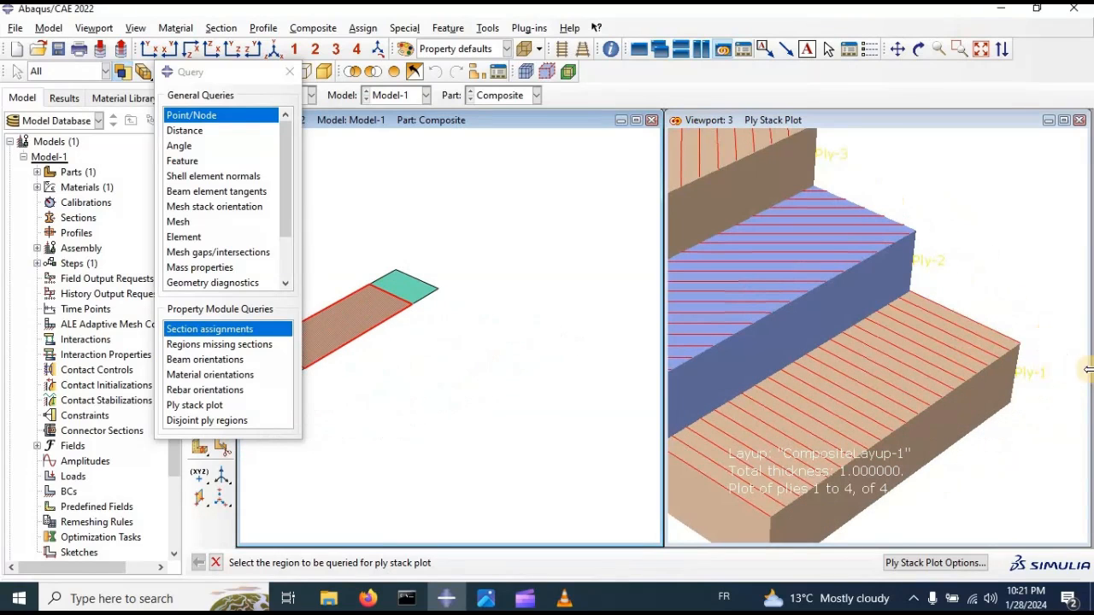
{"action": "scroll", "coordinate": [942, 260], "scroll_direction": "down", "scroll_amount": 2}
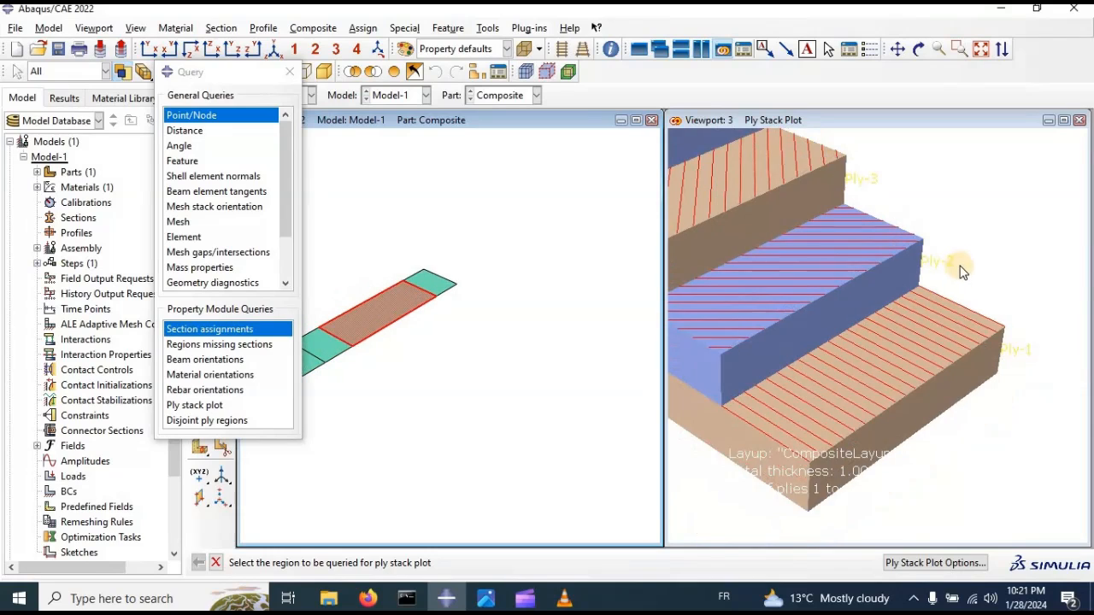
{"action": "scroll", "coordinate": [903, 212], "scroll_direction": "down", "scroll_amount": 2}
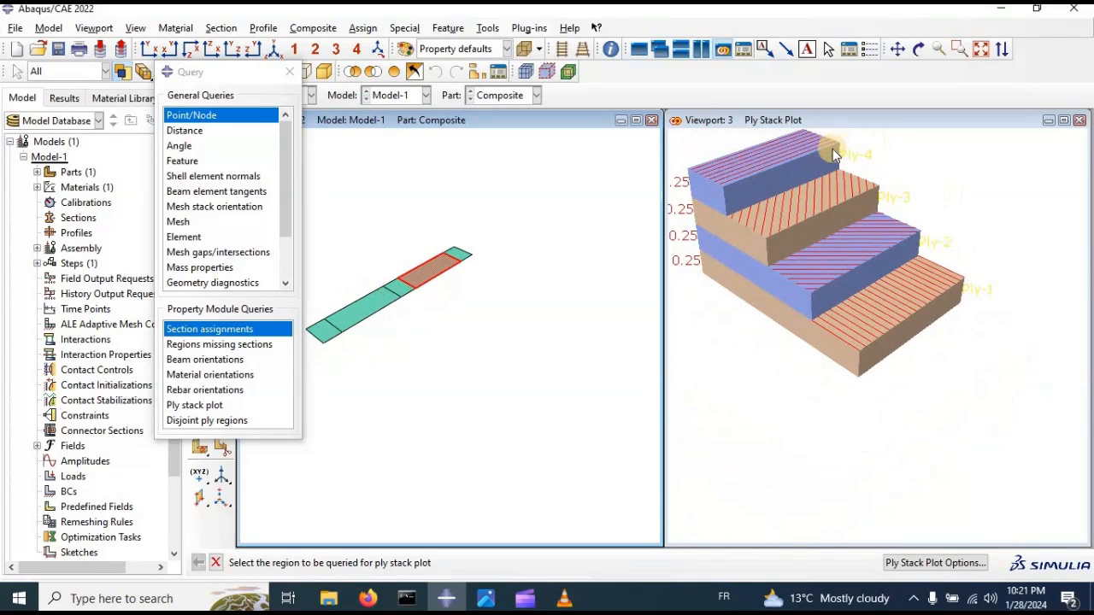
{"action": "scroll", "coordinate": [880, 184], "scroll_direction": "down", "scroll_amount": 1}
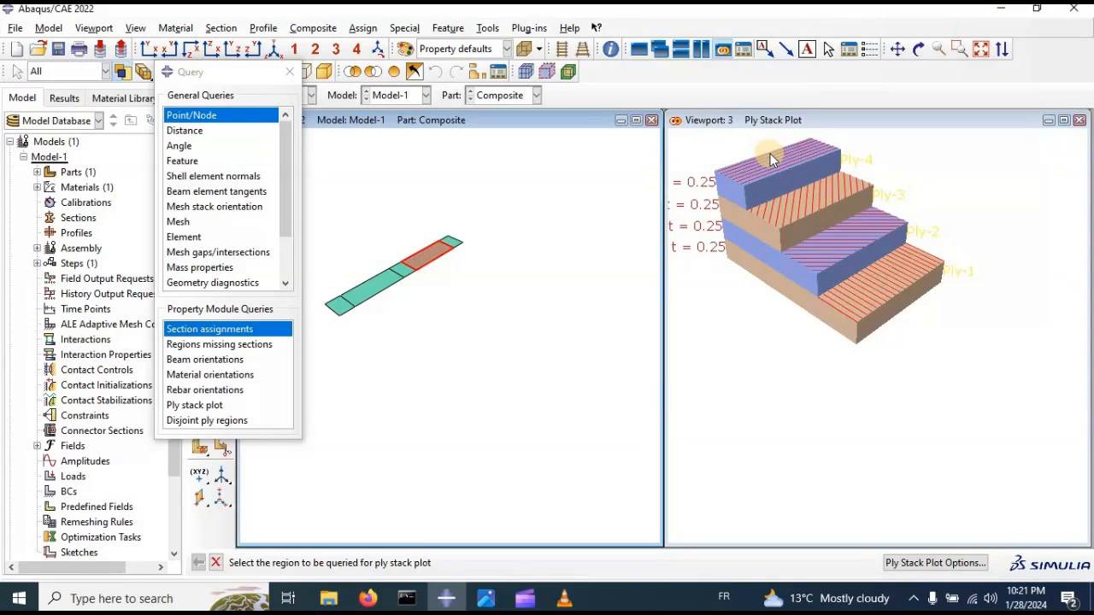
{"action": "scroll", "coordinate": [762, 132], "scroll_direction": "down", "scroll_amount": 1}
{"action": "scroll", "coordinate": [762, 132], "scroll_direction": "up", "scroll_amount": 2}
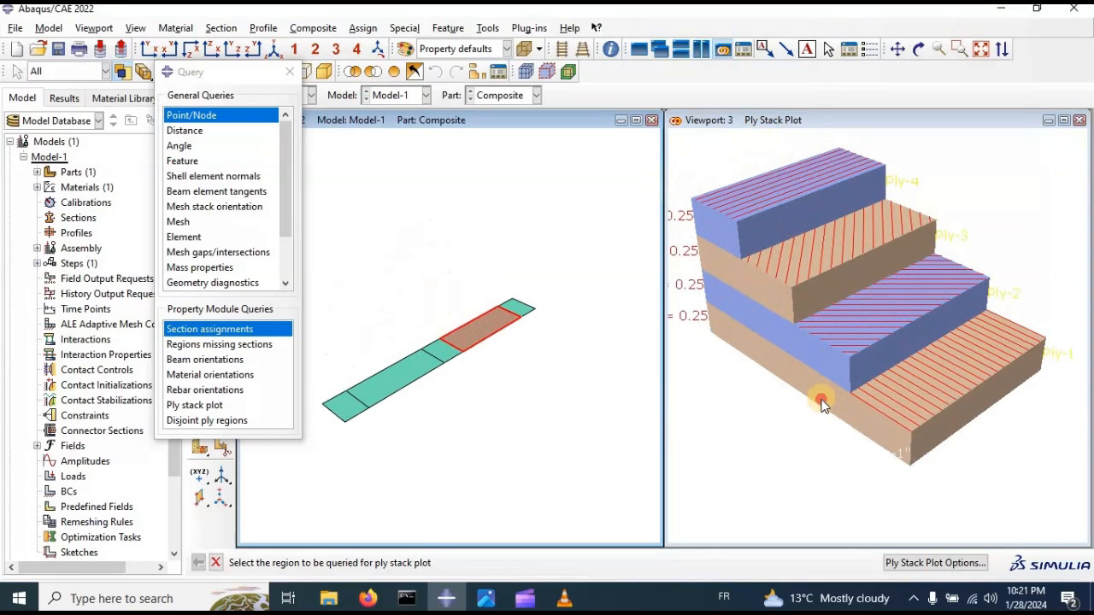
- Close the query and the ply stack plot viewport, and maximize the viewport showing the Composite part
{"action": "left_click", "coordinate": [291, 67]}
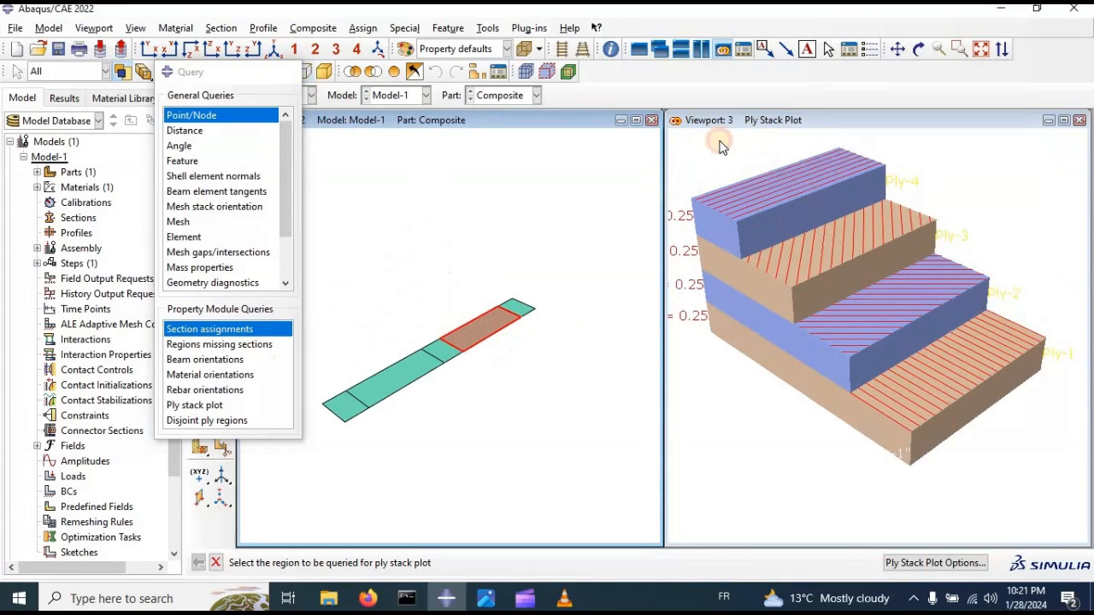
{"action": "left_click", "coordinate": [635, 120]}
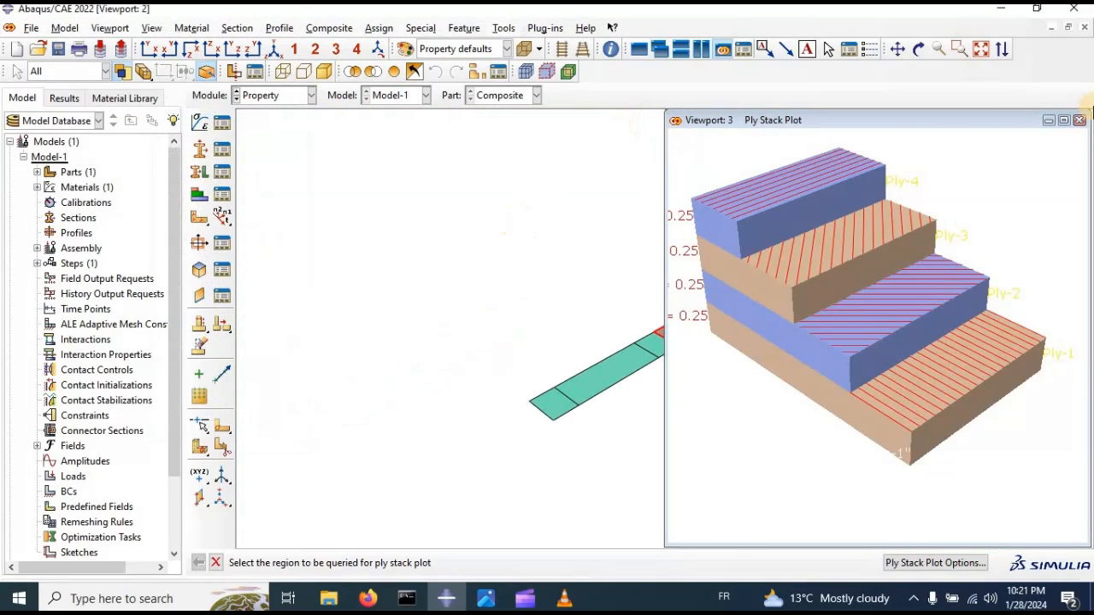
{"action": "left_click", "coordinate": [1079, 120]}
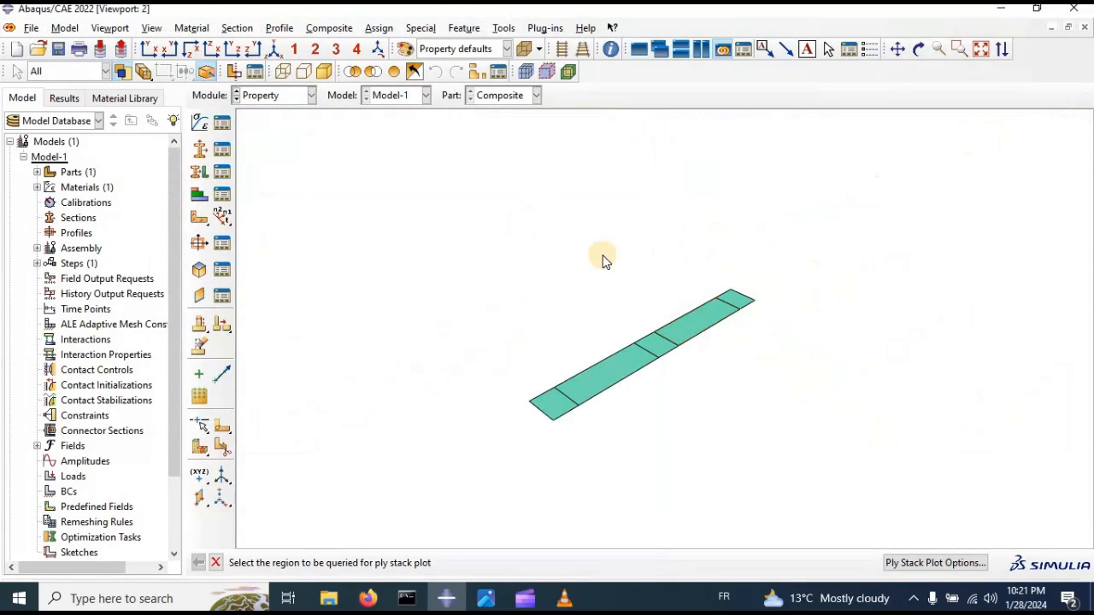
- Switch to the Assembly module and create a dependent instance of the Composite part
{"action": "left_click", "coordinate": [269, 98]}
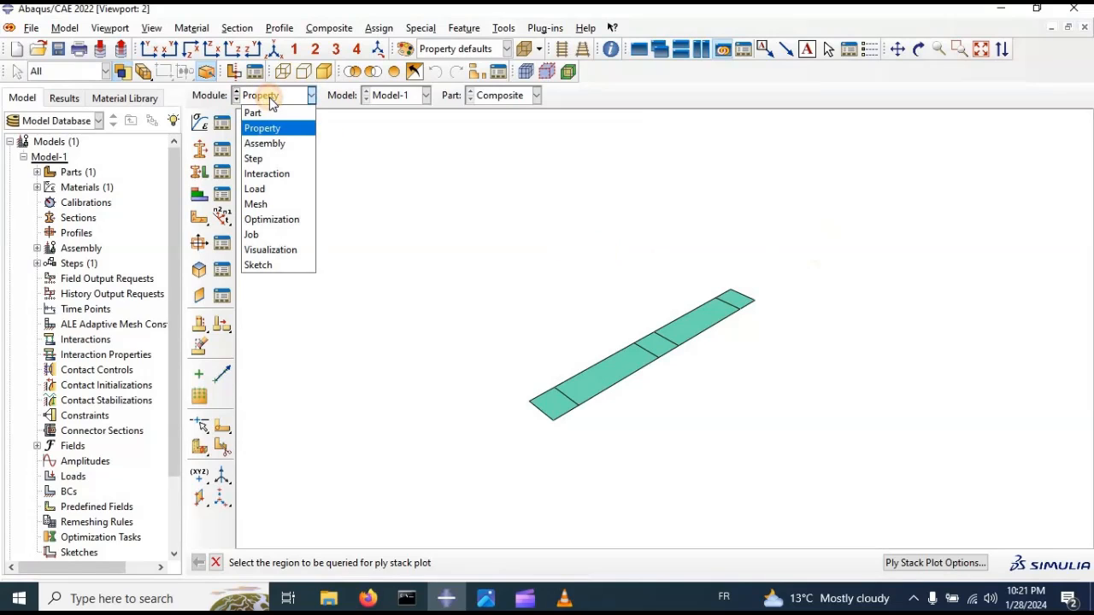
{"action": "left_click", "coordinate": [270, 143]}
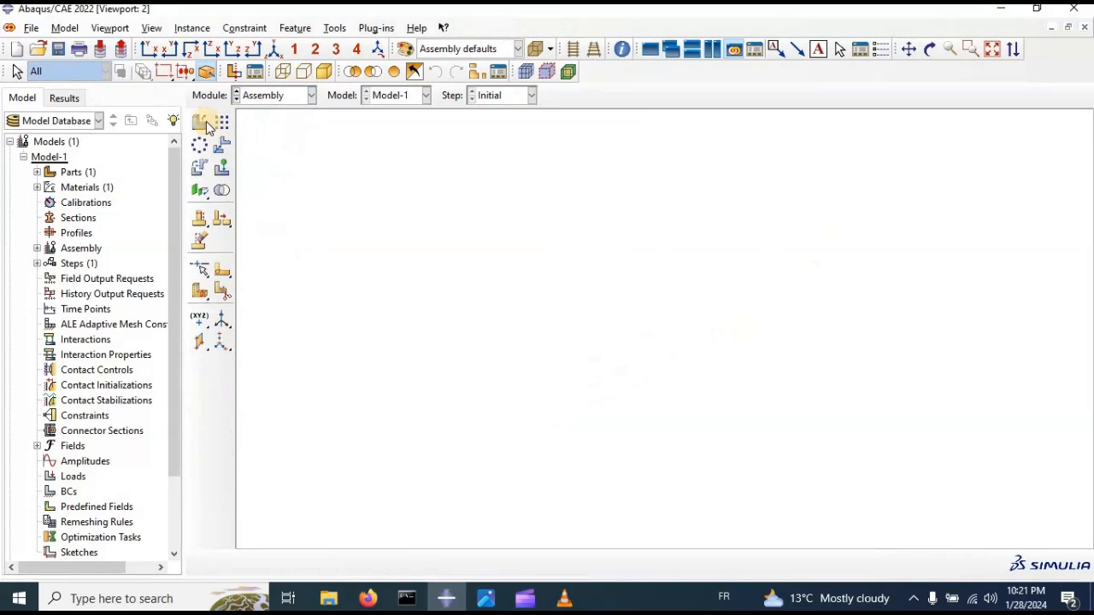
{"action": "left_click", "coordinate": [199, 122]}
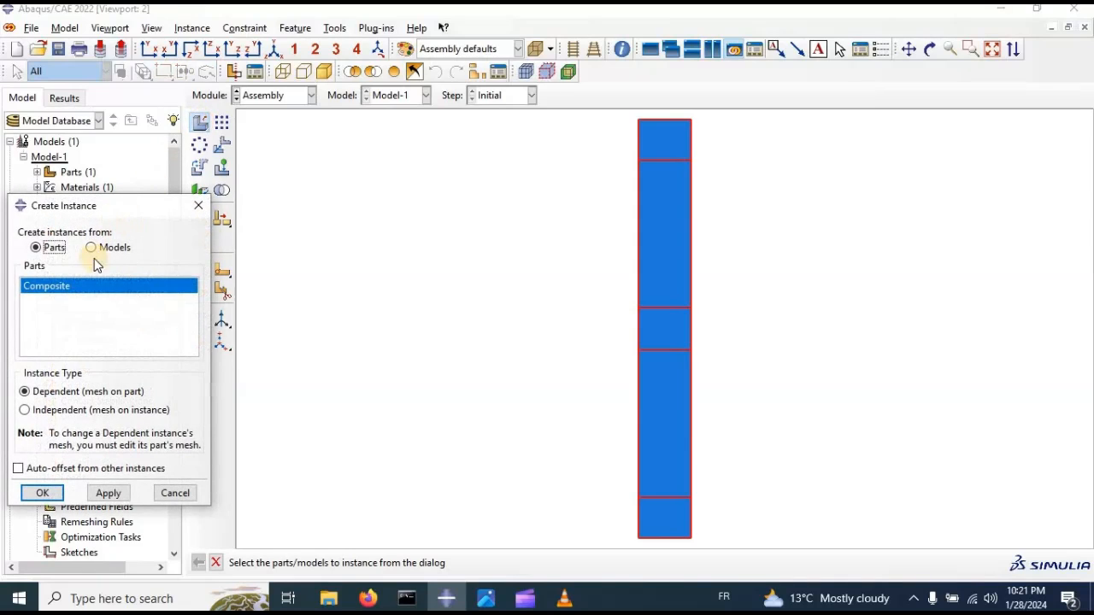
{"action": "left_click", "coordinate": [108, 493]}
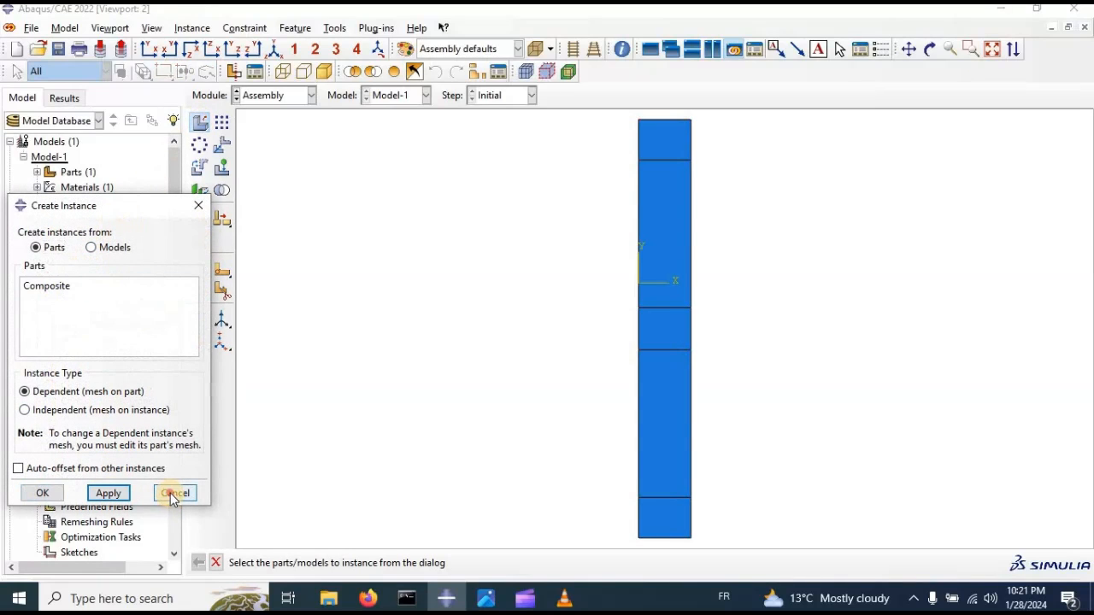
{"action": "left_click", "coordinate": [175, 493]}
{"action": "scroll", "coordinate": [584, 254], "scroll_direction": "up", "scroll_amount": 1}
{"action": "scroll", "coordinate": [643, 137], "scroll_direction": "down", "scroll_amount": 2}
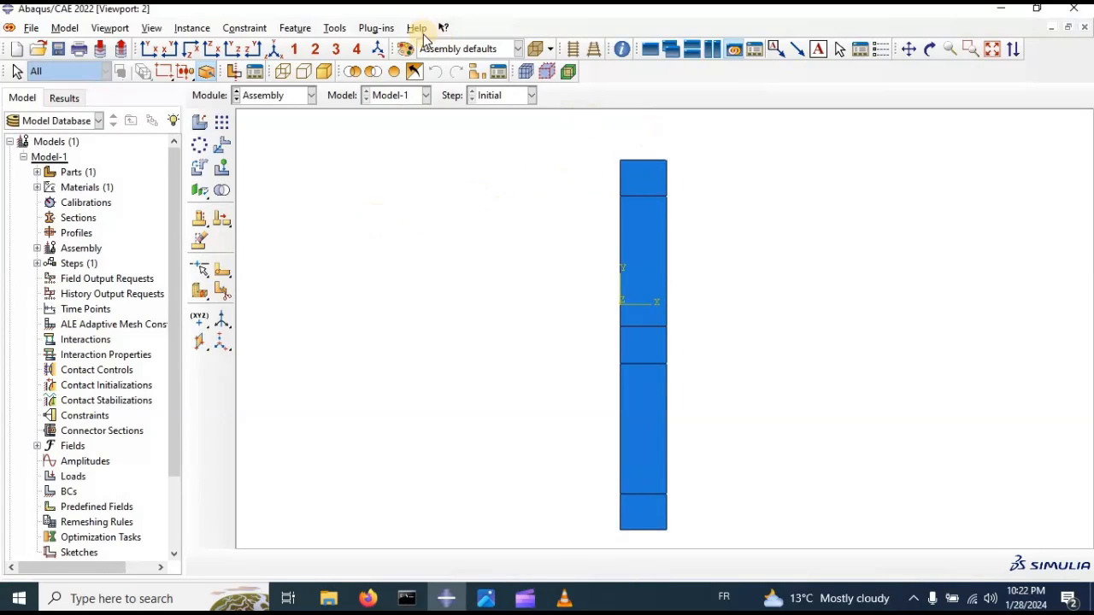
- Create reference points at the midpoints of the strip's top and bottom edges
{"action": "left_click", "coordinate": [334, 28]}
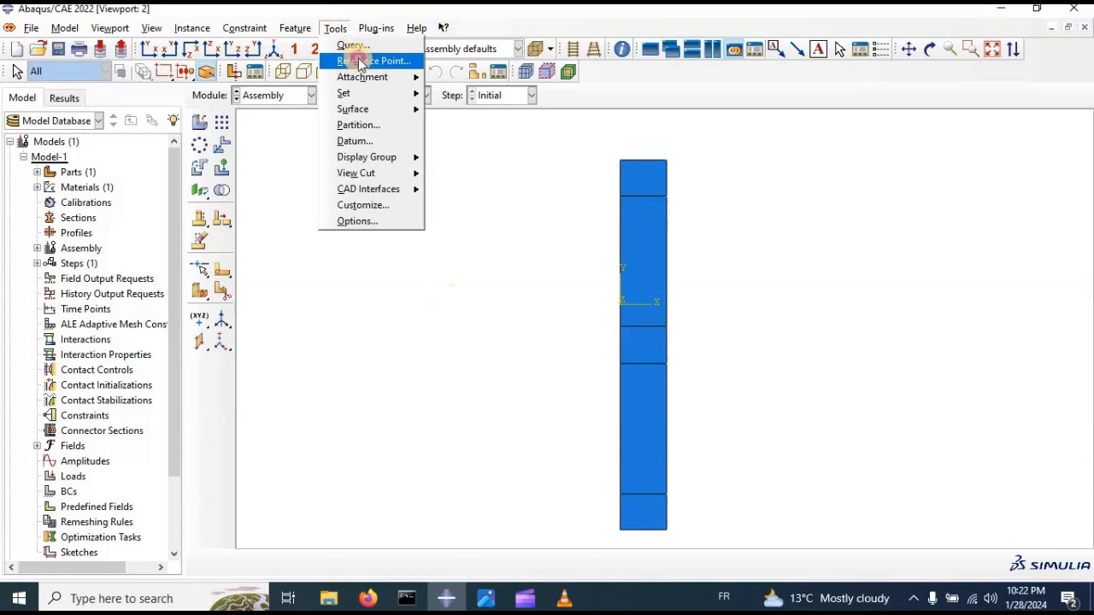
{"action": "left_click", "coordinate": [350, 61]}
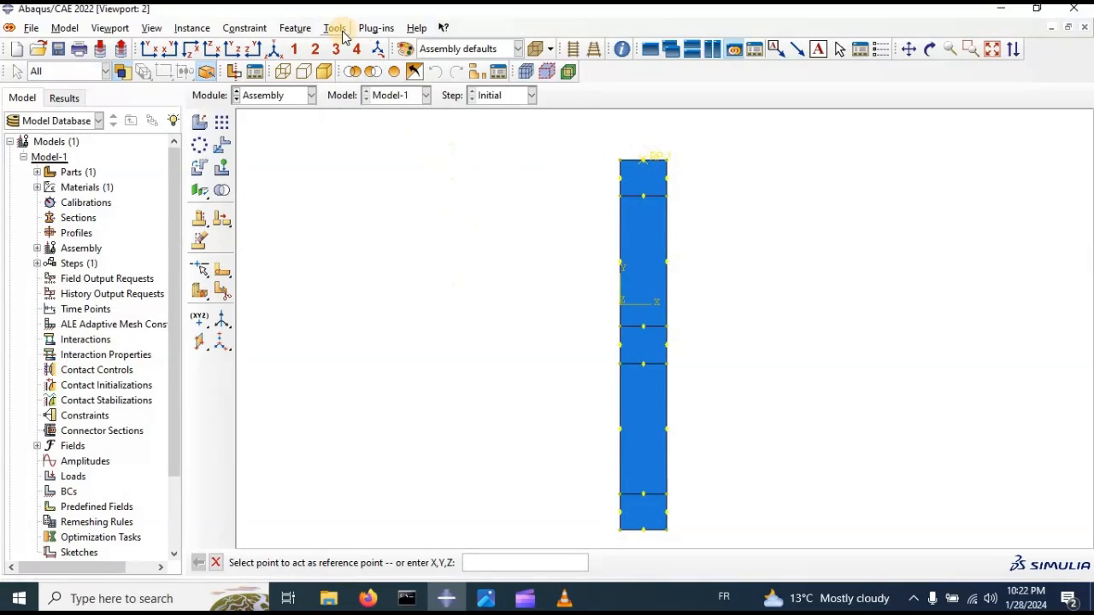
{"action": "left_click", "coordinate": [643, 529]}
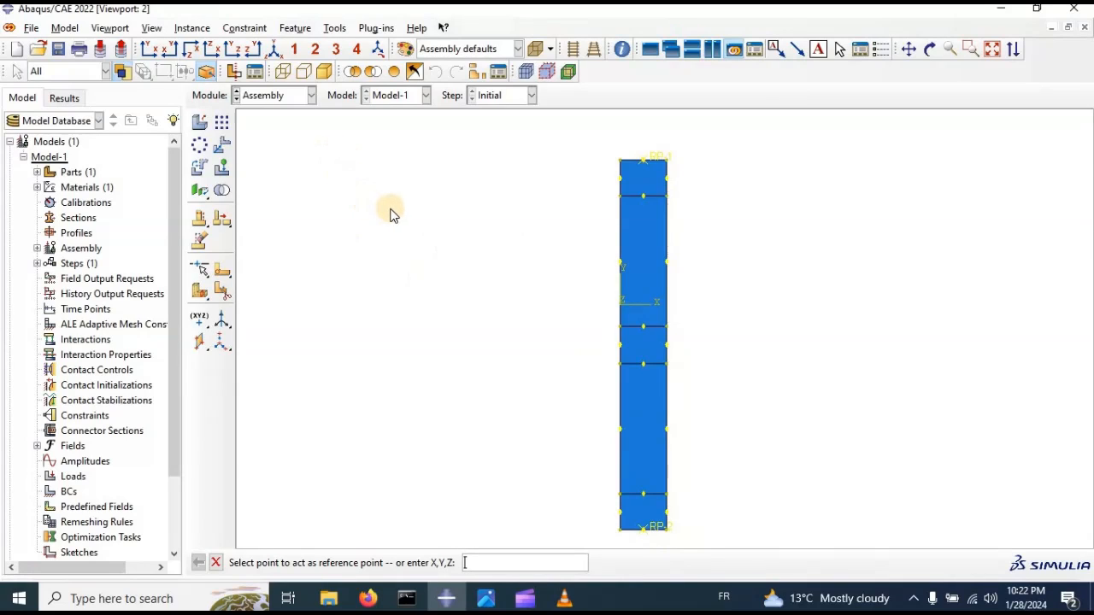
- Create a geometry set from the left-edge vertex of the upper partition line bounding the strip's central region
{"action": "left_click", "coordinate": [333, 30]}
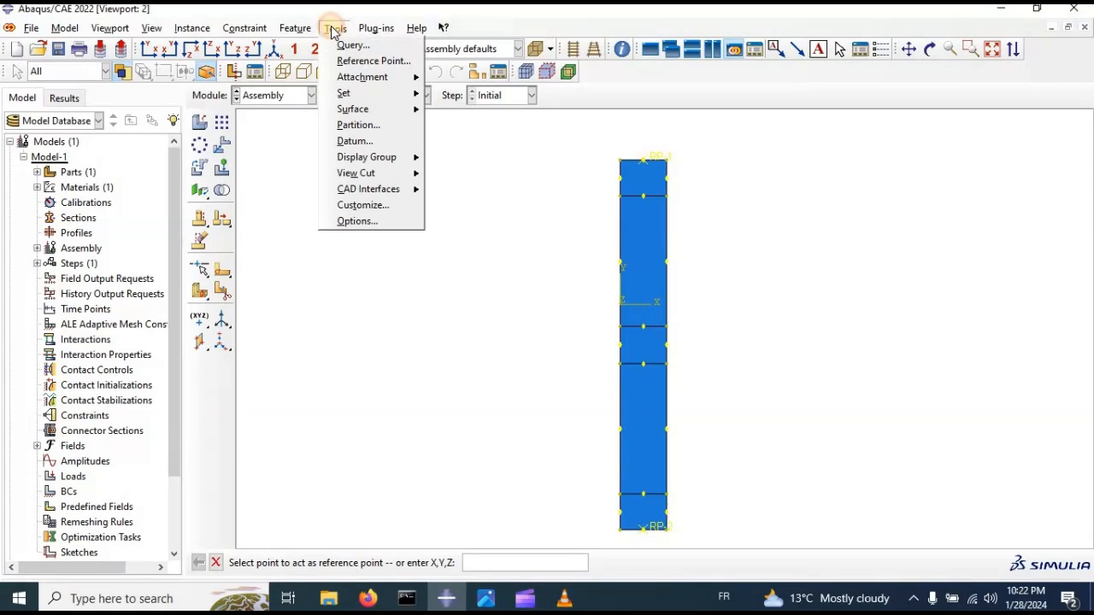
{"action": "mouse_move", "coordinate": [347, 96]}
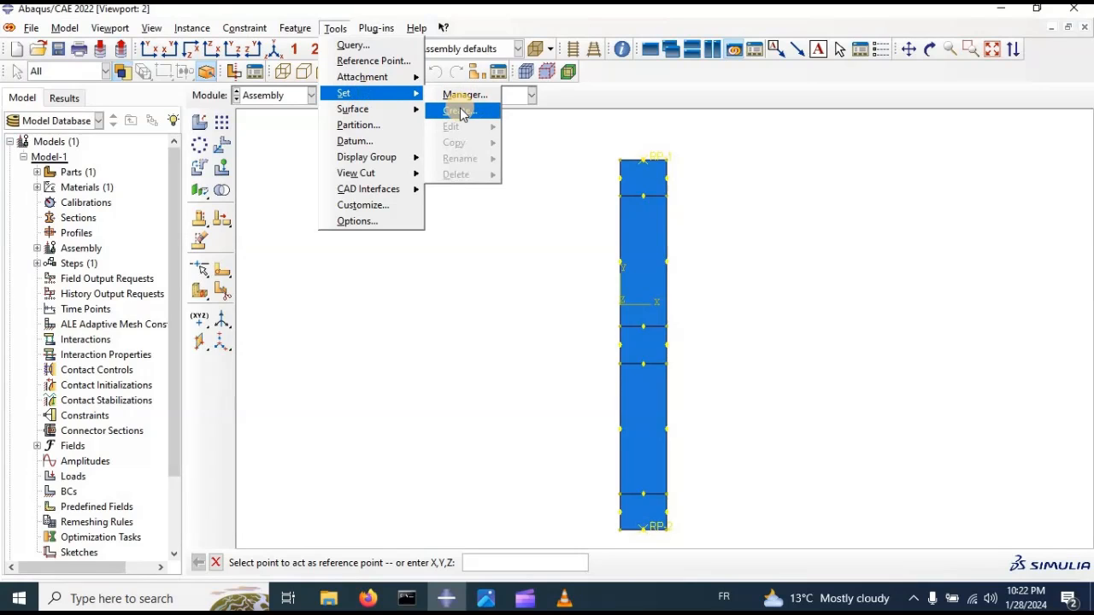
{"action": "left_click", "coordinate": [459, 114]}
{"action": "left_click_drag", "start_coordinate": [80, 83], "coordinate": [362, 188]}
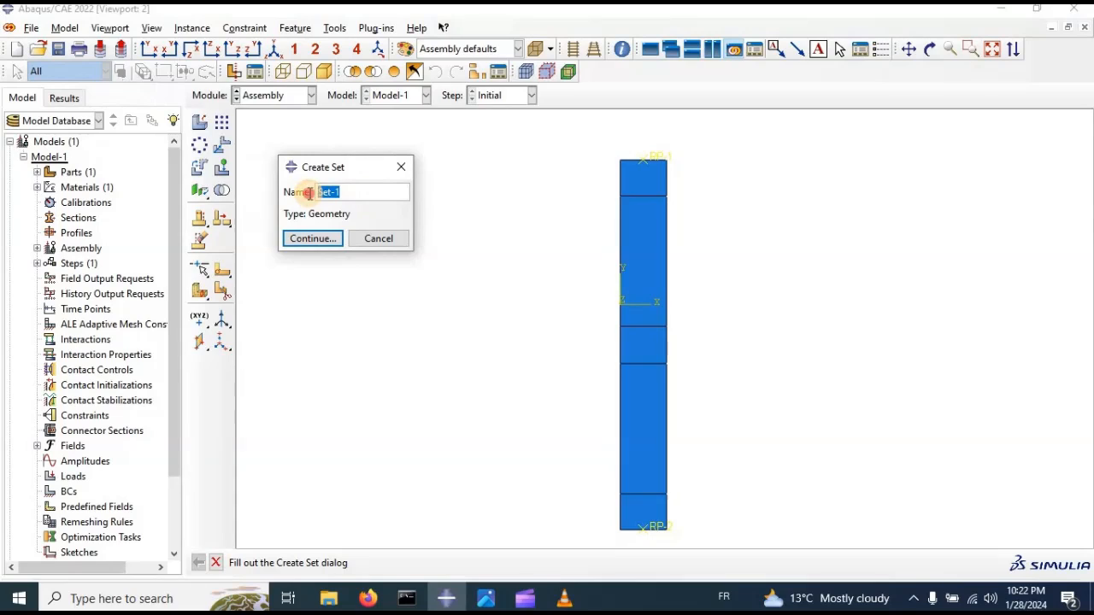
{"action": "left_click", "coordinate": [313, 239]}
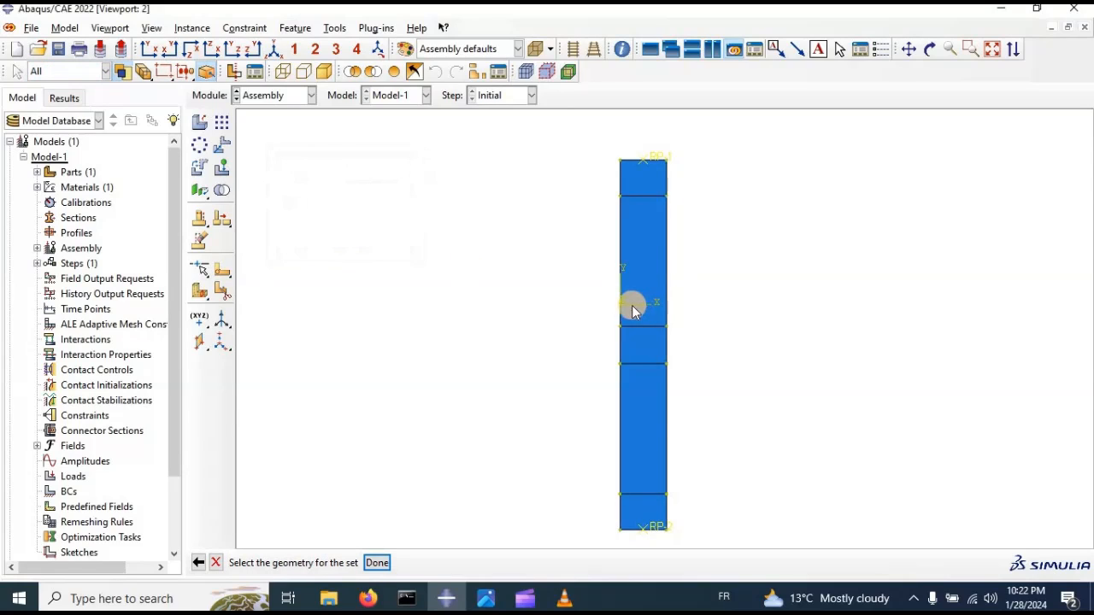
{"action": "left_click", "coordinate": [621, 328]}
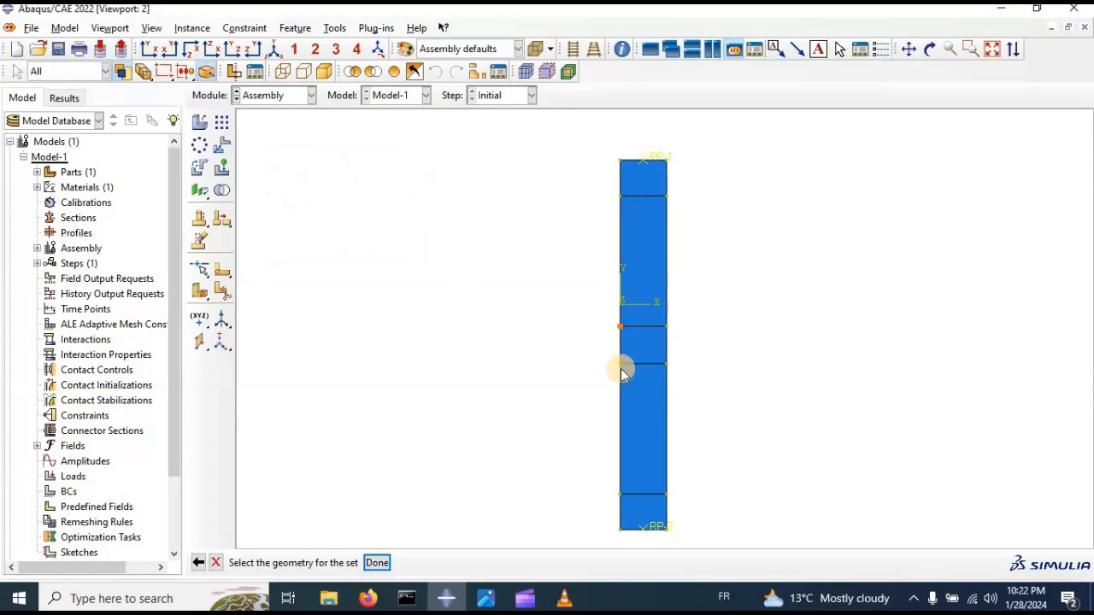
{"action": "left_click", "coordinate": [377, 562]}
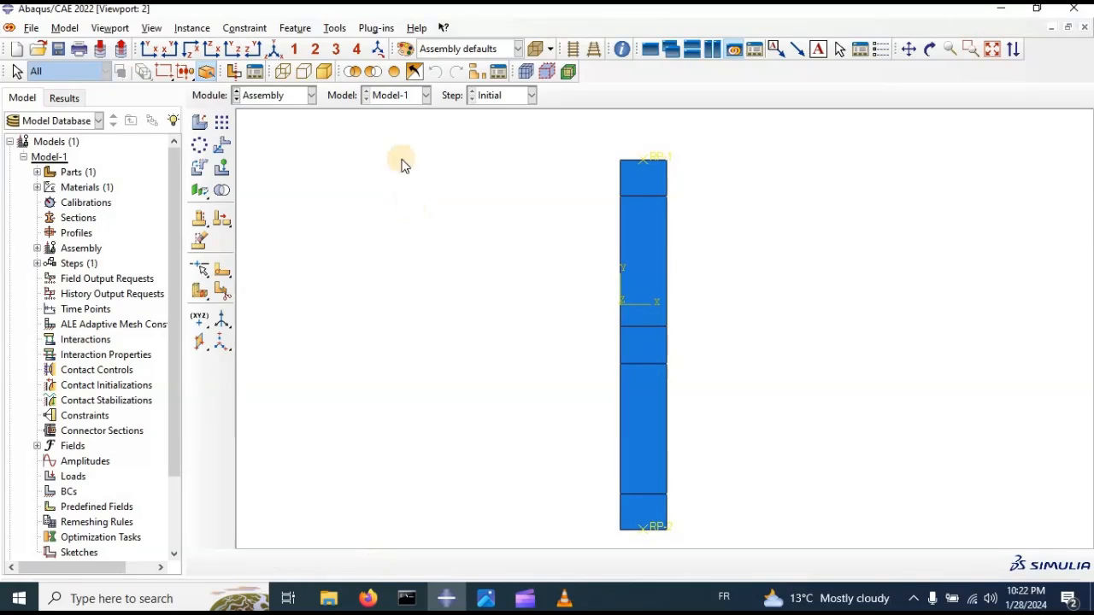
- Create a geometry set named Gauge2 from the left-edge vertex of the lower partition line bounding the central region
{"action": "left_click", "coordinate": [334, 27]}
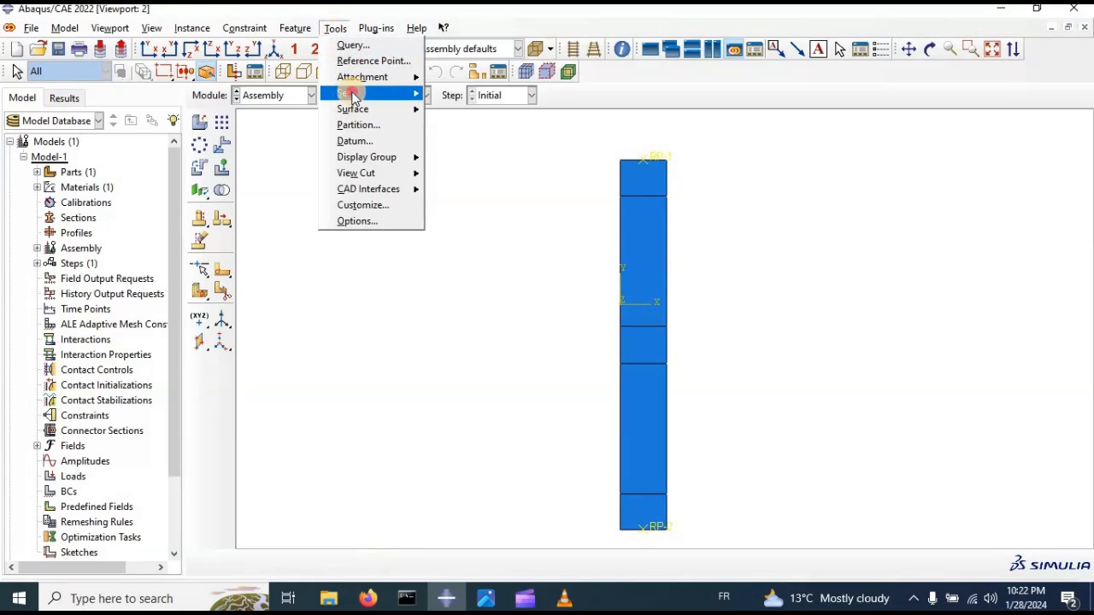
{"action": "mouse_move", "coordinate": [351, 94]}
{"action": "left_click", "coordinate": [454, 113]}
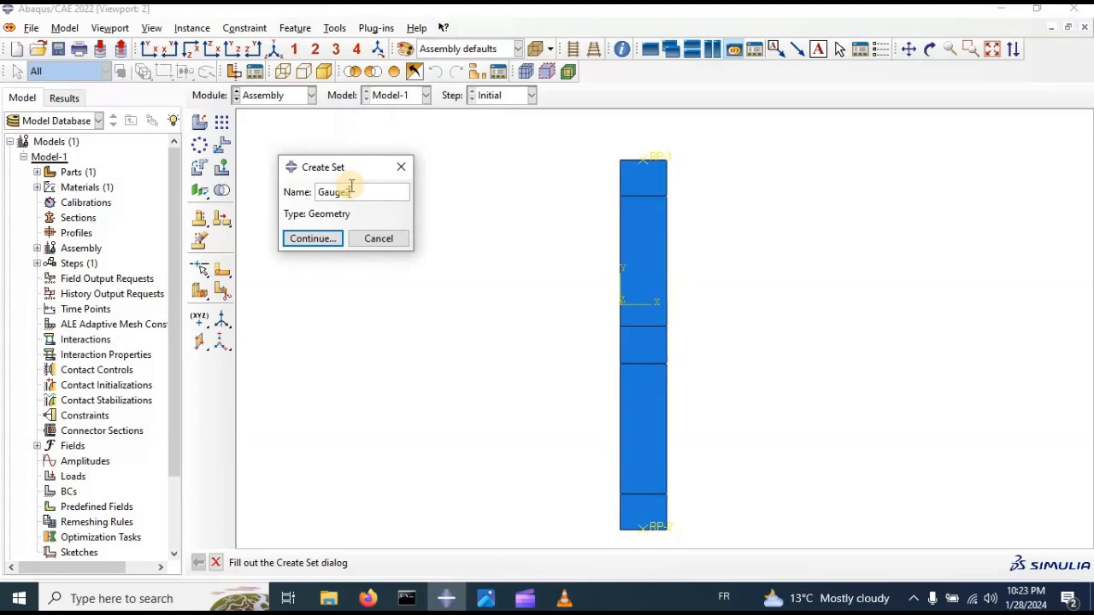
{"action": "left_click", "coordinate": [313, 240]}
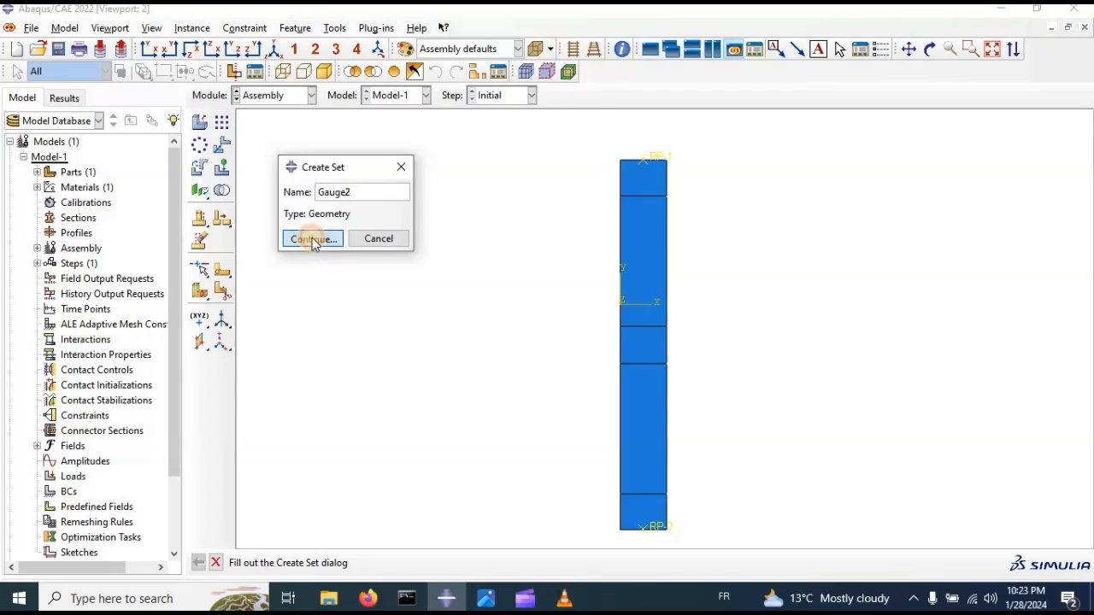
{"action": "left_click", "coordinate": [620, 365]}
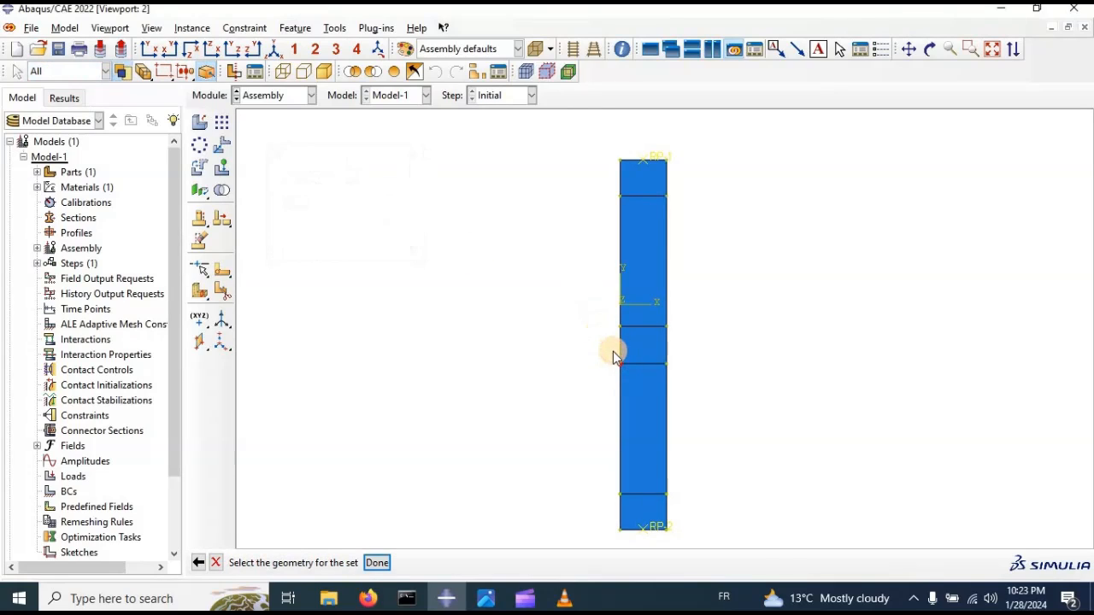
{"action": "left_click", "coordinate": [377, 562]}
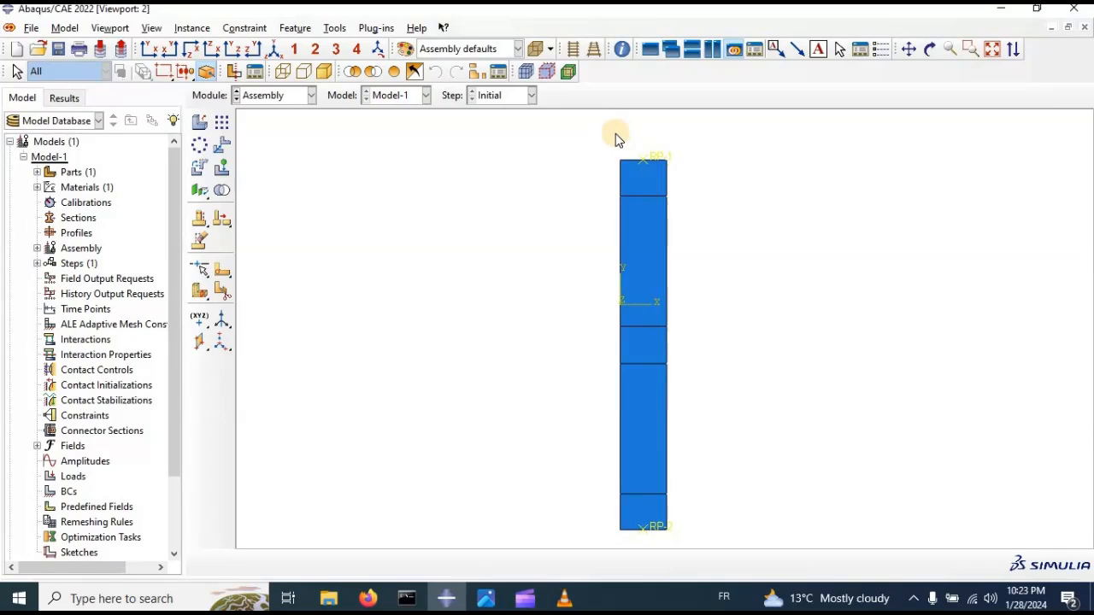
- Create a geometry set for the reference point RP-1 at the strip's top edge
{"action": "left_click", "coordinate": [333, 29]}
{"action": "mouse_move", "coordinate": [358, 92]}
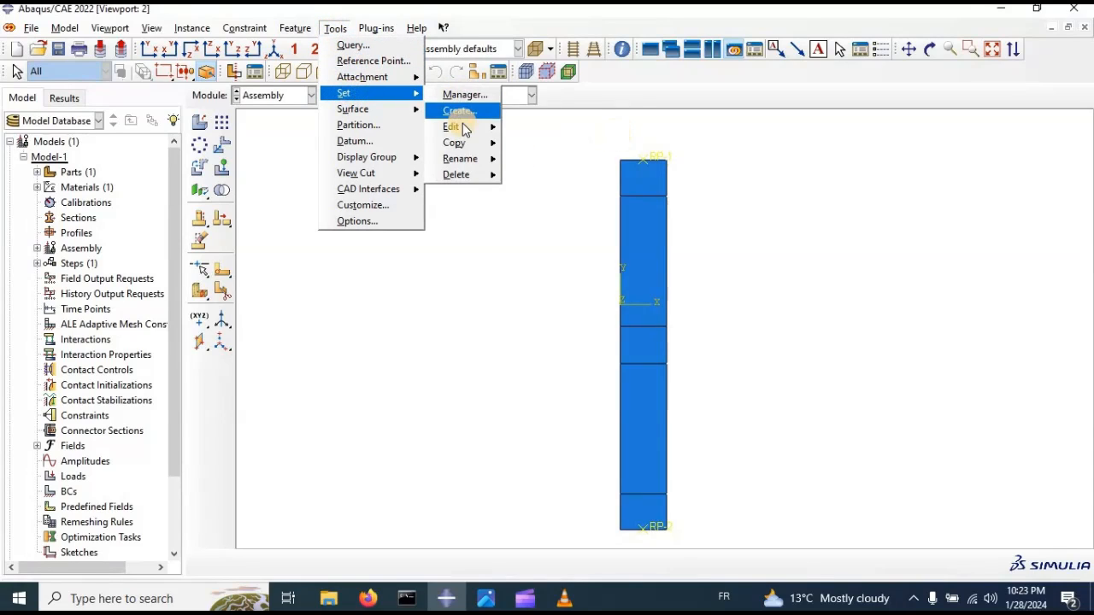
{"action": "left_click", "coordinate": [458, 112]}
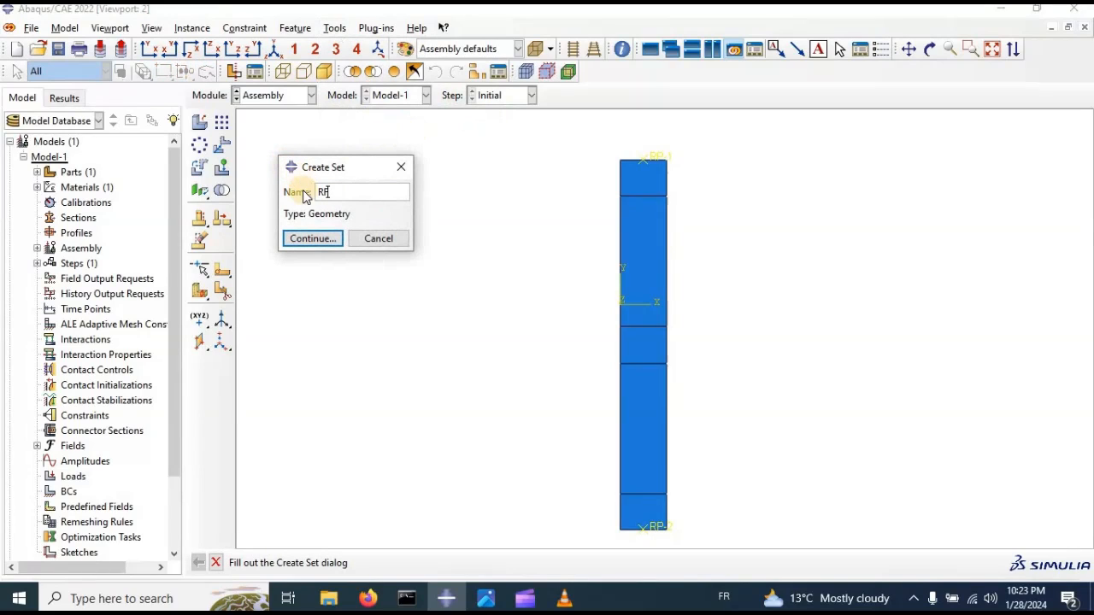
{"action": "left_click", "coordinate": [313, 238]}
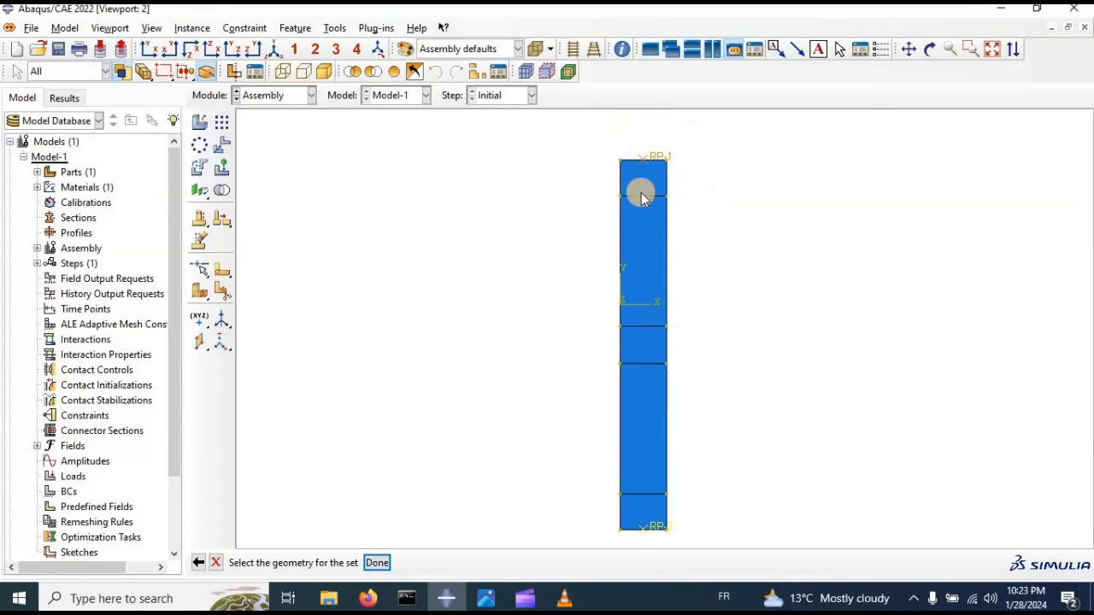
{"action": "left_click", "coordinate": [377, 562]}
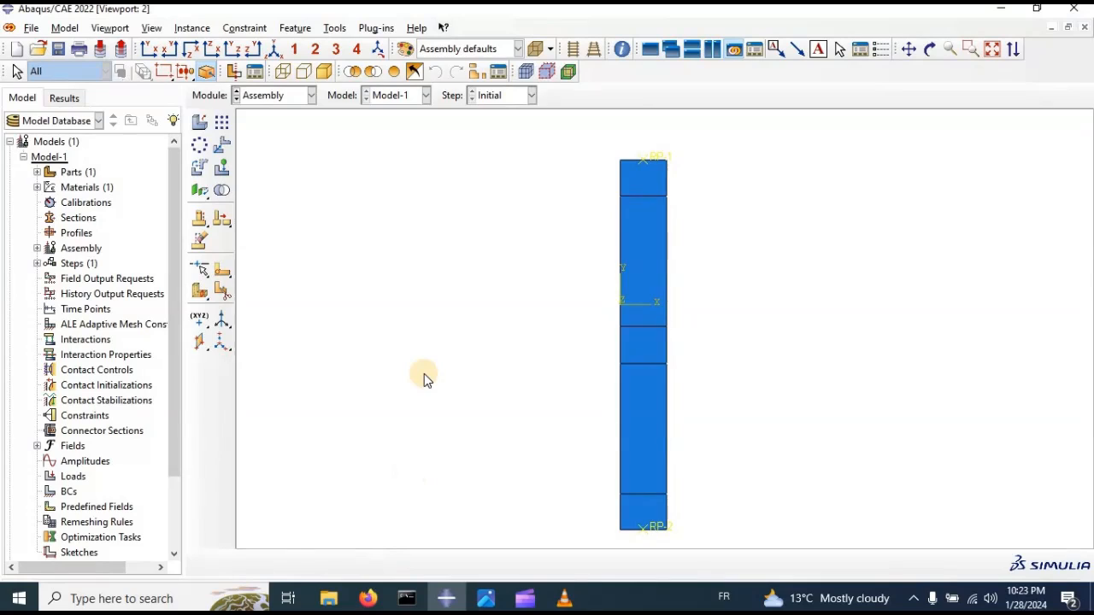
- Switch to the Step module and create a Static, General step after Initial with Nlgeom on
{"action": "left_click", "coordinate": [275, 98]}
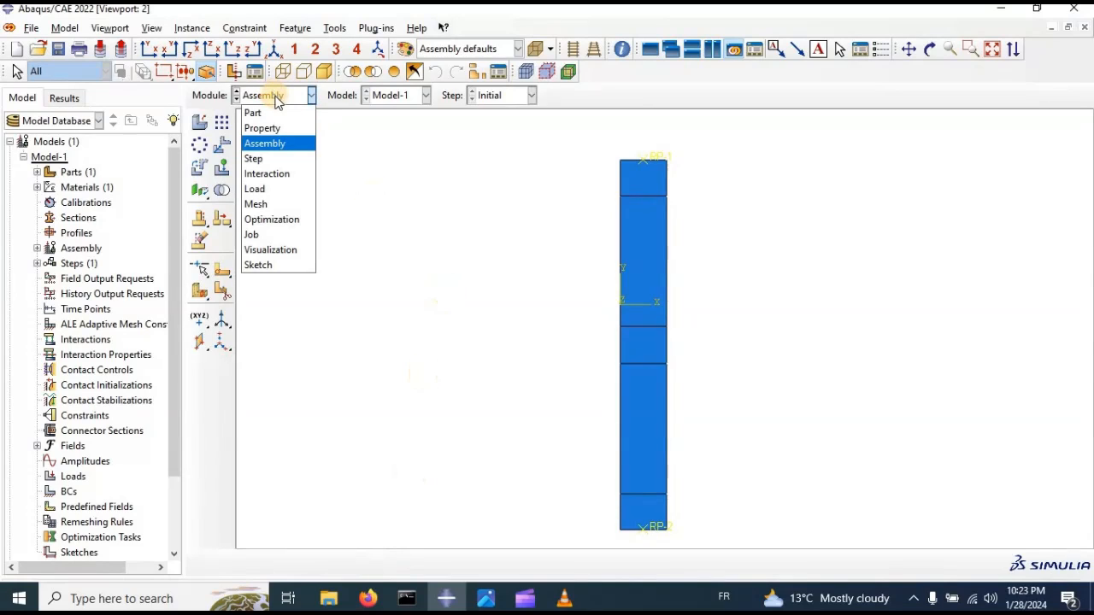
{"action": "left_click", "coordinate": [267, 158]}
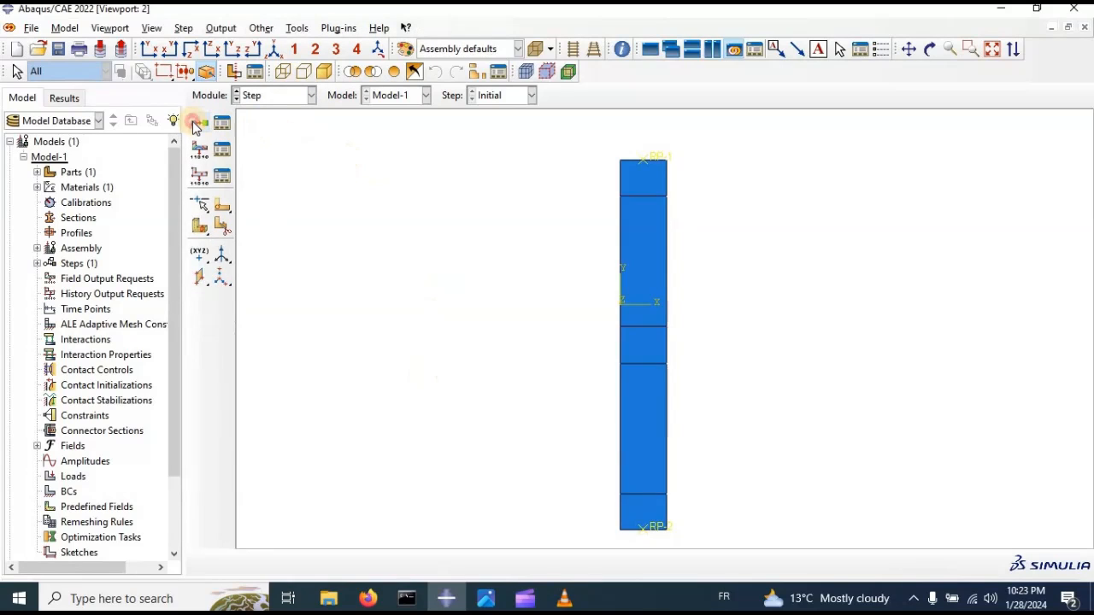
{"action": "left_click", "coordinate": [197, 124]}
{"action": "left_click", "coordinate": [269, 401]}
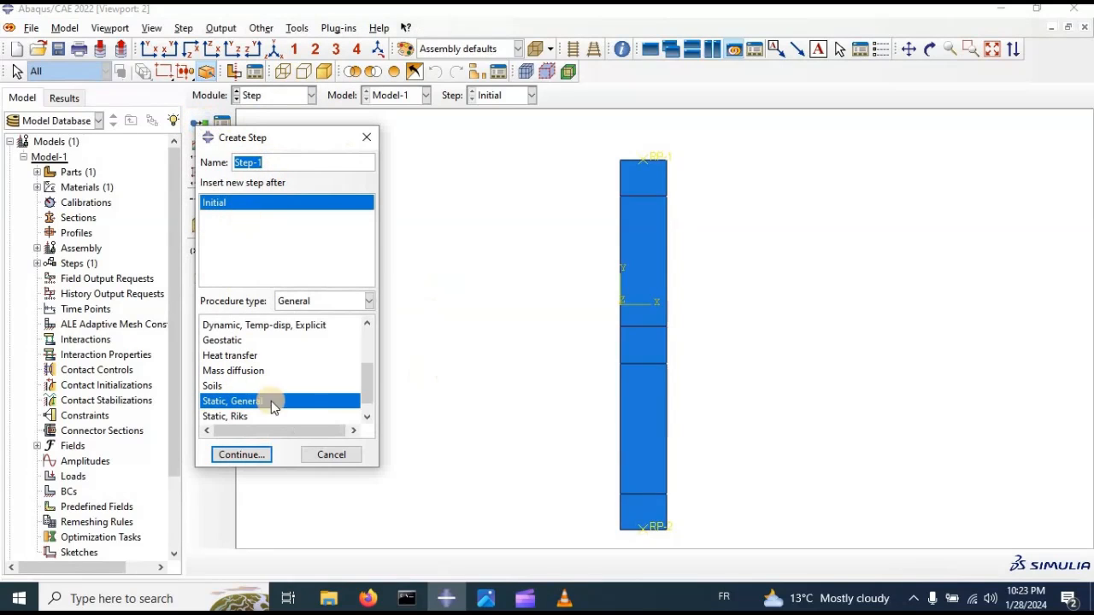
{"action": "left_click", "coordinate": [244, 455]}
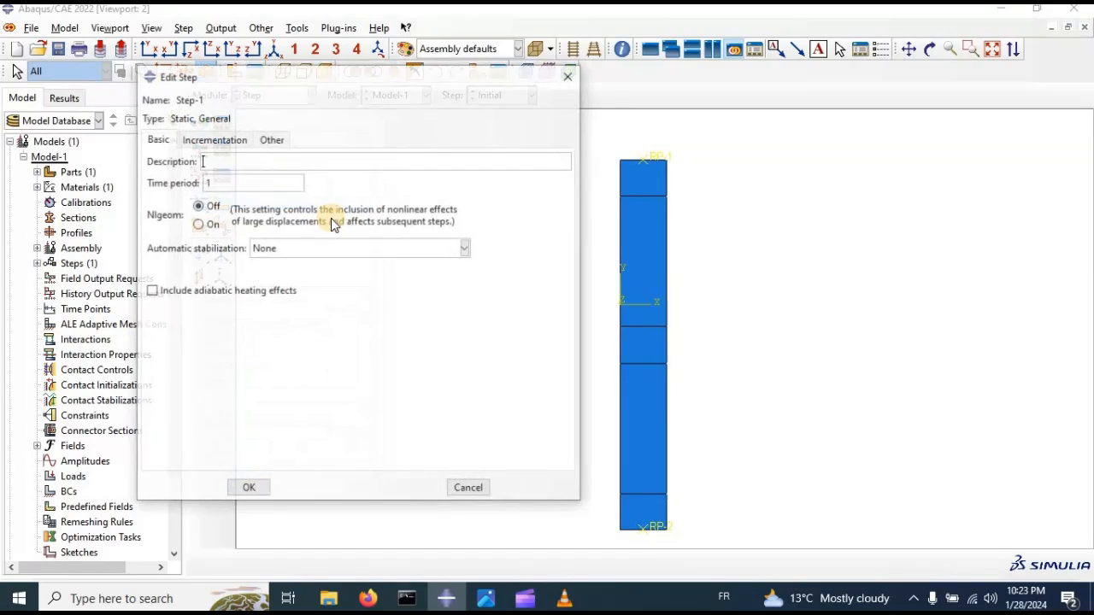
{"action": "left_click", "coordinate": [205, 226]}
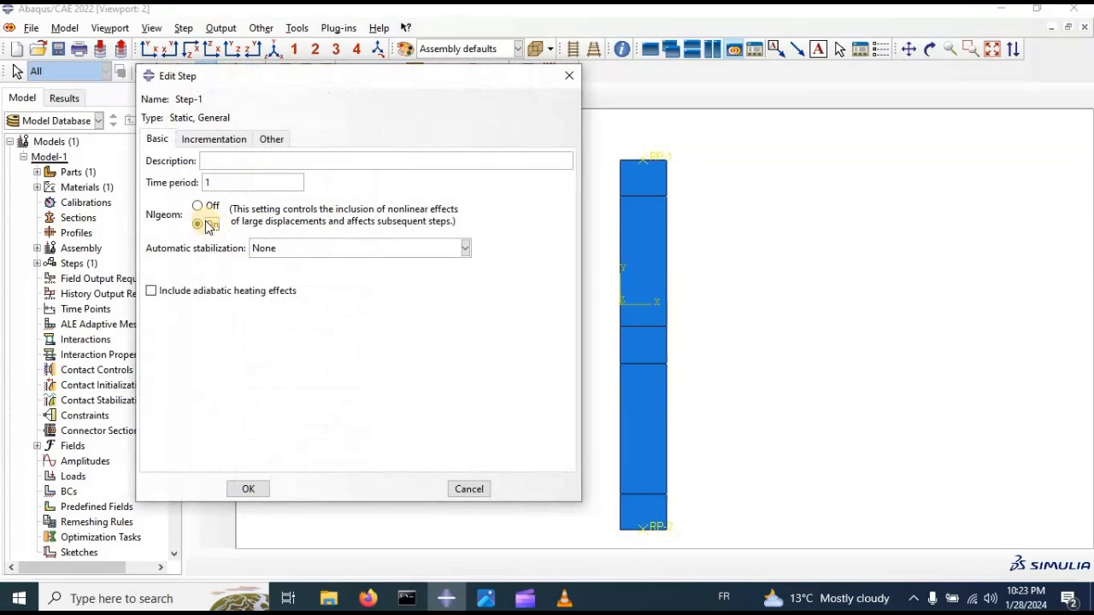
- Set the step's maximum number of increments to 1000000 and its increment sizes to 0.01 initial, 1E-09 minimum and 0.1 maximum
{"action": "left_click", "coordinate": [210, 138]}
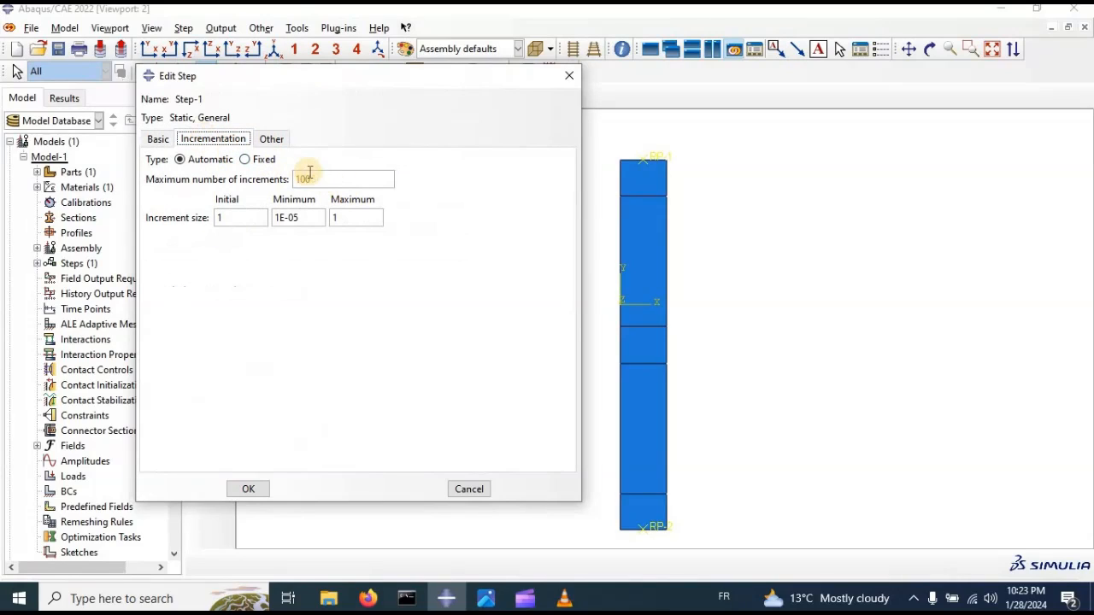
{"action": "left_click", "coordinate": [317, 180]}
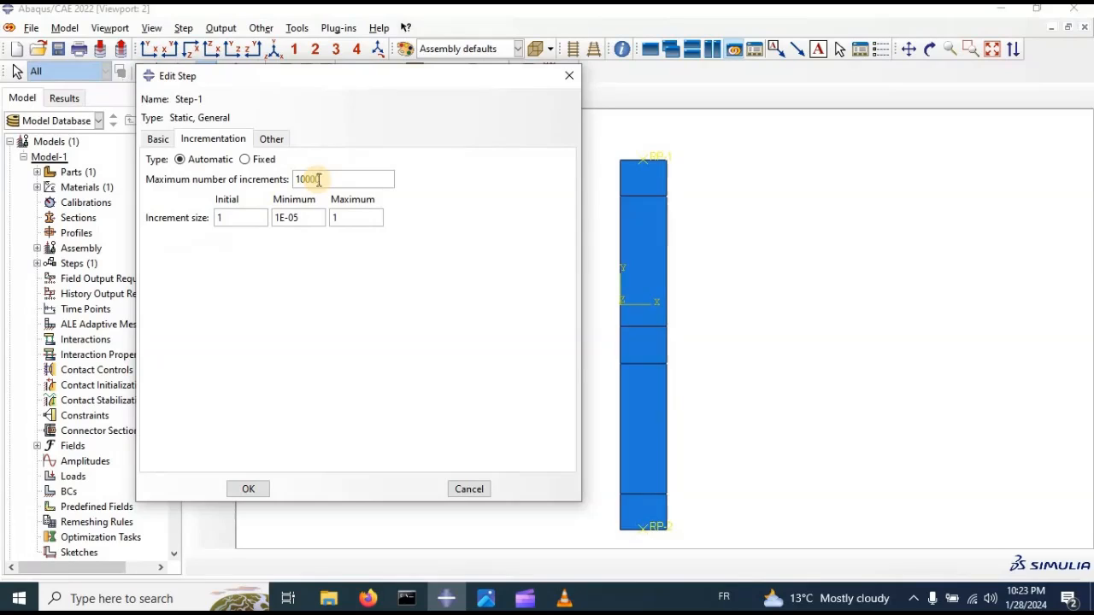
{"action": "type", "text": "000000"}
{"action": "key", "text": "Tab"}
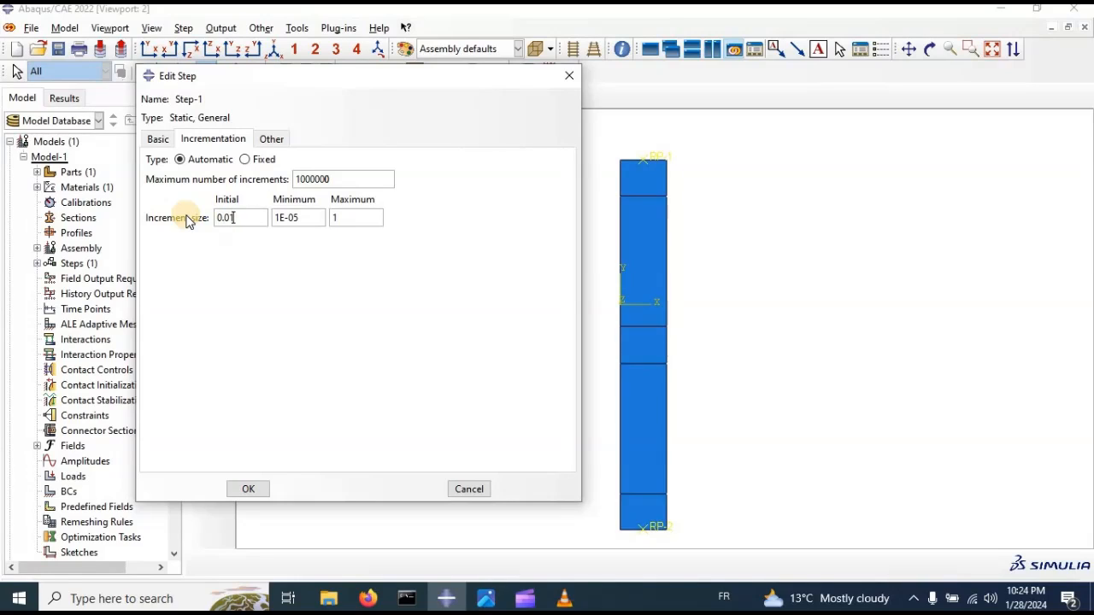
{"action": "type", "text": "0.01"}
{"action": "key", "text": "Tab"}
{"action": "key", "text": "Tab"}
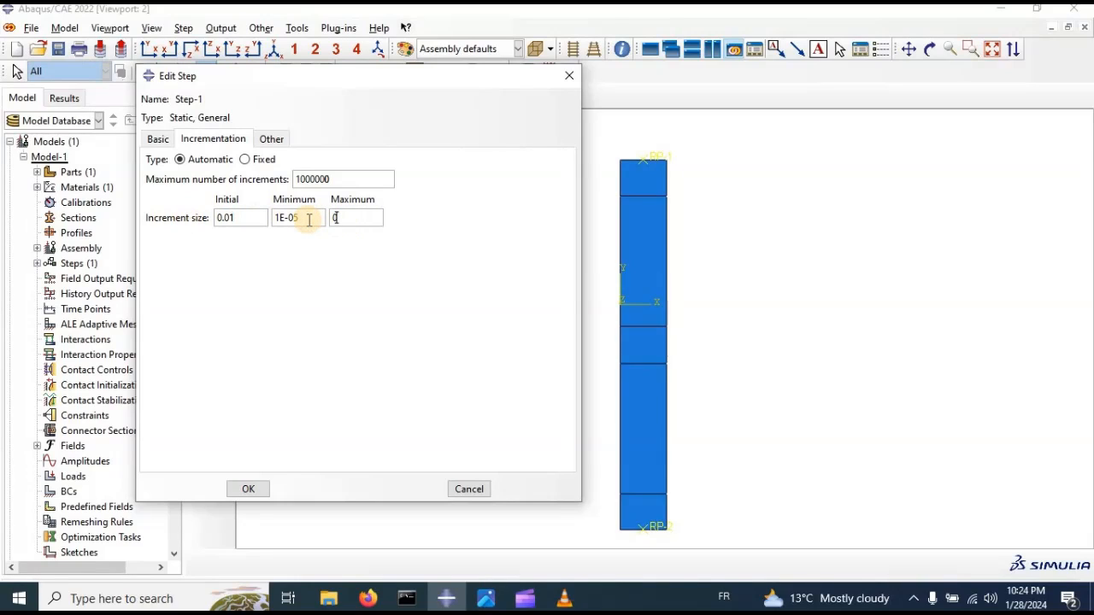
{"action": "left_click_drag", "start_coordinate": [306, 220], "coordinate": [288, 218]}
{"action": "left_click", "coordinate": [293, 219]}
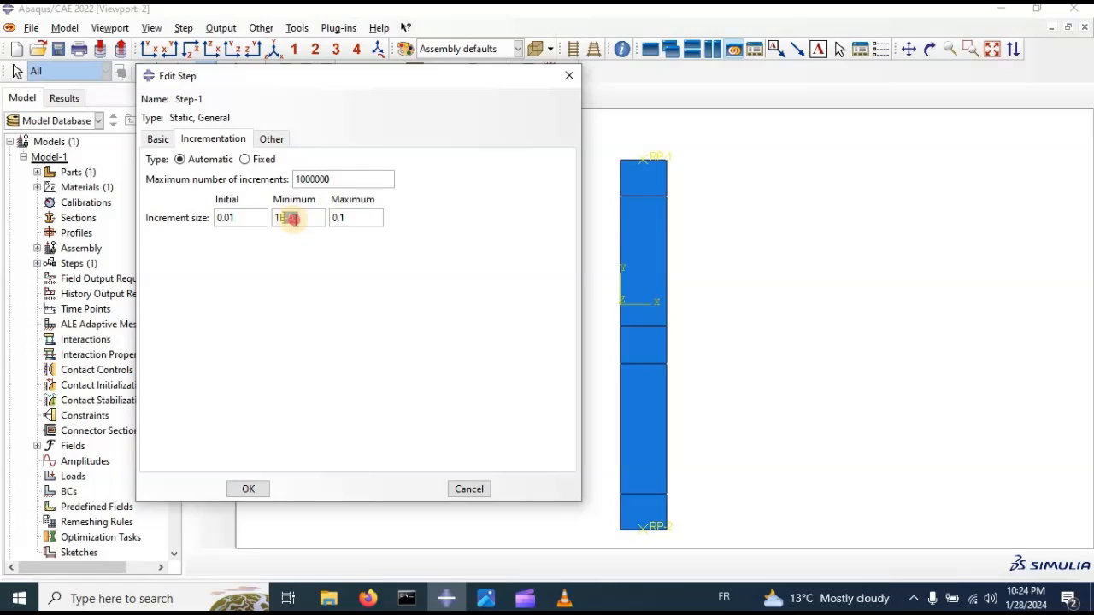
{"action": "key", "text": "Delete"}
{"action": "type", "text": "9"}
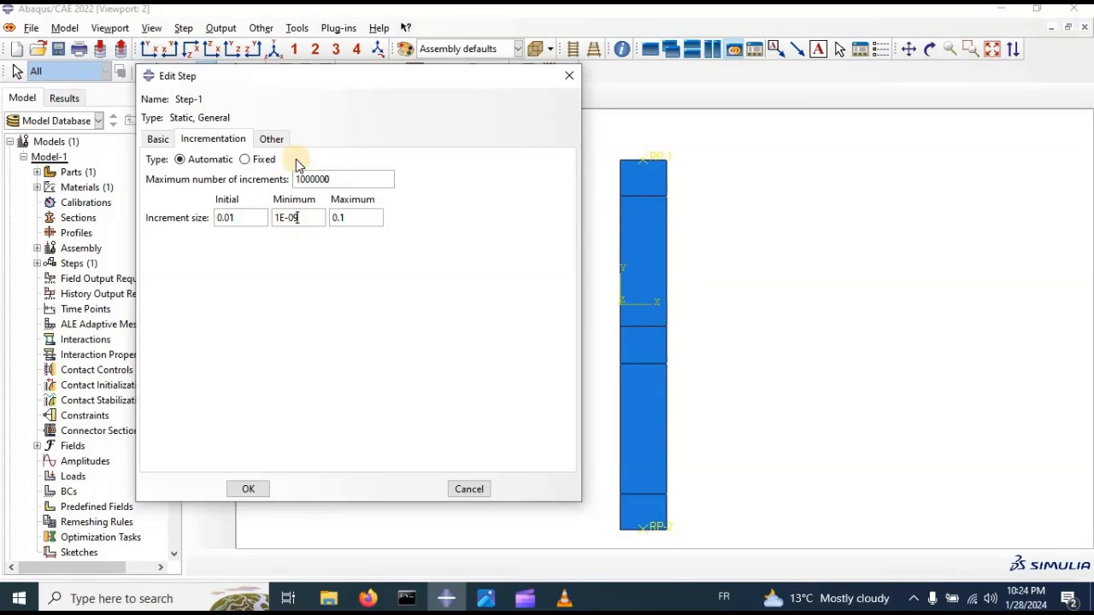
{"action": "left_click", "coordinate": [260, 491]}
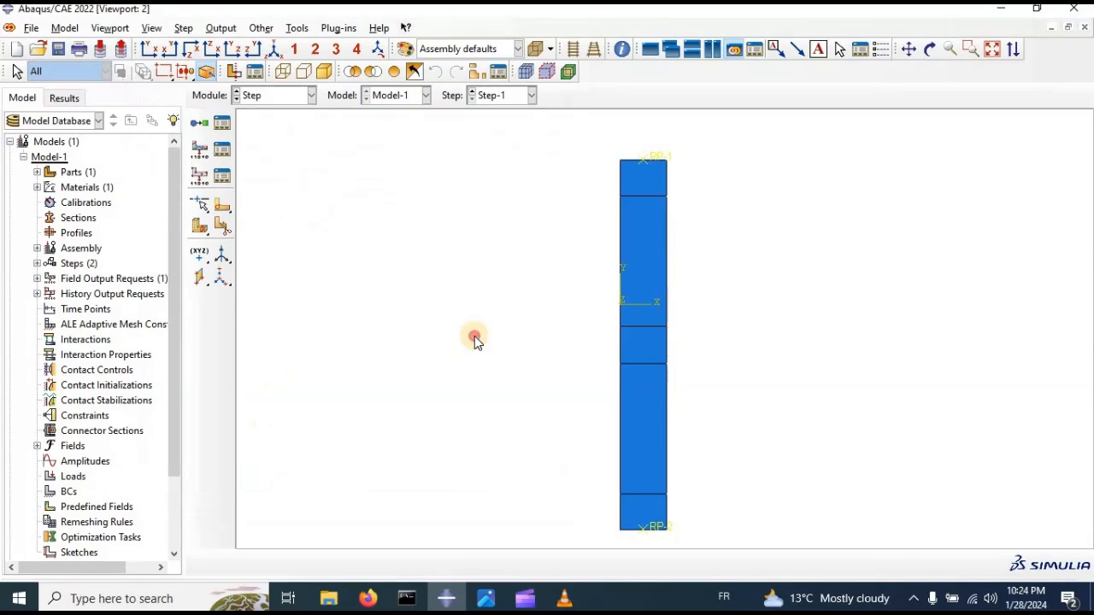
- Edit the field output request F-Output-1 and set its domain to Composite layup
{"action": "left_click", "coordinate": [226, 151]}
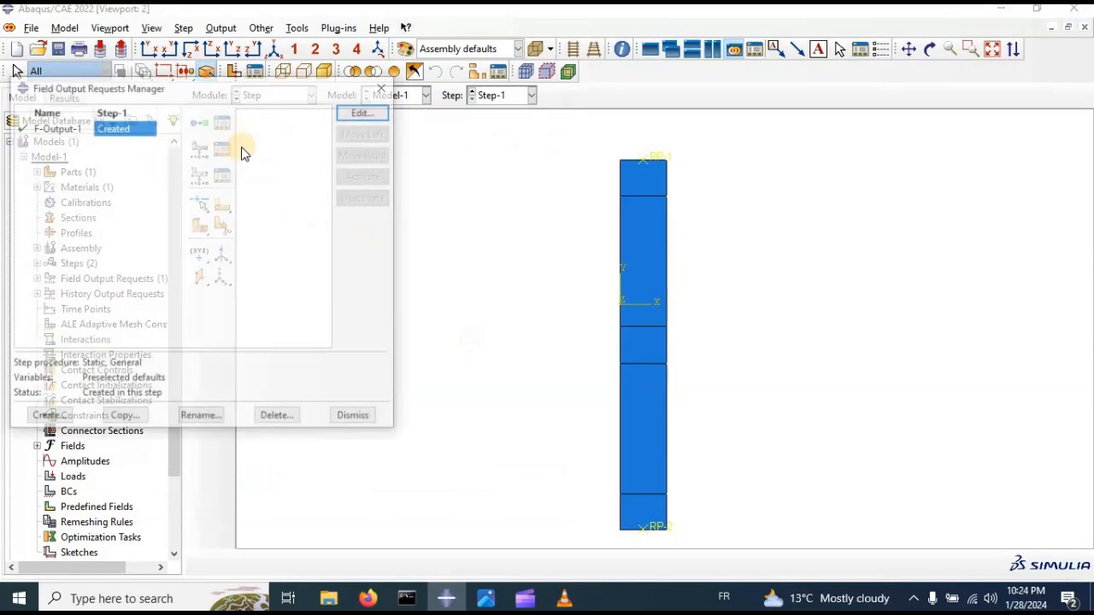
{"action": "left_click_drag", "start_coordinate": [164, 88], "coordinate": [230, 120]}
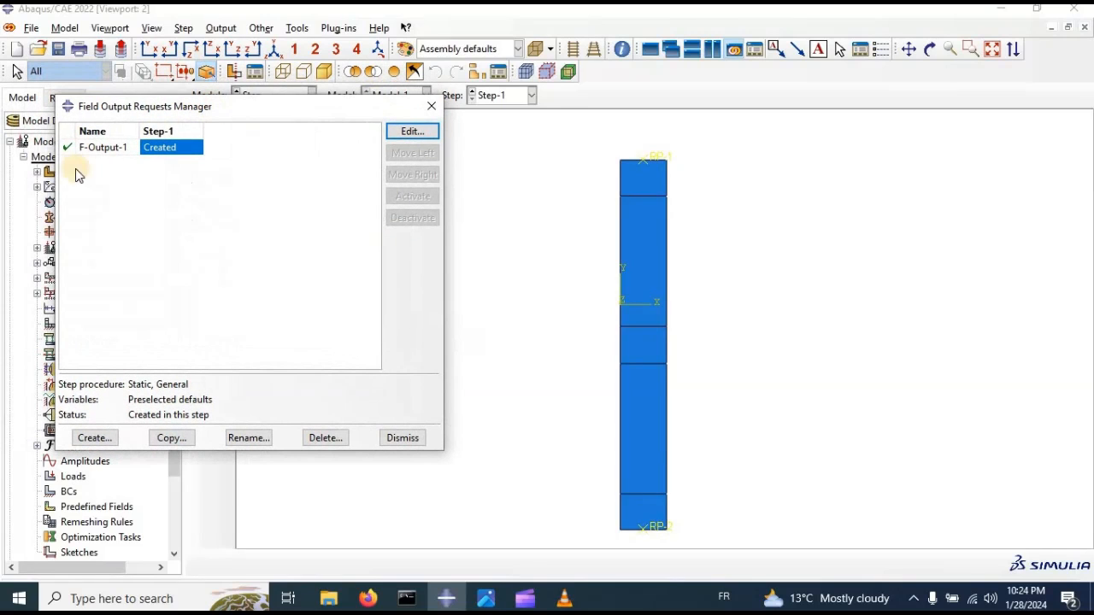
{"action": "left_click", "coordinate": [408, 133]}
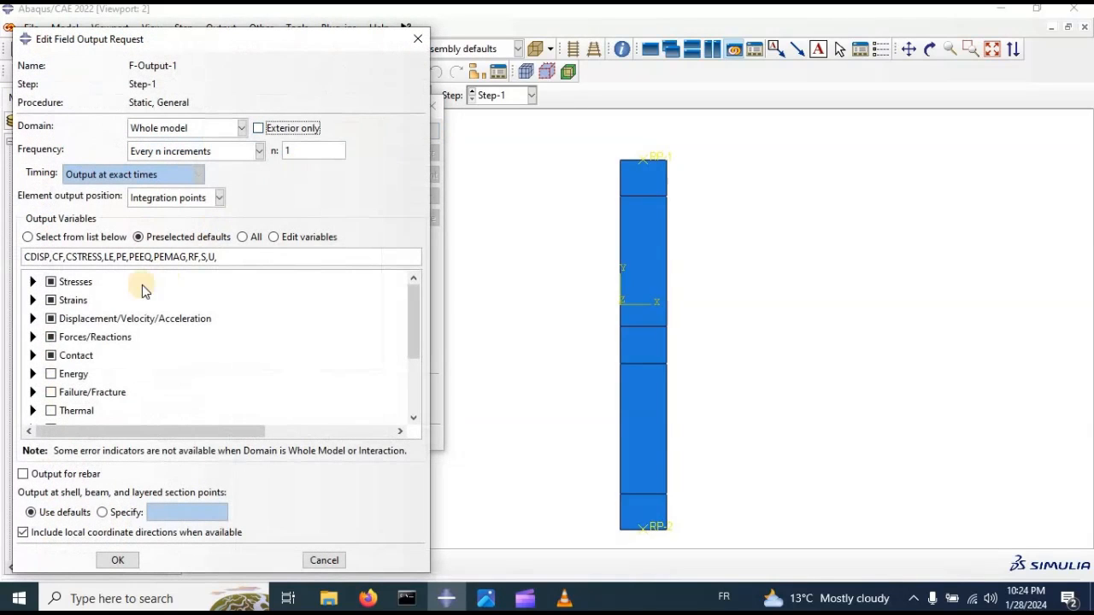
{"action": "left_click", "coordinate": [198, 130]}
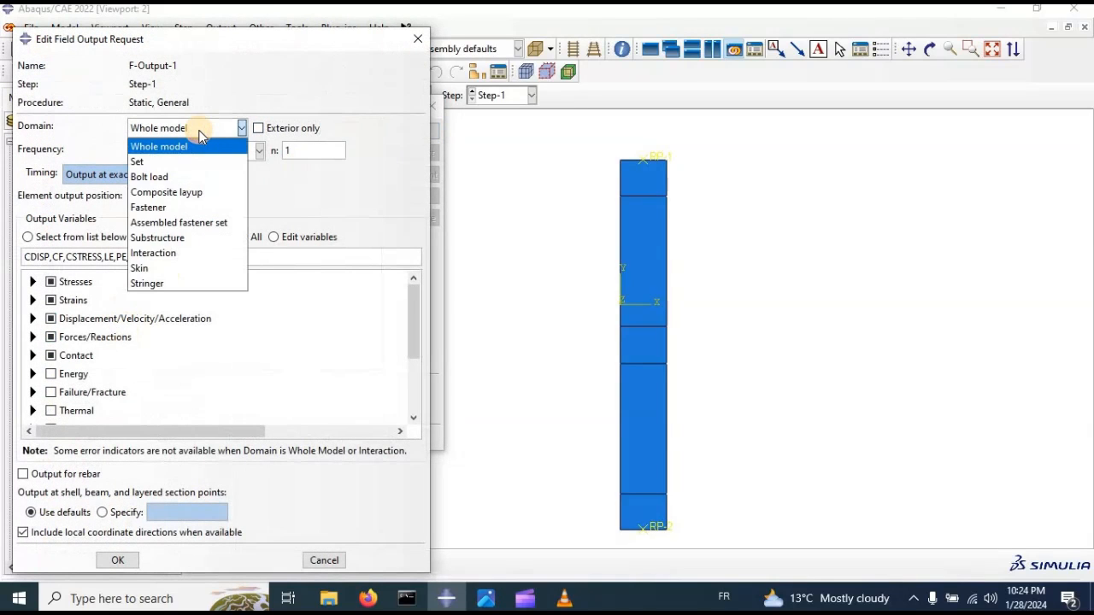
{"action": "left_click", "coordinate": [175, 191]}
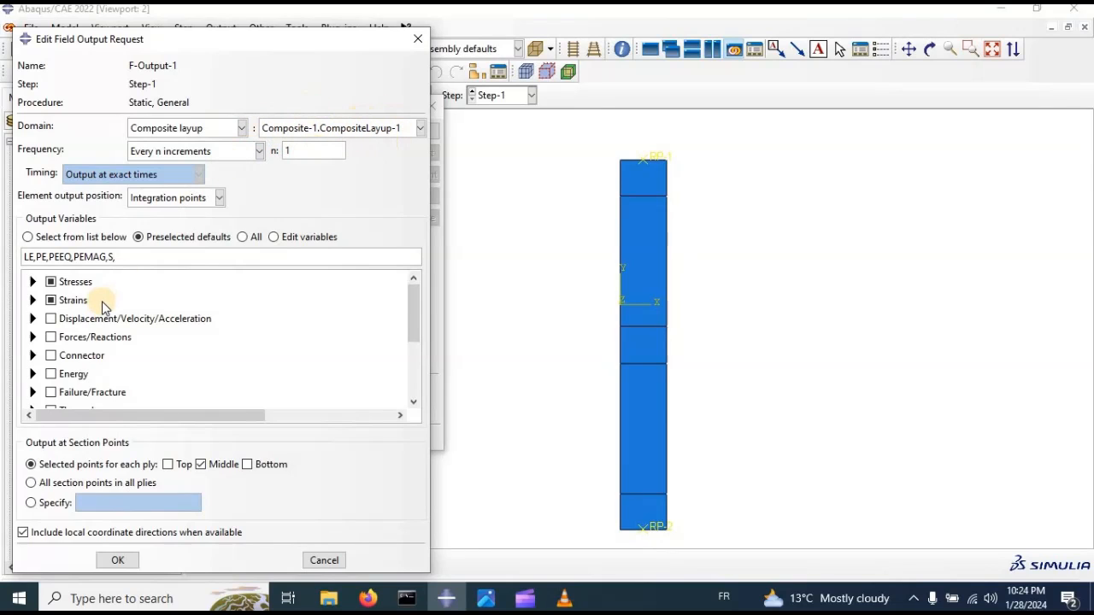
- Add the failure variables DAMAGEC, DAMAGET, DAMAGEFT, DAMAGEFC, DAMAGEMT, DAMAGEMC and DAMAGESHR to the field output request
{"action": "scroll", "coordinate": [102, 306], "scroll_direction": "down", "scroll_amount": 5}
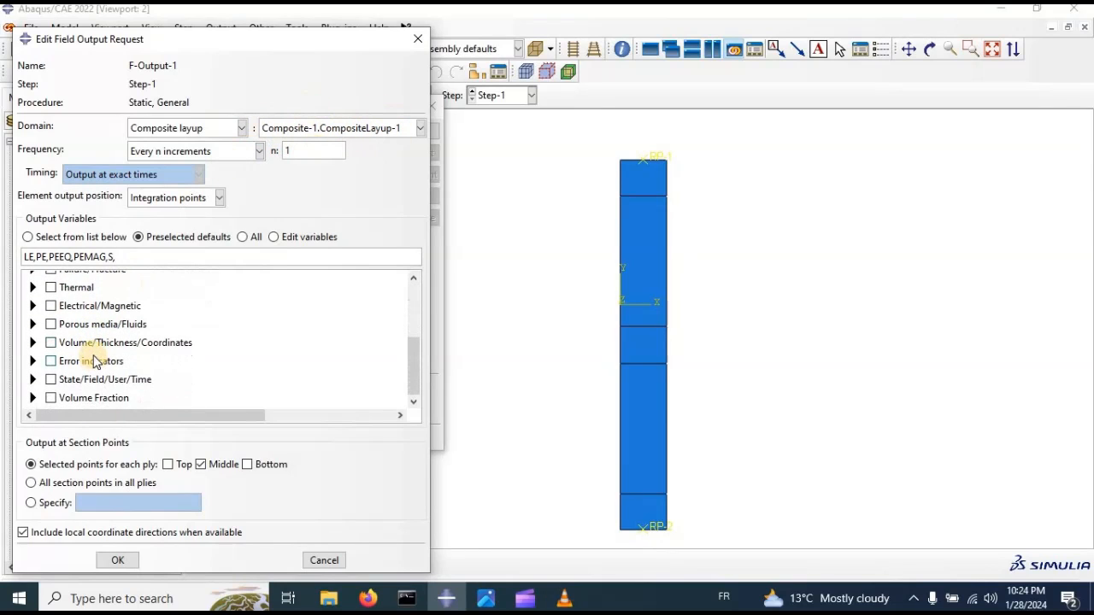
{"action": "scroll", "coordinate": [96, 355], "scroll_direction": "up", "scroll_amount": 5}
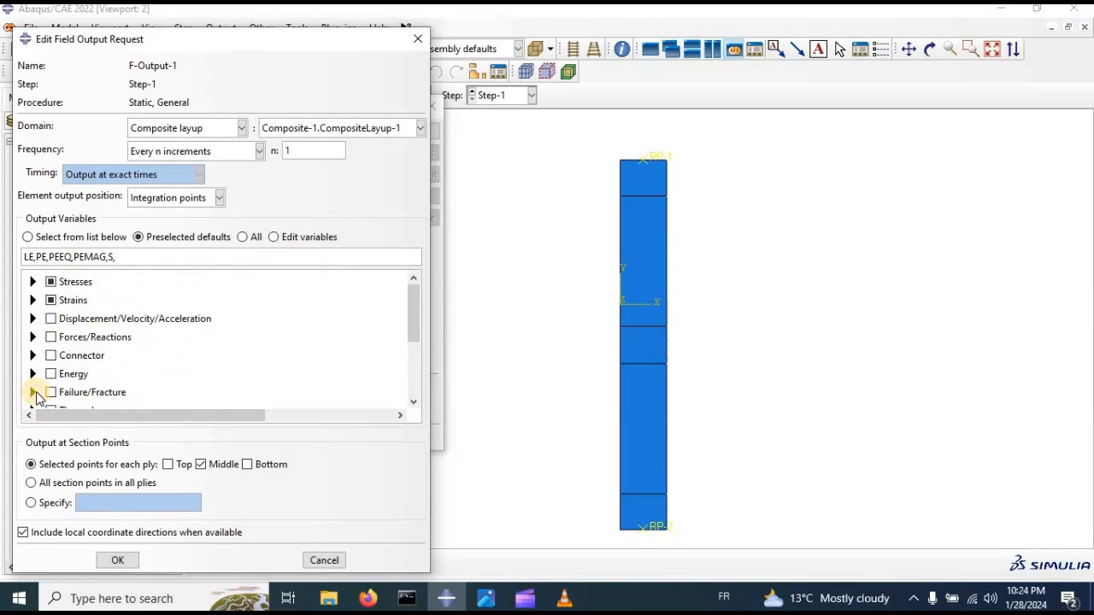
{"action": "left_click", "coordinate": [33, 393]}
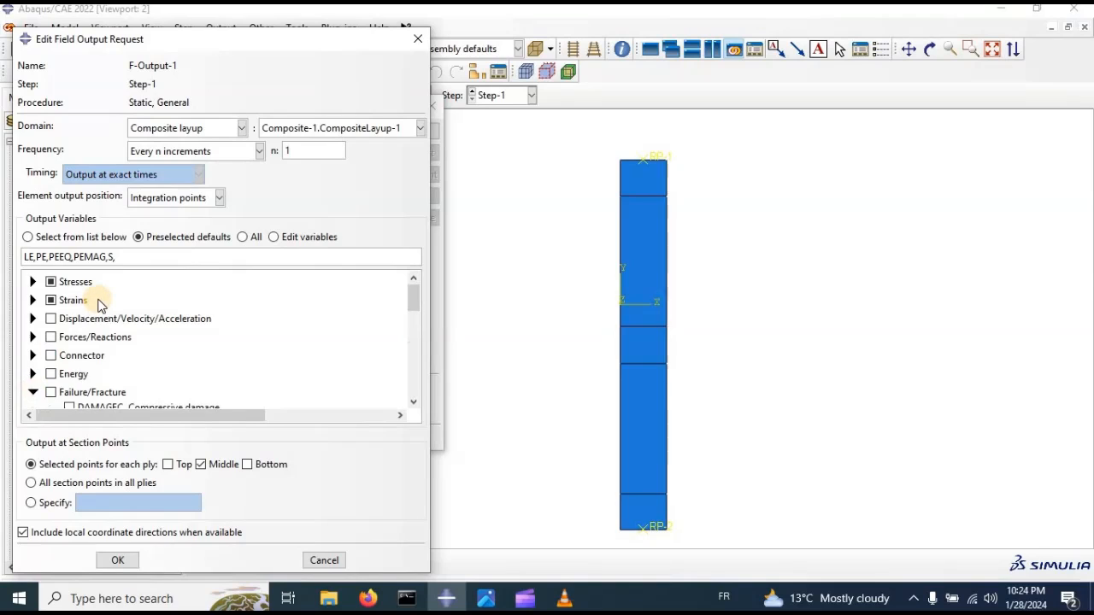
{"action": "scroll", "coordinate": [129, 299], "scroll_direction": "down", "scroll_amount": 5}
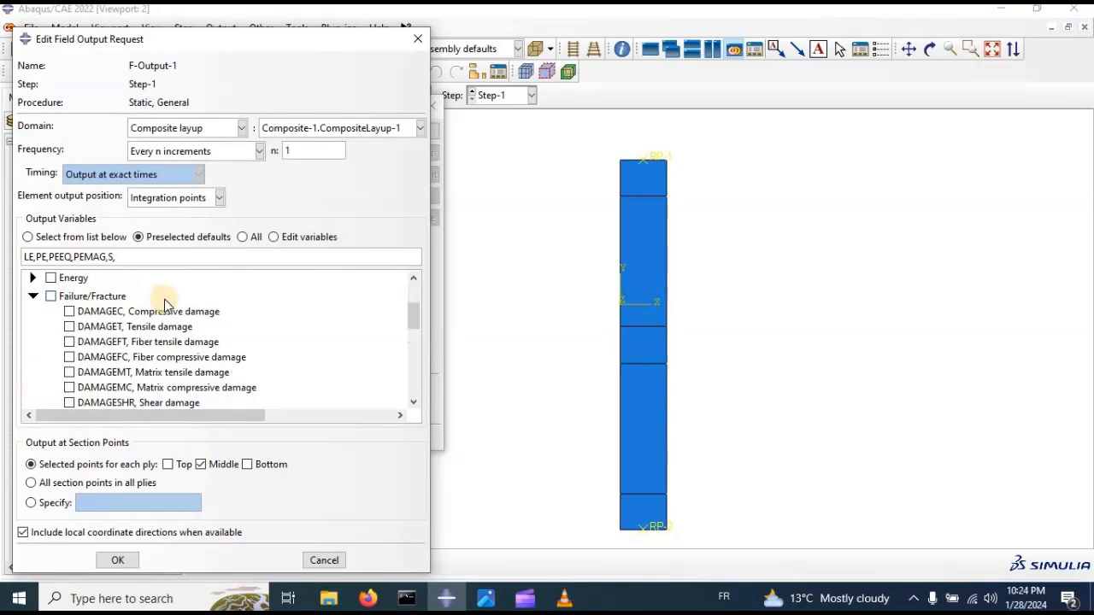
{"action": "left_click", "coordinate": [69, 312]}
{"action": "left_click", "coordinate": [69, 326]}
{"action": "left_click", "coordinate": [70, 342]}
{"action": "left_click", "coordinate": [69, 358]}
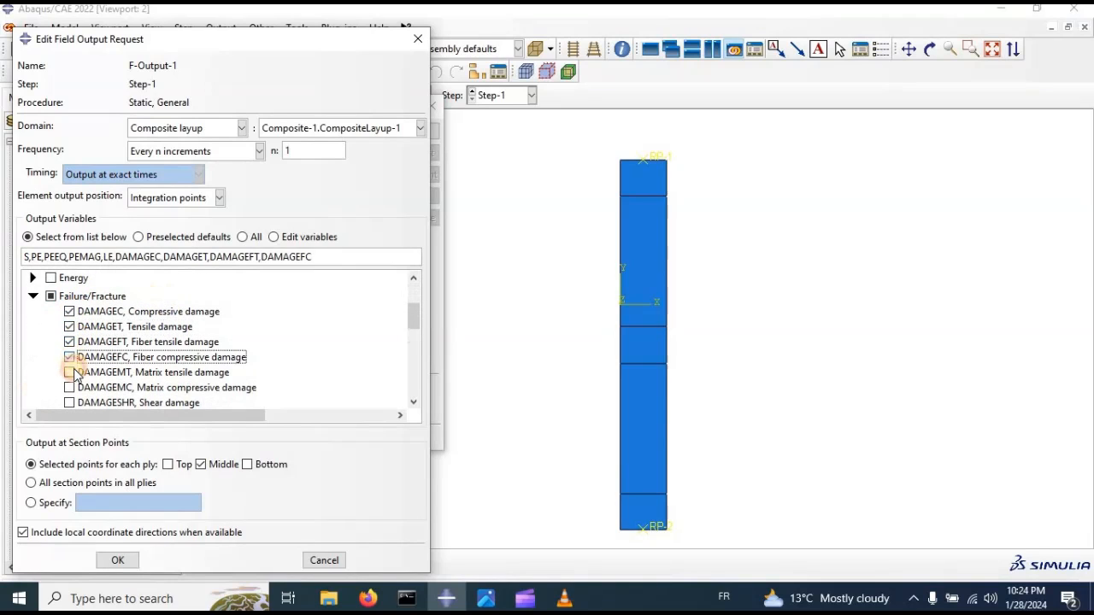
{"action": "left_click", "coordinate": [70, 373]}
{"action": "scroll", "coordinate": [81, 342], "scroll_direction": "down", "scroll_amount": 5}
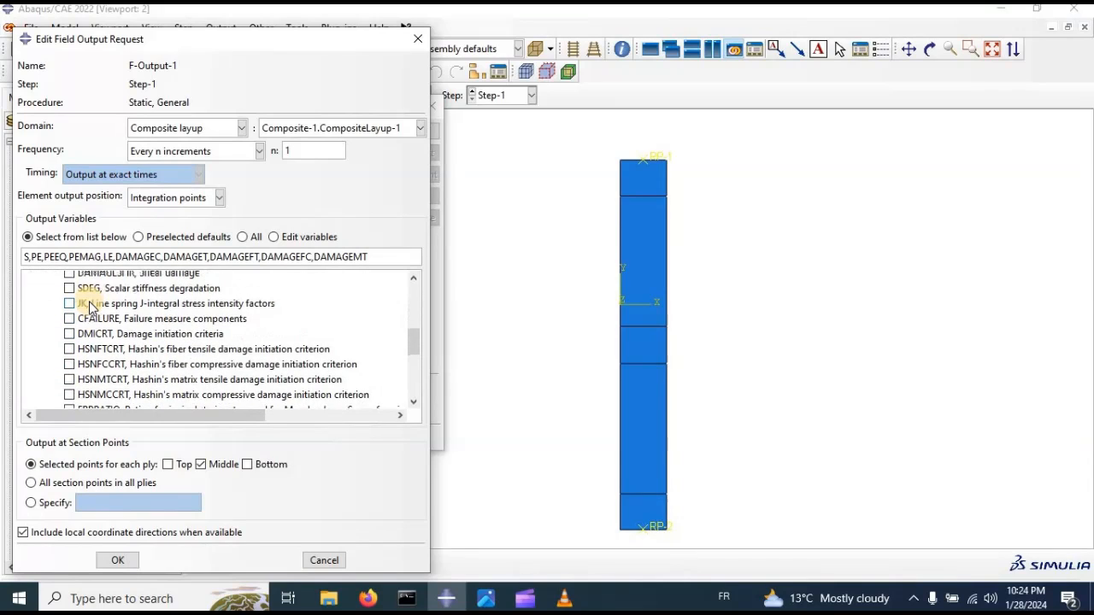
{"action": "scroll", "coordinate": [91, 306], "scroll_direction": "up", "scroll_amount": 3}
{"action": "left_click", "coordinate": [69, 303]}
{"action": "left_click", "coordinate": [69, 317]}
{"action": "scroll", "coordinate": [122, 310], "scroll_direction": "up", "scroll_amount": 1}
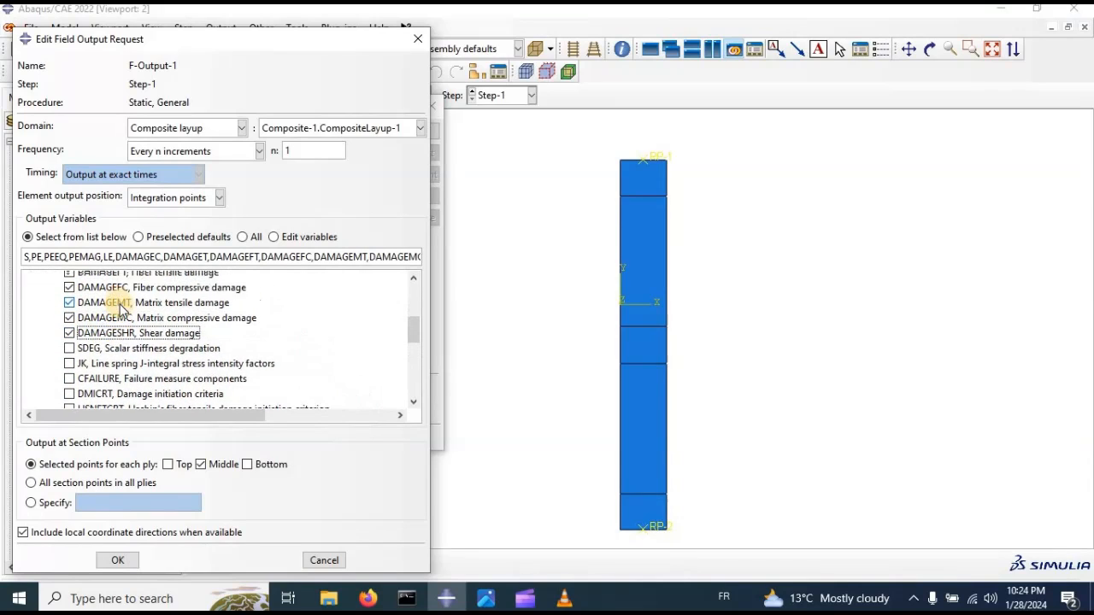
{"action": "scroll", "coordinate": [122, 310], "scroll_direction": "up", "scroll_amount": 2}
- Add the Hashin initiation criteria HSNFTCRT, HSNFCCRT, HSNMTCRT and HSNMCCRT plus DMICRT to the field output variables
{"action": "scroll", "coordinate": [128, 312], "scroll_direction": "down", "scroll_amount": 3}
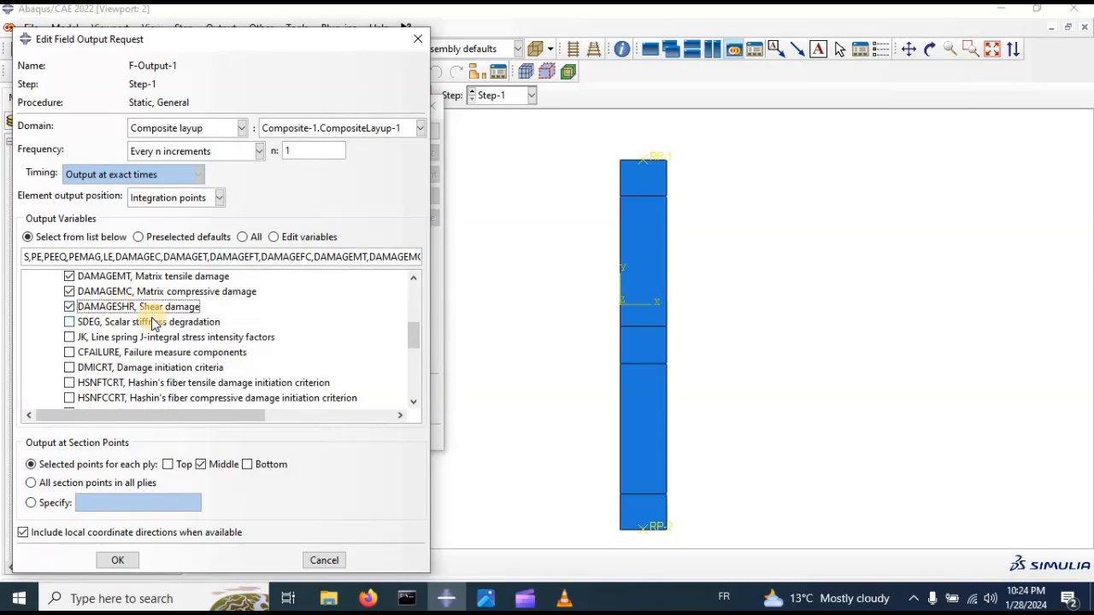
{"action": "scroll", "coordinate": [151, 322], "scroll_direction": "down", "scroll_amount": 1}
{"action": "left_click", "coordinate": [69, 334]}
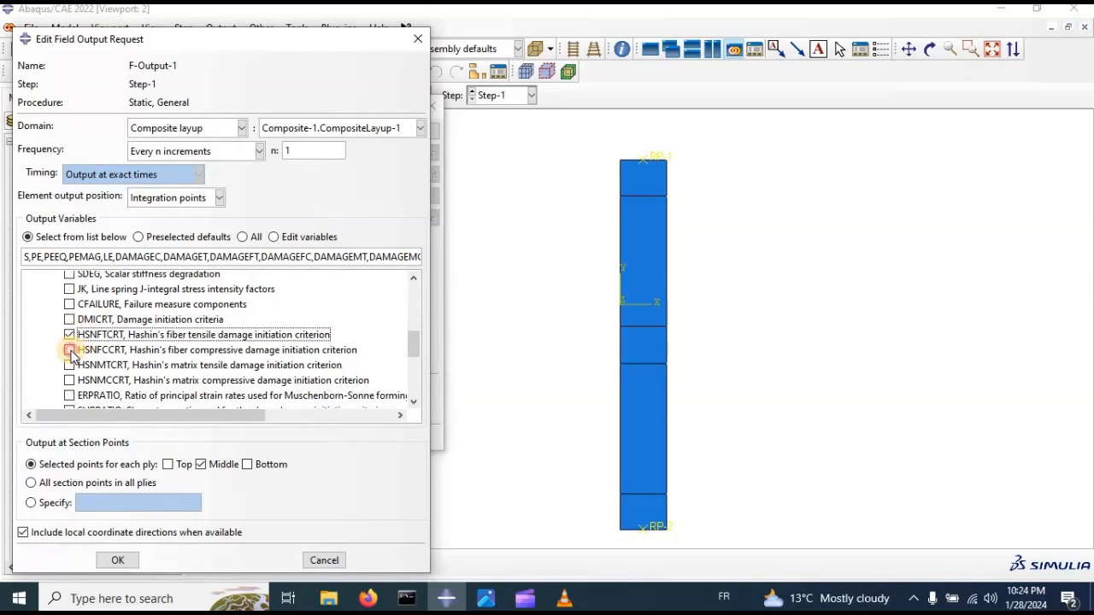
{"action": "left_click", "coordinate": [69, 349]}
{"action": "left_click", "coordinate": [69, 365]}
{"action": "left_click", "coordinate": [70, 380]}
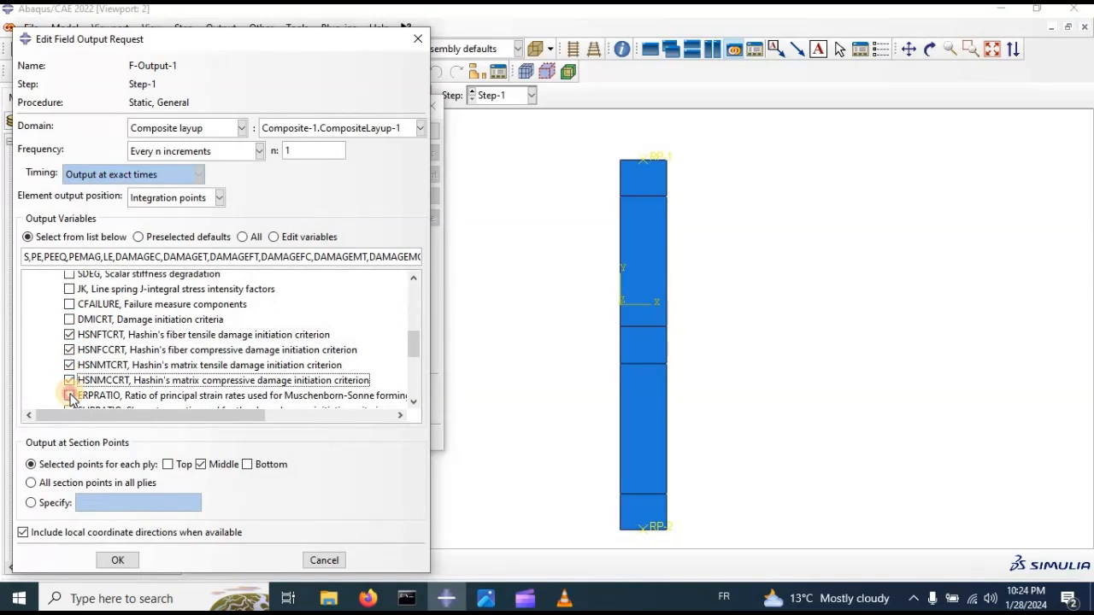
{"action": "scroll", "coordinate": [171, 354], "scroll_direction": "down", "scroll_amount": 1}
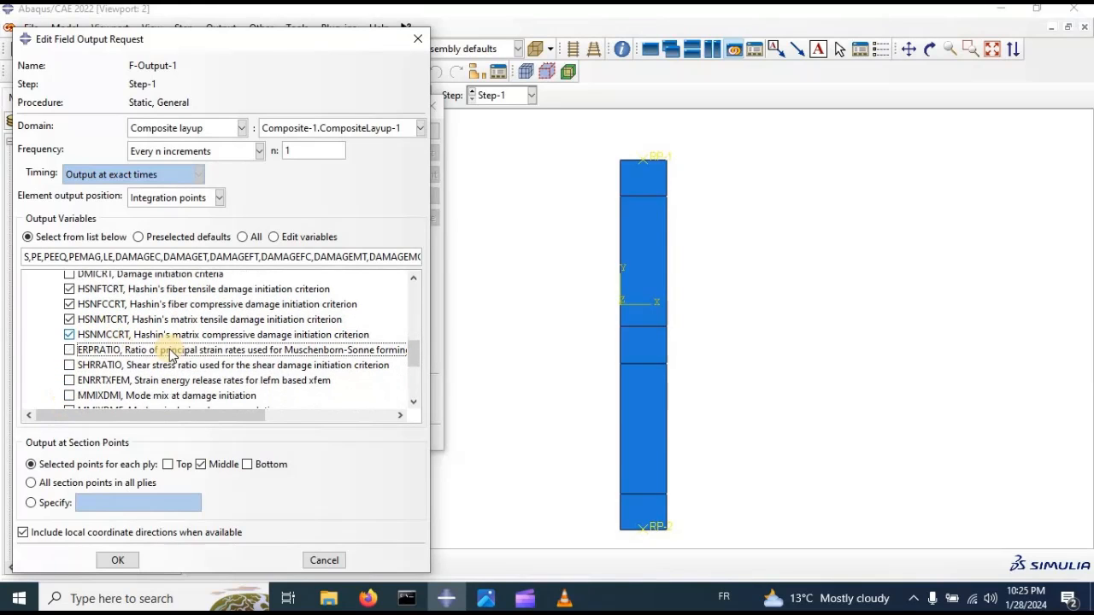
{"action": "scroll", "coordinate": [171, 355], "scroll_direction": "down", "scroll_amount": 1}
{"action": "scroll", "coordinate": [136, 344], "scroll_direction": "up", "scroll_amount": 2}
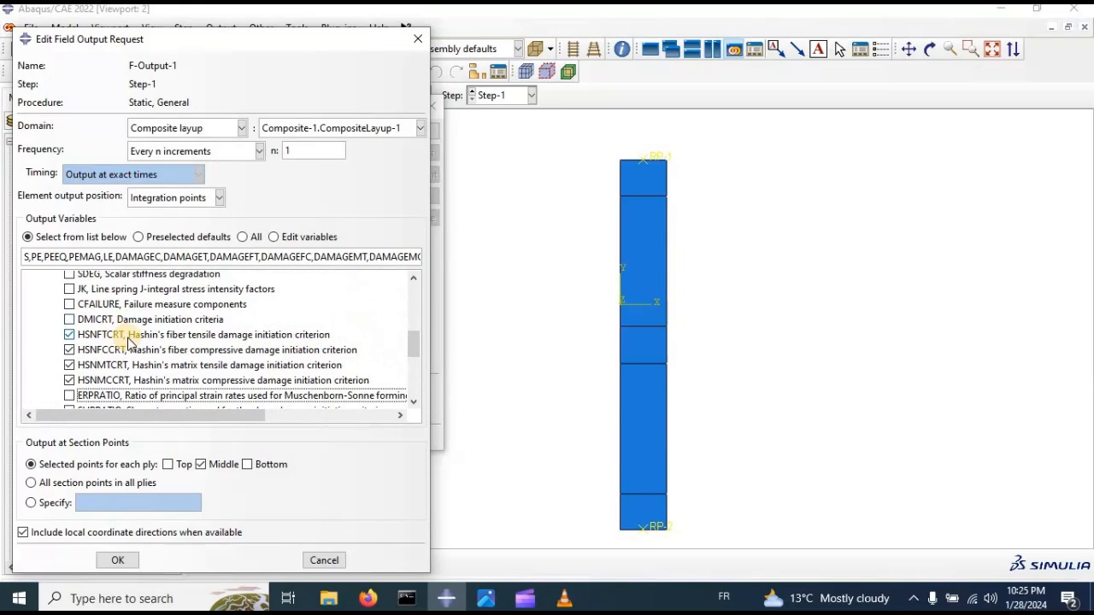
{"action": "scroll", "coordinate": [78, 295], "scroll_direction": "down", "scroll_amount": 2}
{"action": "scroll", "coordinate": [75, 295], "scroll_direction": "up", "scroll_amount": 2}
{"action": "left_click", "coordinate": [69, 320]}
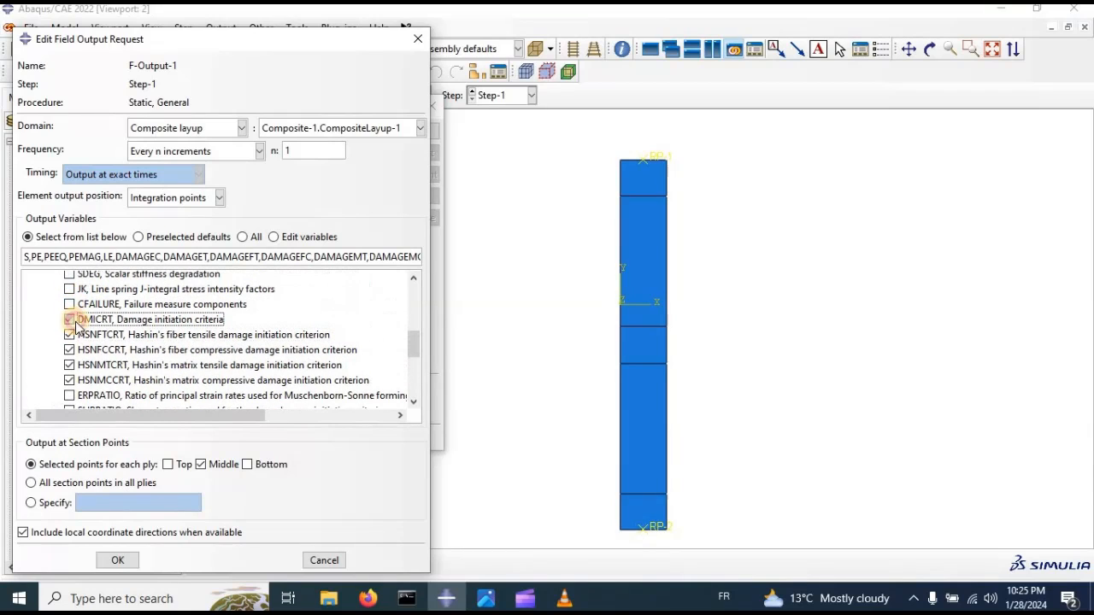
- Add the state variables STATUSXFEM and STATUS to the field output request
{"action": "scroll", "coordinate": [128, 323], "scroll_direction": "down", "scroll_amount": 3}
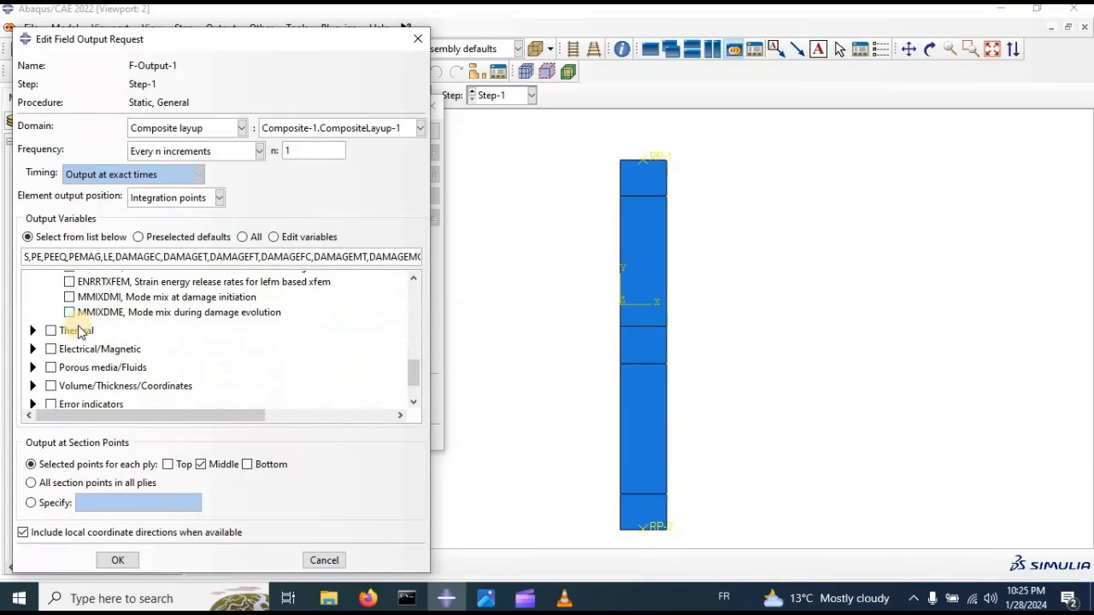
{"action": "scroll", "coordinate": [113, 316], "scroll_direction": "up", "scroll_amount": 2}
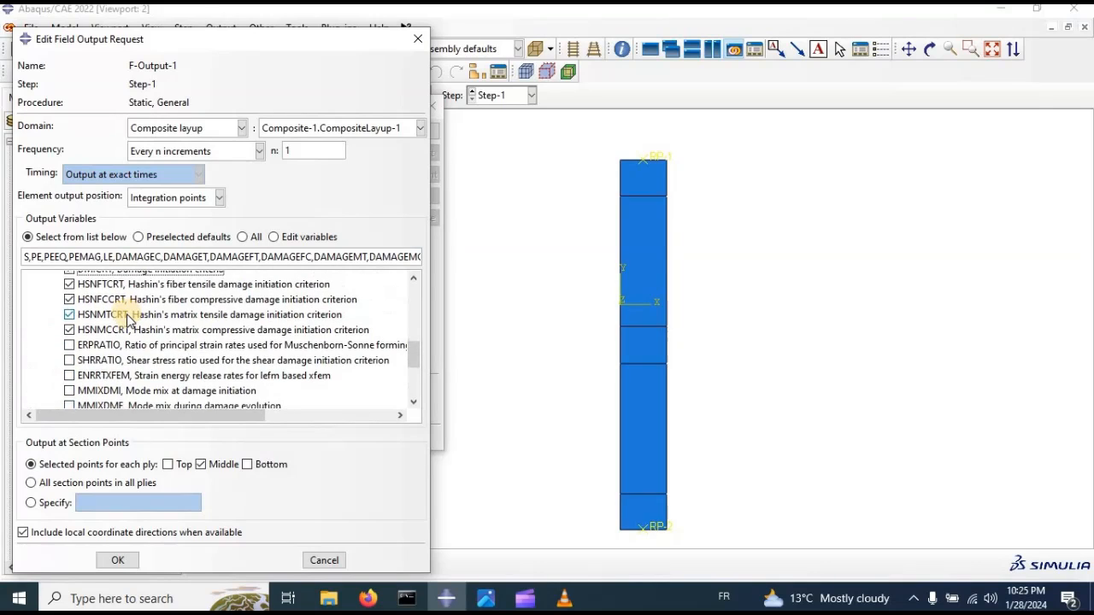
{"action": "scroll", "coordinate": [119, 318], "scroll_direction": "down", "scroll_amount": 3}
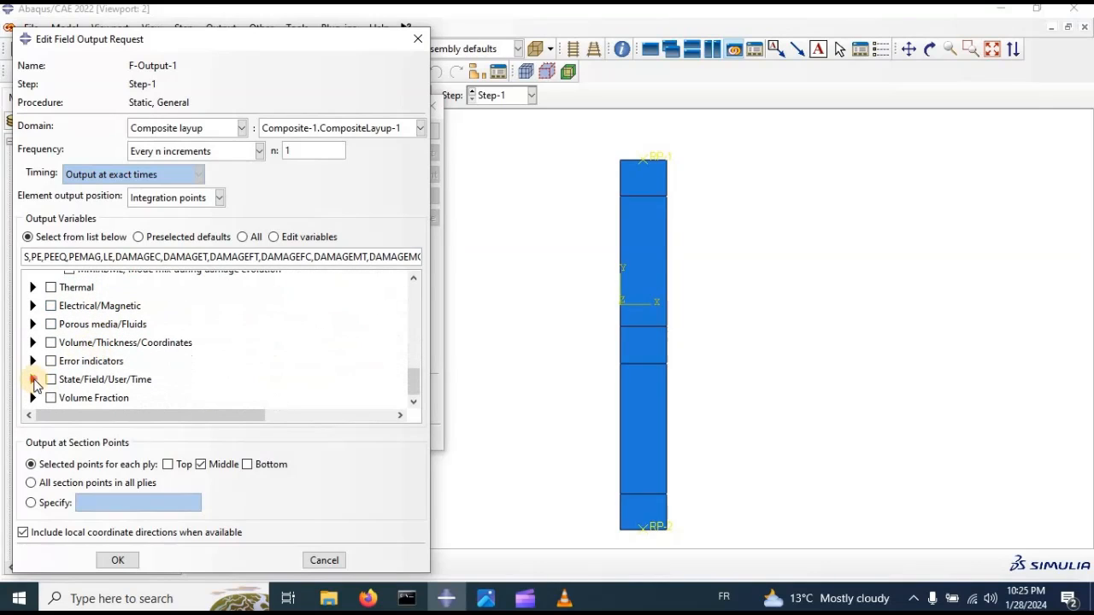
{"action": "left_click", "coordinate": [33, 380]}
{"action": "scroll", "coordinate": [92, 346], "scroll_direction": "down", "scroll_amount": 3}
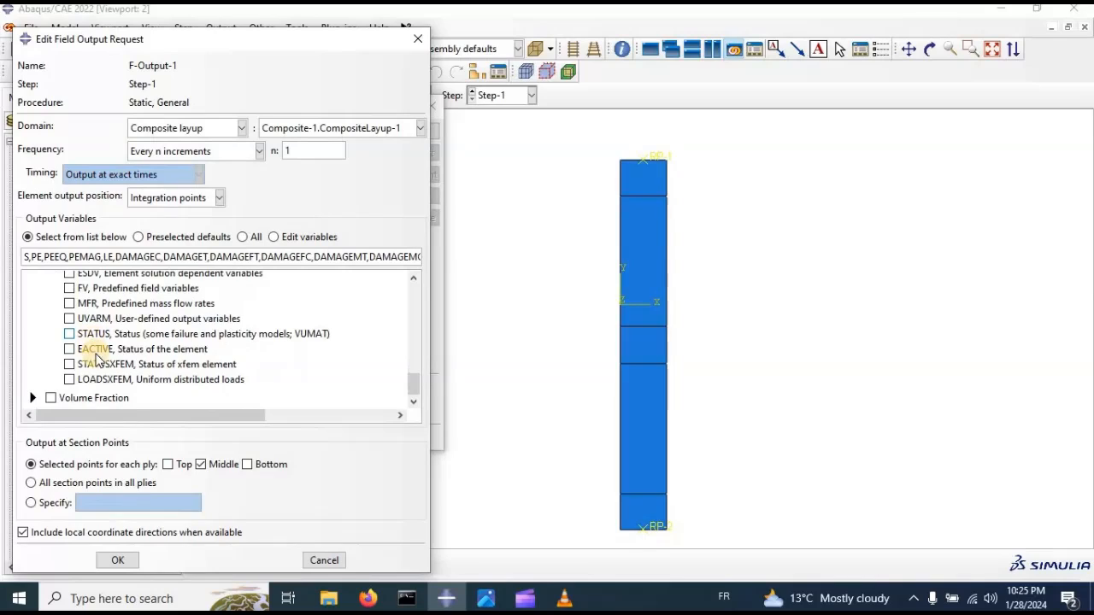
{"action": "left_click", "coordinate": [71, 366]}
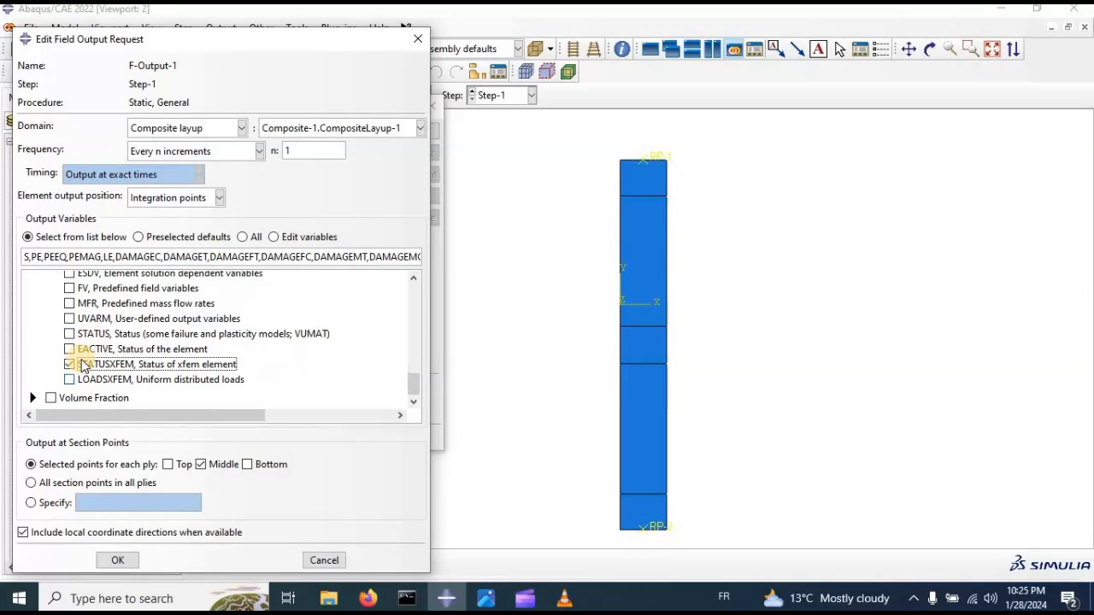
{"action": "left_click", "coordinate": [69, 334]}
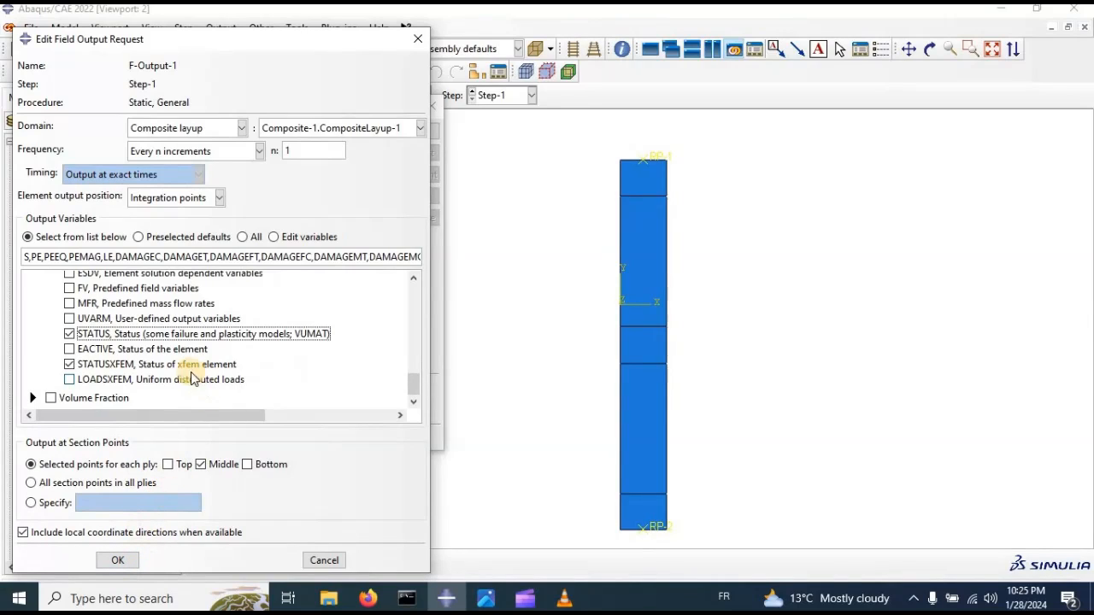
- Specify section points 1,2,3,4 for the field output, then accept the request and close the requests manager
{"action": "left_click", "coordinate": [42, 485]}
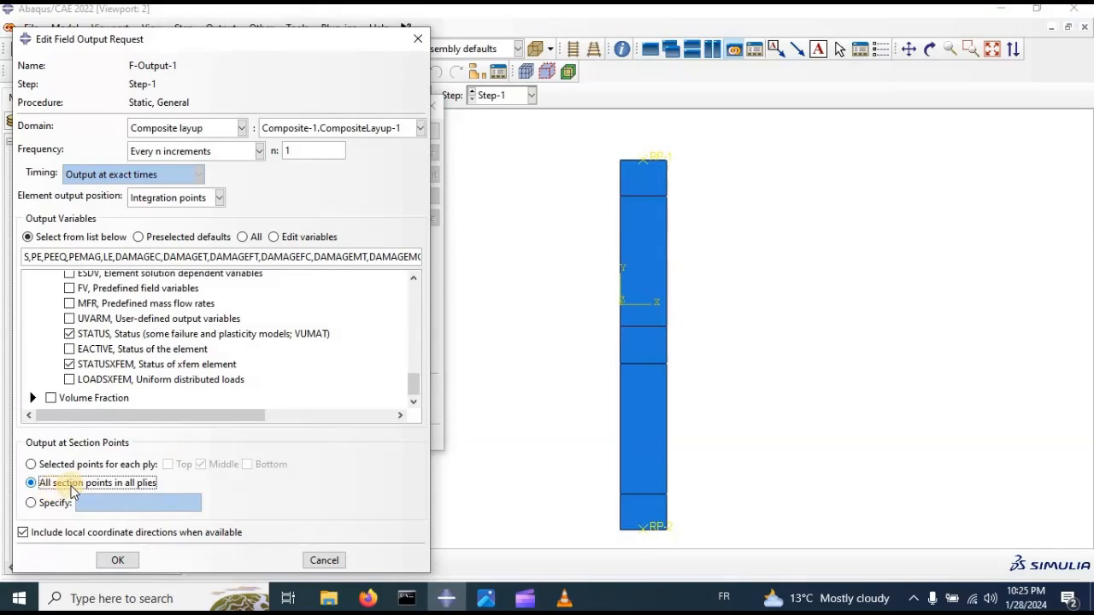
{"action": "left_click", "coordinate": [42, 504]}
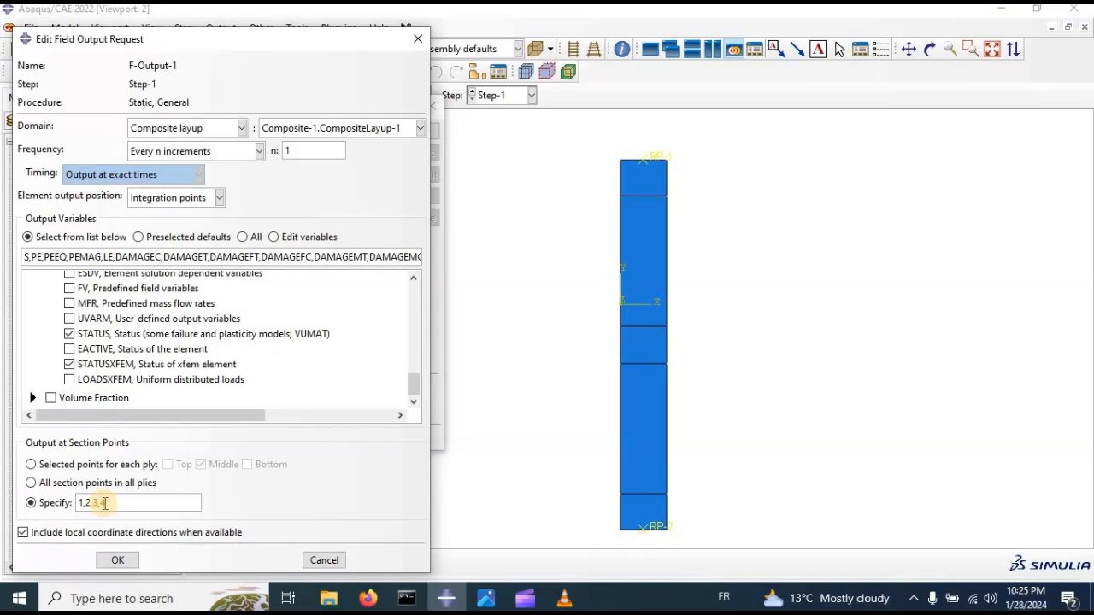
{"action": "left_click", "coordinate": [119, 560]}
{"action": "left_click", "coordinate": [437, 393]}
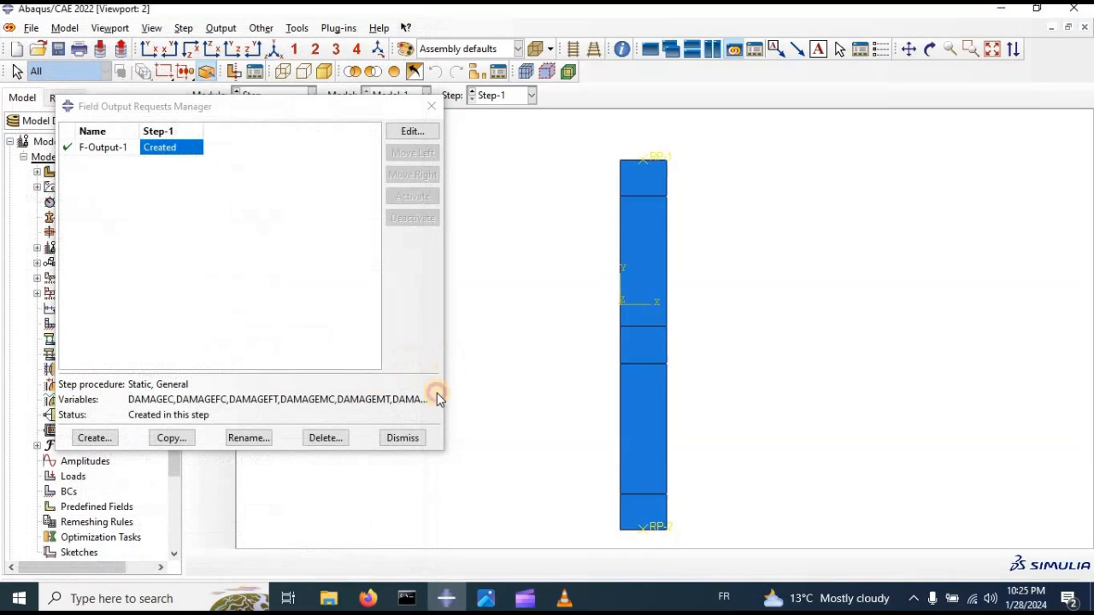
{"action": "left_click", "coordinate": [418, 437]}
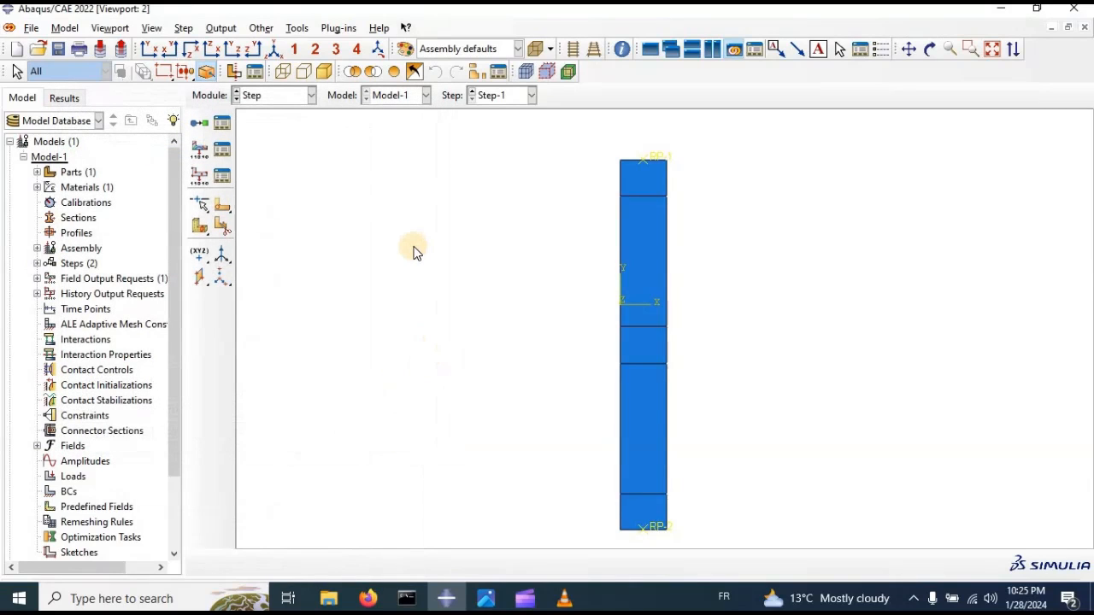
- Create a second history output request in Step-1 and set its domain to the set Gauge1
{"action": "left_click", "coordinate": [220, 178]}
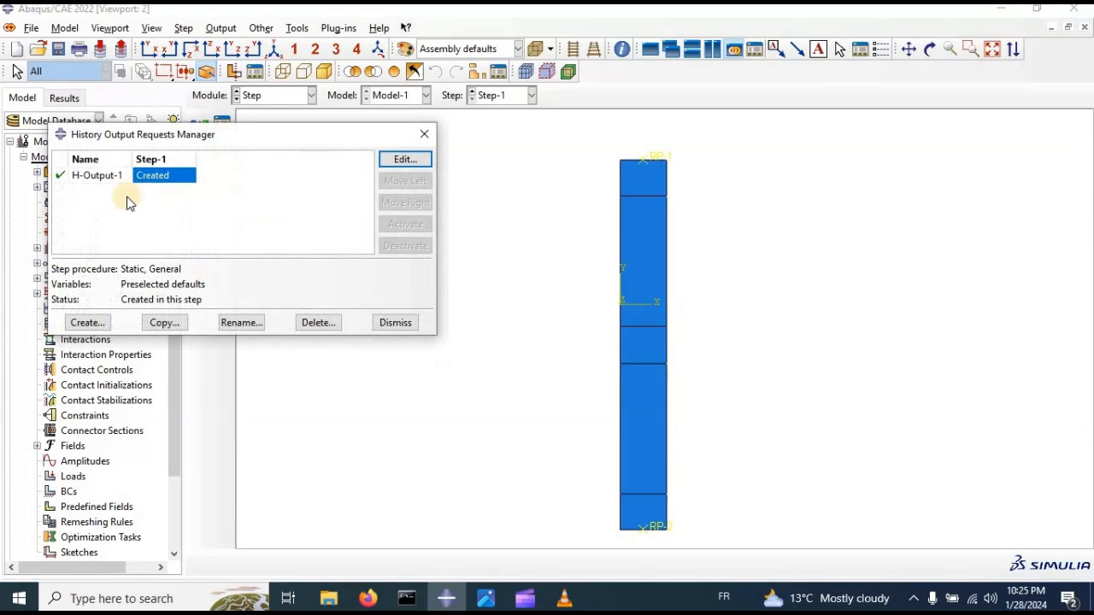
{"action": "left_click", "coordinate": [93, 325]}
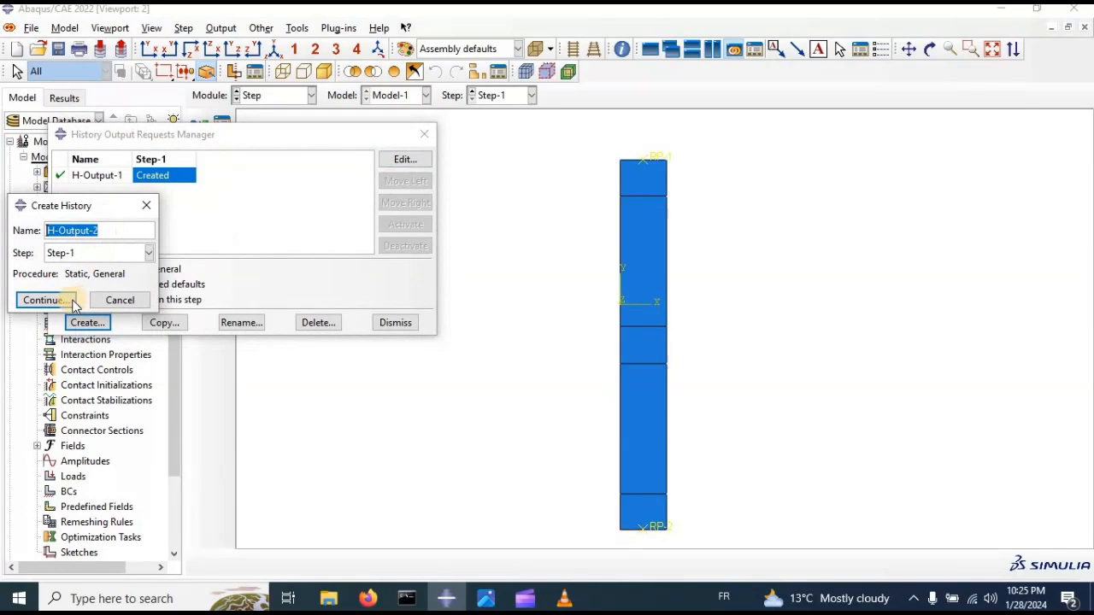
{"action": "left_click", "coordinate": [44, 300]}
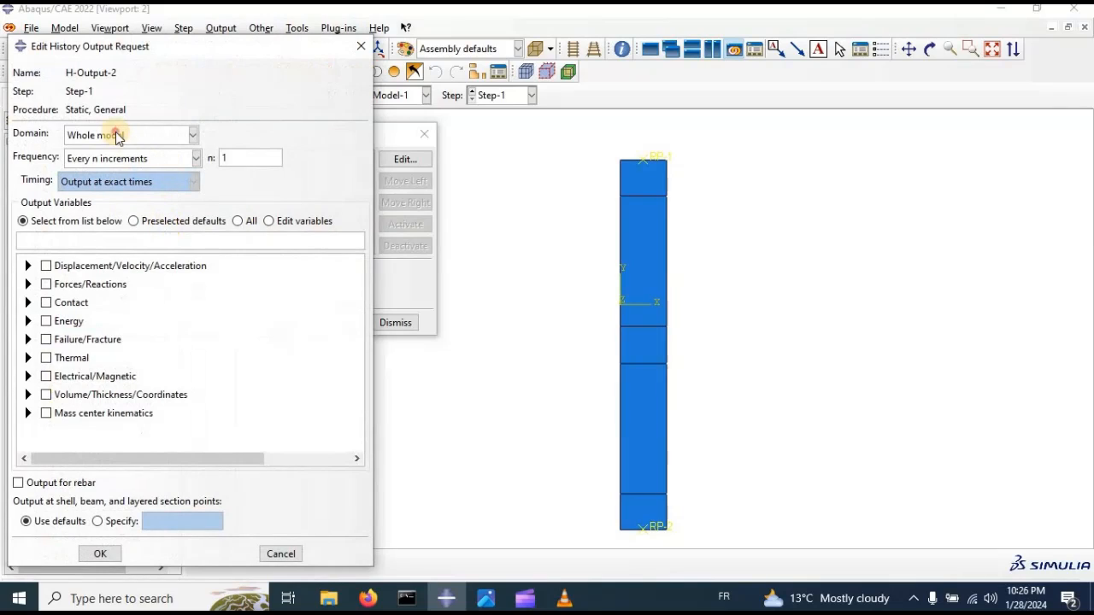
{"action": "left_click", "coordinate": [118, 137]}
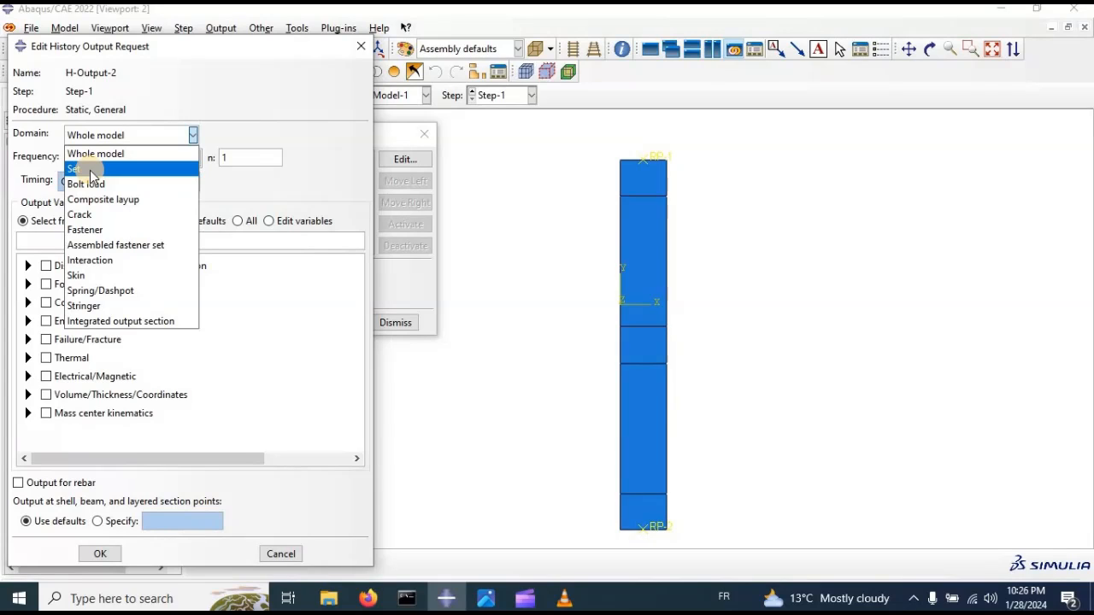
{"action": "left_click", "coordinate": [90, 170]}
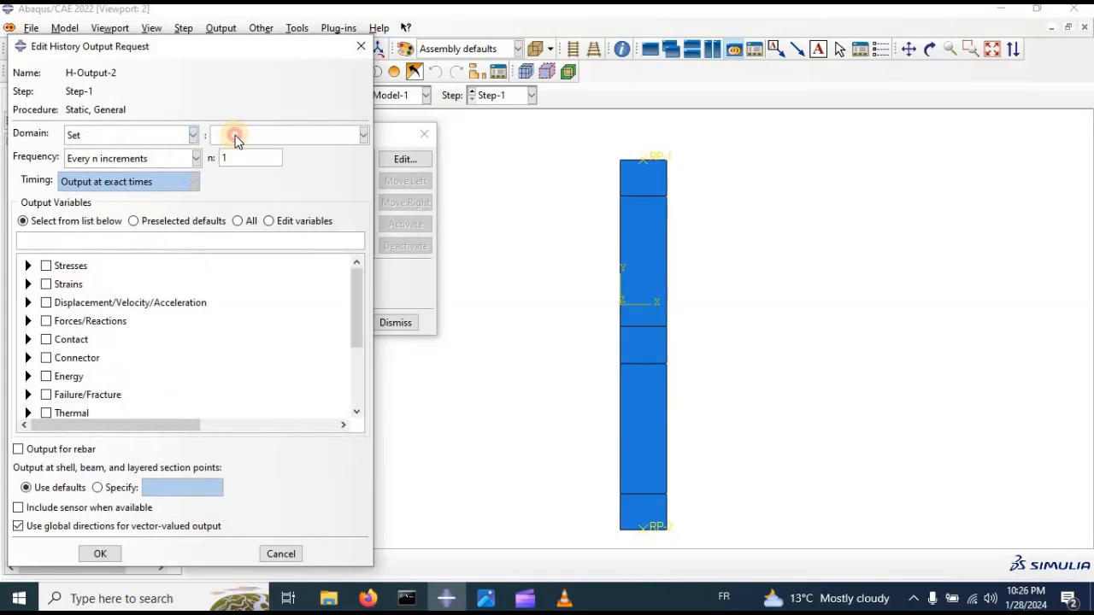
{"action": "left_click", "coordinate": [232, 135]}
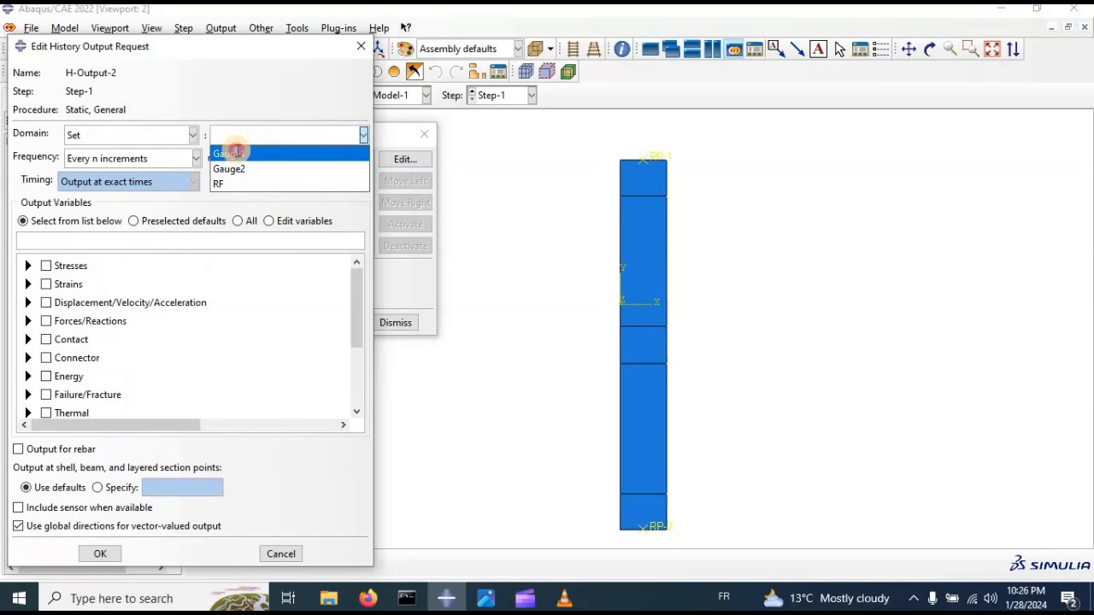
{"action": "left_click", "coordinate": [237, 154]}
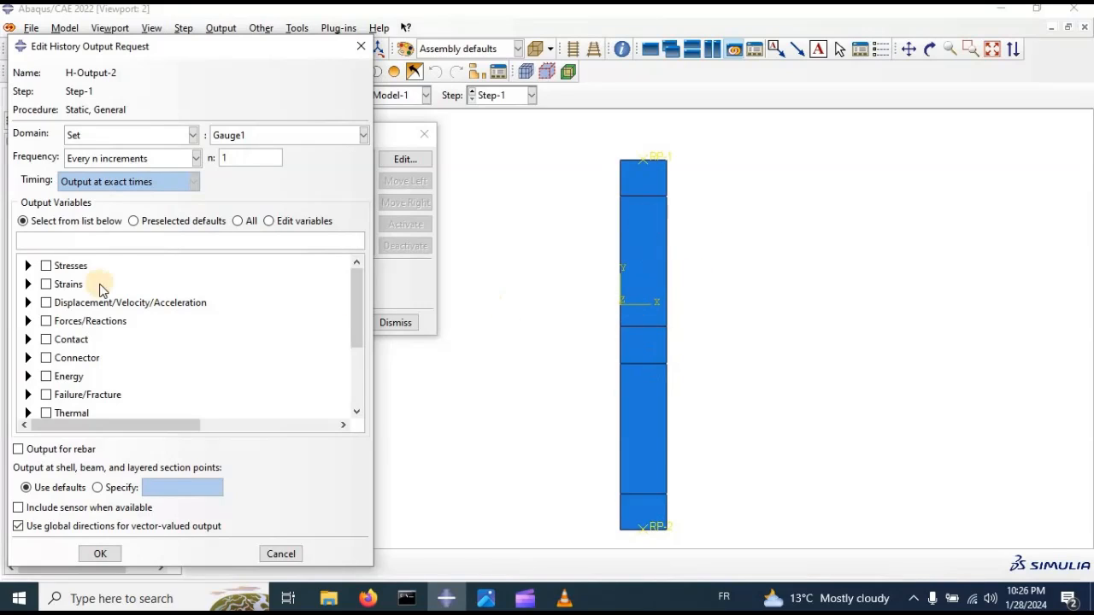
- Request the displacement component U2 for the Gauge1 history output and accept the request
{"action": "left_click", "coordinate": [28, 303]}
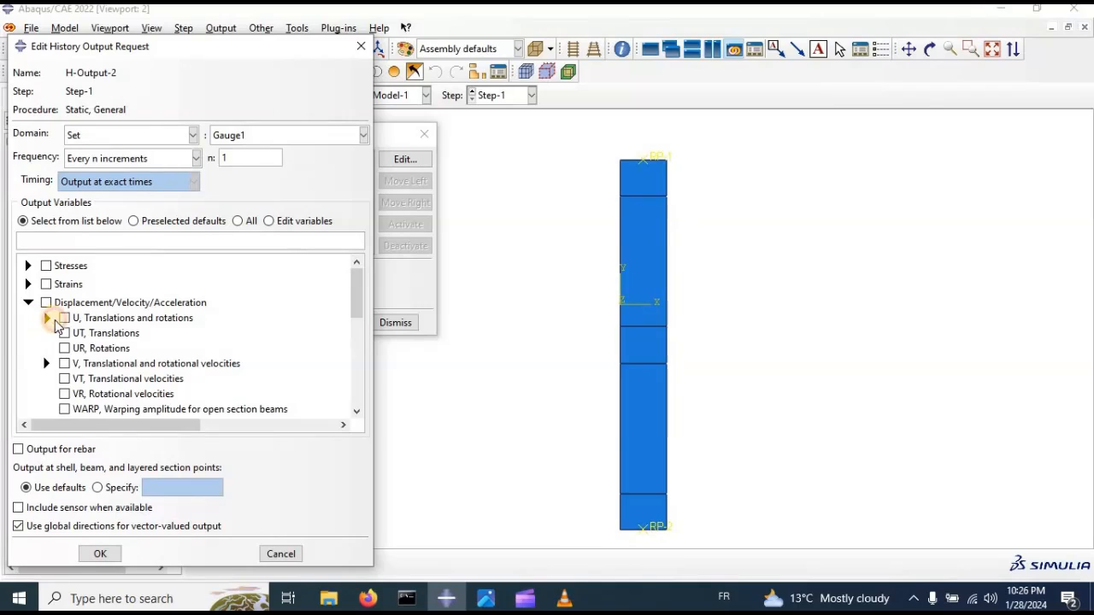
{"action": "left_click", "coordinate": [47, 318]}
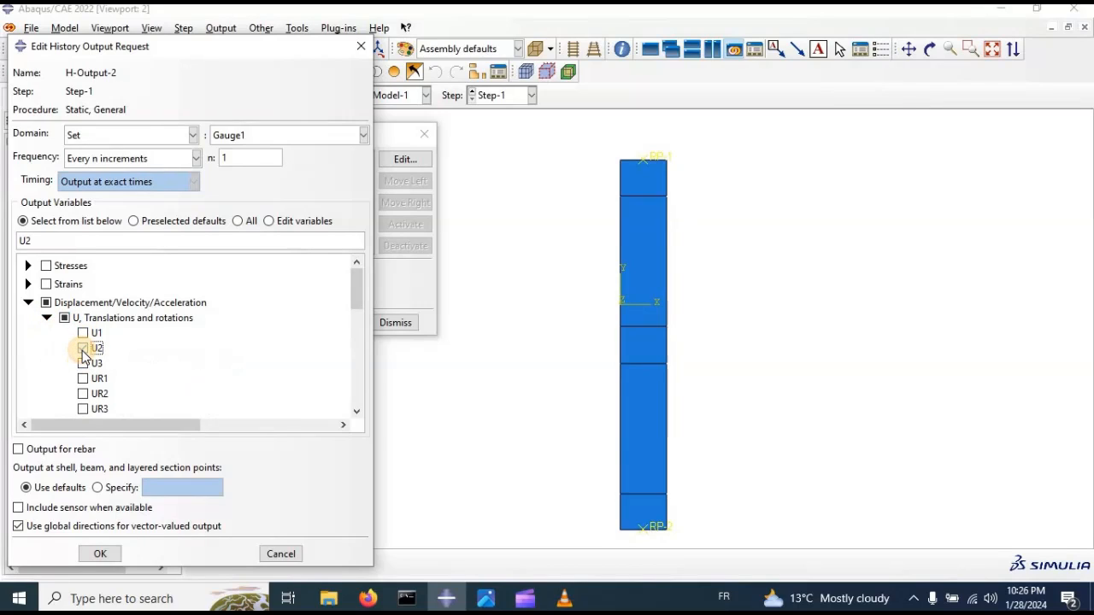
{"action": "left_click", "coordinate": [83, 349]}
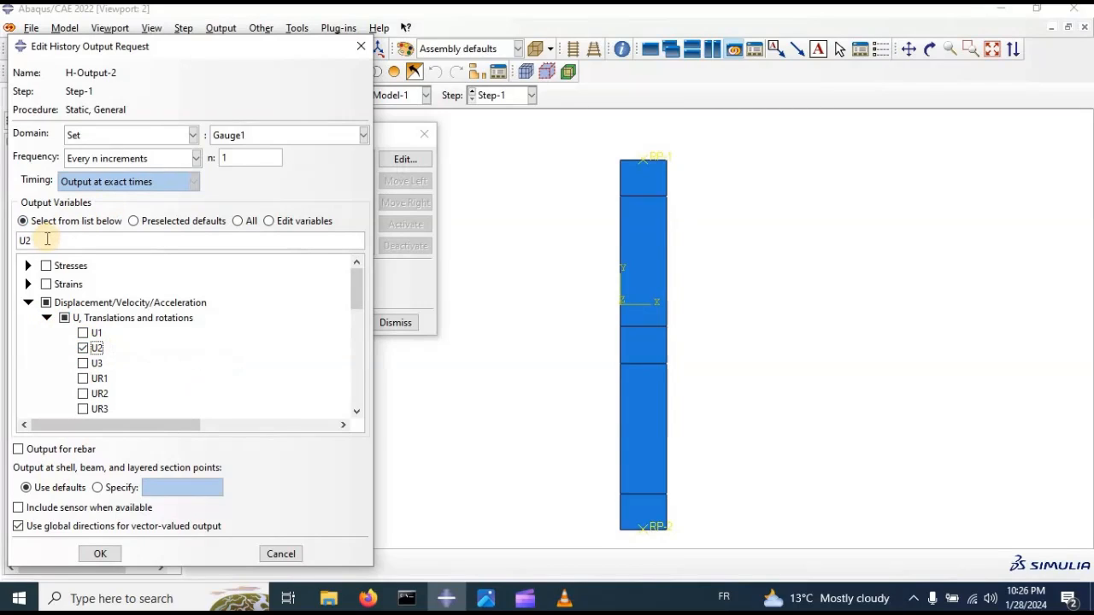
{"action": "left_click", "coordinate": [14, 240]}
{"action": "double_click", "coordinate": [26, 242]}
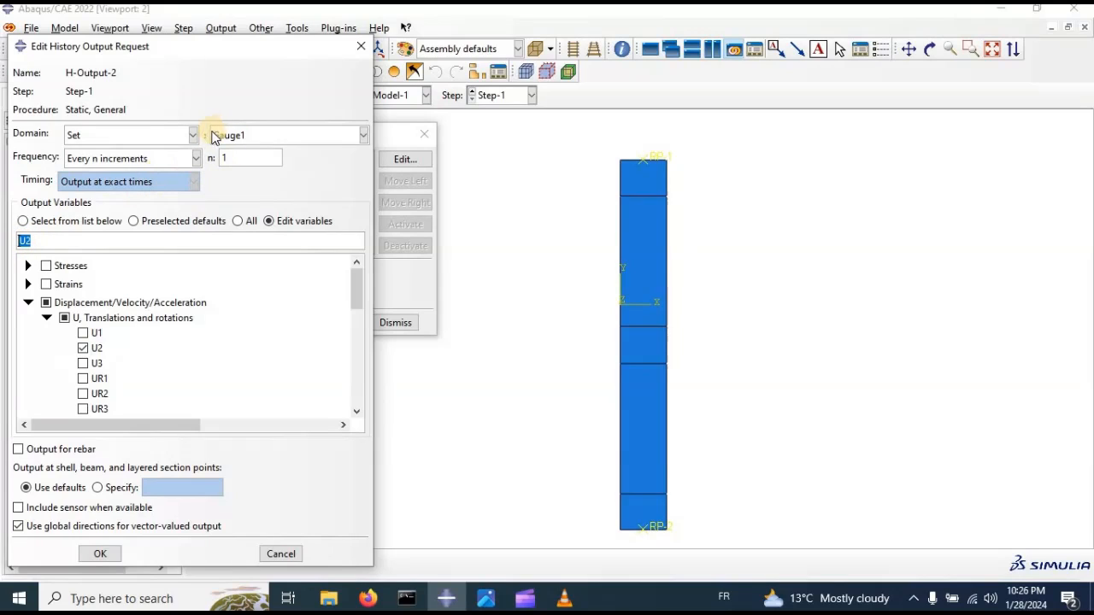
{"action": "left_click", "coordinate": [99, 555]}
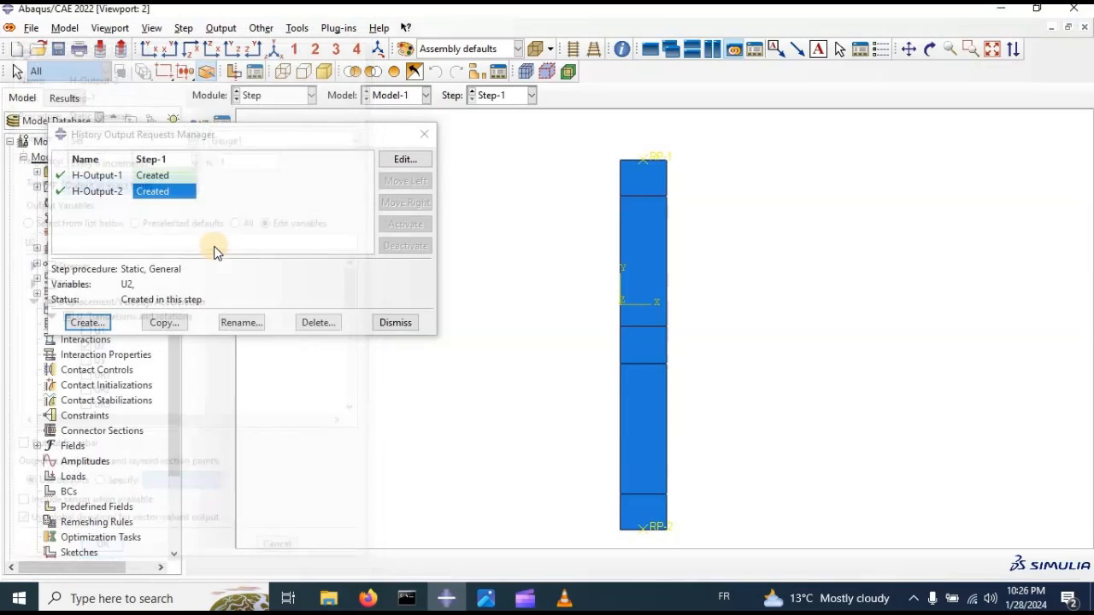
- Create a third history output request in Step-1 and set its domain to the set Gauge2
{"action": "left_click", "coordinate": [88, 323]}
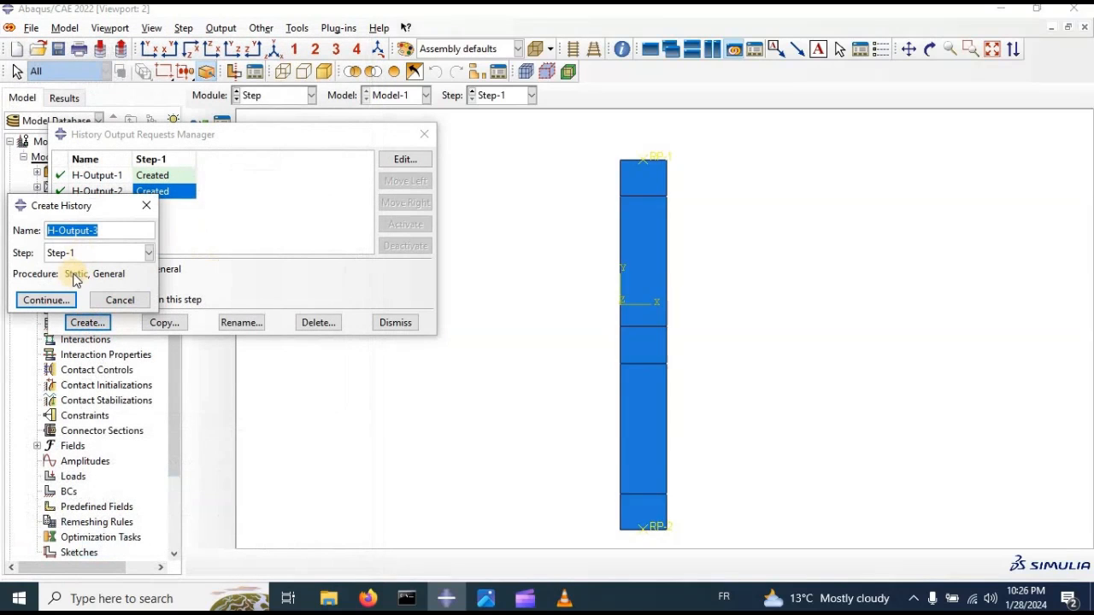
{"action": "left_click", "coordinate": [57, 304]}
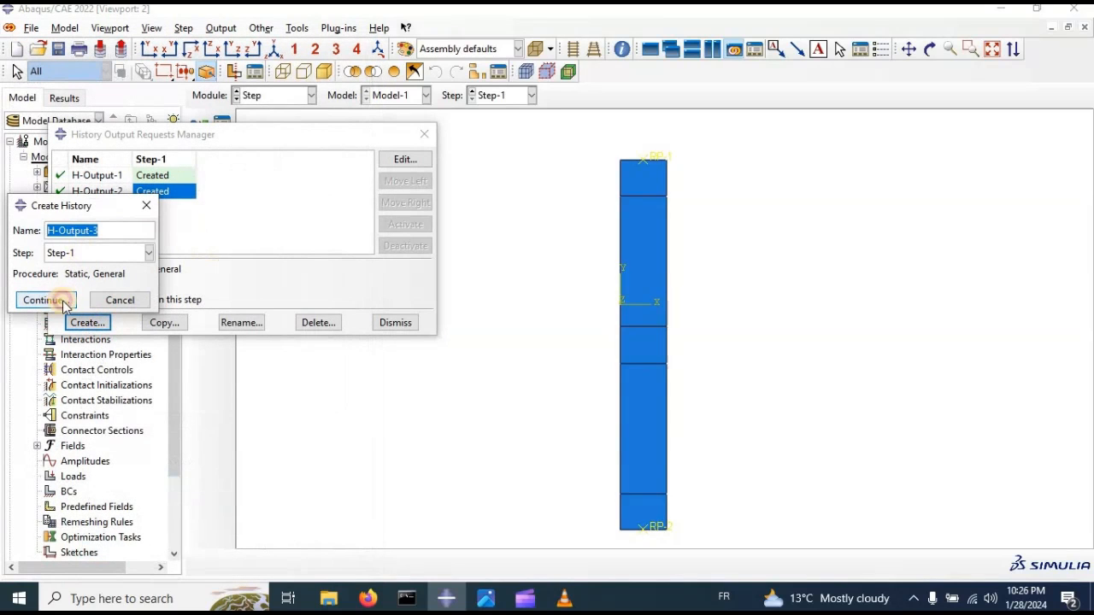
{"action": "left_click", "coordinate": [104, 140]}
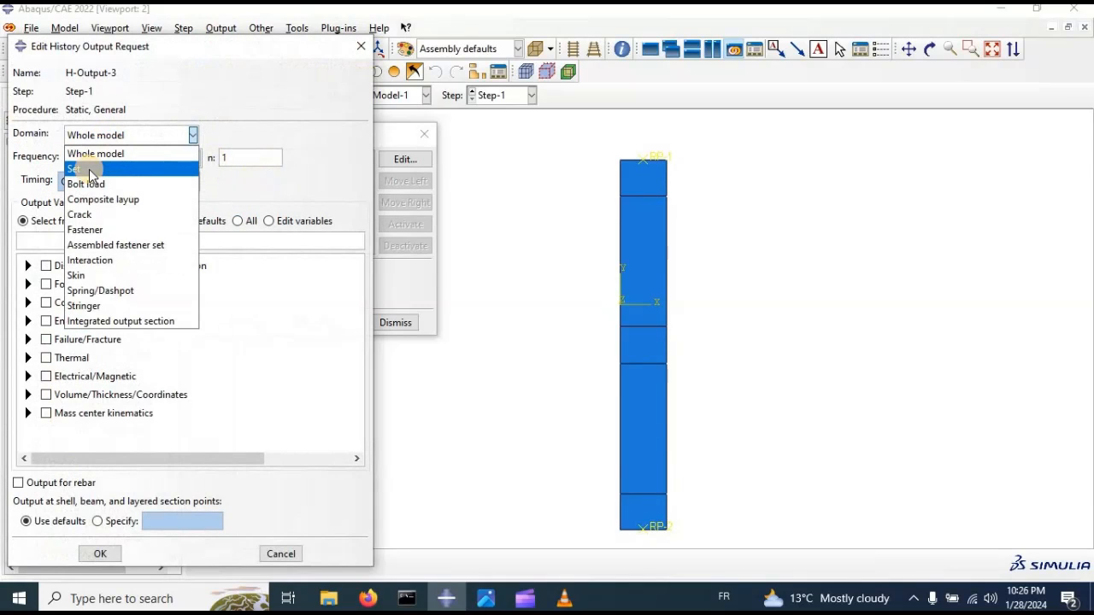
{"action": "left_click", "coordinate": [89, 169]}
{"action": "left_click", "coordinate": [222, 134]}
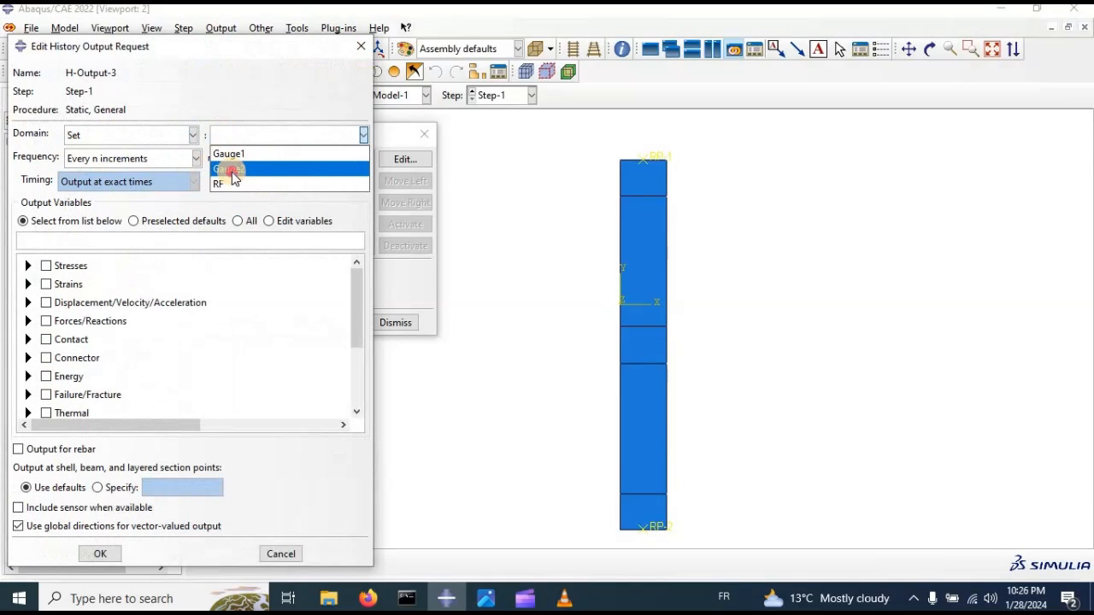
{"action": "left_click", "coordinate": [231, 171]}
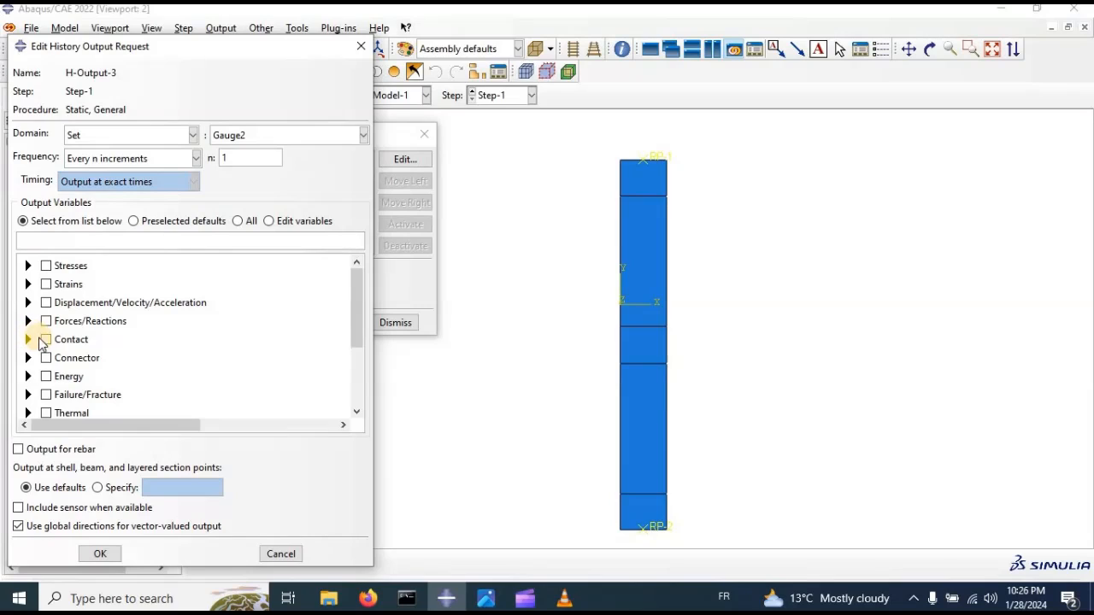
- Request the displacement component U2 for the Gauge2 history output and accept the request
{"action": "left_click", "coordinate": [28, 302]}
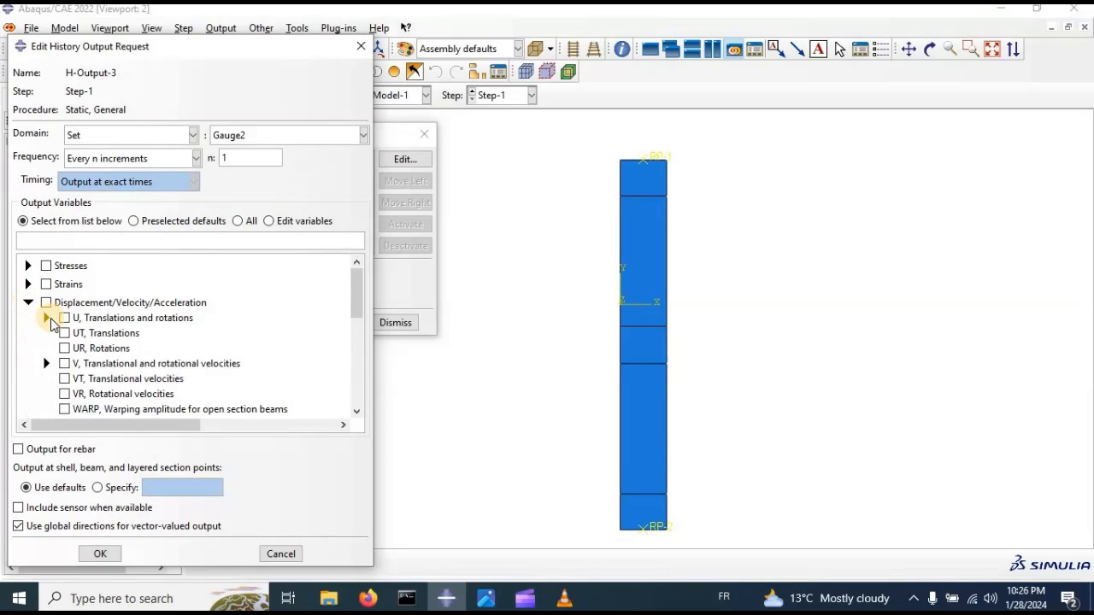
{"action": "left_click", "coordinate": [47, 318]}
{"action": "left_click", "coordinate": [83, 348]}
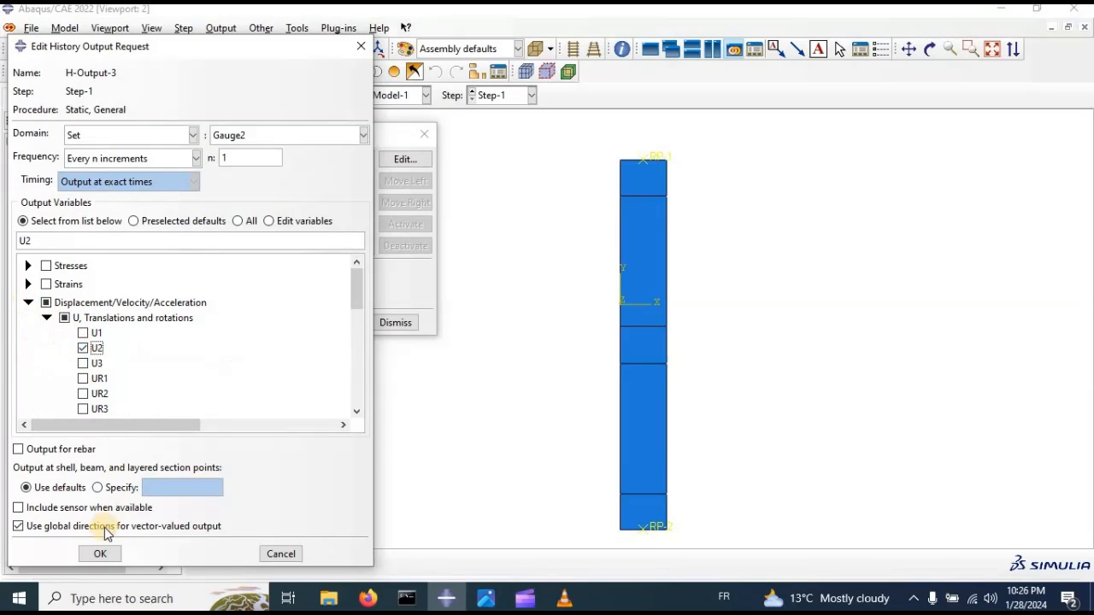
{"action": "left_click", "coordinate": [99, 554]}
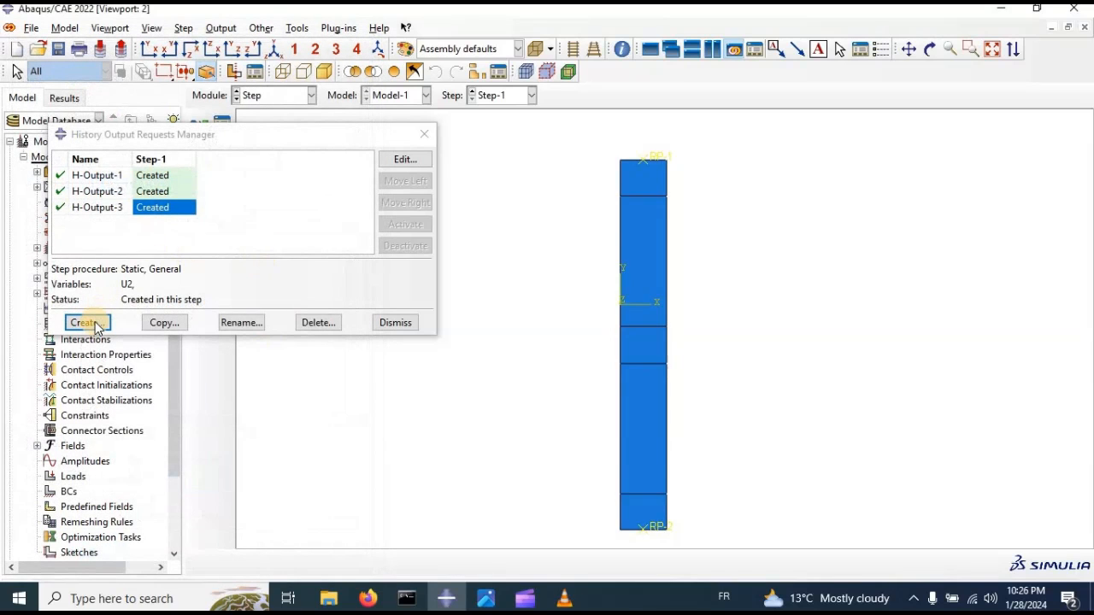
- Create a fourth history output request in Step-1 and set its domain to the set RF
{"action": "left_click", "coordinate": [90, 324]}
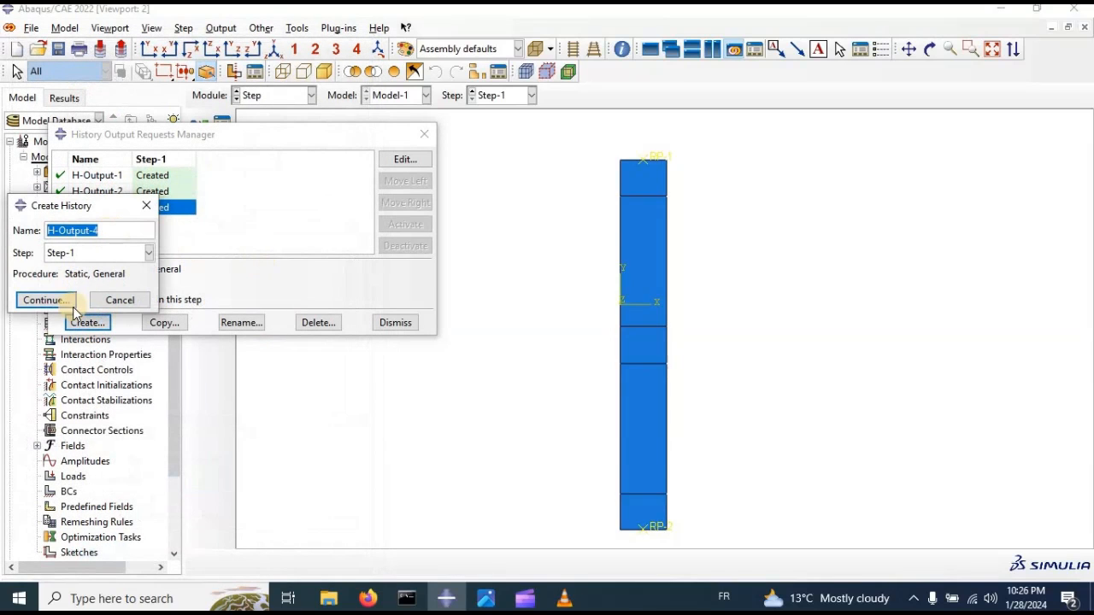
{"action": "left_click", "coordinate": [60, 303]}
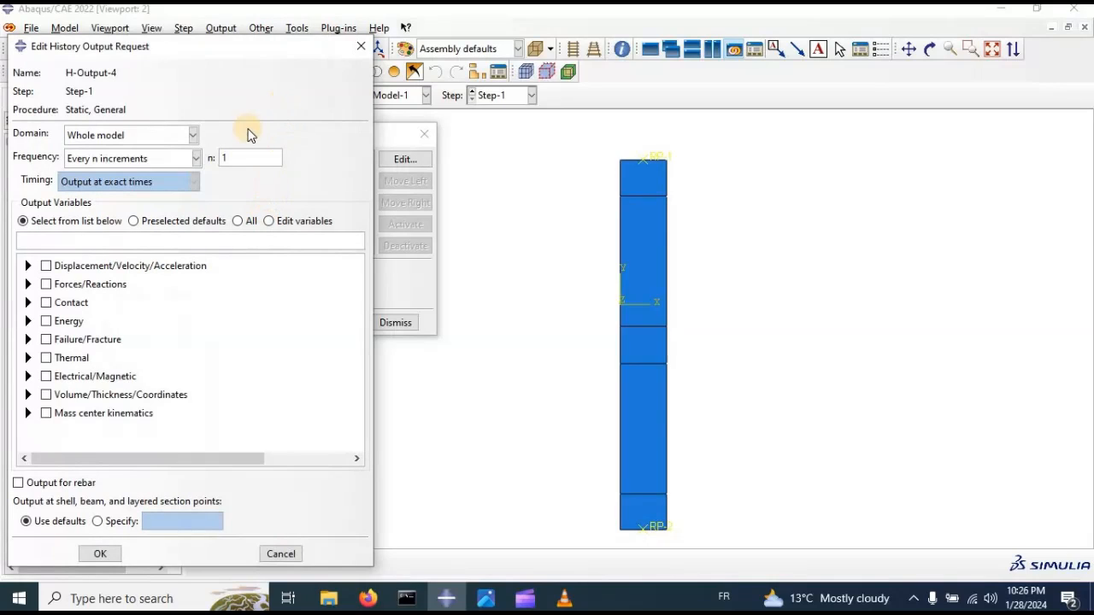
{"action": "left_click", "coordinate": [105, 142]}
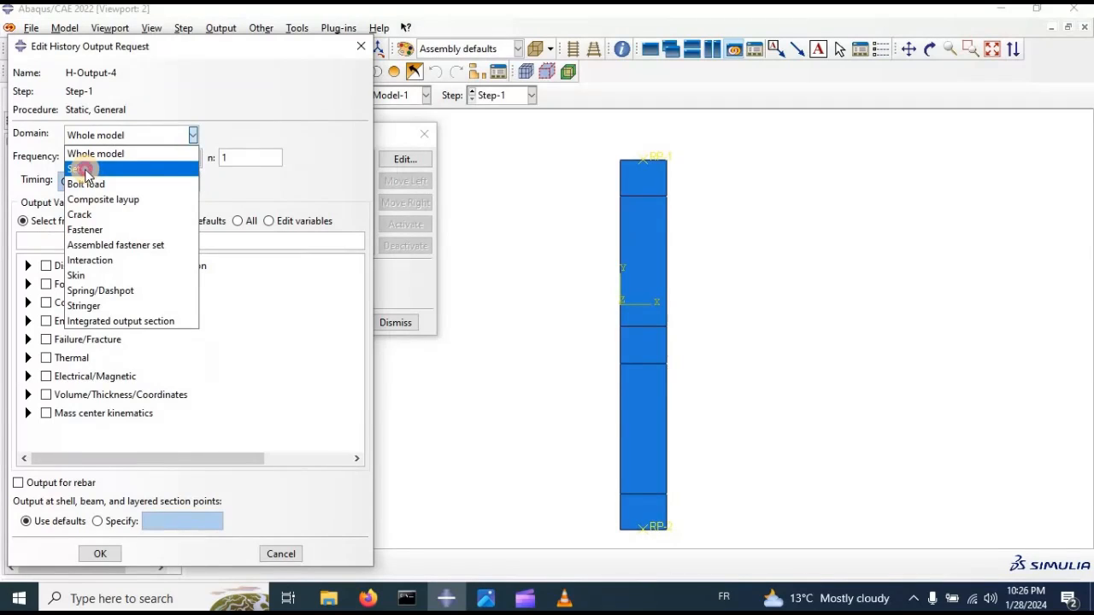
{"action": "left_click", "coordinate": [85, 171]}
{"action": "left_click", "coordinate": [243, 134]}
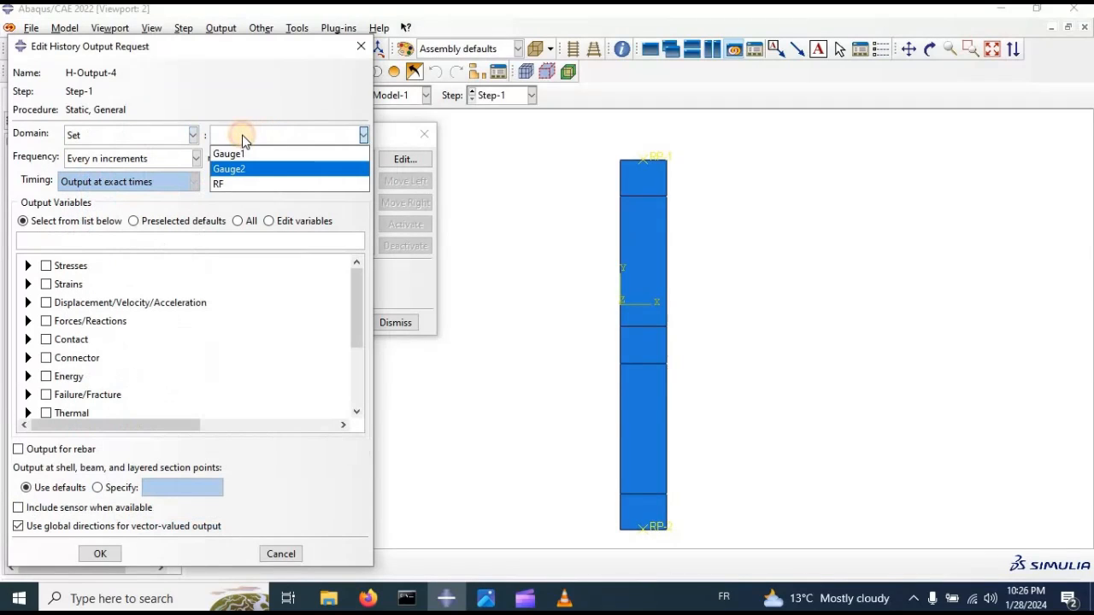
{"action": "left_click", "coordinate": [228, 184]}
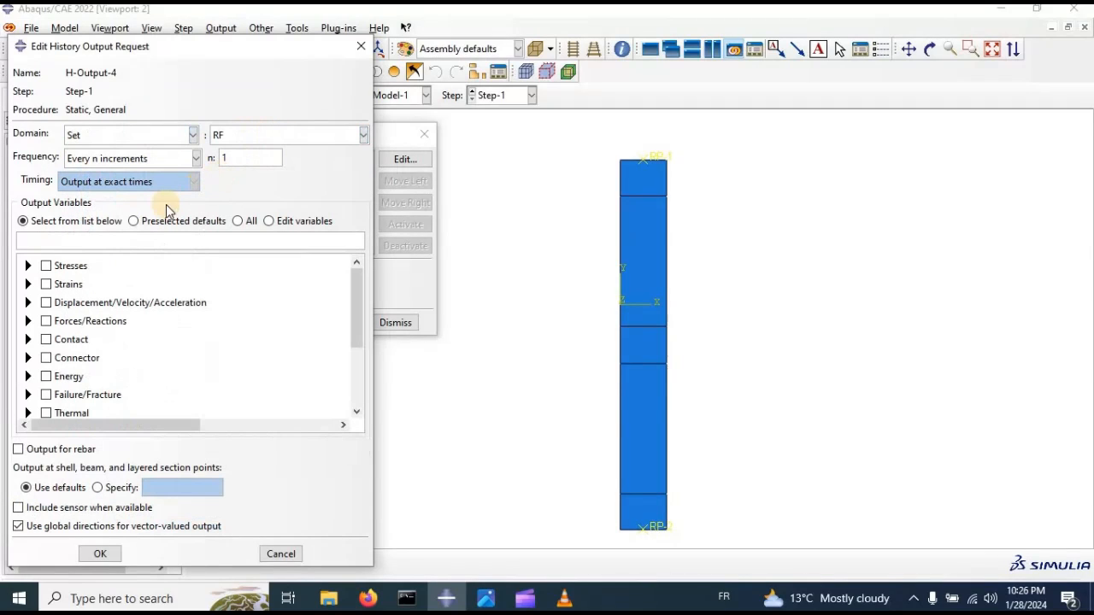
- Request the reaction force component RF2 for the RF history output, then accept it and close the requests manager
{"action": "left_click", "coordinate": [28, 321]}
{"action": "left_click", "coordinate": [46, 336]}
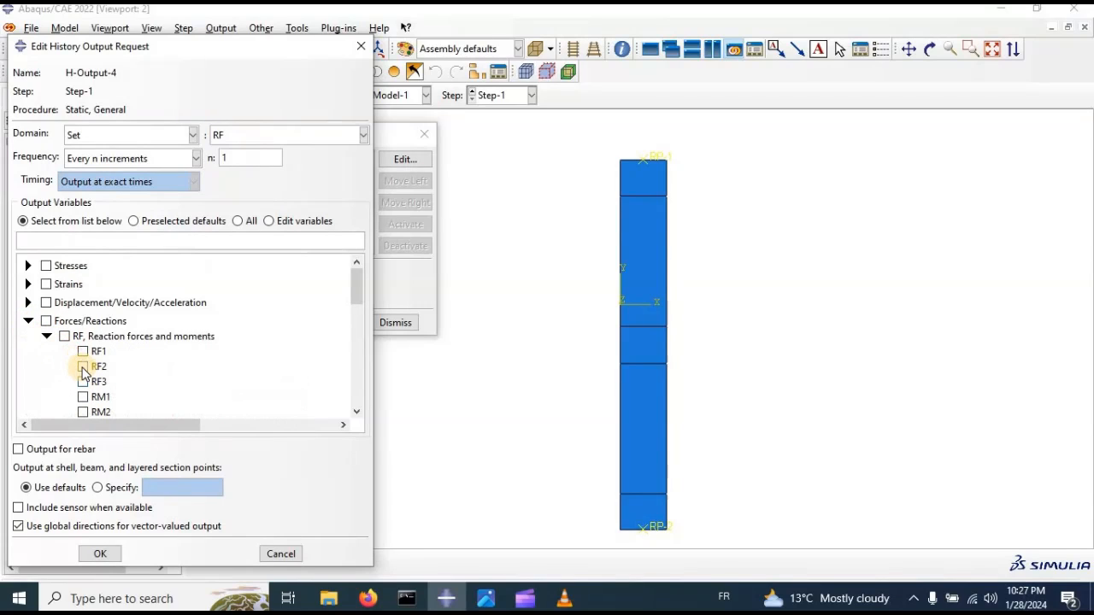
{"action": "left_click", "coordinate": [82, 365]}
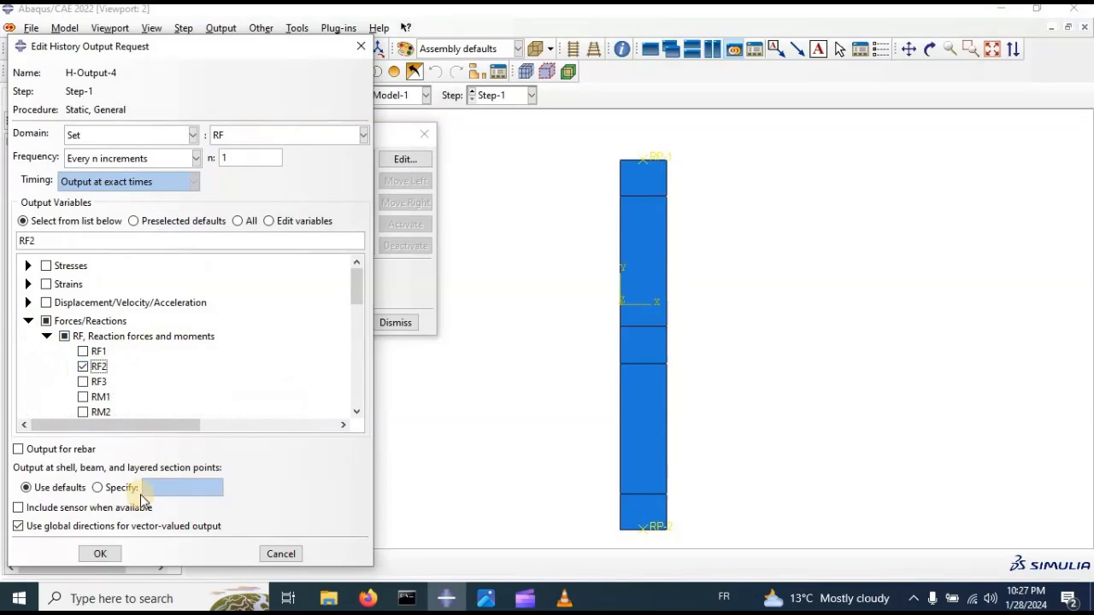
{"action": "left_click", "coordinate": [104, 554]}
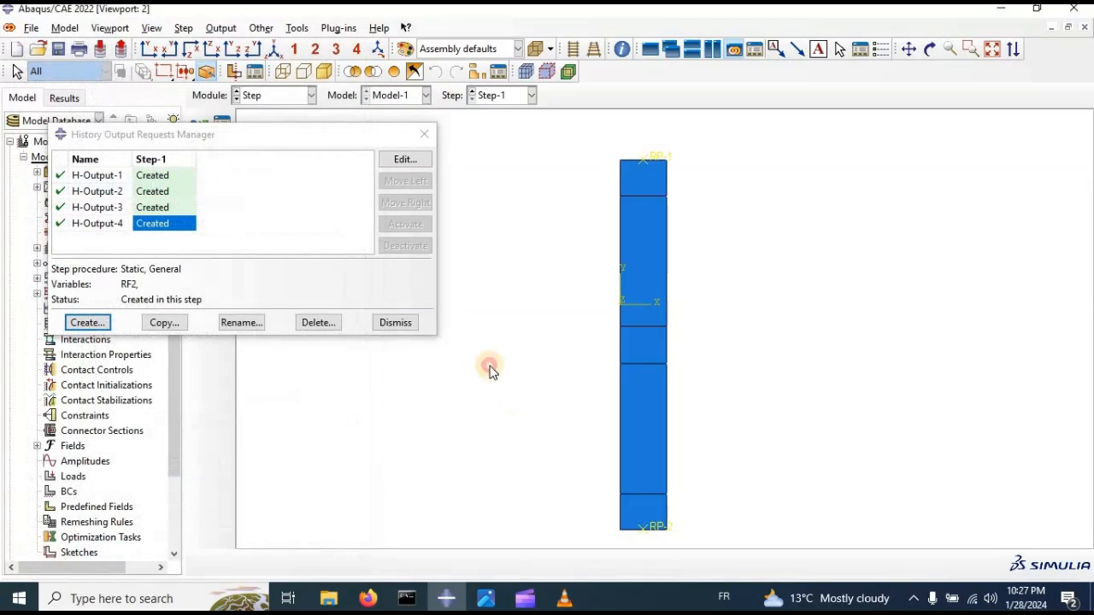
{"action": "left_click", "coordinate": [395, 323]}
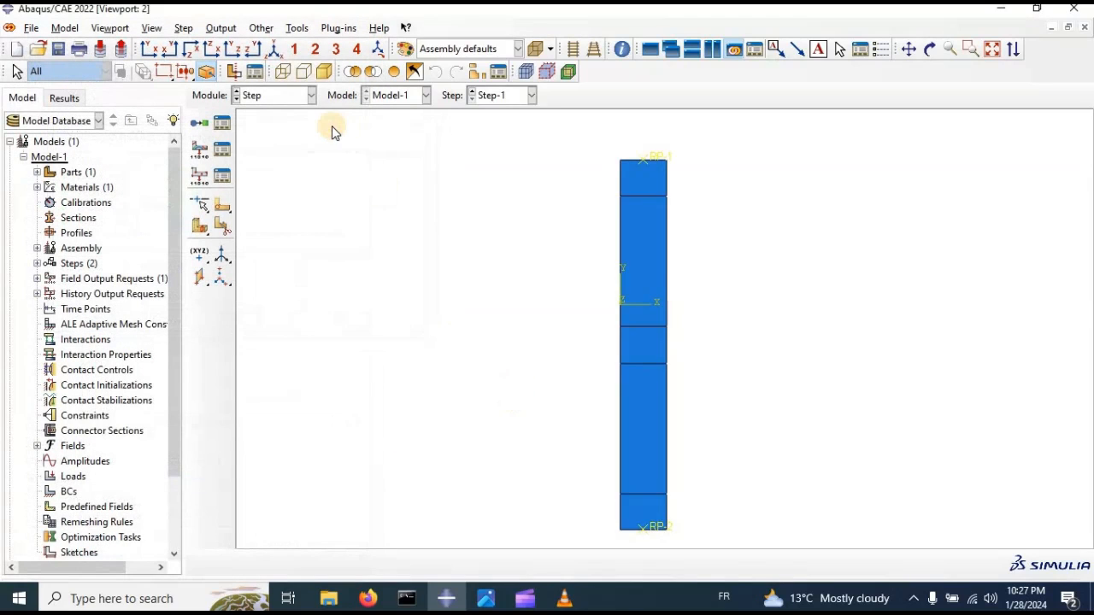
- Switch to the Interaction module and start a coupling constraint with reference point RP-1 as its control point
{"action": "left_click", "coordinate": [284, 96]}
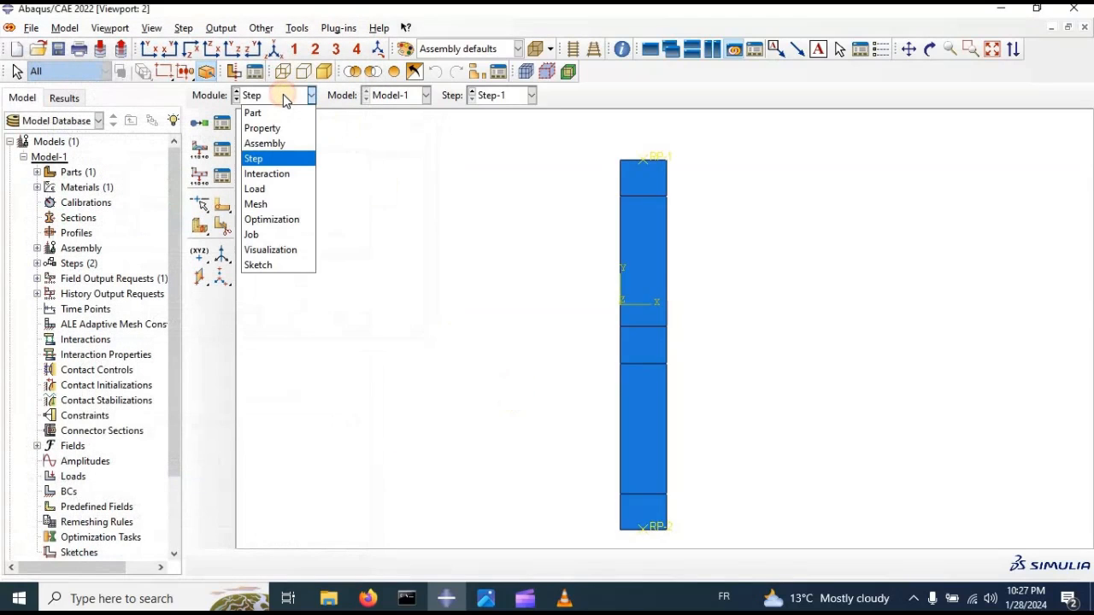
{"action": "left_click", "coordinate": [278, 174]}
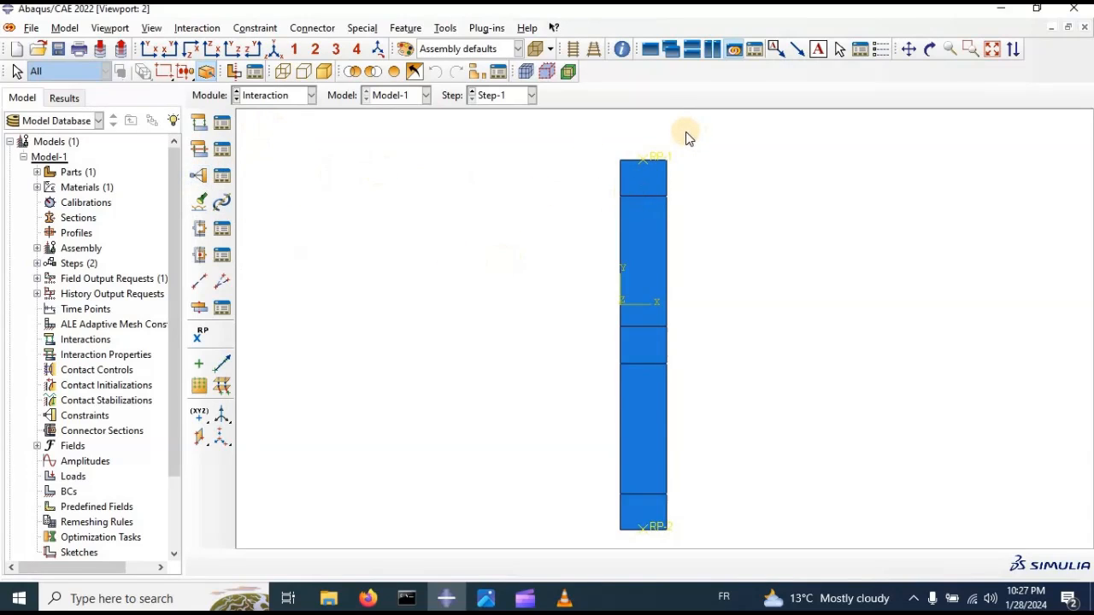
{"action": "scroll", "coordinate": [645, 137], "scroll_direction": "up", "scroll_amount": 1}
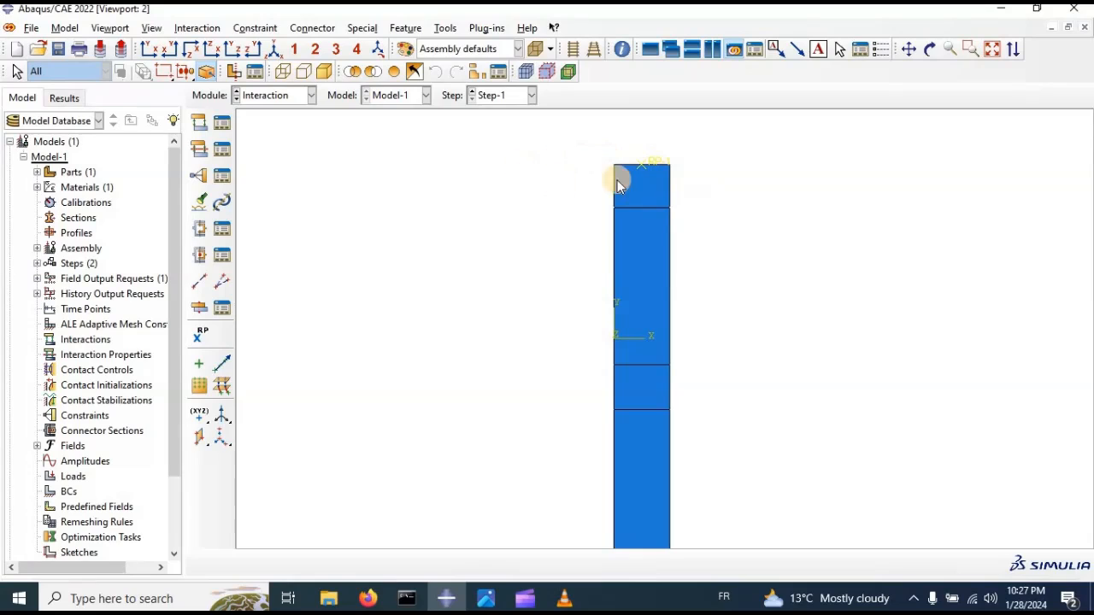
{"action": "scroll", "coordinate": [626, 159], "scroll_direction": "down", "scroll_amount": 2}
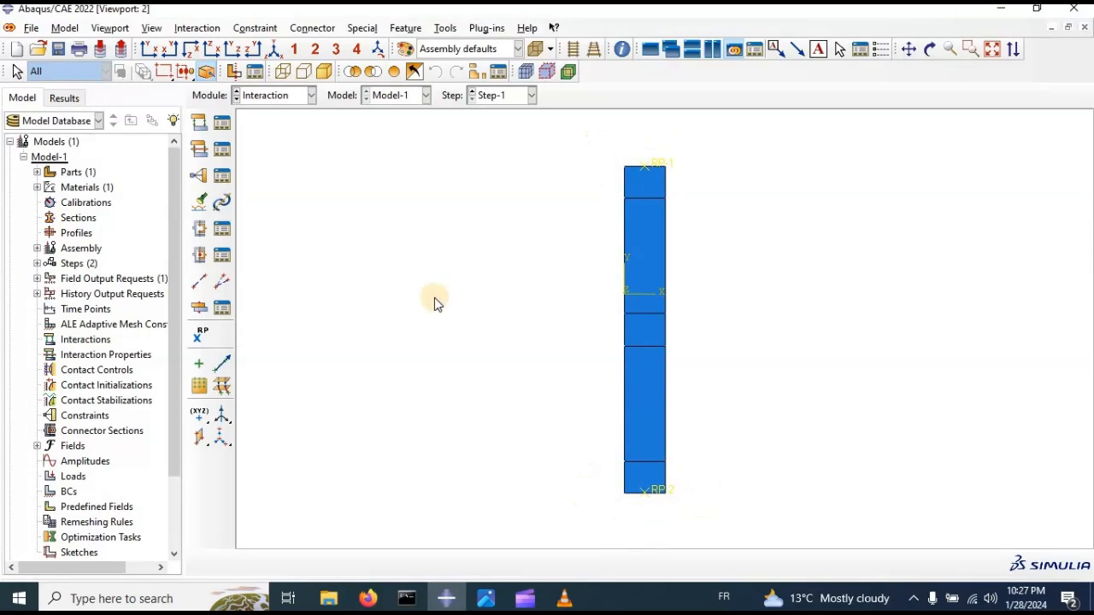
{"action": "left_click", "coordinate": [198, 178]}
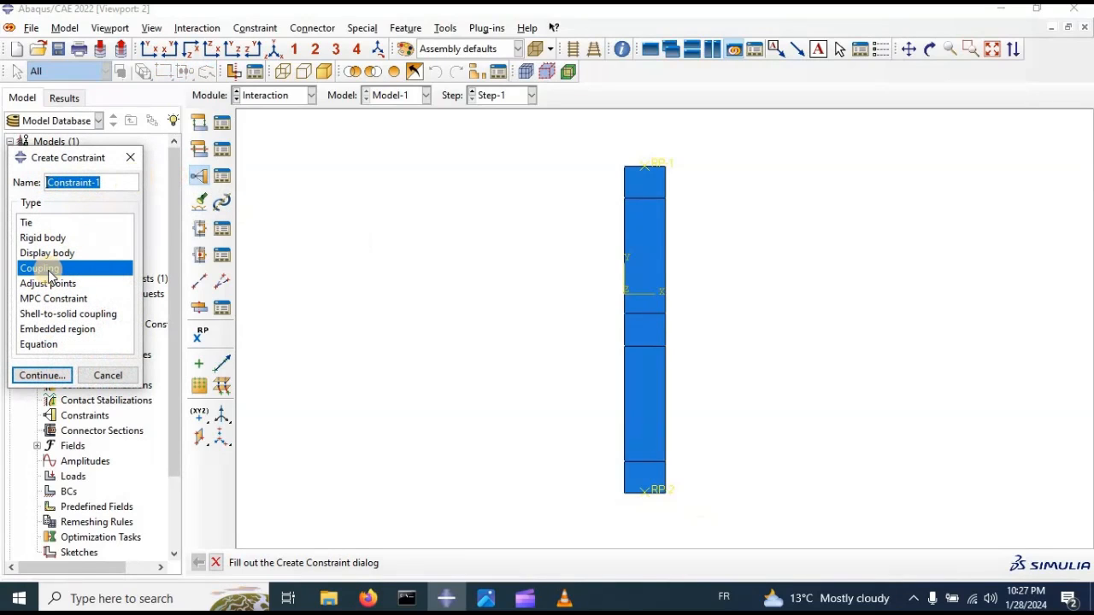
{"action": "left_click", "coordinate": [54, 376]}
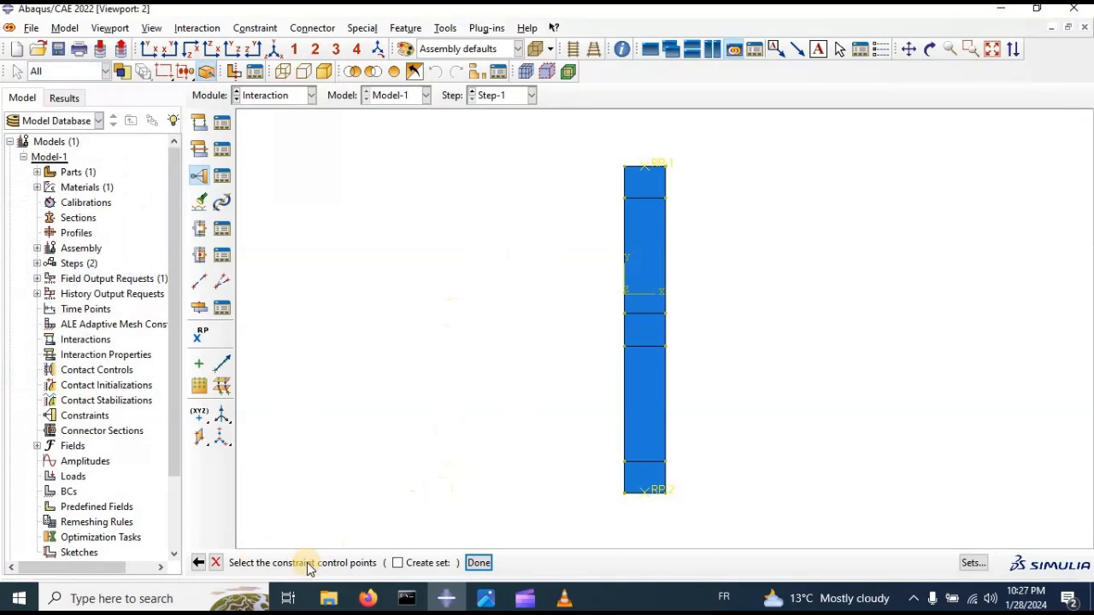
{"action": "left_click", "coordinate": [654, 167]}
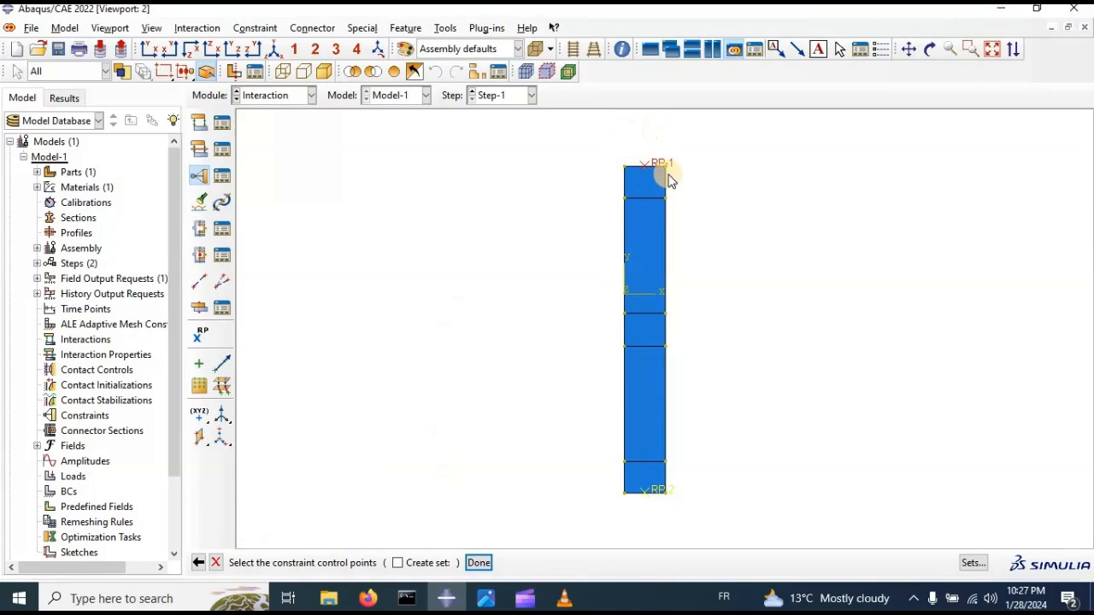
{"action": "left_click", "coordinate": [479, 562]}
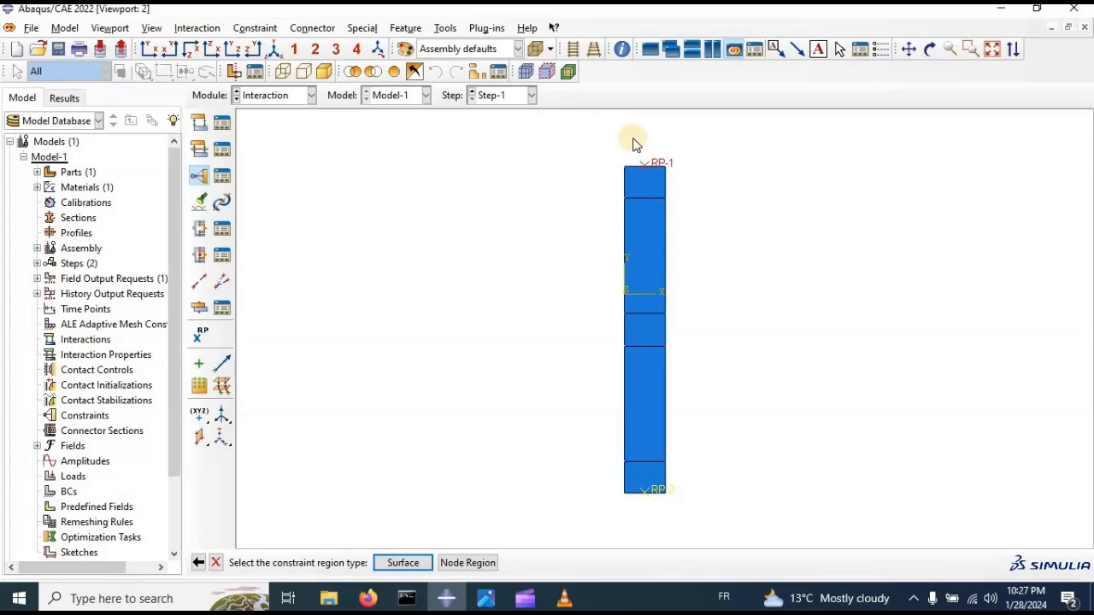
{"action": "left_click", "coordinate": [417, 563]}
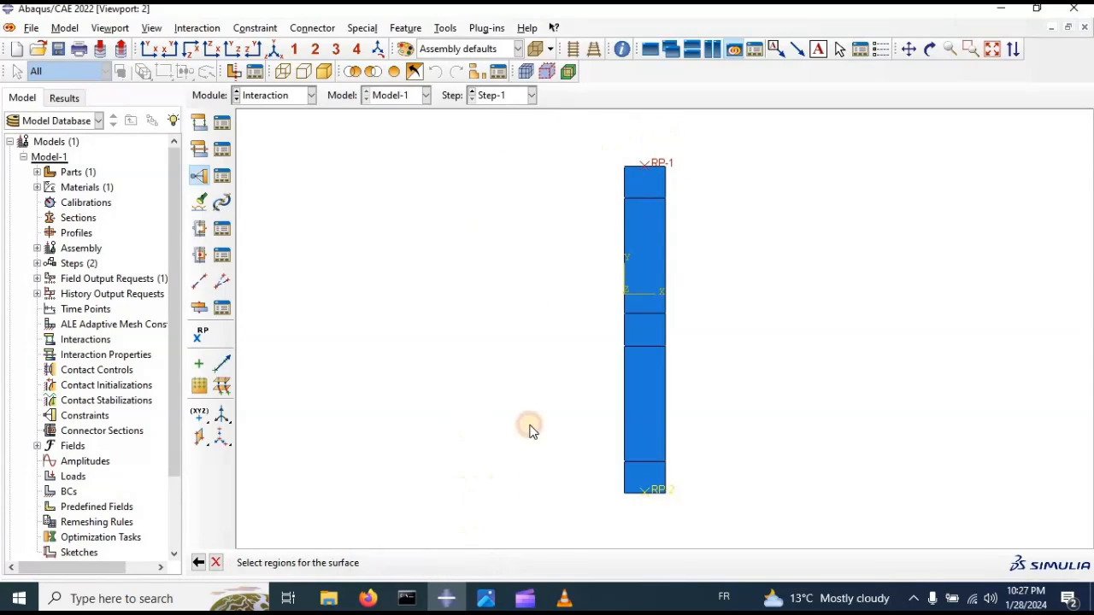
{"action": "left_click", "coordinate": [647, 179]}
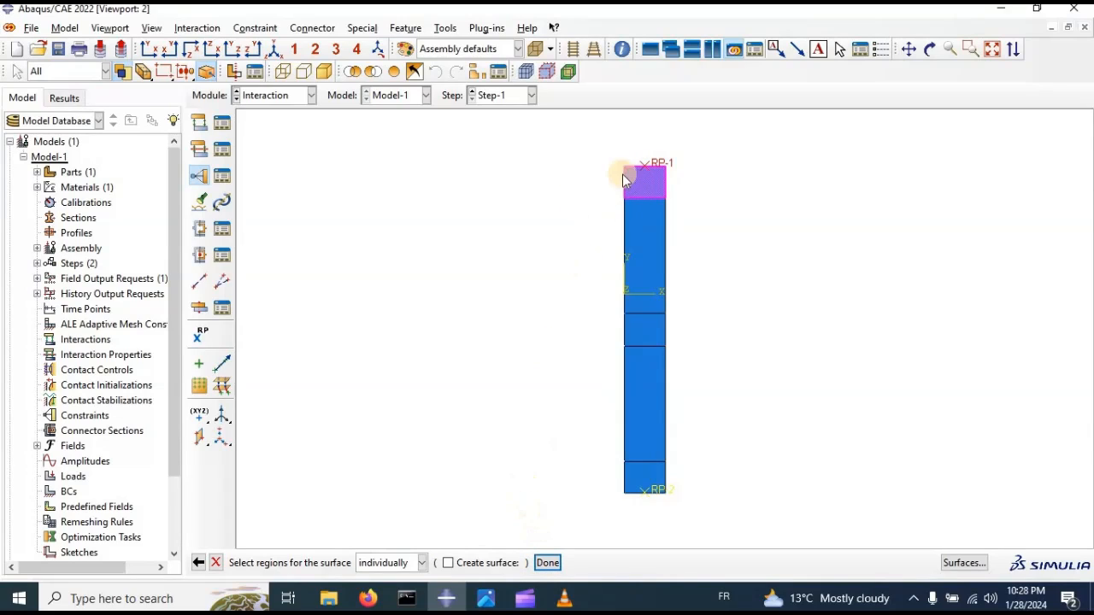
{"action": "left_click", "coordinate": [547, 563]}
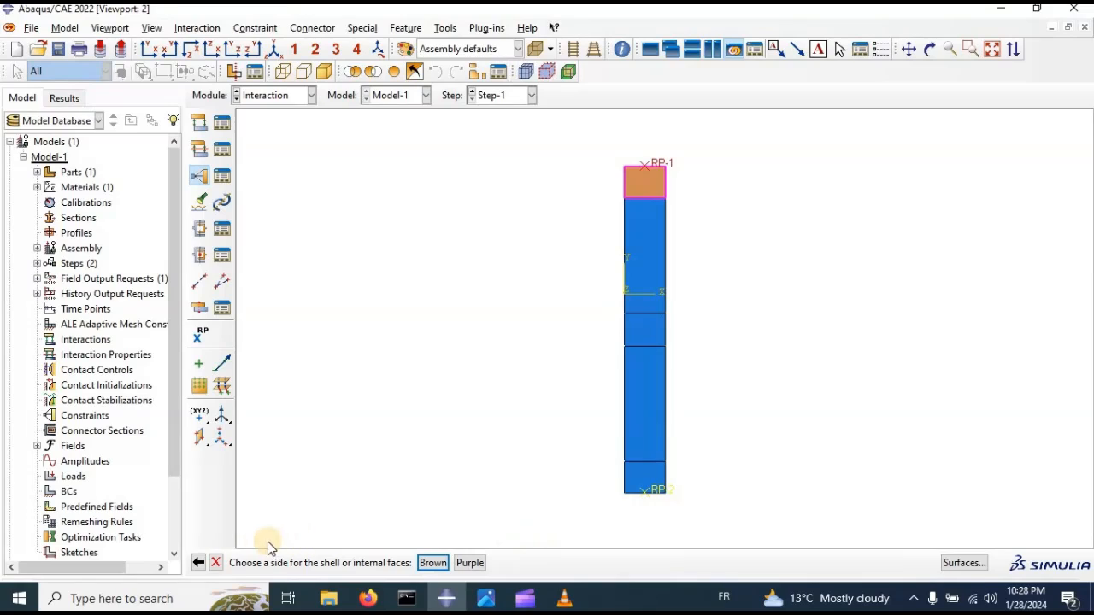
{"action": "left_click", "coordinate": [199, 563]}
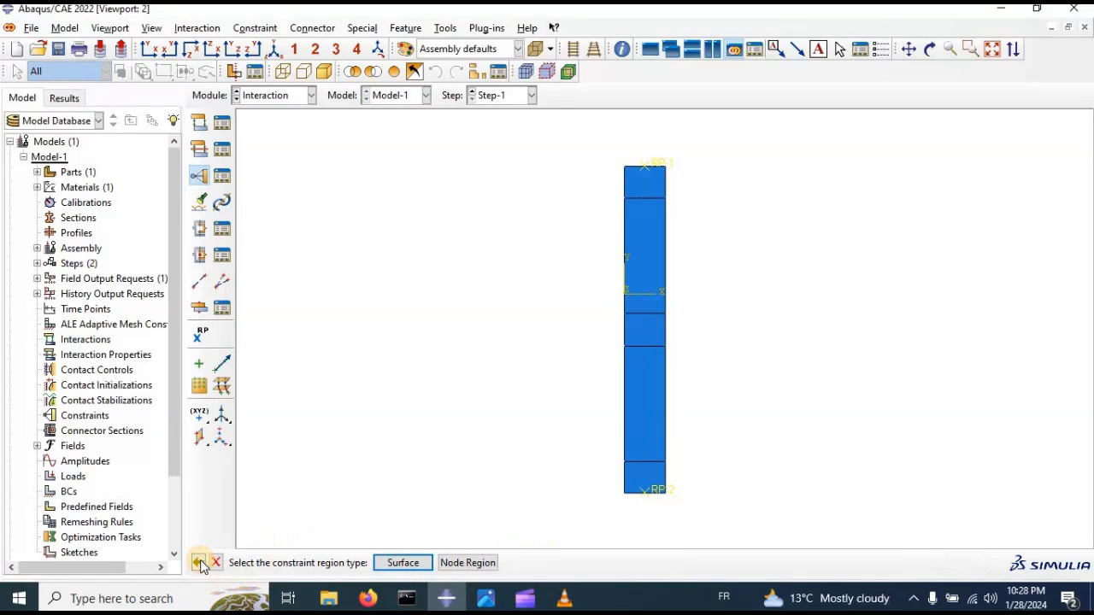
- Use the strip's uppermost partition face as the coupling's node region and accept a kinematic coupling of all six degrees of freedom
{"action": "left_click", "coordinate": [467, 564]}
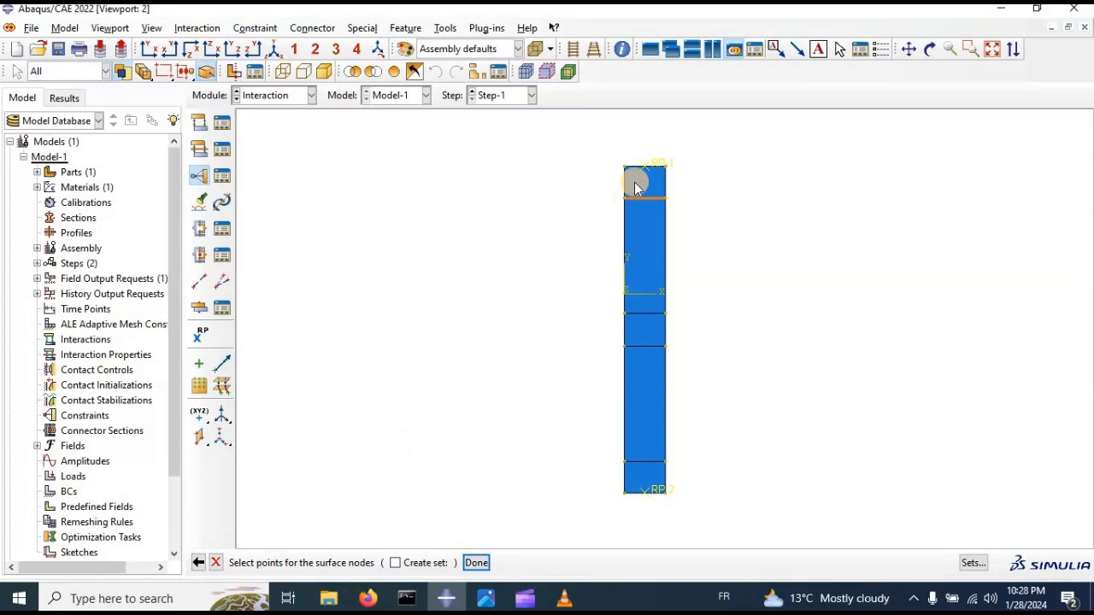
{"action": "left_click", "coordinate": [635, 186]}
{"action": "left_click", "coordinate": [476, 562]}
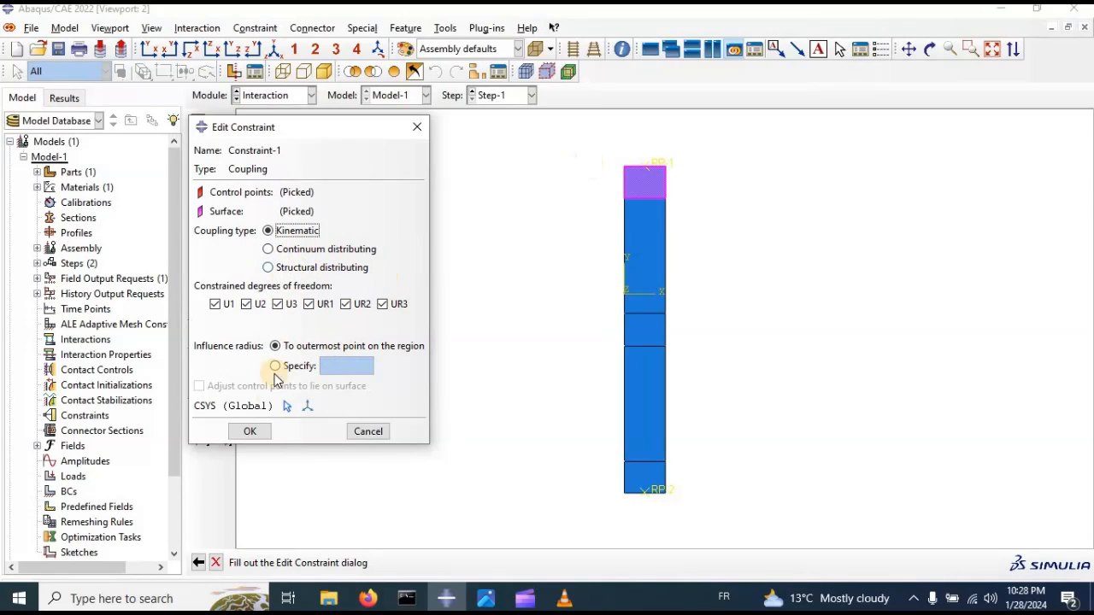
{"action": "left_click", "coordinate": [254, 433]}
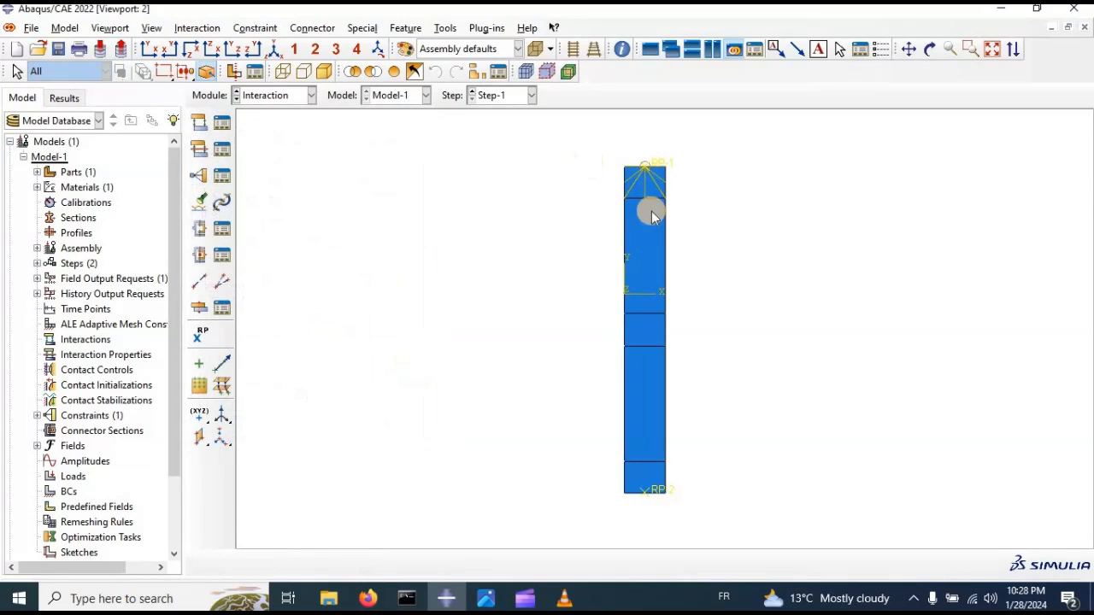
- Start a second coupling constraint, Constraint-2, with reference point RP-2 as its control point
{"action": "left_click", "coordinate": [201, 174]}
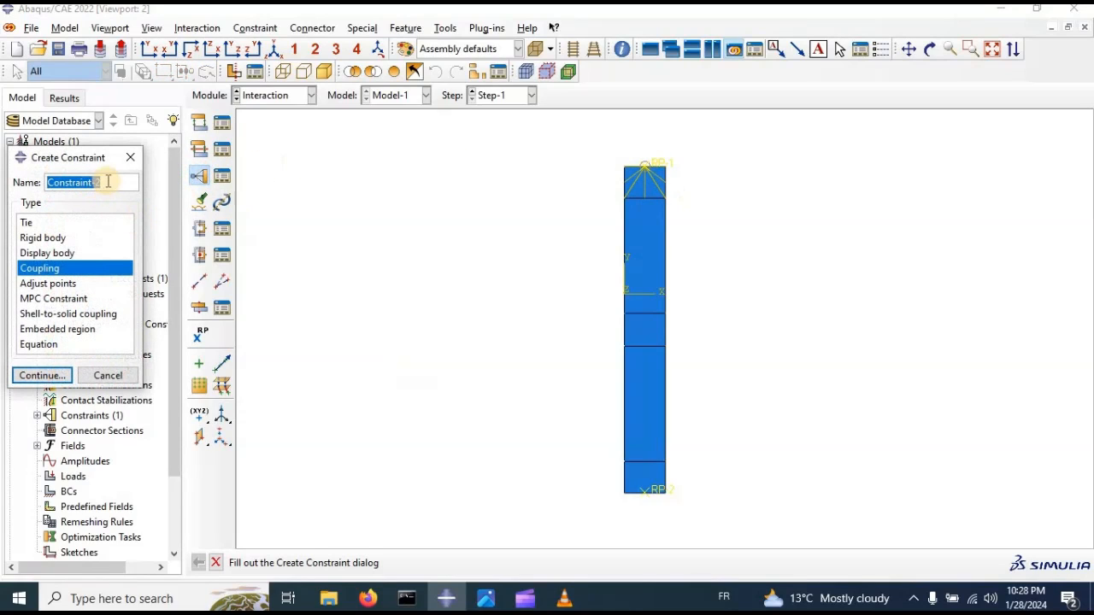
{"action": "left_click", "coordinate": [48, 381]}
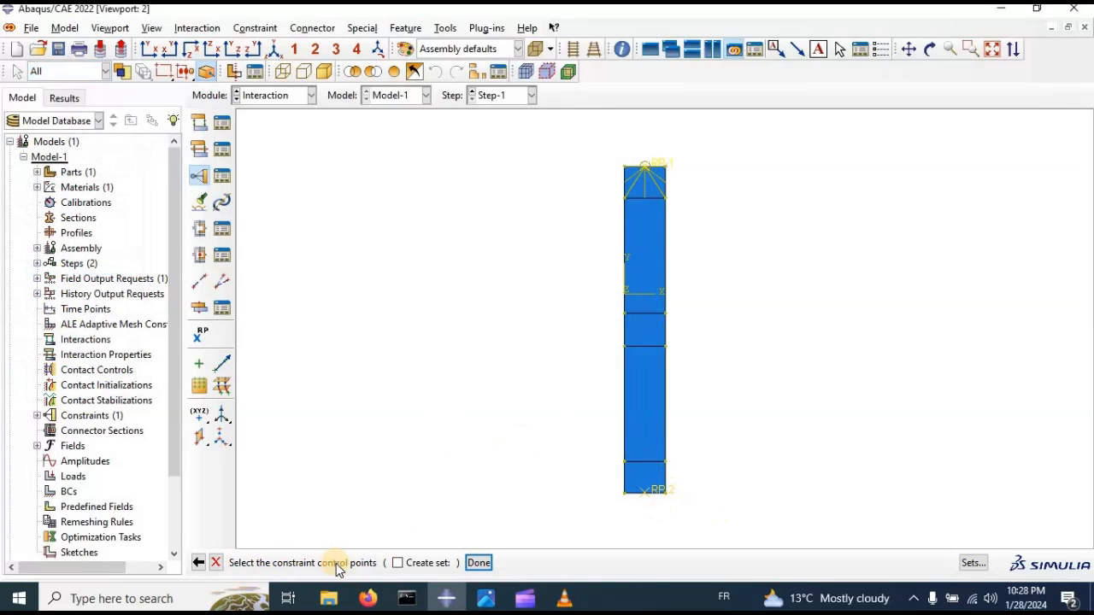
{"action": "left_click", "coordinate": [663, 494]}
{"action": "left_click", "coordinate": [196, 563]}
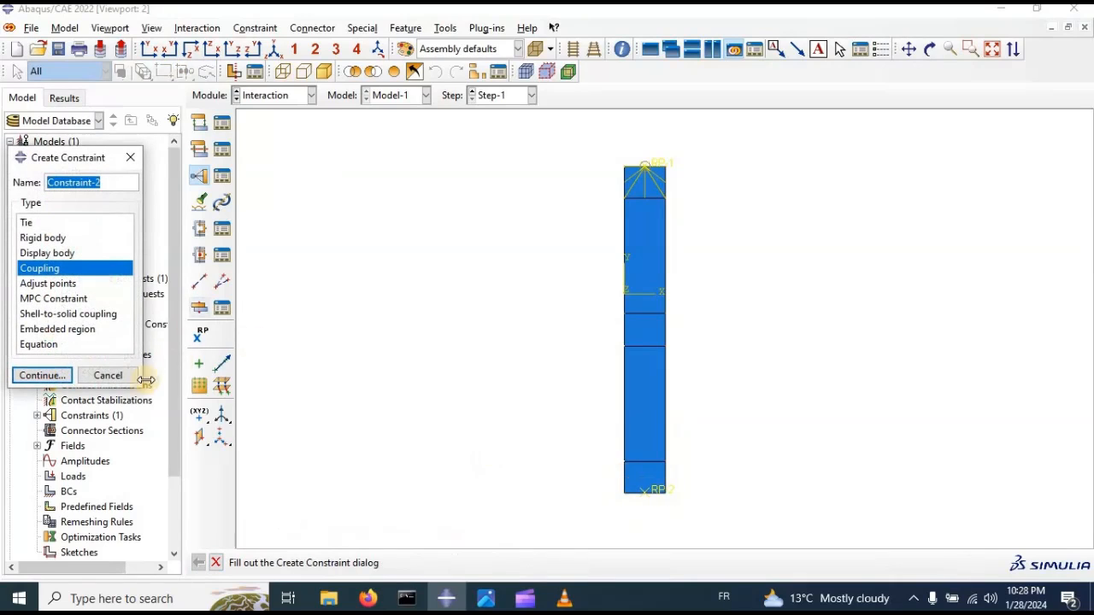
{"action": "left_click", "coordinate": [47, 375]}
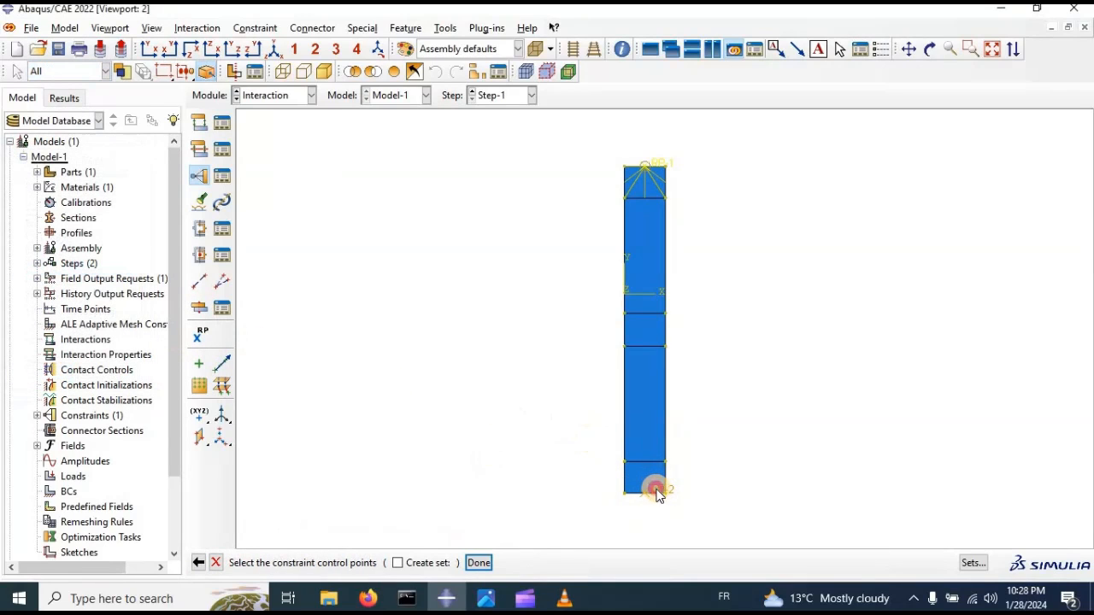
{"action": "left_click", "coordinate": [656, 492]}
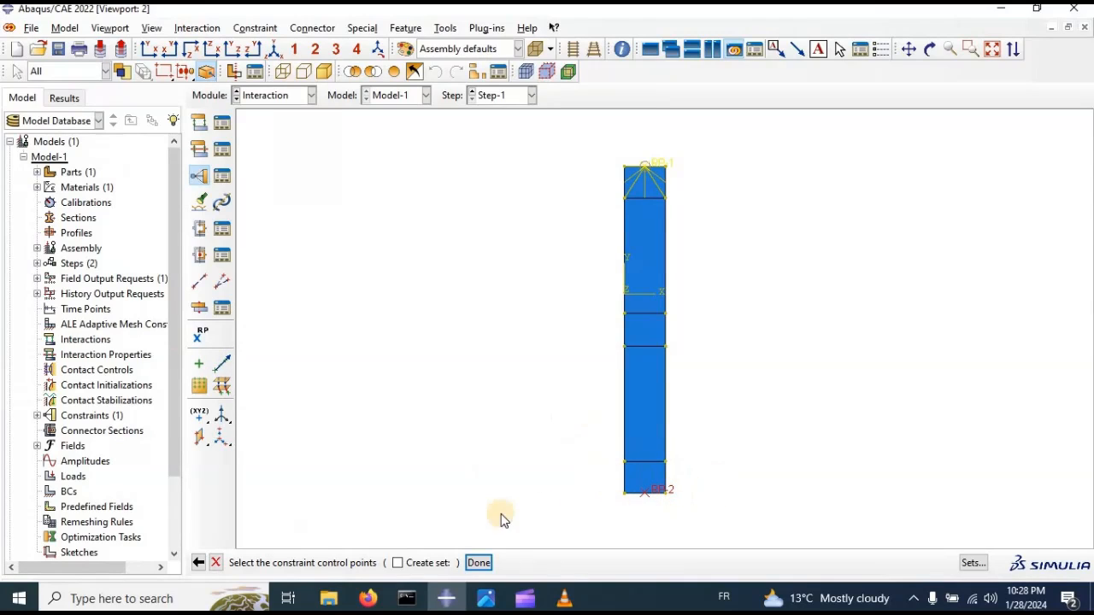
{"action": "left_click", "coordinate": [480, 562]}
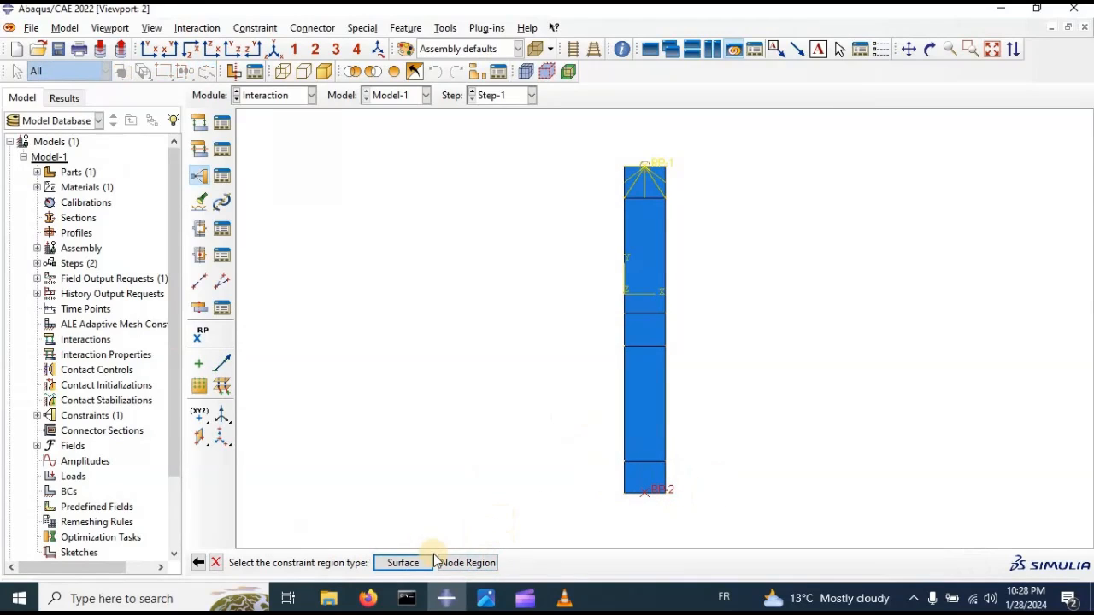
- Use the strip's lowermost partition face as the coupling's node region and accept a kinematic coupling of all six degrees of freedom
{"action": "left_click", "coordinate": [481, 563]}
{"action": "left_click", "coordinate": [647, 483]}
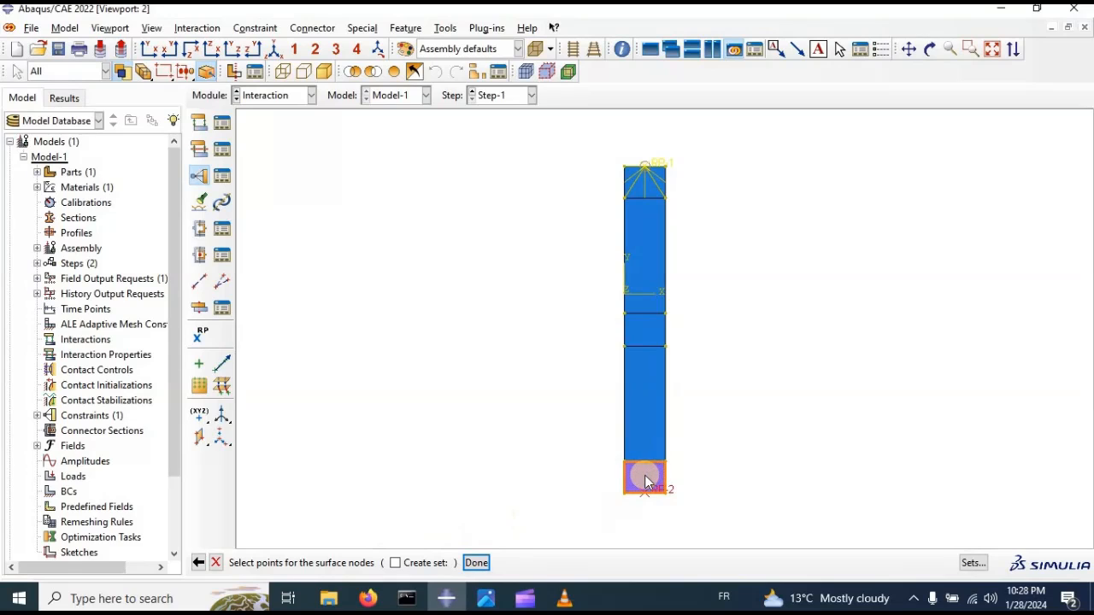
{"action": "left_click", "coordinate": [476, 562]}
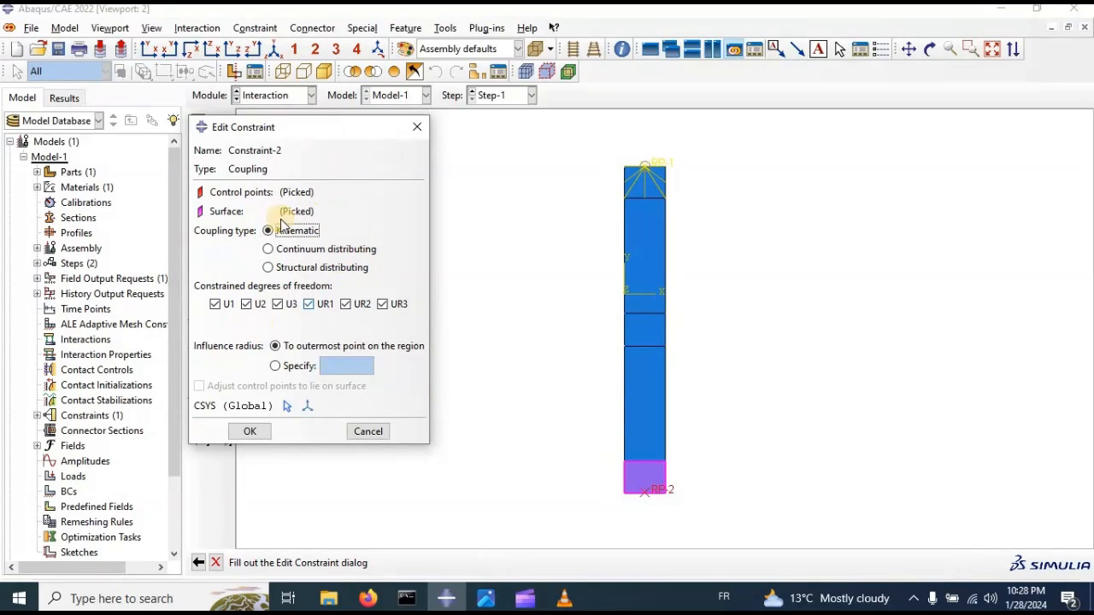
{"action": "left_click", "coordinate": [251, 432]}
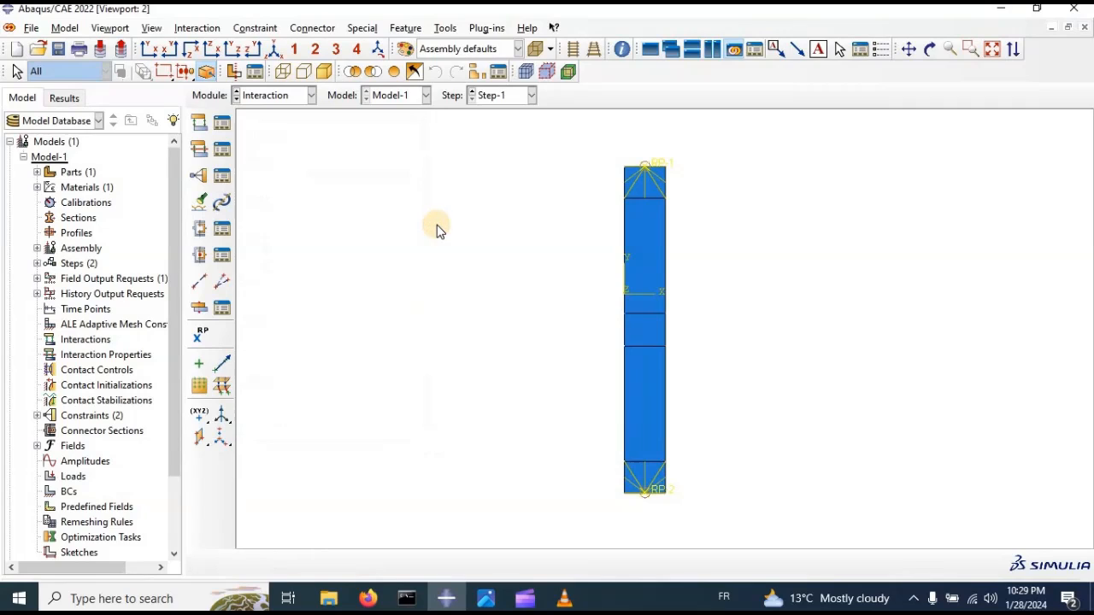
- Switch to the Load module and start a mechanical Symmetry/Antisymmetry/Encastre boundary condition, BC-1, in the Initial step
{"action": "left_click", "coordinate": [272, 97]}
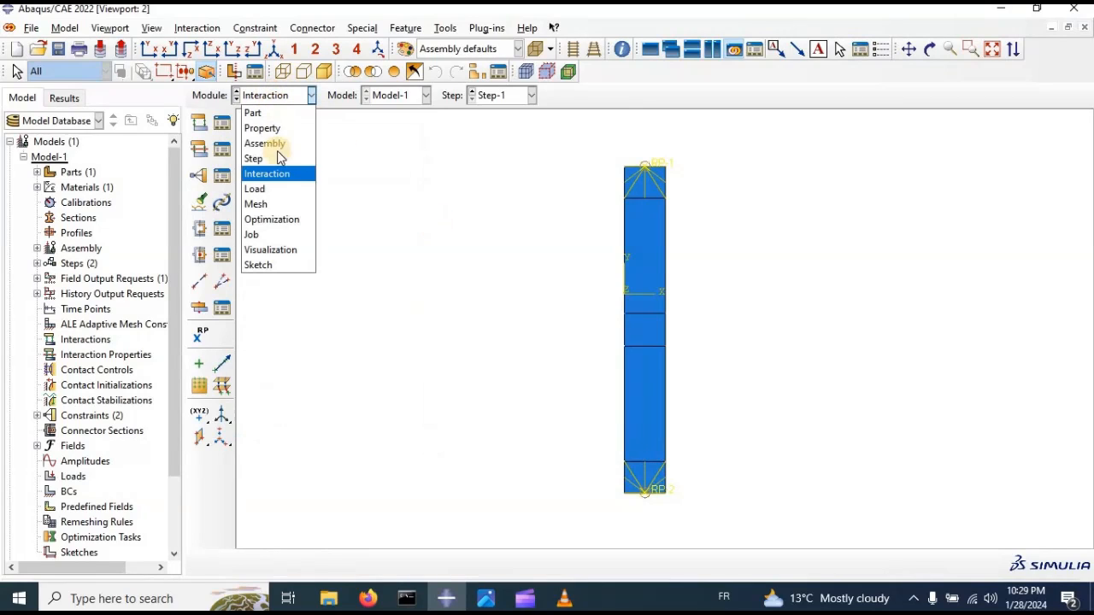
{"action": "left_click", "coordinate": [275, 191]}
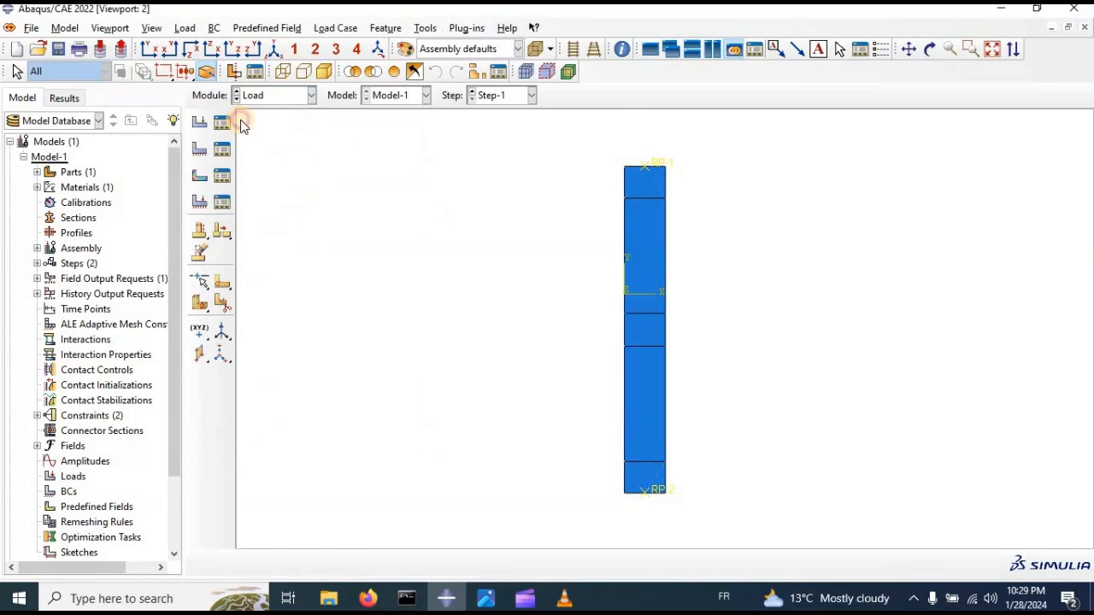
{"action": "left_click", "coordinate": [200, 153]}
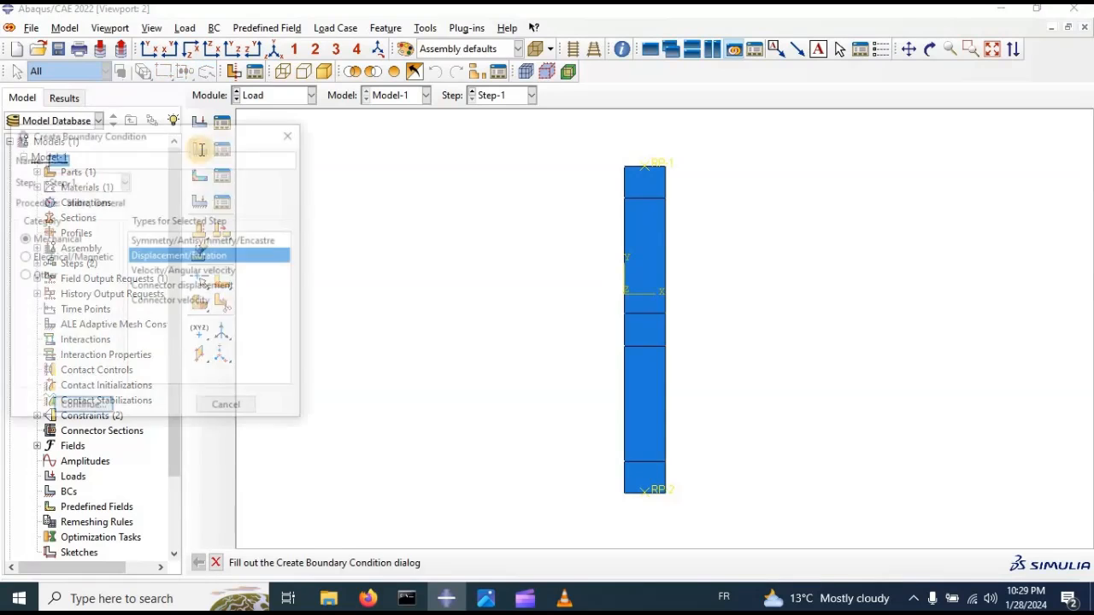
{"action": "left_click", "coordinate": [118, 182]}
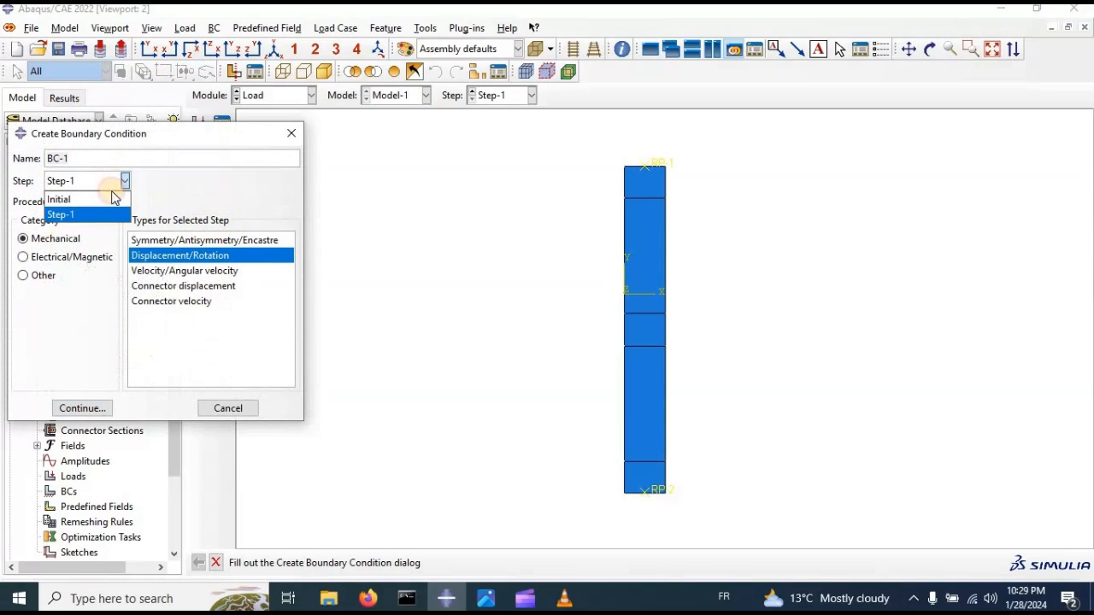
{"action": "left_click", "coordinate": [124, 197]}
{"action": "left_click", "coordinate": [205, 242]}
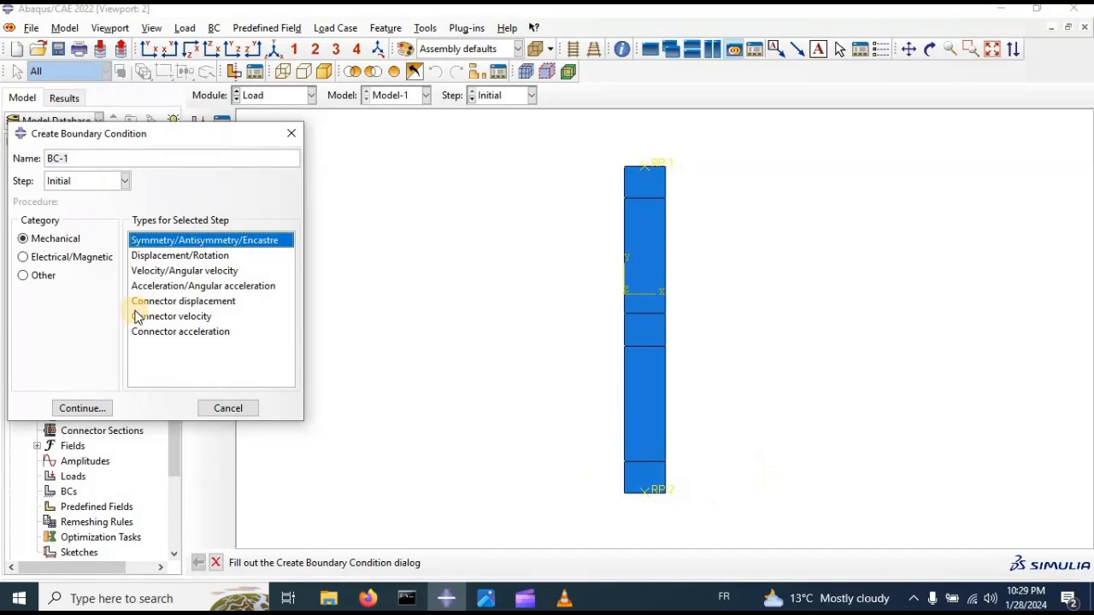
{"action": "left_click", "coordinate": [85, 408]}
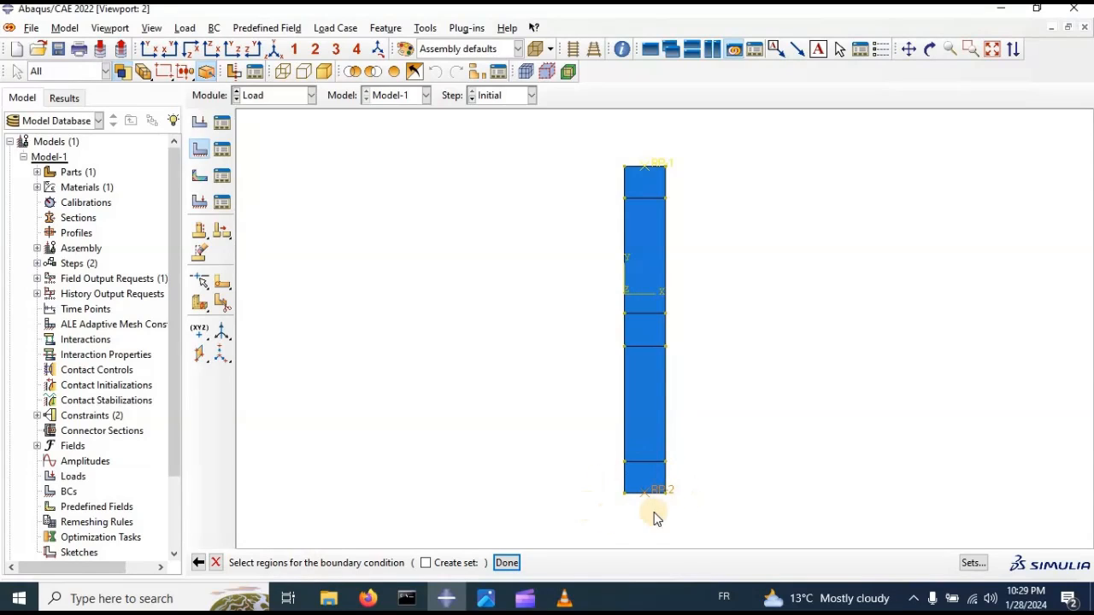
- Apply BC-1 to reference point RP-2 as ENCASTRE and accept it
{"action": "left_click", "coordinate": [641, 483]}
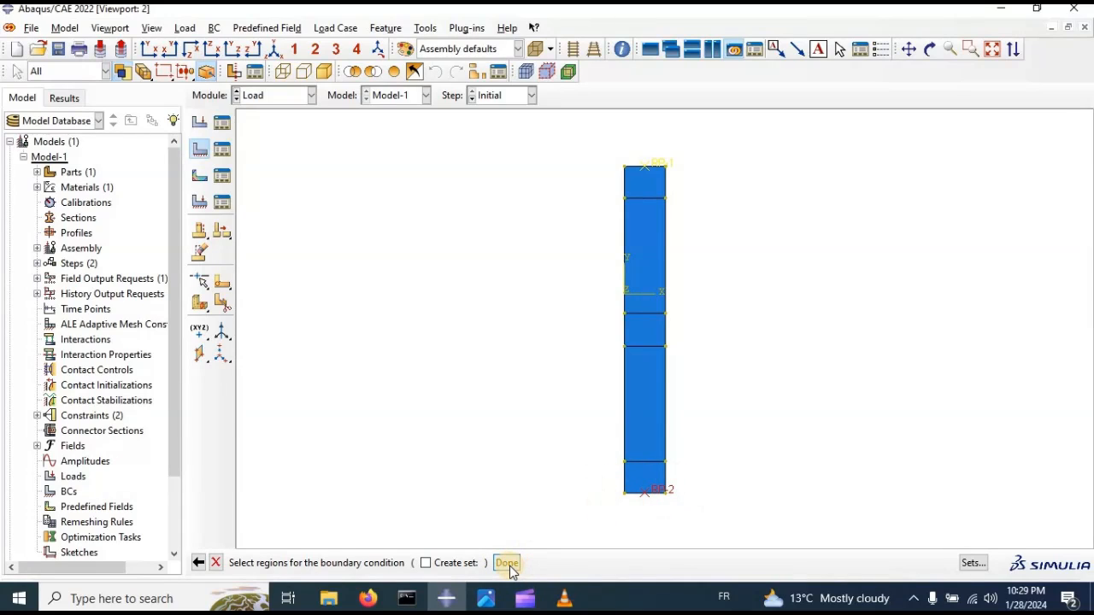
{"action": "left_click", "coordinate": [508, 564]}
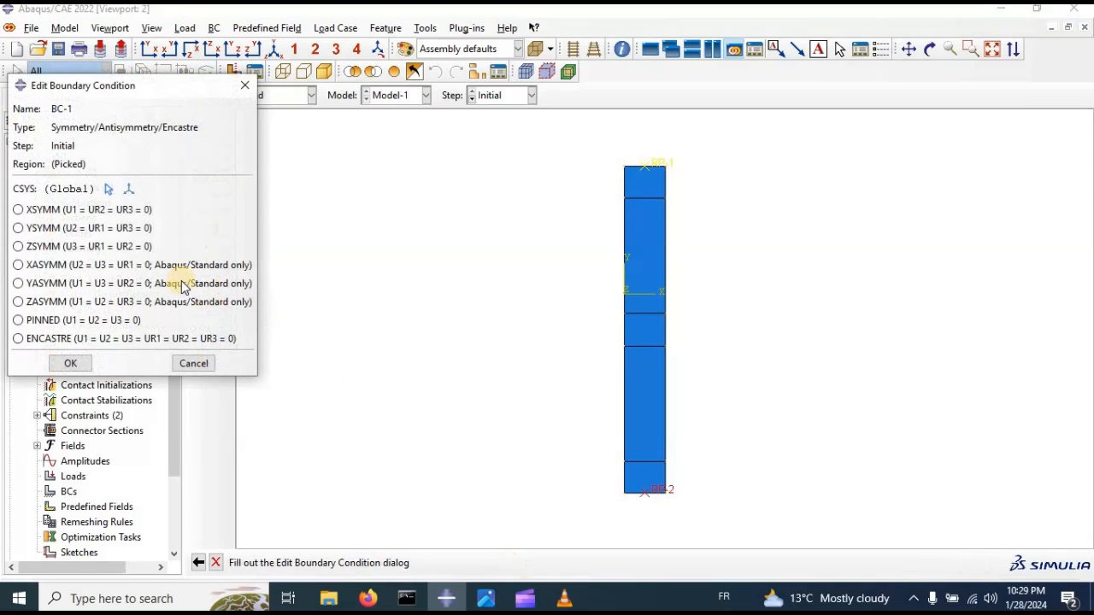
{"action": "left_click", "coordinate": [38, 338]}
{"action": "left_click", "coordinate": [70, 364]}
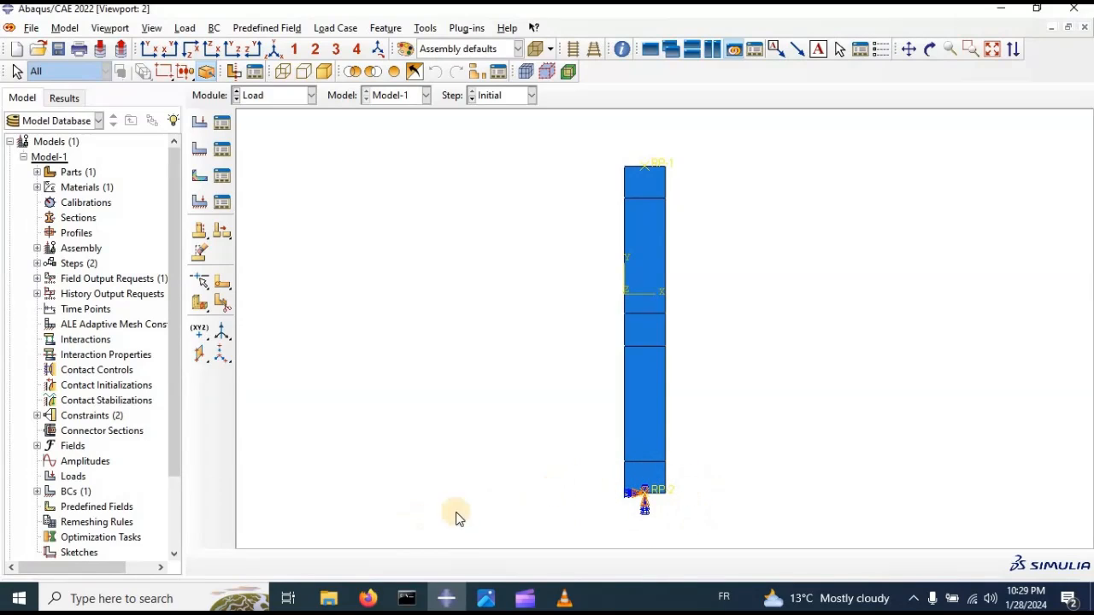
- Start a Displacement/Rotation boundary condition, BC-2, in the Initial step with reference point RP-1 as its region
{"action": "left_click", "coordinate": [197, 150]}
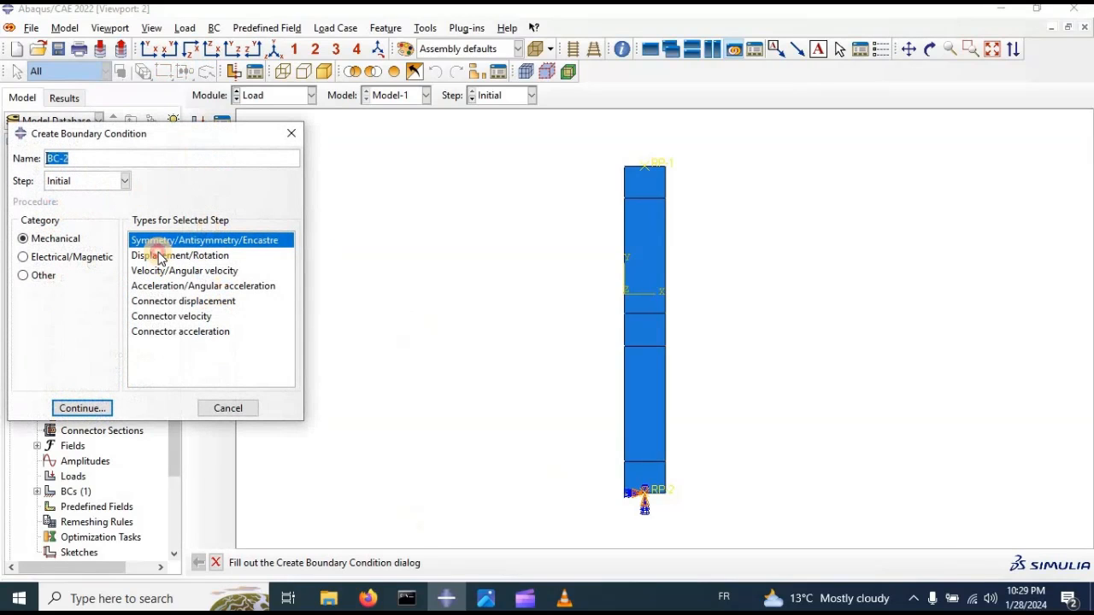
{"action": "left_click", "coordinate": [159, 257]}
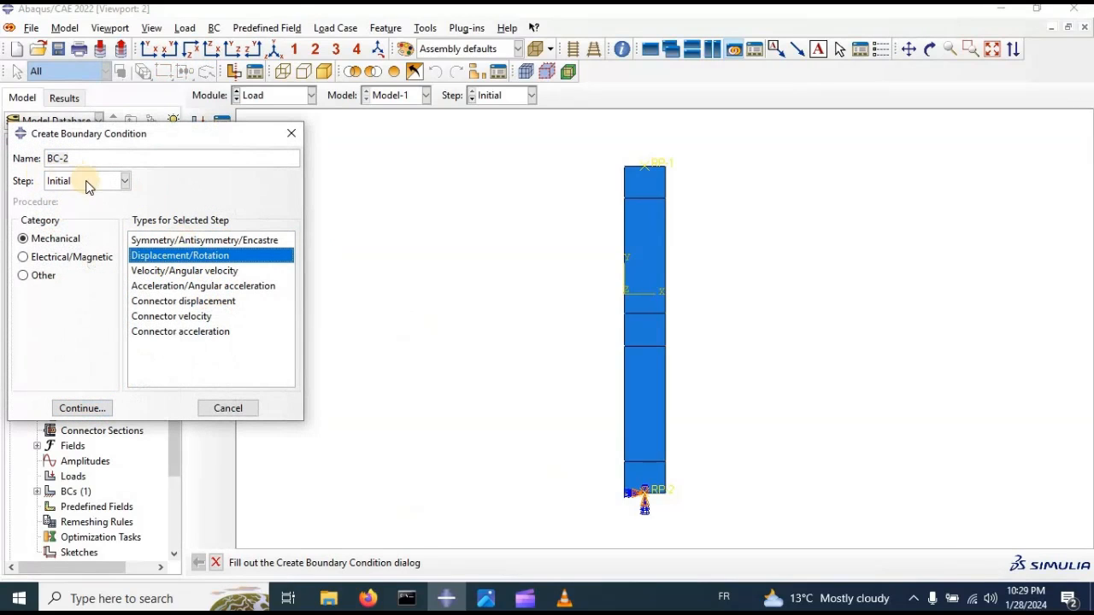
{"action": "left_click", "coordinate": [62, 408]}
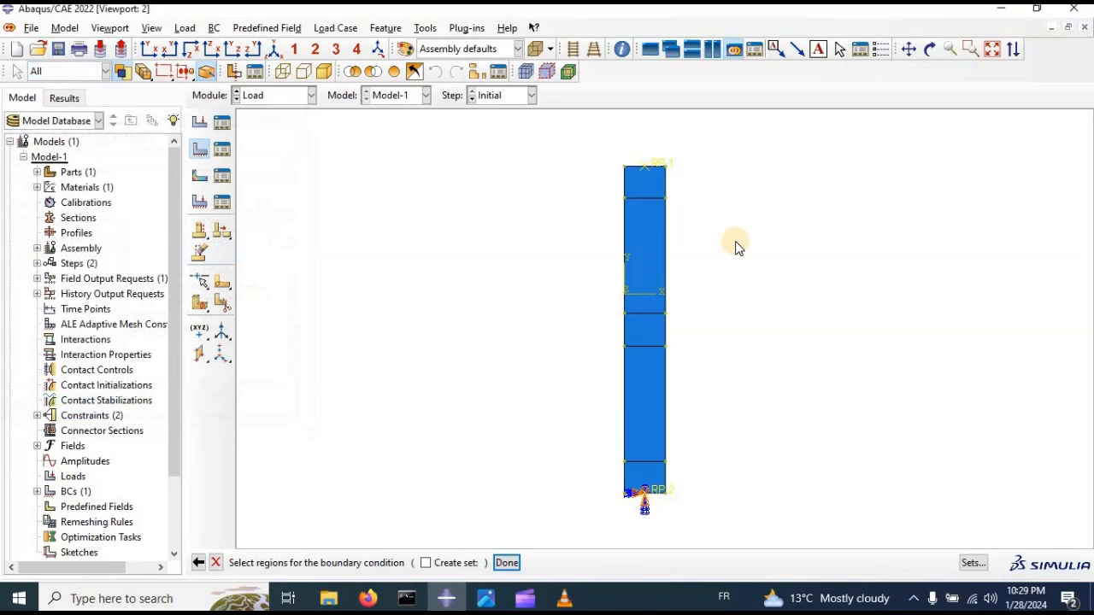
{"action": "left_click", "coordinate": [665, 168]}
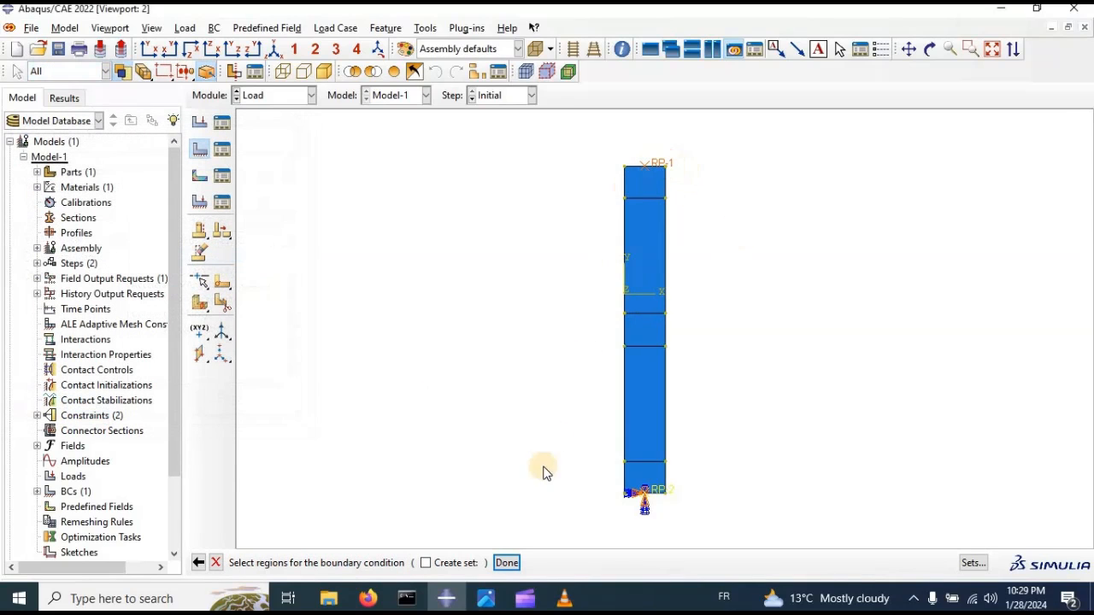
{"action": "left_click", "coordinate": [506, 563]}
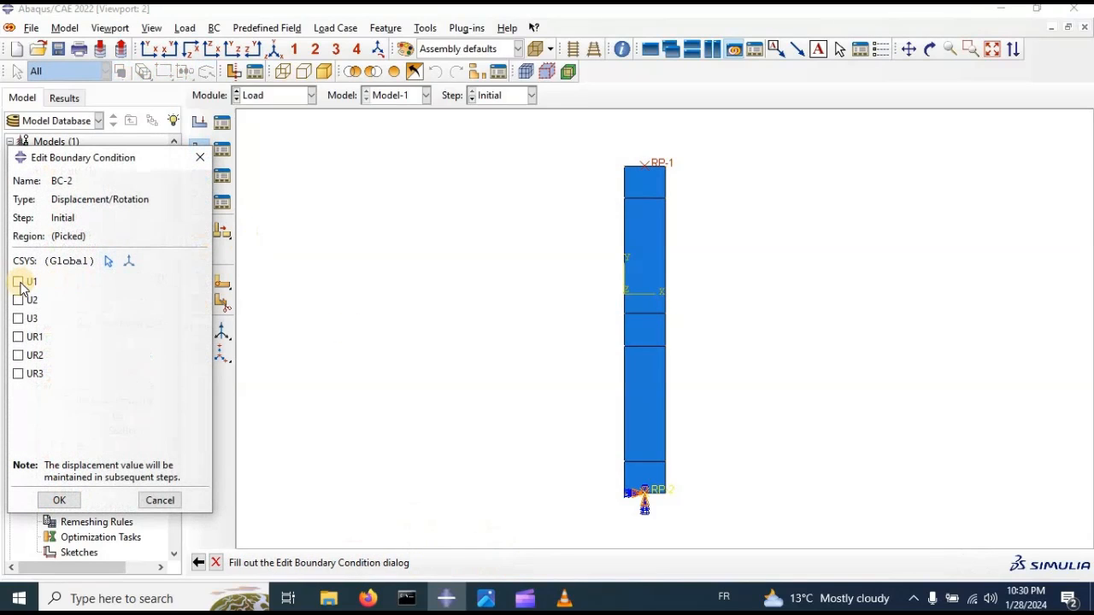
- Constrain U1, U3, UR1, UR2 and UR3 in BC-2, leaving U2 free, and accept it
{"action": "left_click", "coordinate": [18, 282]}
{"action": "left_click", "coordinate": [19, 318]}
{"action": "left_click", "coordinate": [19, 337]}
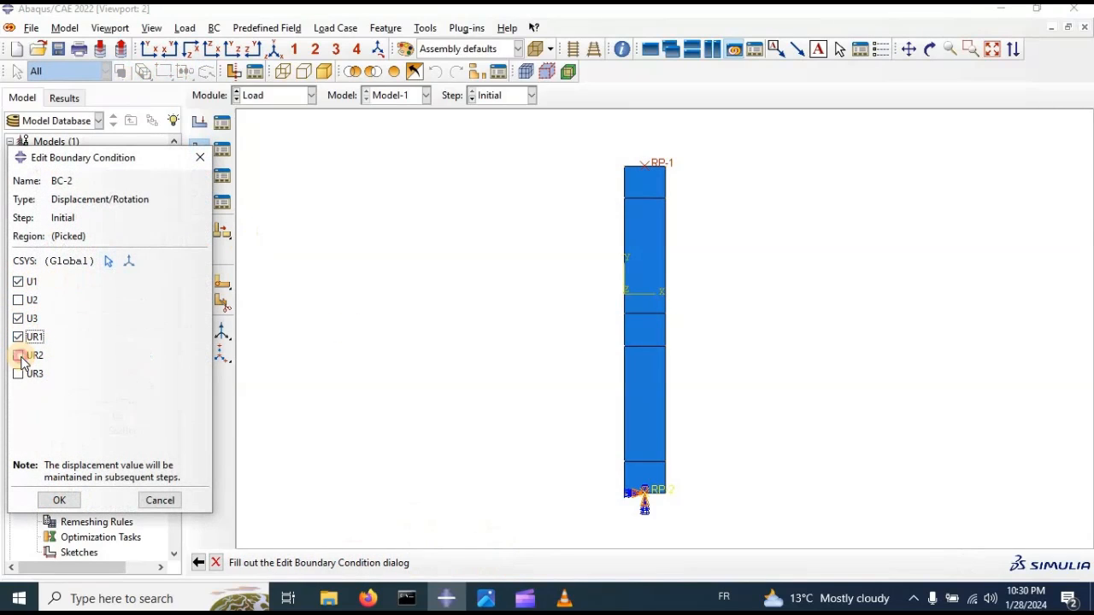
{"action": "left_click", "coordinate": [19, 354]}
{"action": "left_click", "coordinate": [19, 374]}
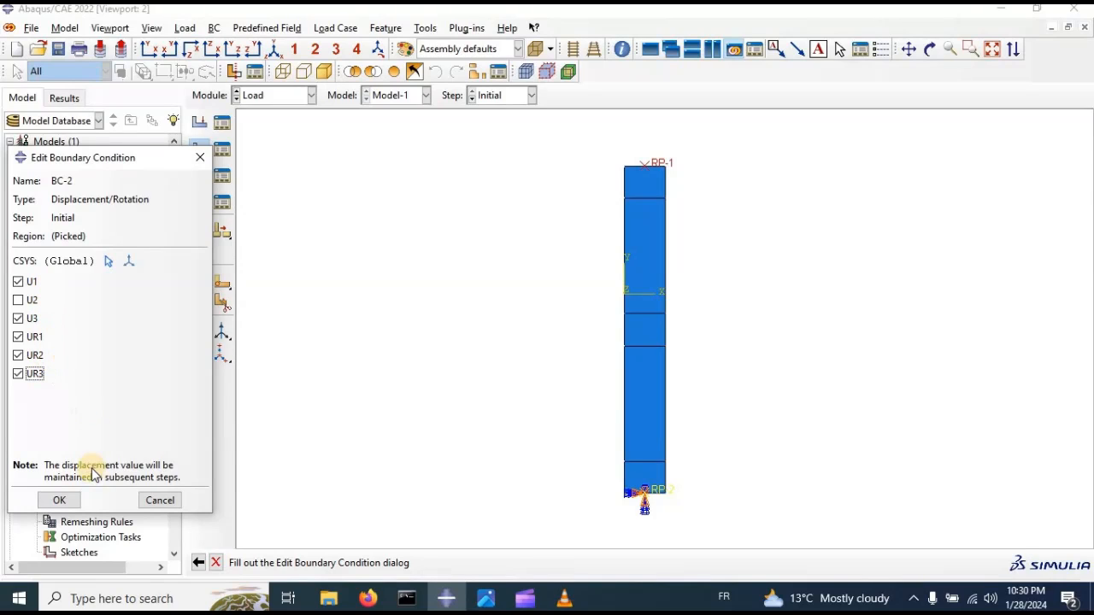
{"action": "left_click", "coordinate": [59, 501]}
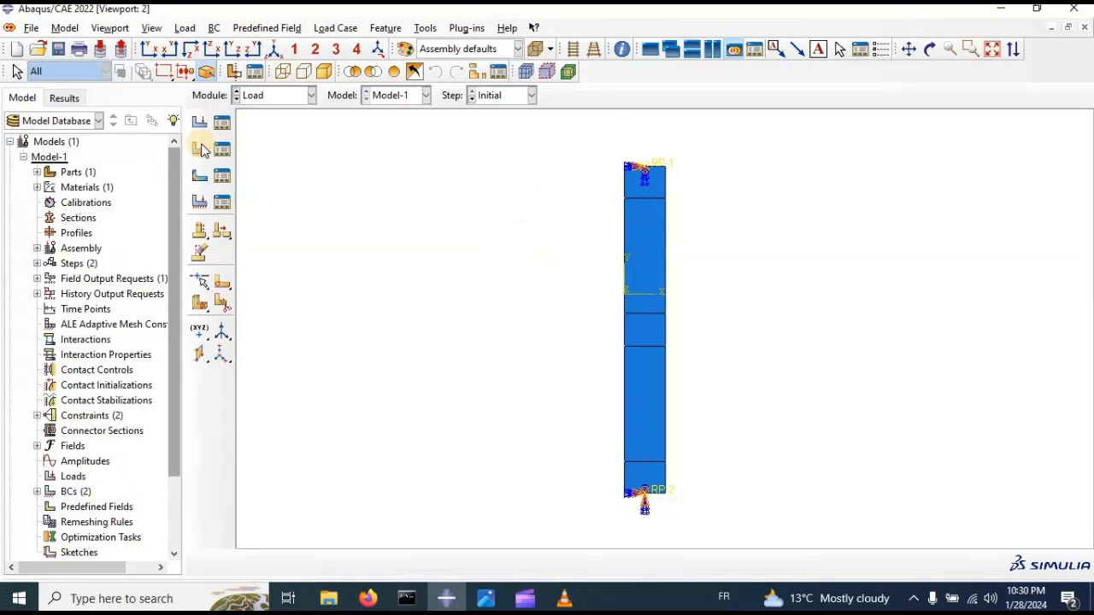
- Create a Displacement/Rotation boundary condition, BC-3, in Step-1 on reference point RP-1 with a uniform positive U2 displacement and ramp amplitude
{"action": "left_click", "coordinate": [206, 151]}
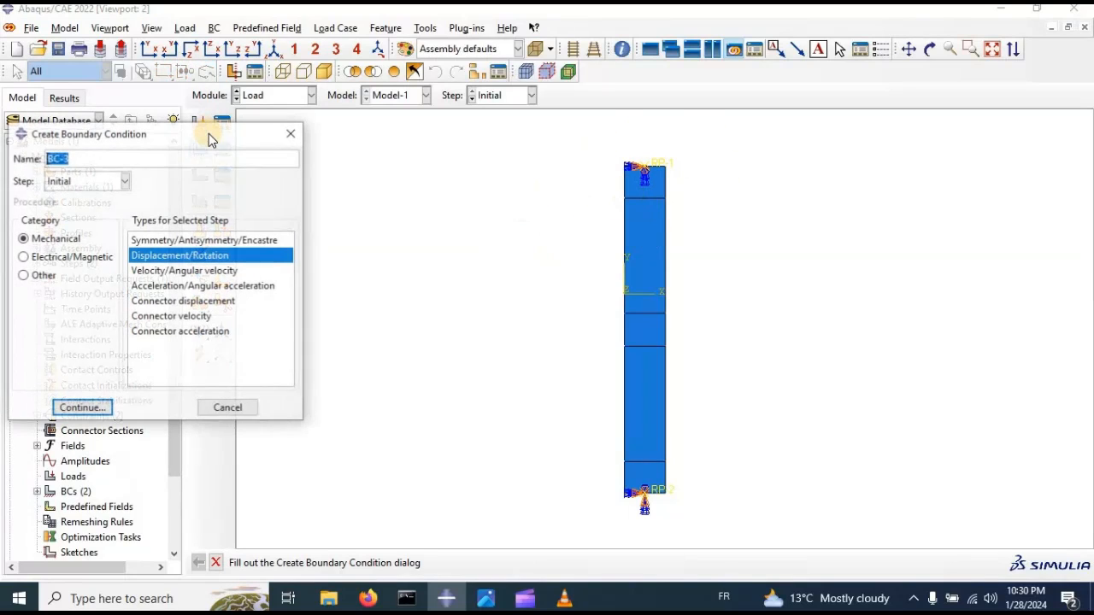
{"action": "left_click", "coordinate": [84, 184]}
{"action": "left_click", "coordinate": [73, 215]}
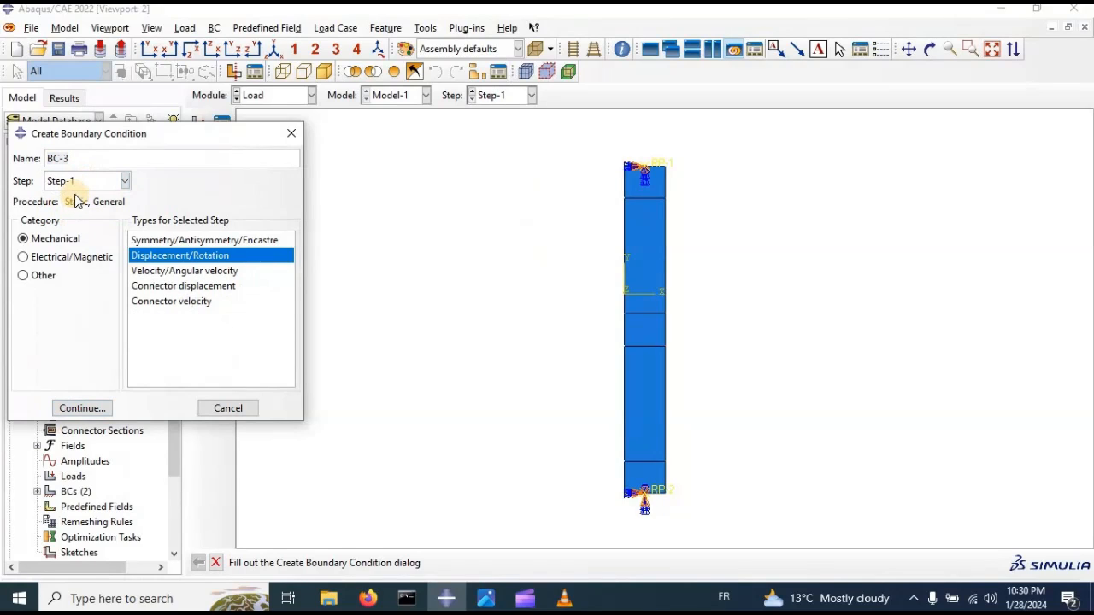
{"action": "left_click", "coordinate": [79, 408]}
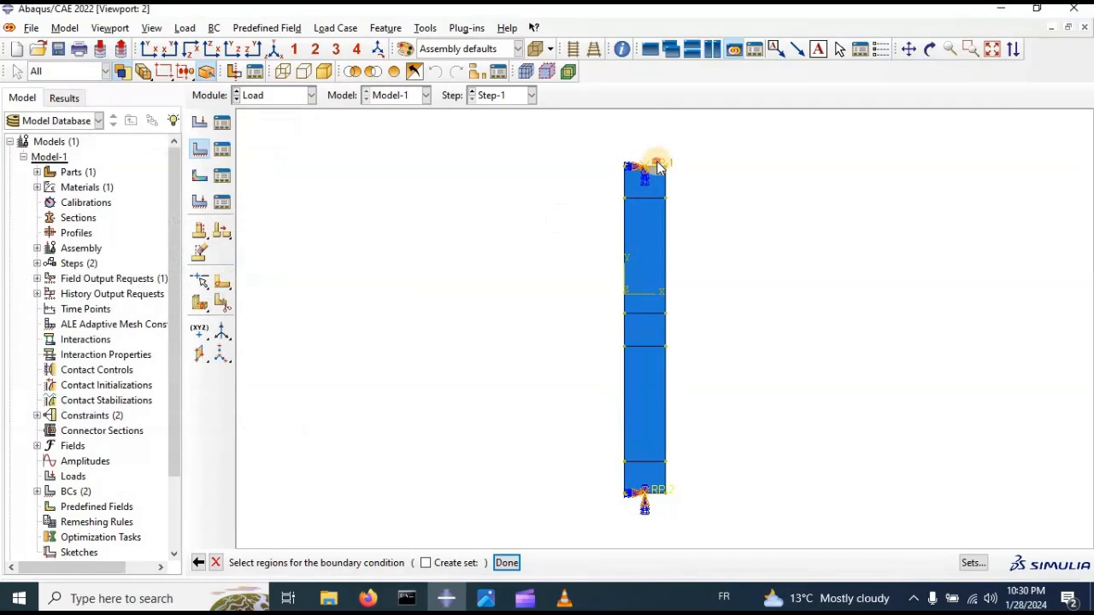
{"action": "left_click", "coordinate": [506, 562]}
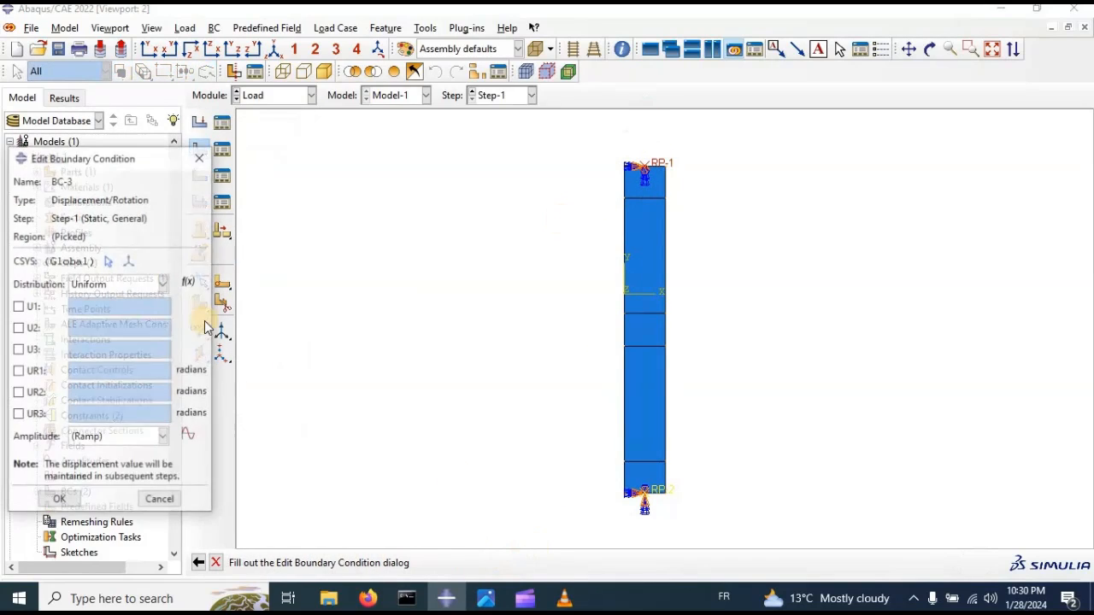
{"action": "left_click", "coordinate": [18, 328]}
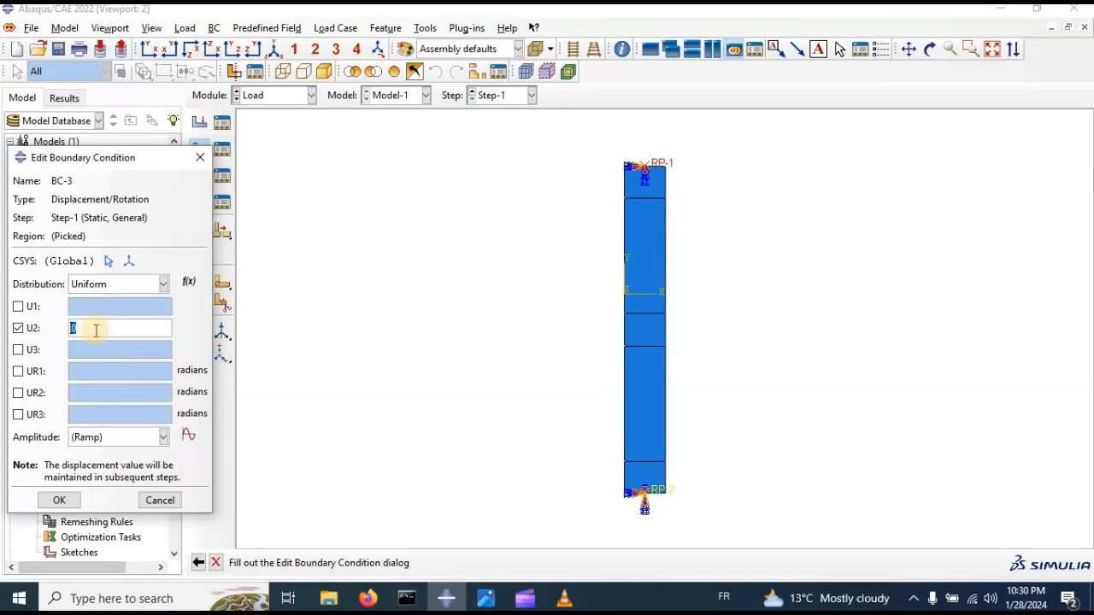
{"action": "left_click", "coordinate": [74, 503]}
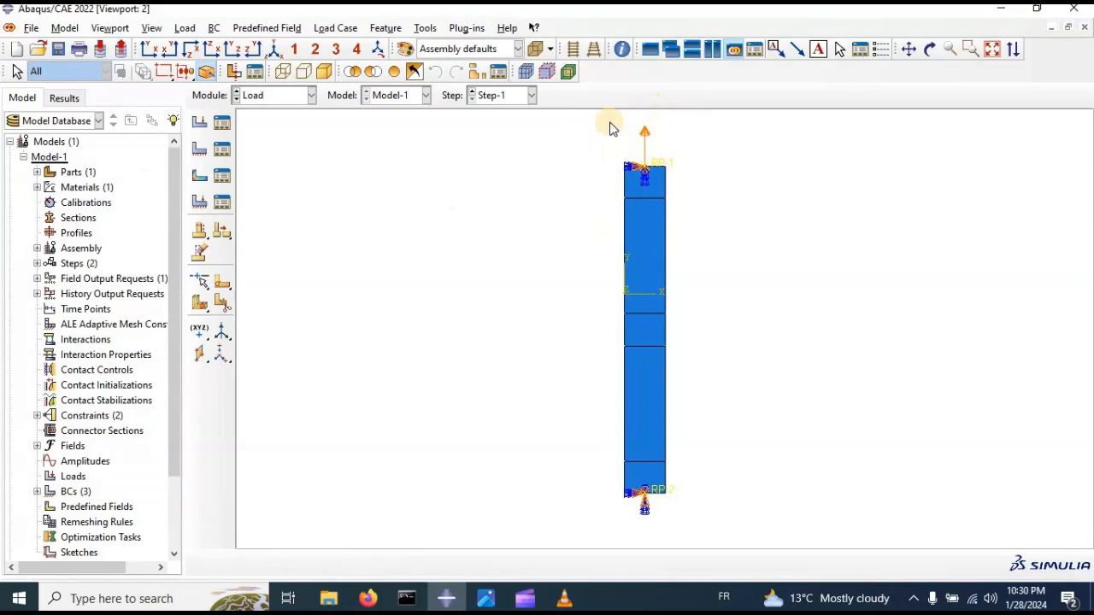
{"action": "left_click", "coordinate": [467, 207]}
{"action": "left_click", "coordinate": [284, 128]}
- Seed the Composite part for meshing with an approximate global size of 1
{"action": "left_click", "coordinate": [272, 95]}
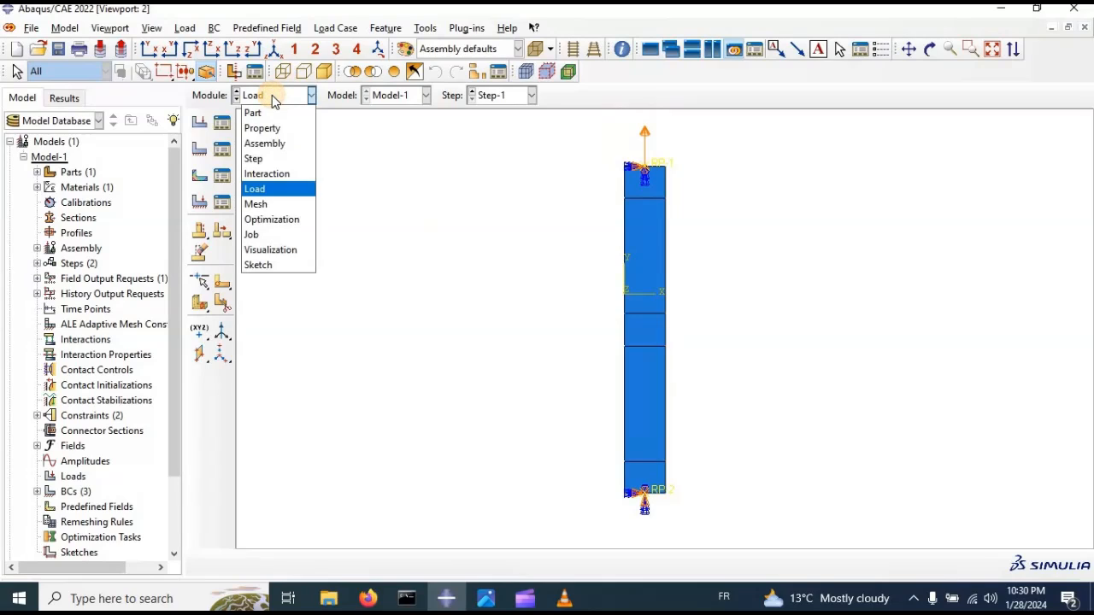
{"action": "left_click", "coordinate": [276, 205]}
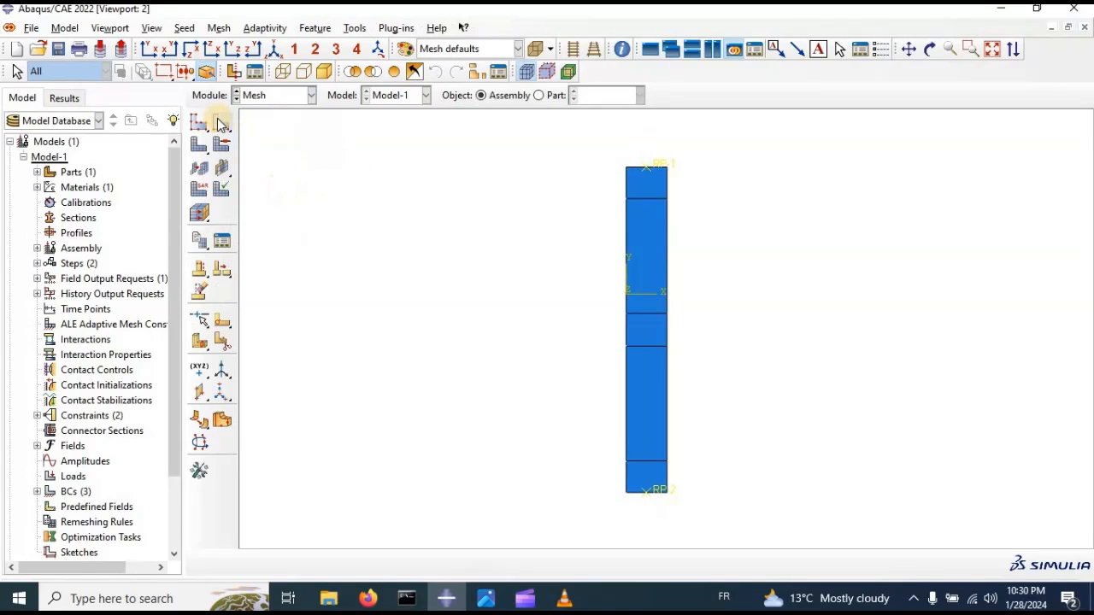
{"action": "left_click", "coordinate": [201, 124]}
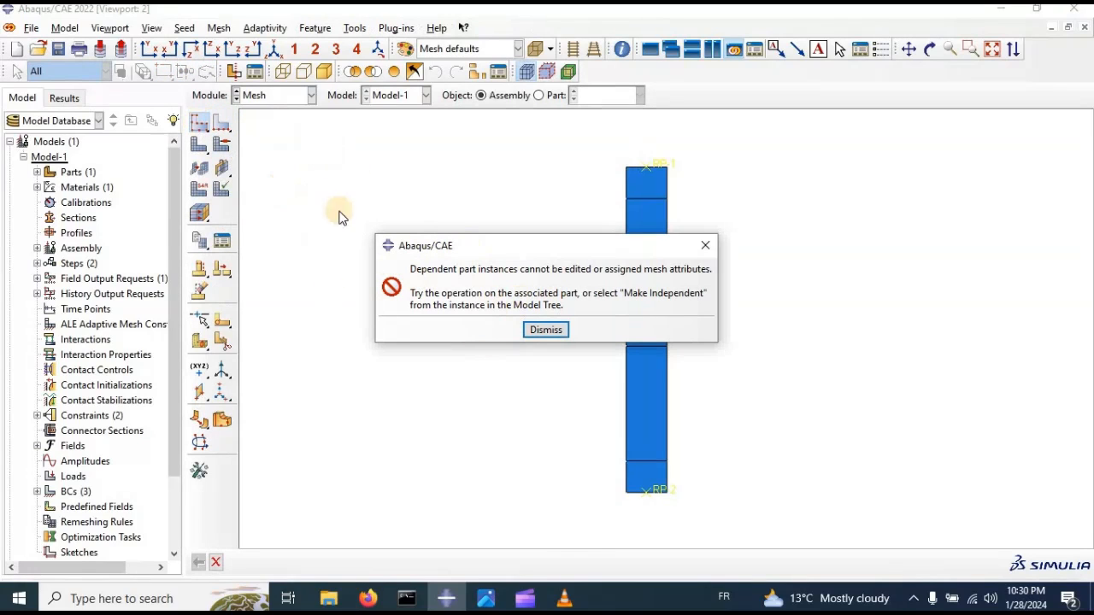
{"action": "left_click", "coordinate": [554, 329]}
{"action": "left_click", "coordinate": [547, 95]}
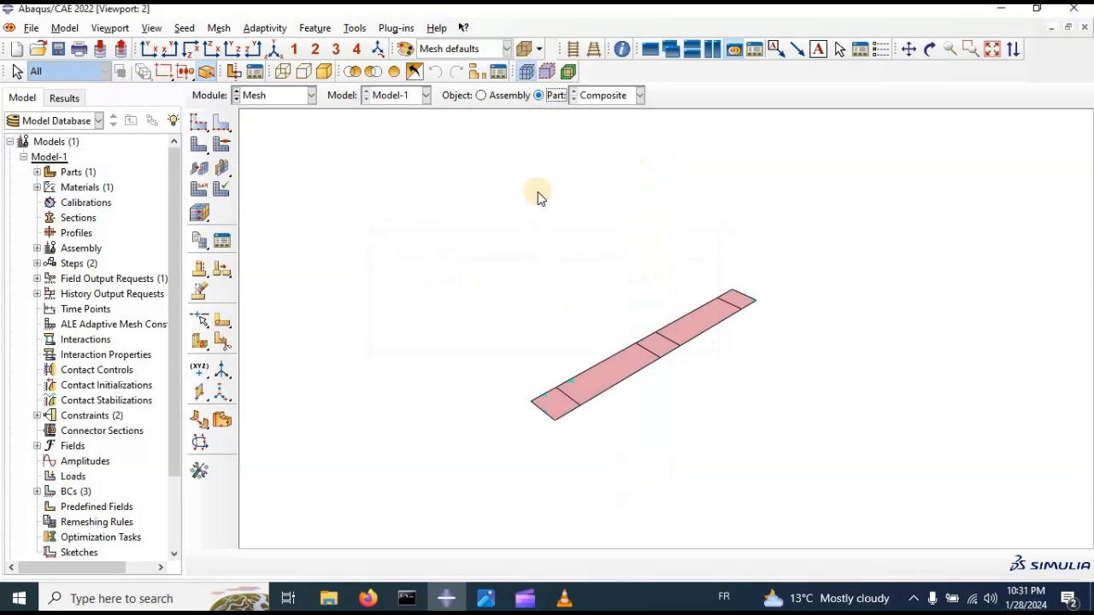
{"action": "left_click", "coordinate": [196, 123]}
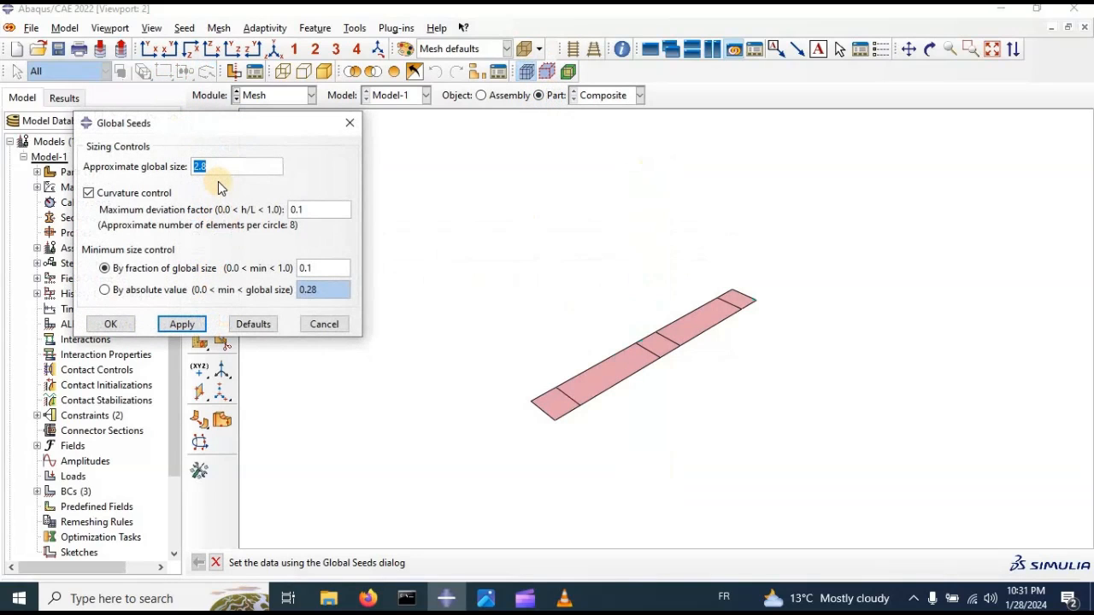
{"action": "type", "text": "1"}
{"action": "left_click", "coordinate": [176, 324]}
{"action": "left_click", "coordinate": [111, 324]}
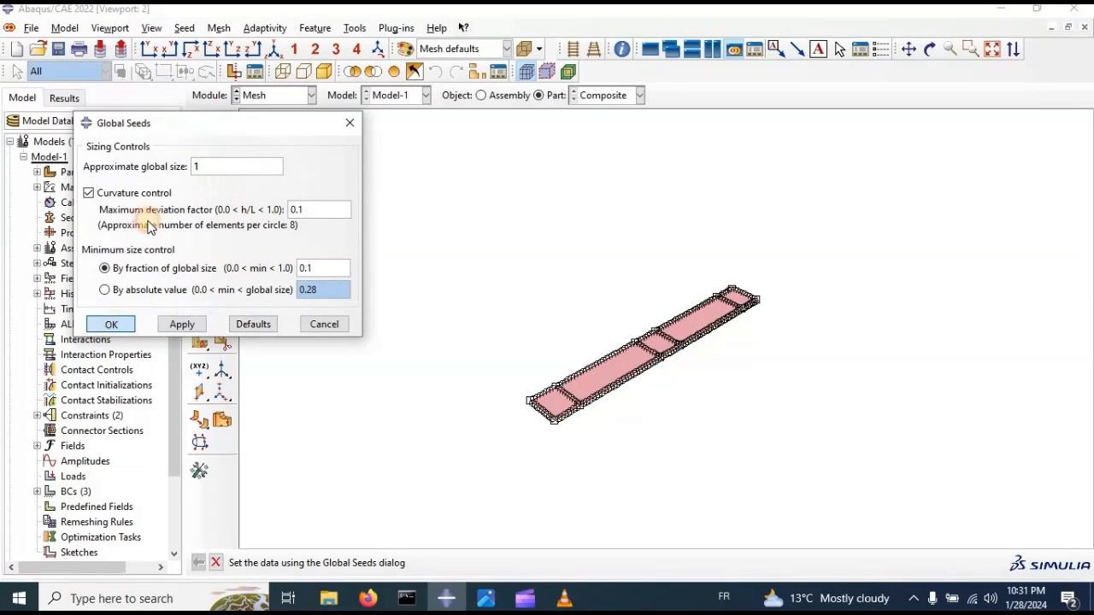
- Assign mesh controls to all faces of the part: Quad-dominated shape, Free technique, Medial axis algorithm
{"action": "left_click", "coordinate": [220, 146]}
{"action": "left_click_drag", "start_coordinate": [368, 157], "coordinate": [865, 446]}
{"action": "left_click", "coordinate": [547, 563]}
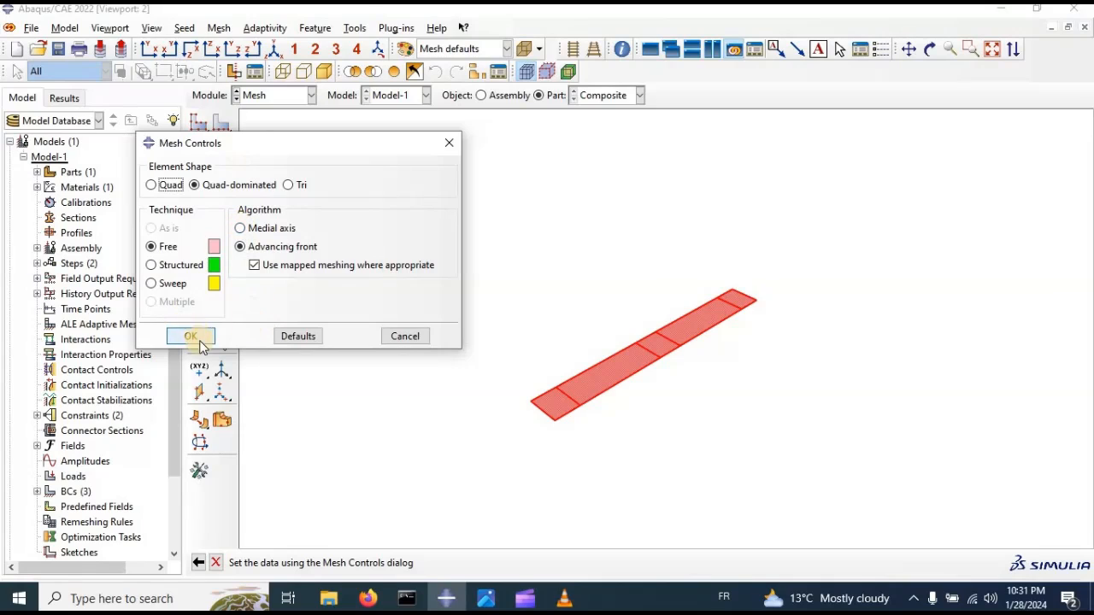
{"action": "left_click", "coordinate": [240, 228]}
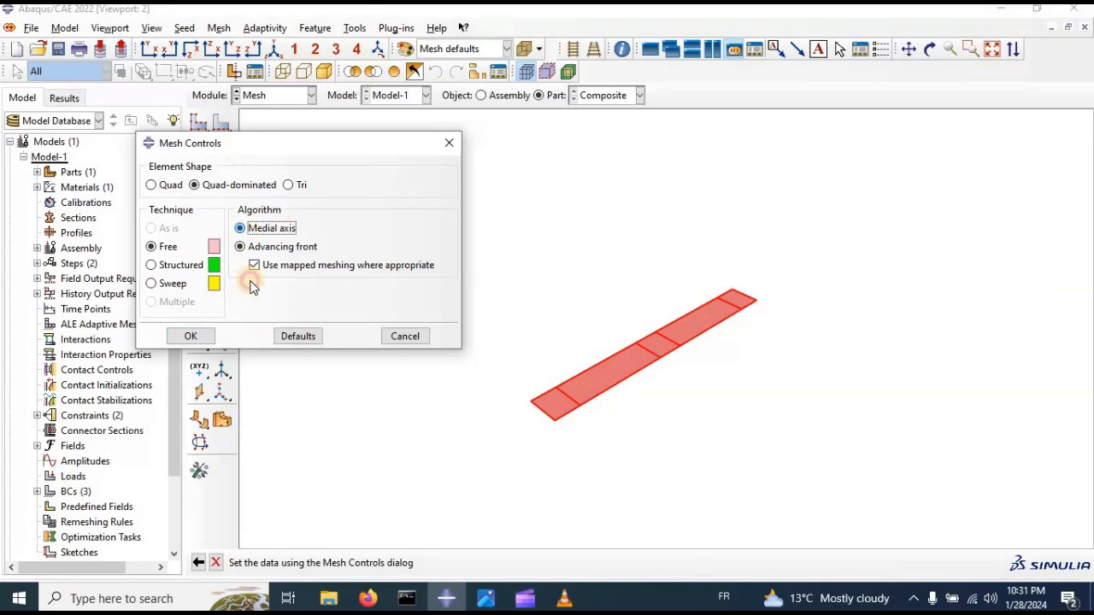
{"action": "left_click", "coordinate": [191, 337]}
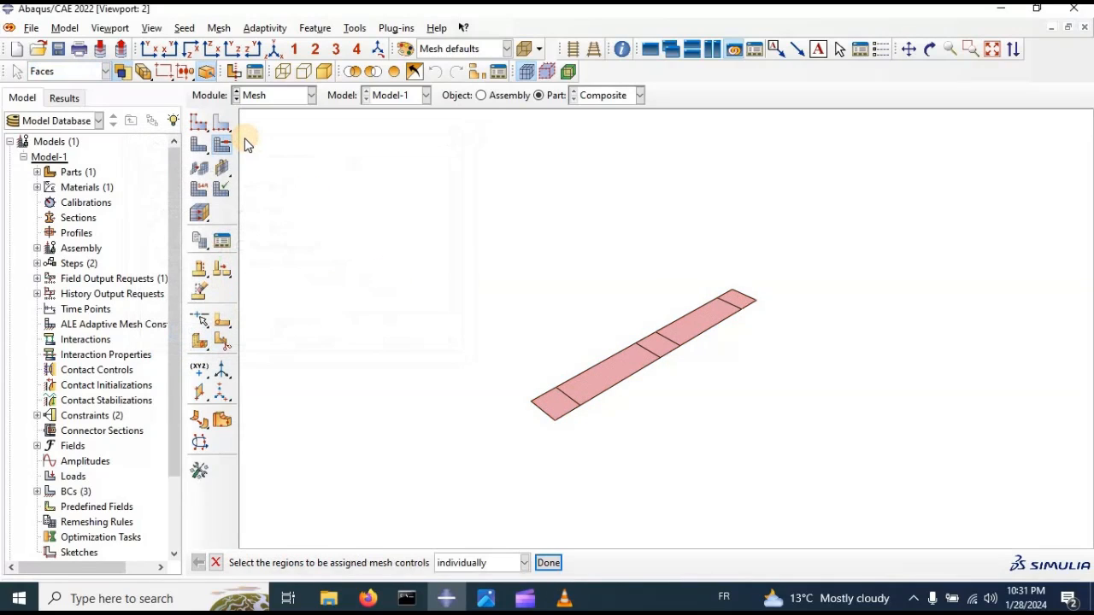
- Mesh the whole Composite part and show it in an isometric view
{"action": "left_click", "coordinate": [195, 147]}
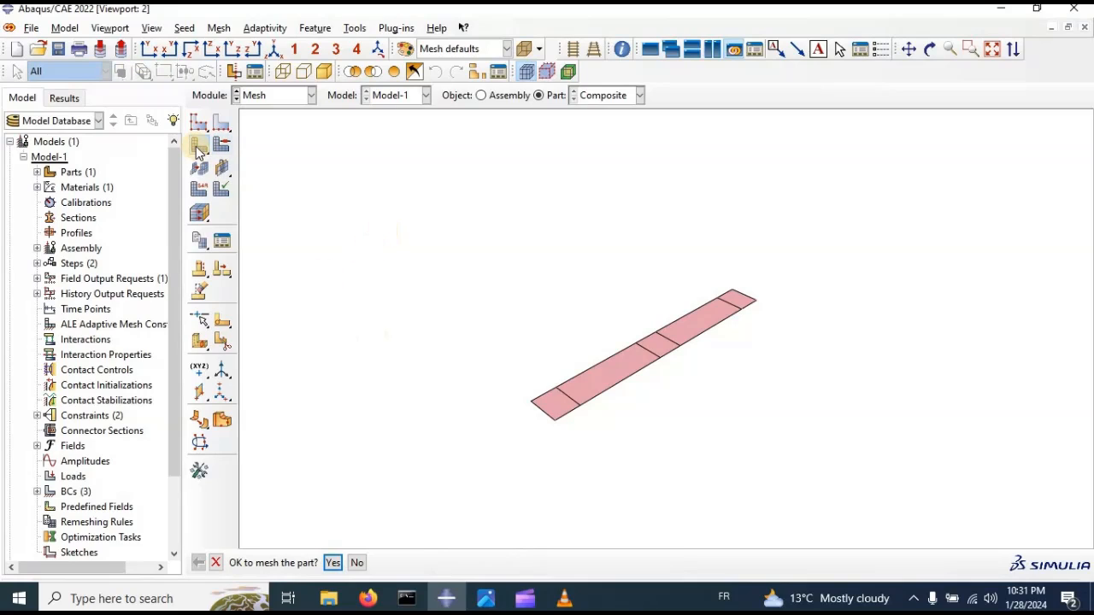
{"action": "left_click", "coordinate": [333, 563]}
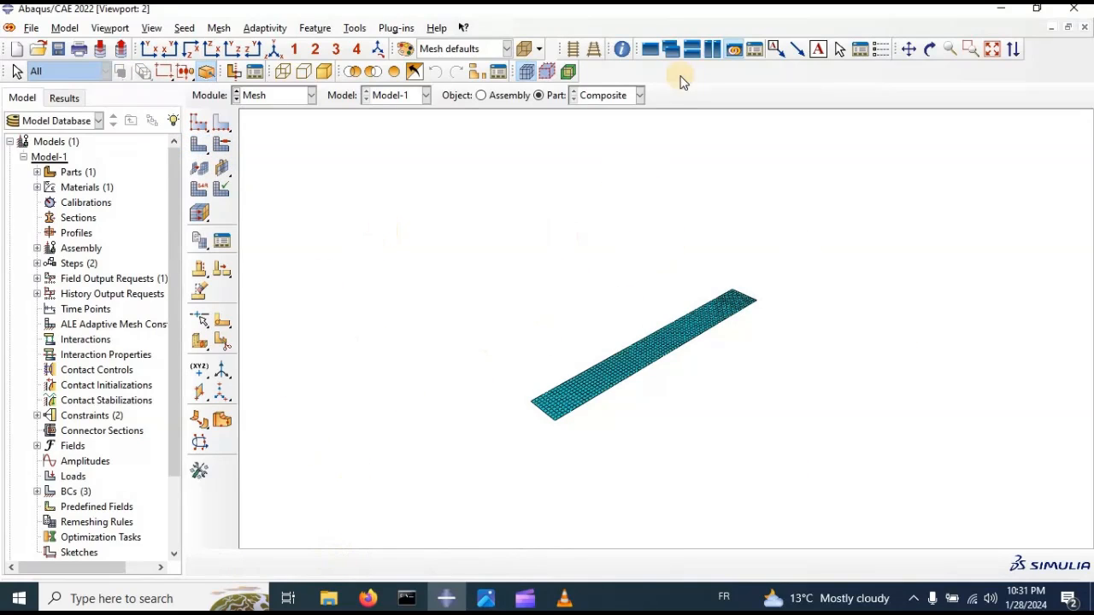
{"action": "left_click", "coordinate": [271, 50]}
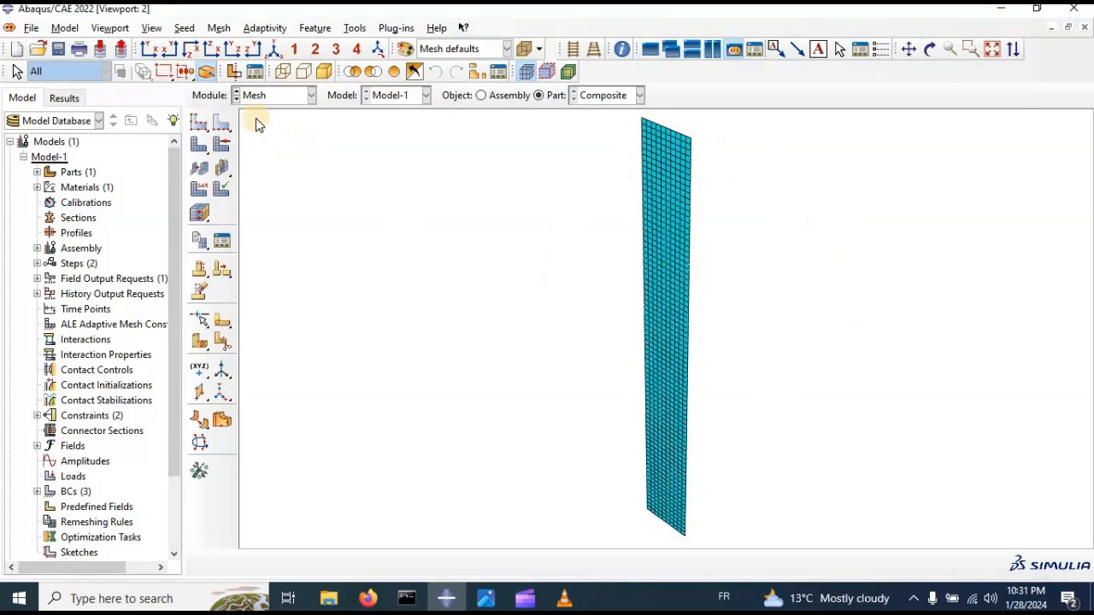
- Create an analysis job named Composite from Model-1
{"action": "left_click", "coordinate": [262, 97]}
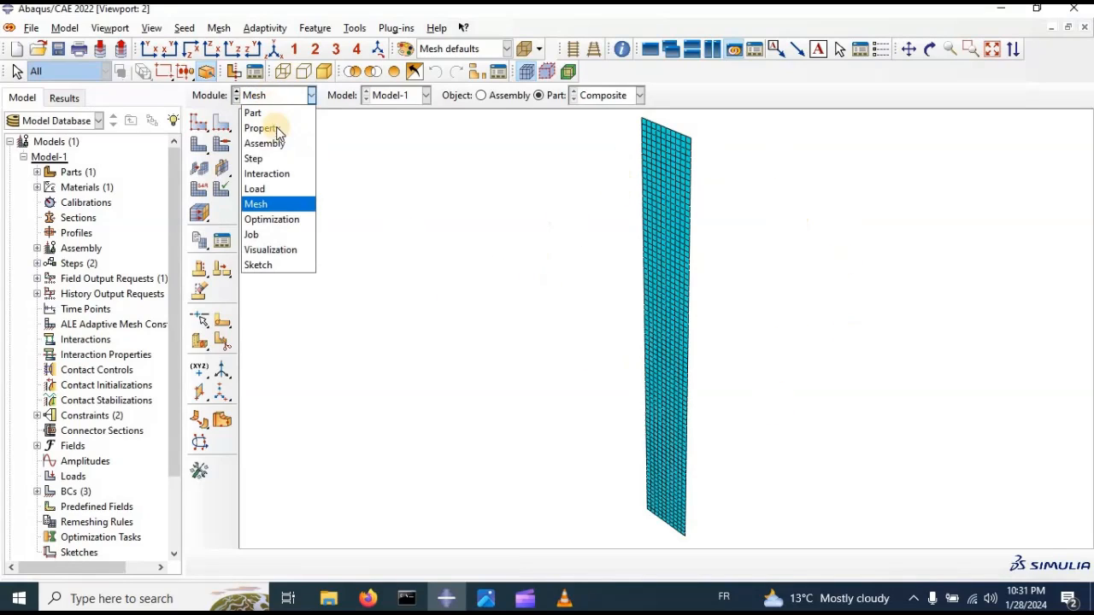
{"action": "left_click", "coordinate": [271, 236]}
{"action": "left_click", "coordinate": [356, 164]}
{"action": "left_click_drag", "start_coordinate": [355, 164], "coordinate": [269, 151]}
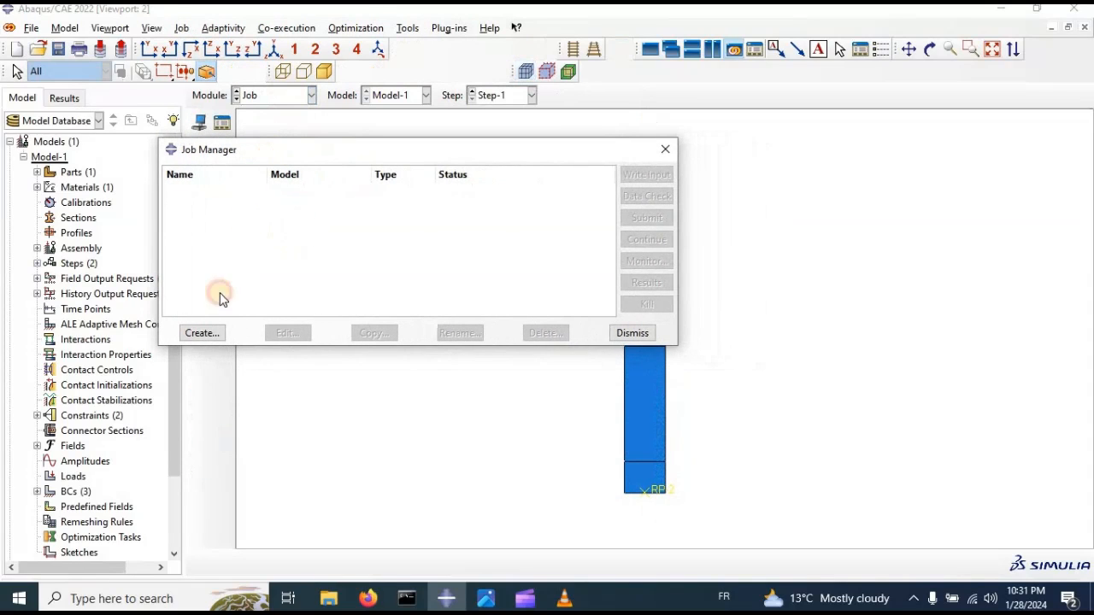
{"action": "left_click", "coordinate": [202, 333]}
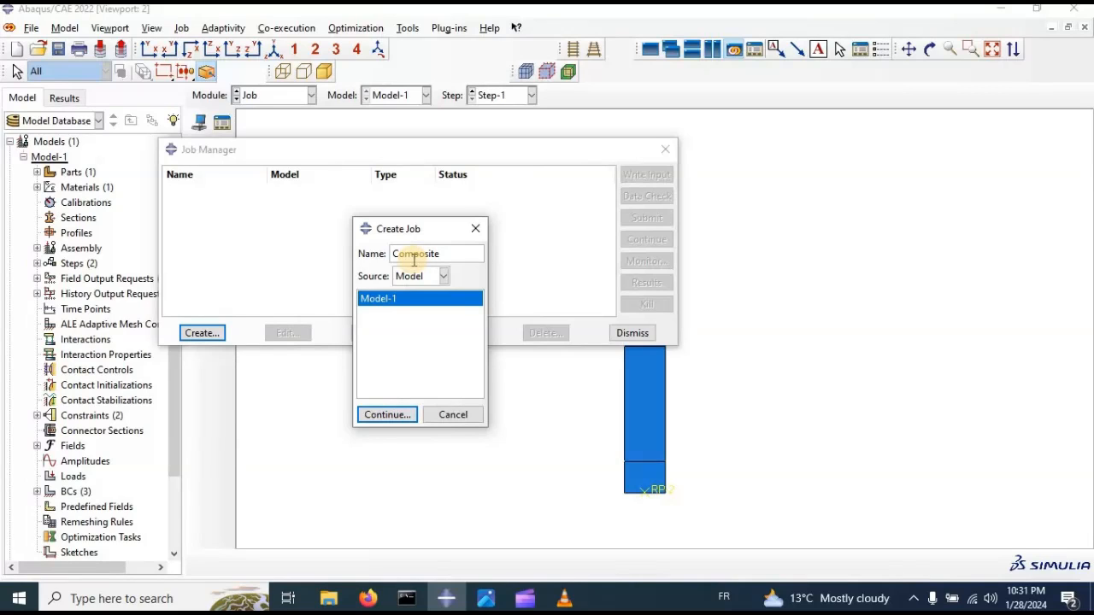
{"action": "left_click", "coordinate": [384, 415]}
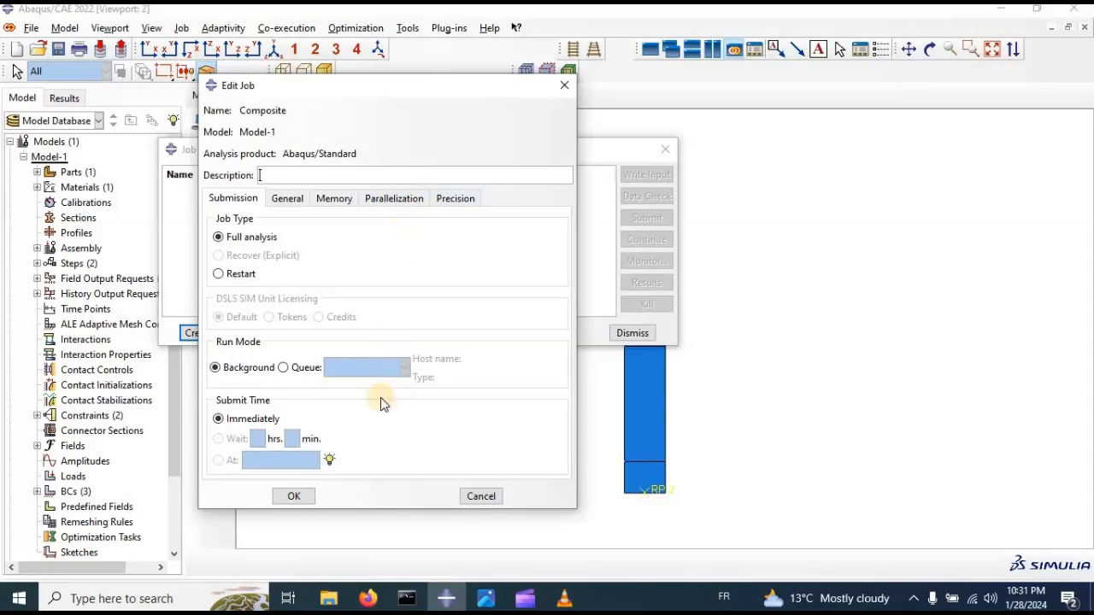
- Accept the Composite job with its default full-analysis settings and run a data check on it
{"action": "left_click", "coordinate": [286, 198]}
{"action": "left_click", "coordinate": [333, 198]}
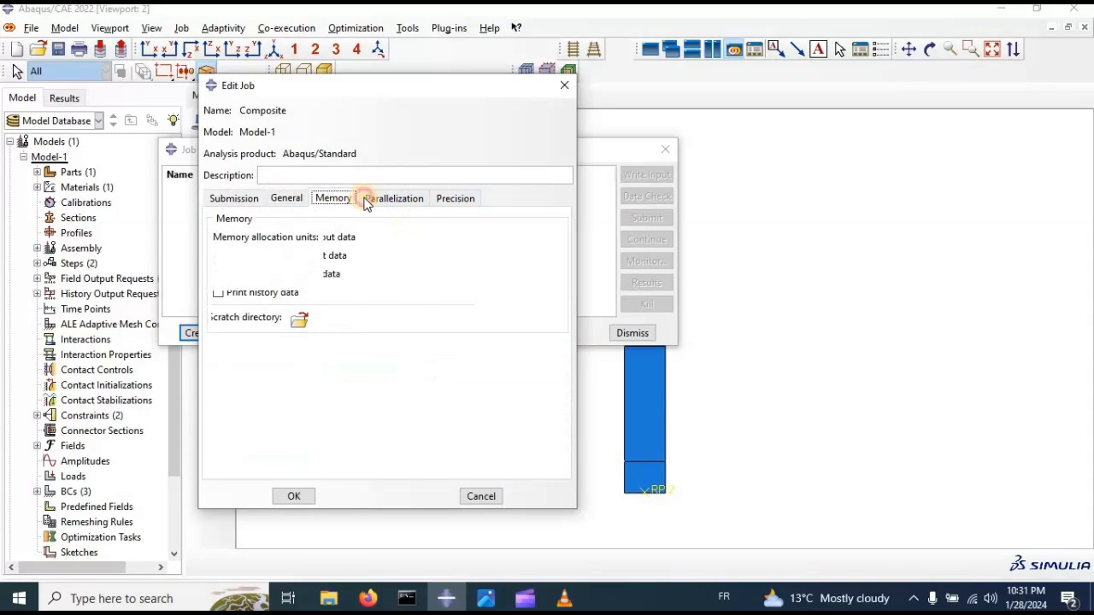
{"action": "left_click", "coordinate": [393, 199]}
{"action": "left_click", "coordinate": [287, 198]}
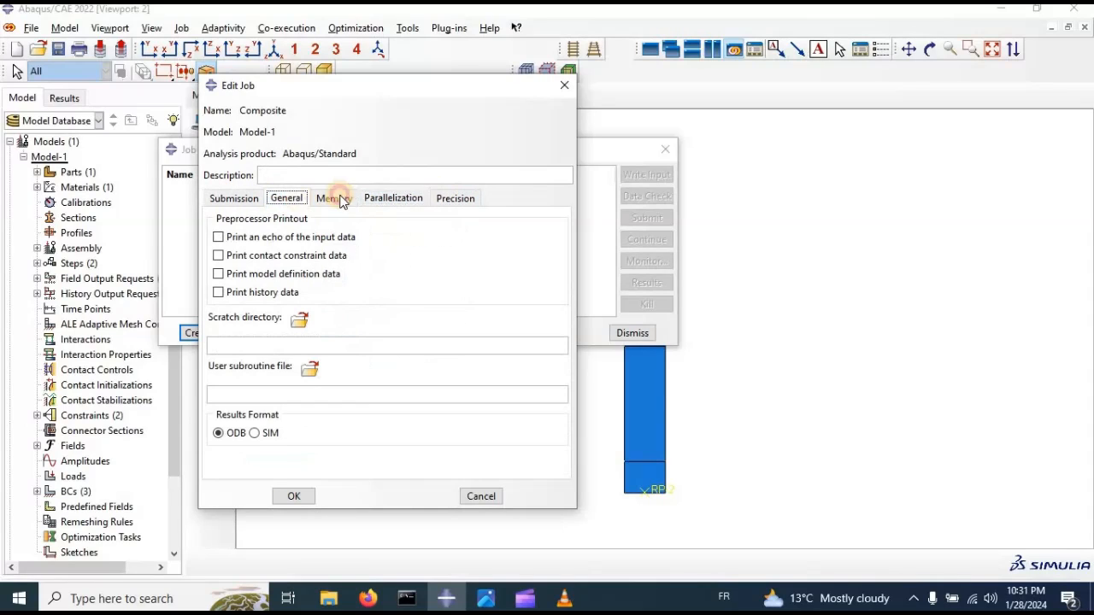
{"action": "left_click", "coordinate": [301, 499]}
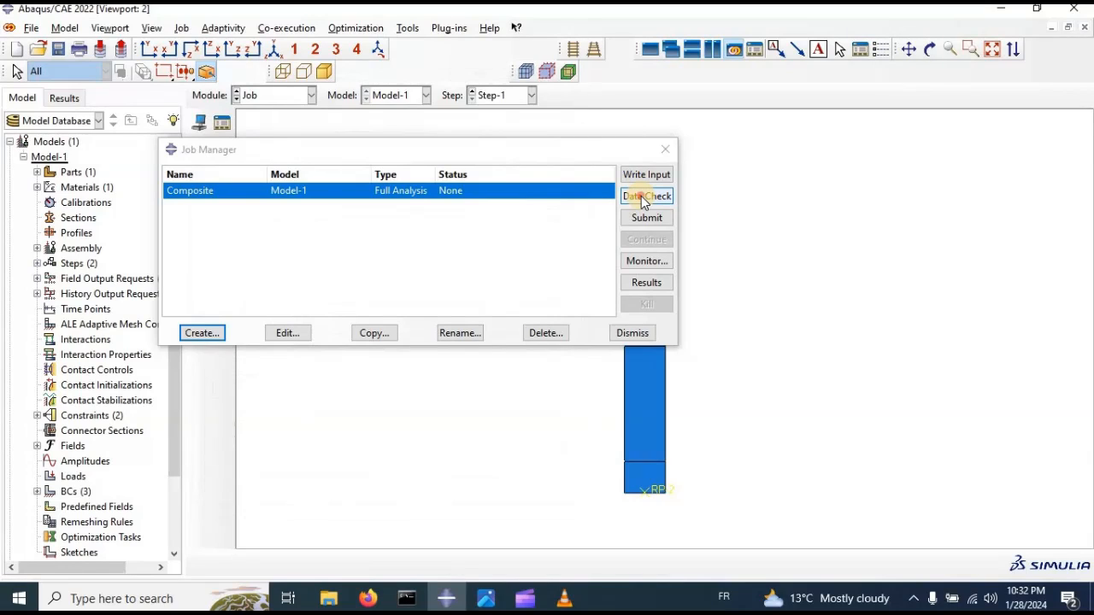
{"action": "left_click", "coordinate": [642, 197]}
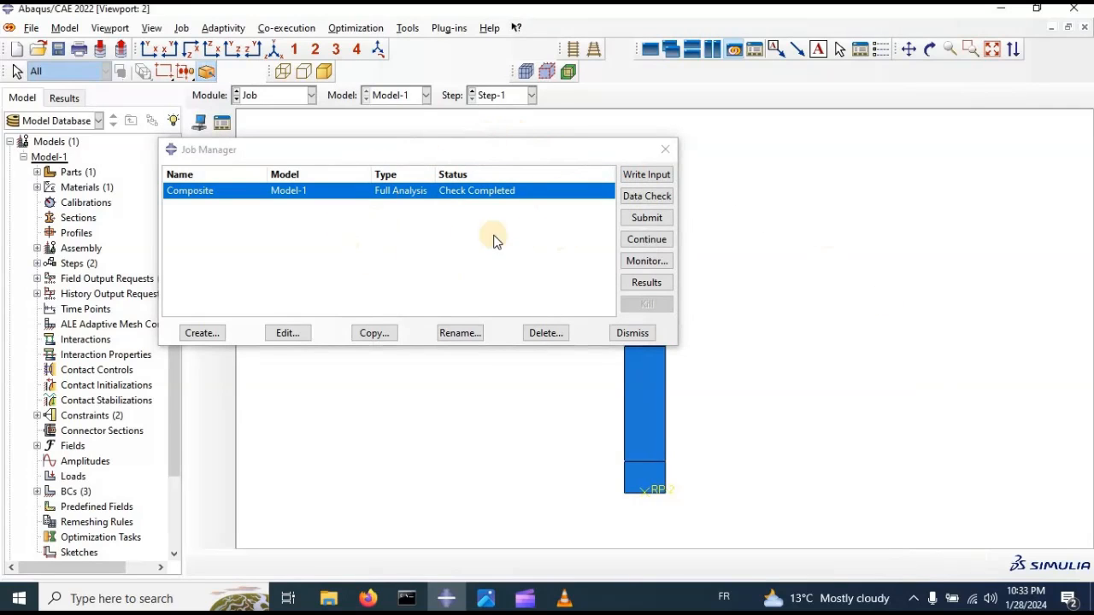
{"action": "left_click_drag", "start_coordinate": [483, 151], "coordinate": [609, 144]}
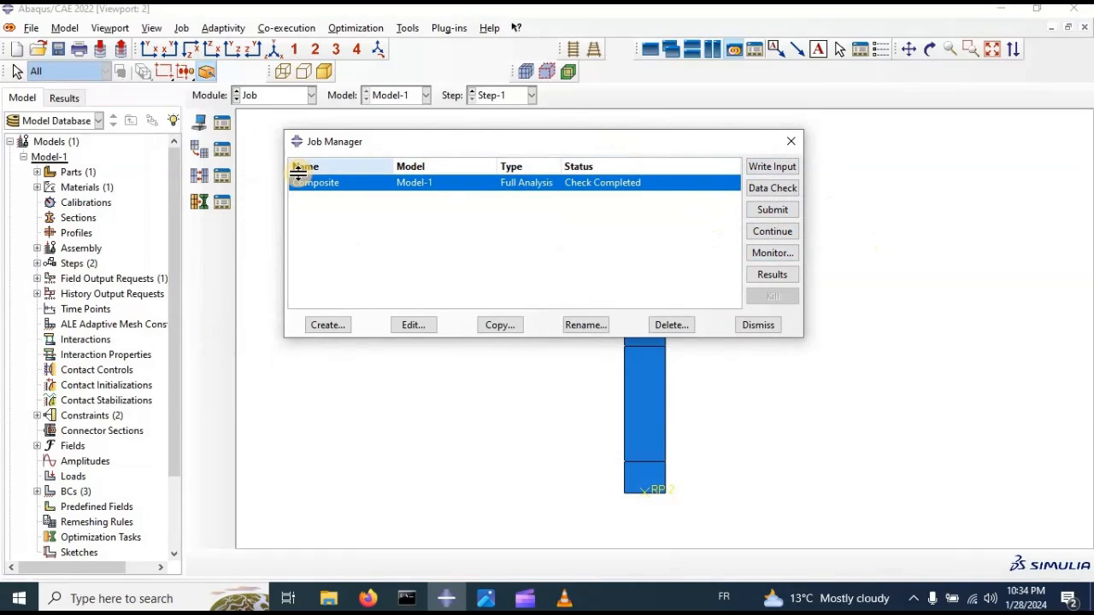
- Return to the mesh of the Composite part and open the element type settings for all its faces
{"action": "left_click", "coordinate": [261, 98]}
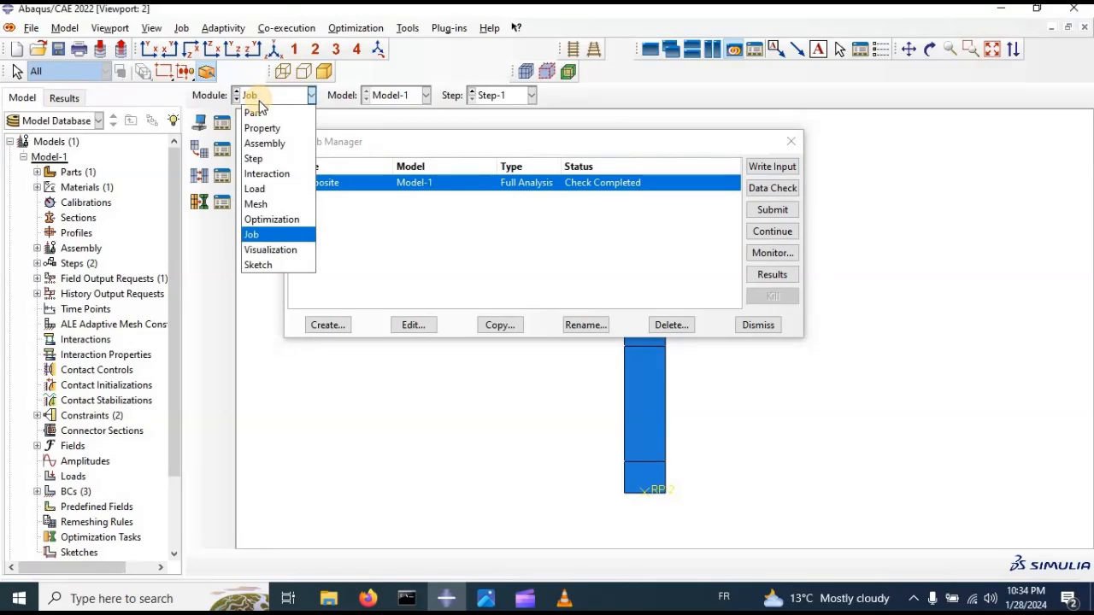
{"action": "left_click", "coordinate": [270, 205]}
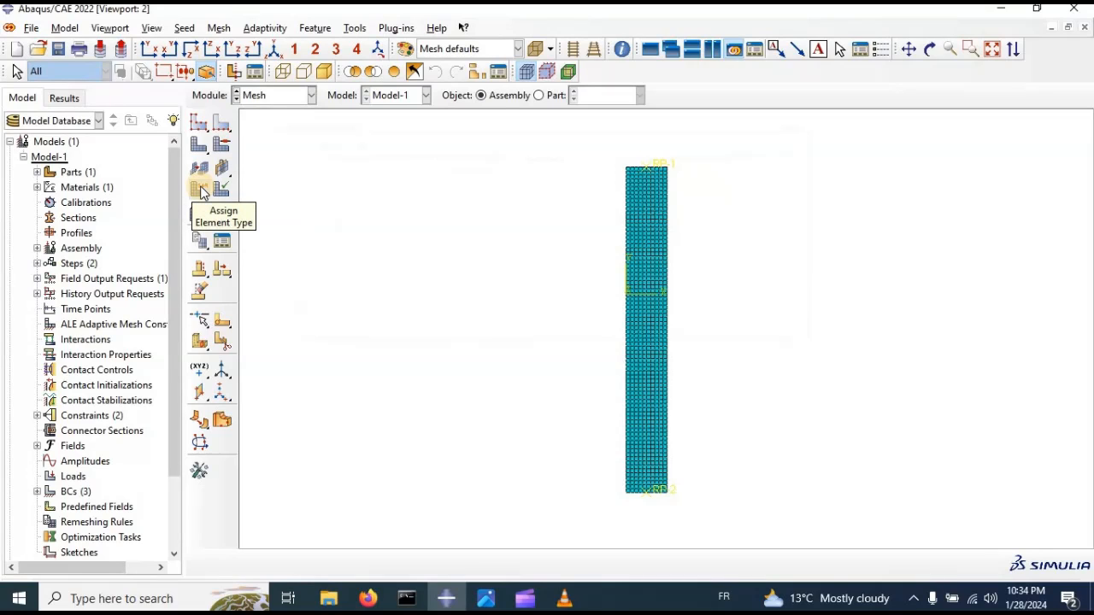
{"action": "left_click", "coordinate": [201, 191]}
{"action": "left_click", "coordinate": [544, 331]}
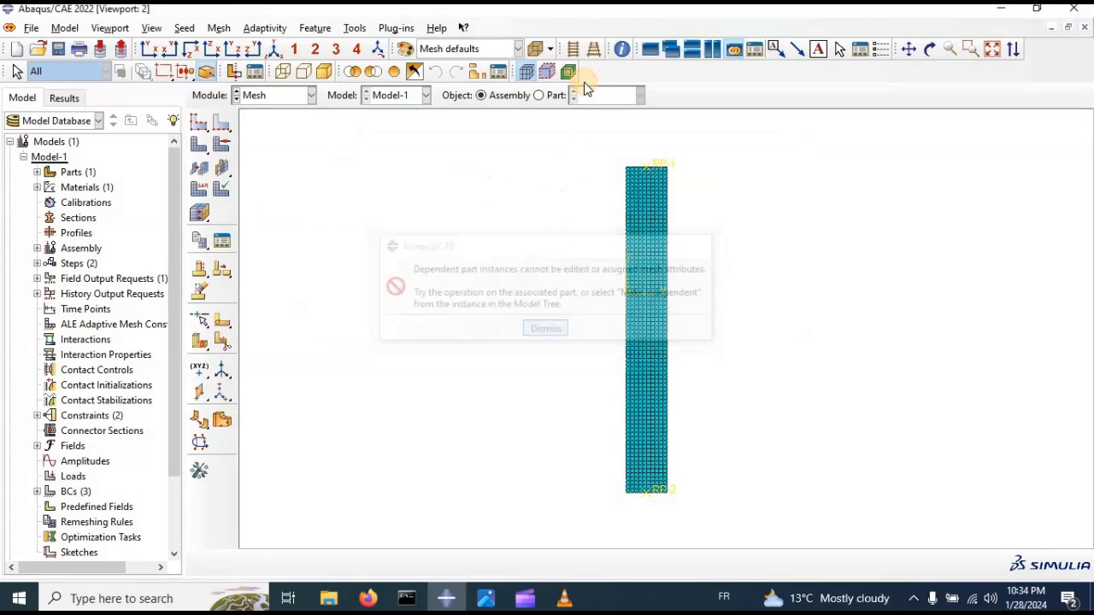
{"action": "left_click", "coordinate": [539, 95]}
{"action": "left_click", "coordinate": [205, 191]}
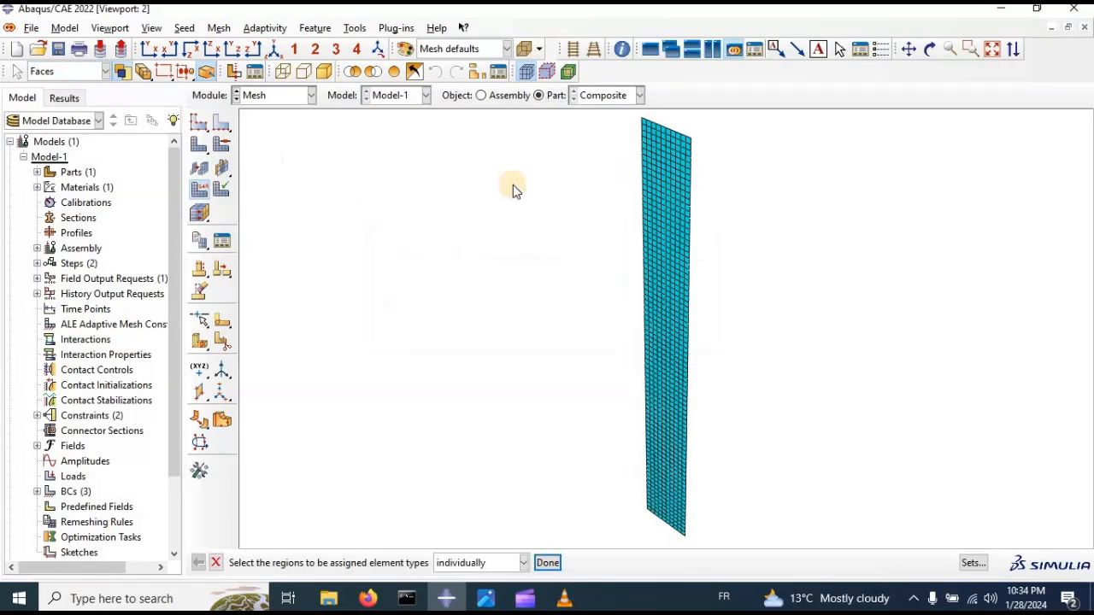
{"action": "scroll", "coordinate": [556, 176], "scroll_direction": "down", "scroll_amount": 2}
{"action": "left_click_drag", "start_coordinate": [535, 123], "coordinate": [800, 521]}
{"action": "left_click", "coordinate": [548, 563]}
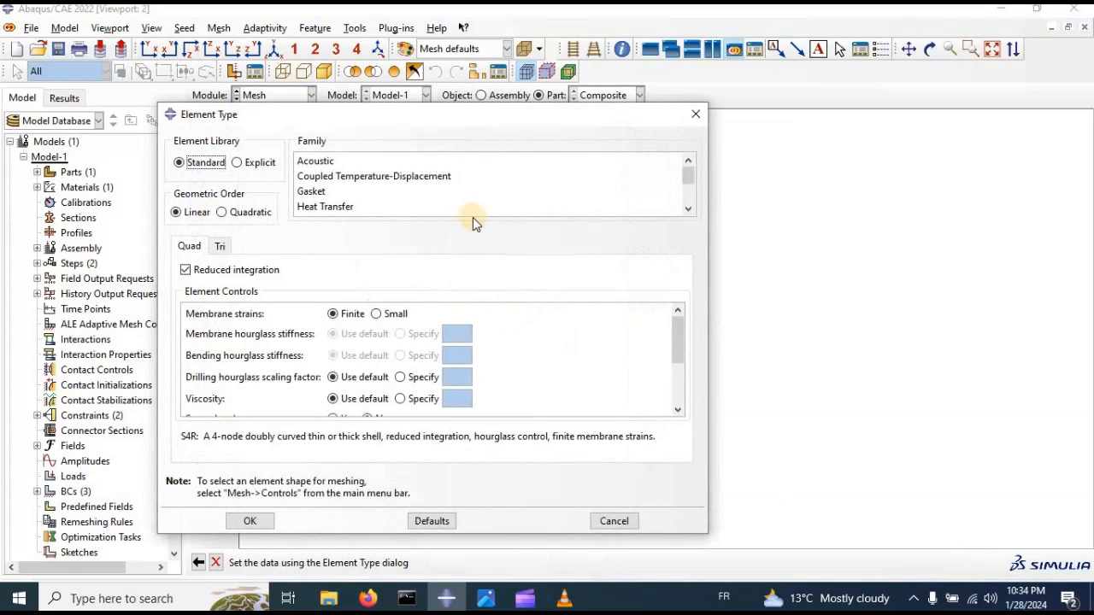
- Turn on element deletion and specify a max degradation of 0.995 for the quad shell elements, then accept the element type
{"action": "scroll", "coordinate": [393, 316], "scroll_direction": "down", "scroll_amount": 2}
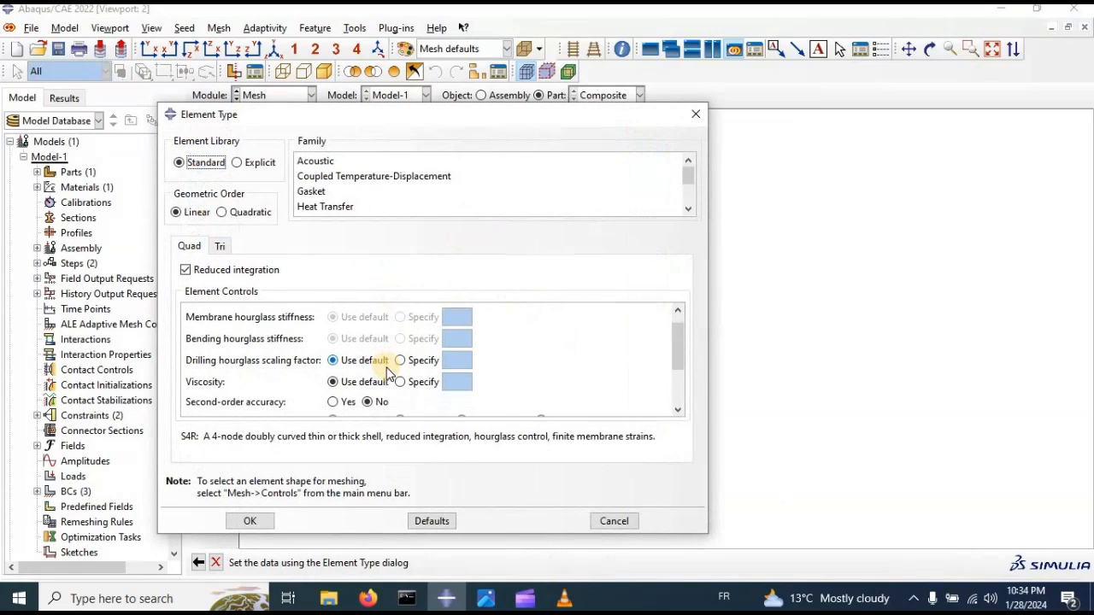
{"action": "scroll", "coordinate": [376, 376], "scroll_direction": "down", "scroll_amount": 3}
{"action": "scroll", "coordinate": [359, 389], "scroll_direction": "down", "scroll_amount": 1}
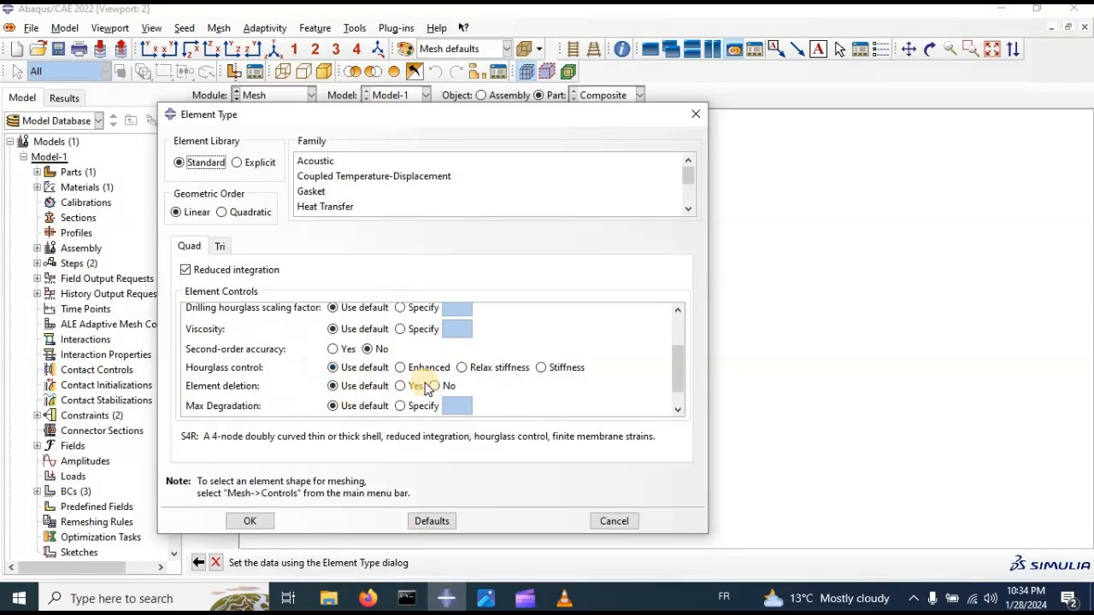
{"action": "left_click", "coordinate": [401, 386]}
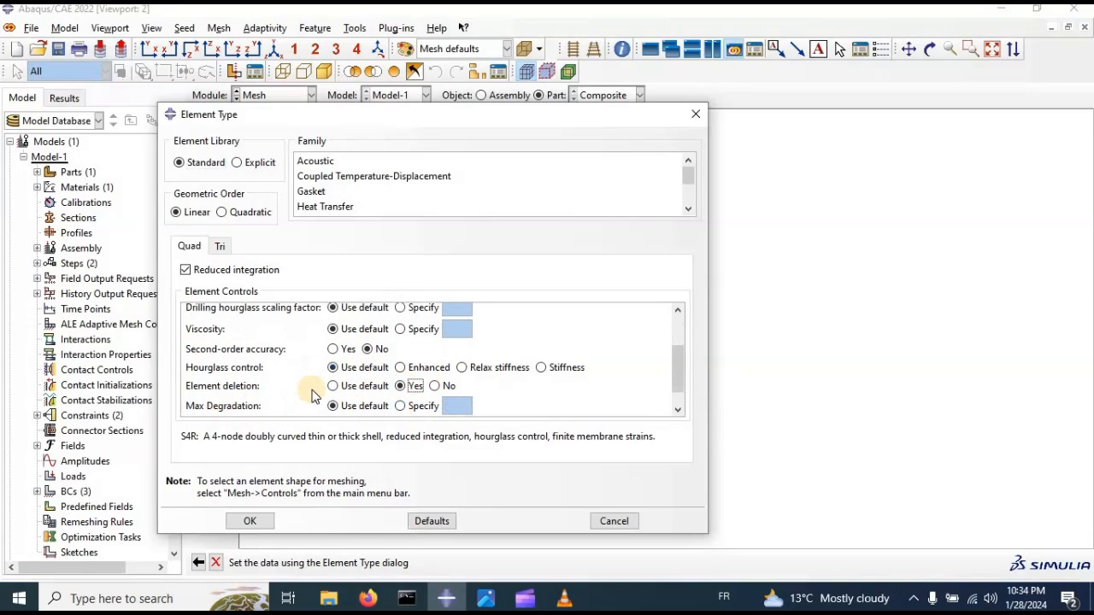
{"action": "scroll", "coordinate": [359, 398], "scroll_direction": "down", "scroll_amount": 1}
{"action": "left_click", "coordinate": [401, 399]}
{"action": "left_click", "coordinate": [456, 399]}
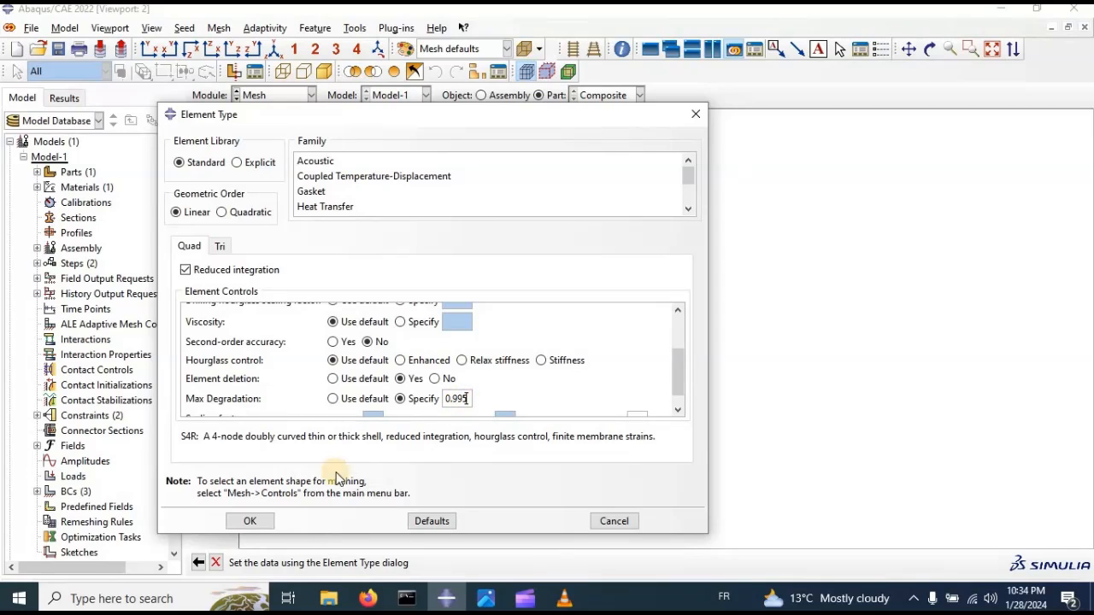
{"action": "left_click", "coordinate": [250, 521]}
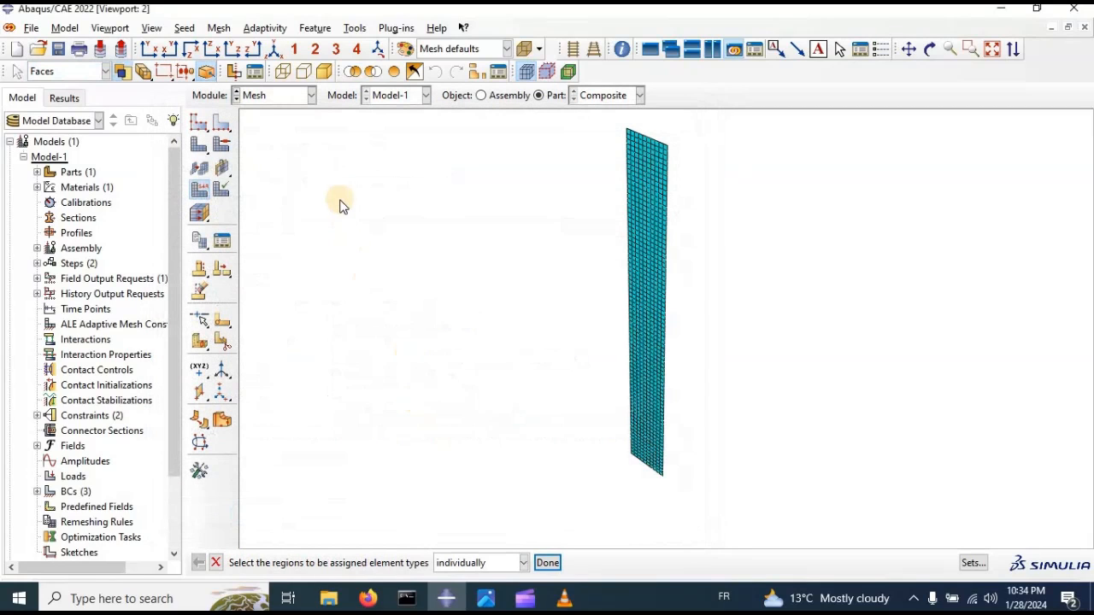
{"action": "left_click", "coordinate": [548, 563]}
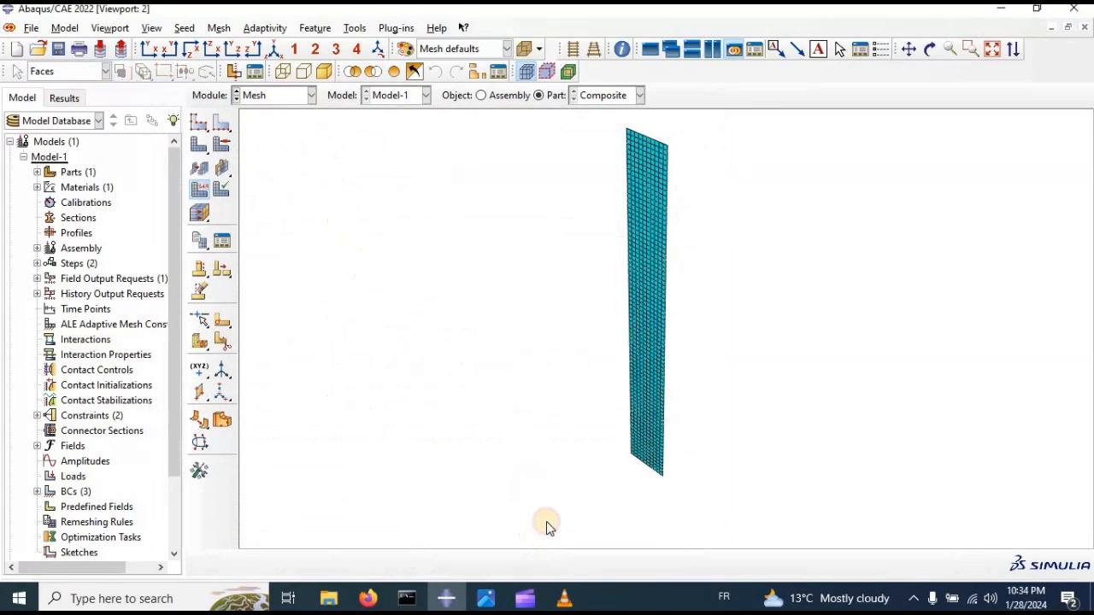
- Return to the analysis jobs and continue the Composite job from its completed data check, allowing its existing job files to be overwritten
{"action": "left_click", "coordinate": [278, 98]}
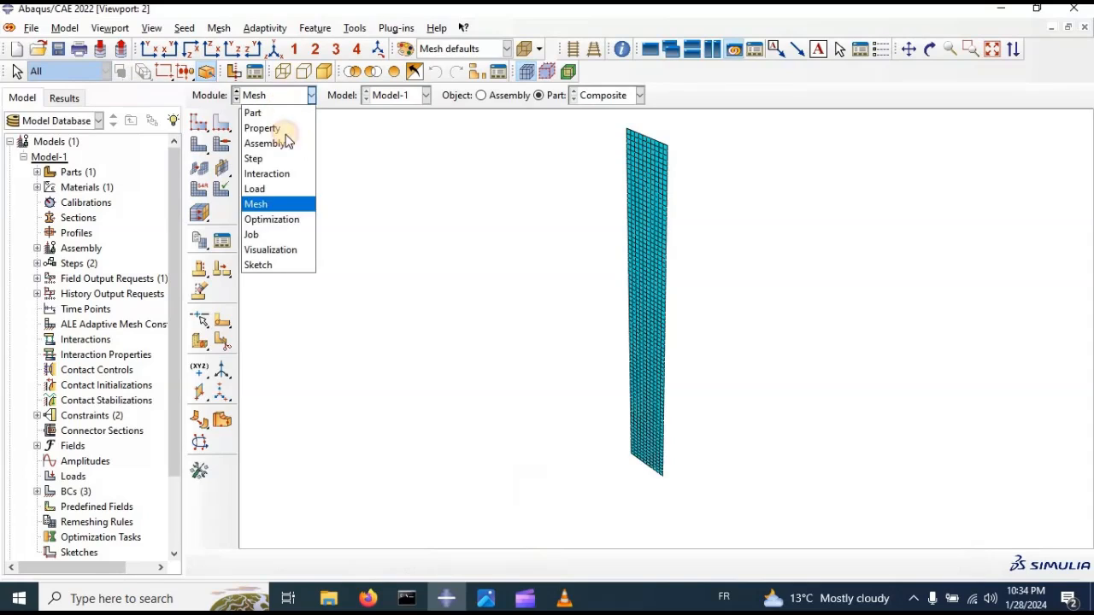
{"action": "left_click", "coordinate": [276, 236]}
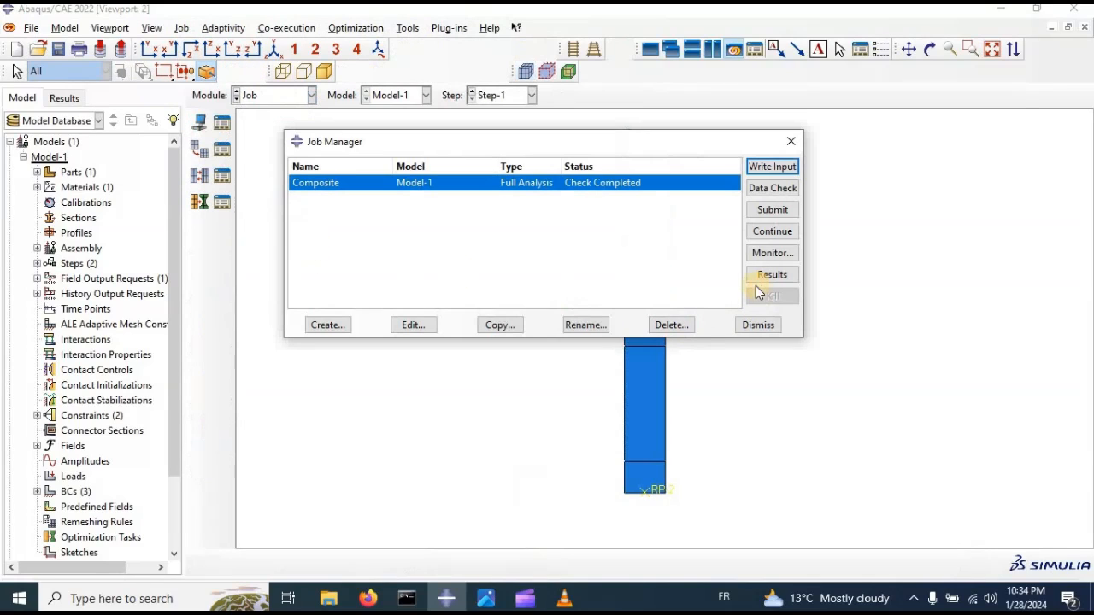
{"action": "left_click", "coordinate": [757, 232]}
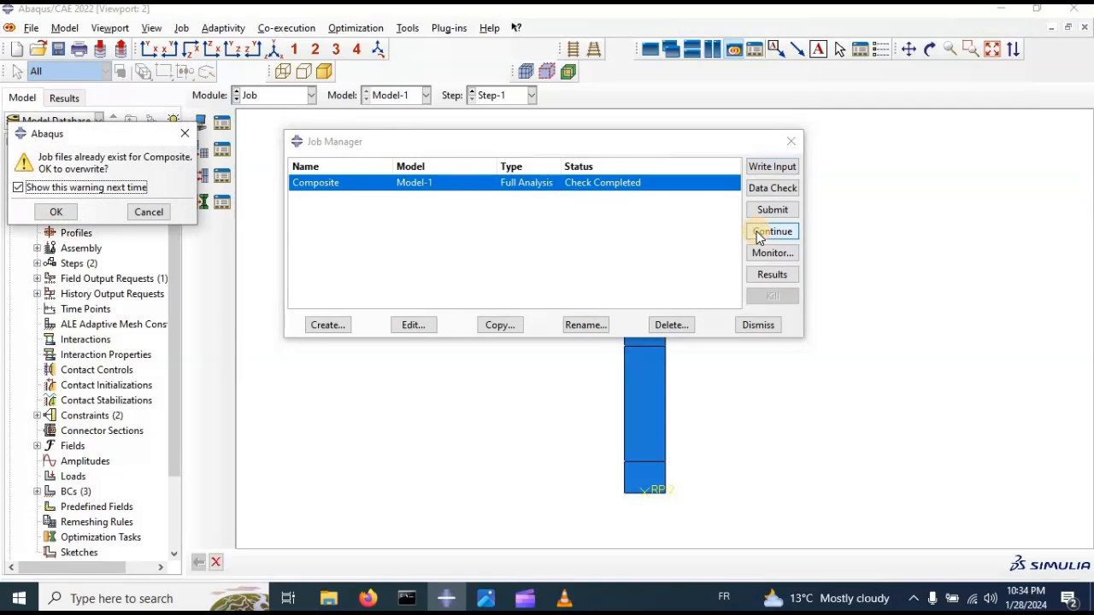
{"action": "left_click", "coordinate": [58, 213]}
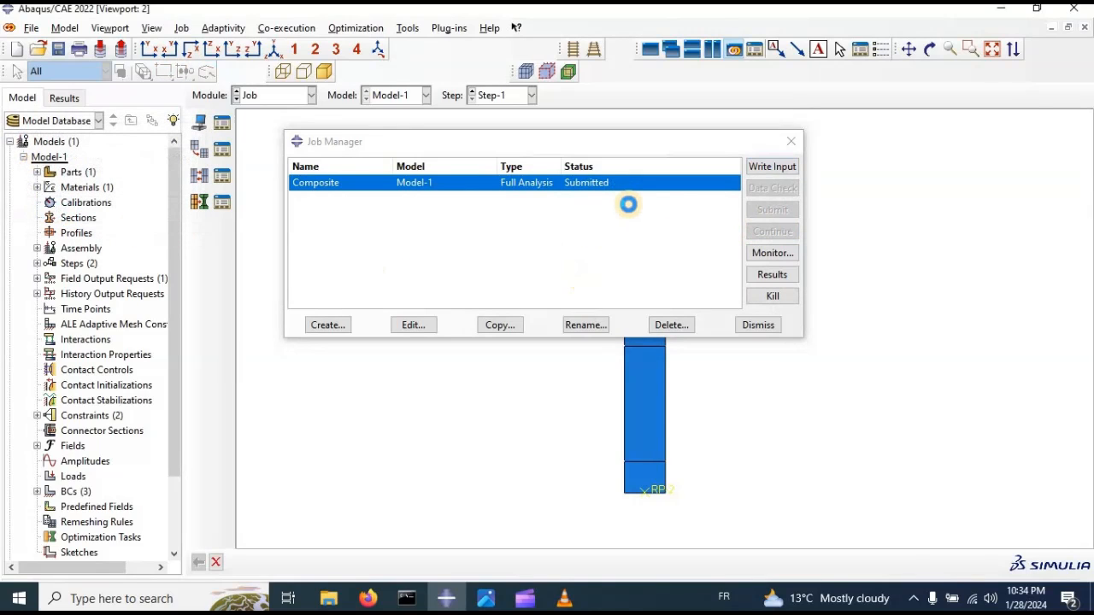
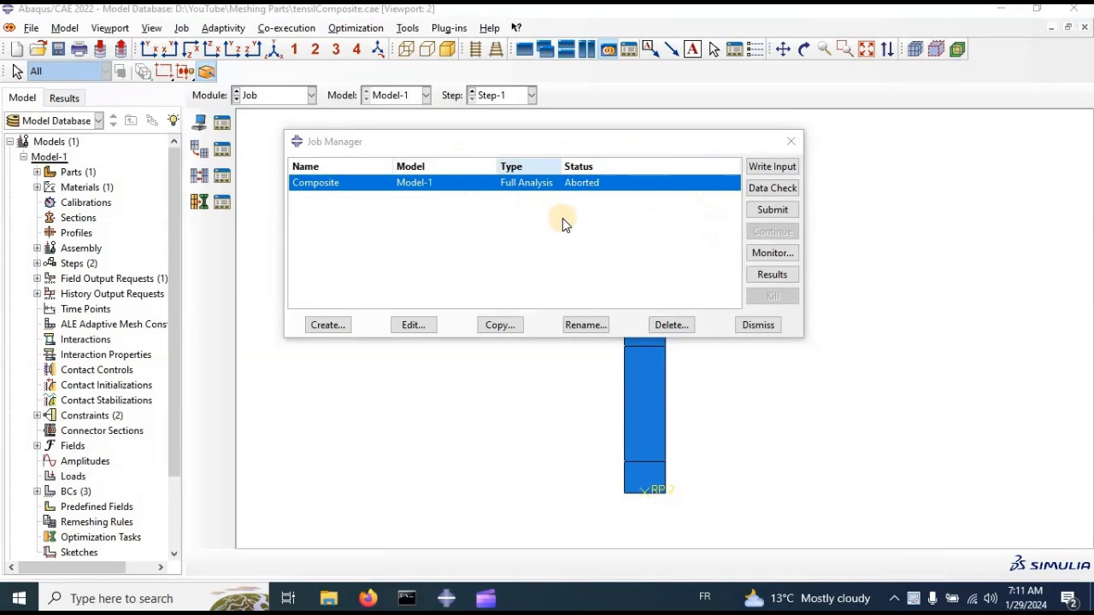
- Open the results of the Composite job and plot the Mises stress contours on the deformed shape
{"action": "left_click", "coordinate": [772, 275]}
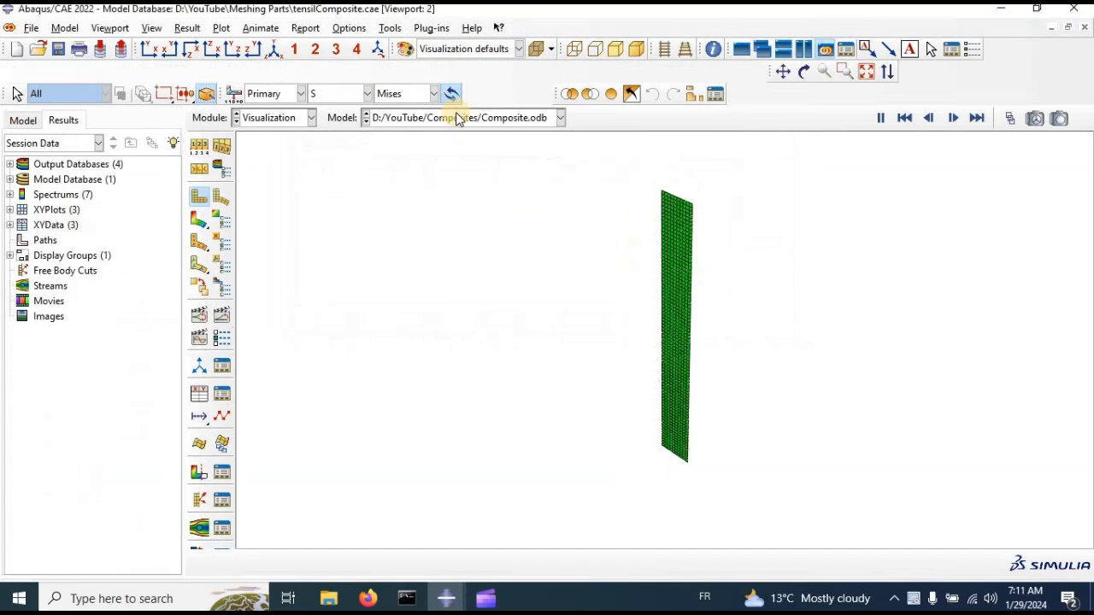
{"action": "left_click", "coordinate": [220, 198]}
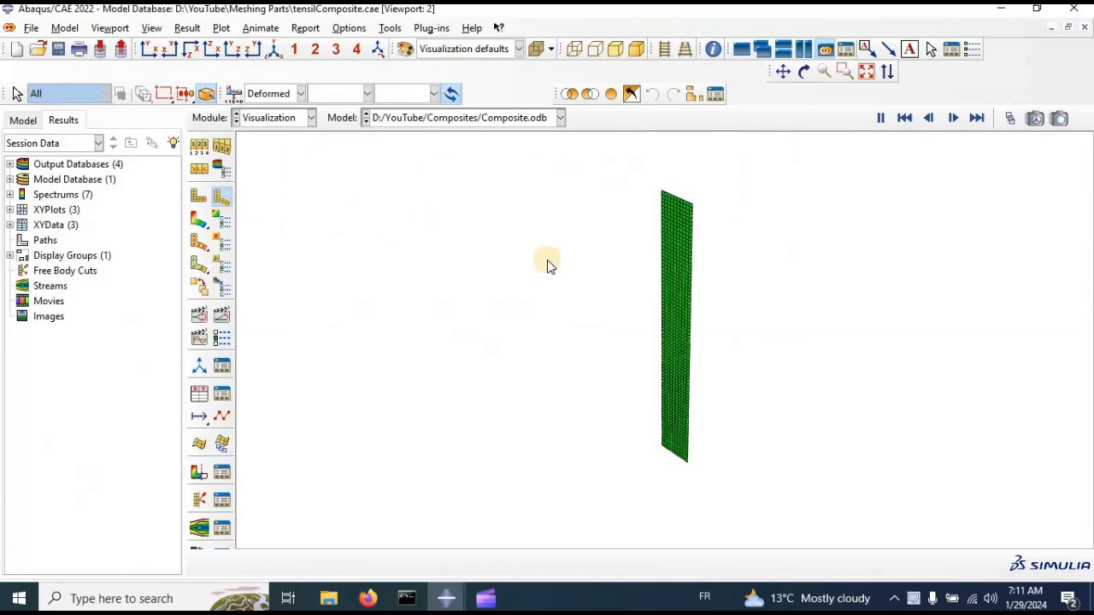
{"action": "left_click", "coordinate": [199, 221]}
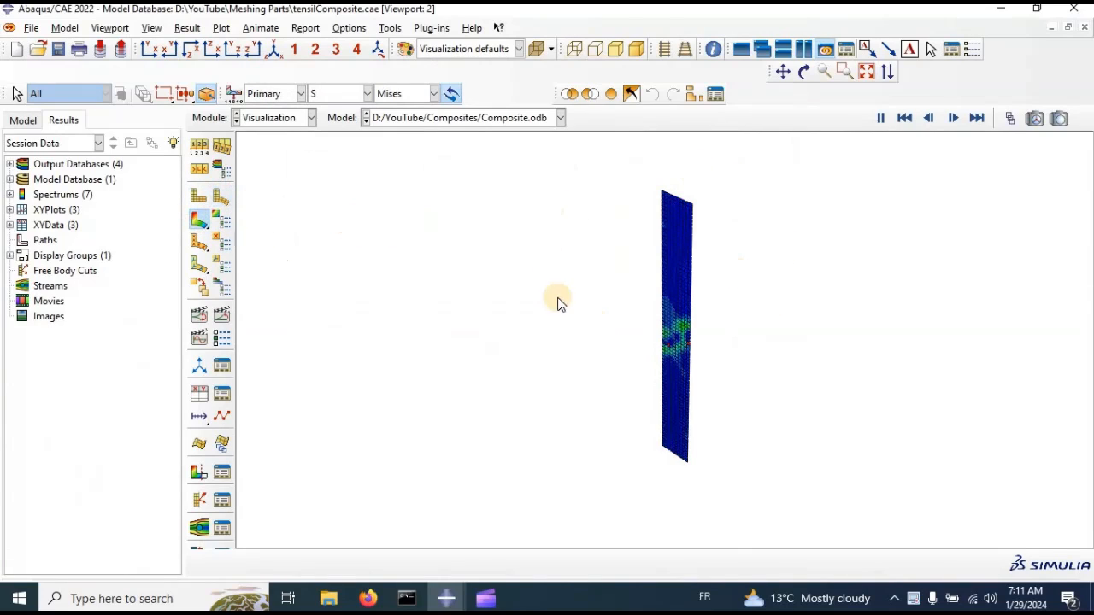
- Animate the stress contours over the time history, looping at the fastest frame rate
{"action": "left_click", "coordinate": [223, 316]}
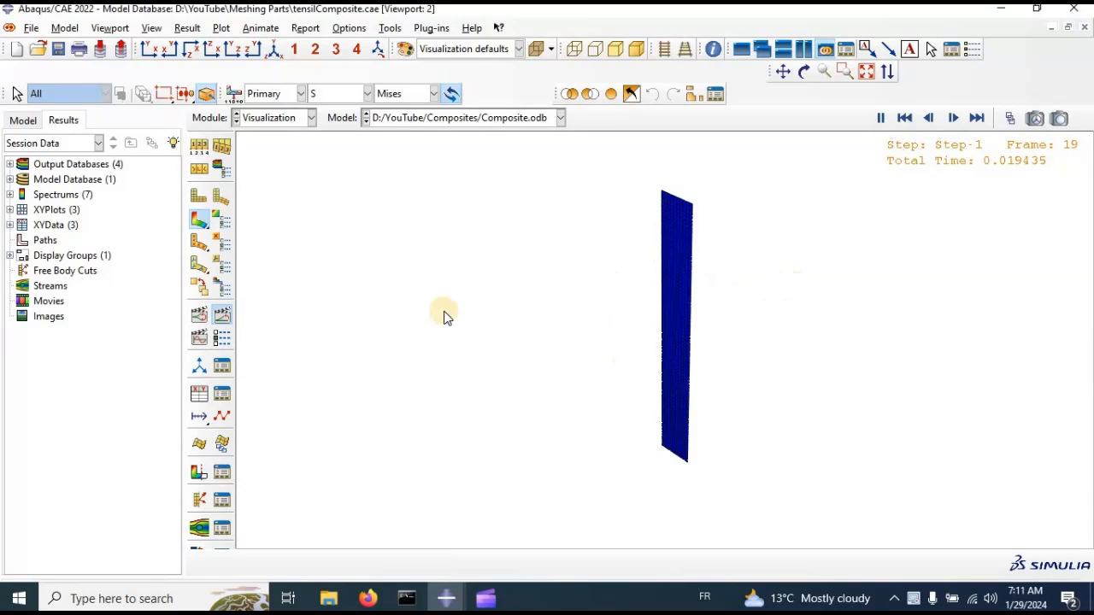
{"action": "left_click", "coordinate": [229, 340]}
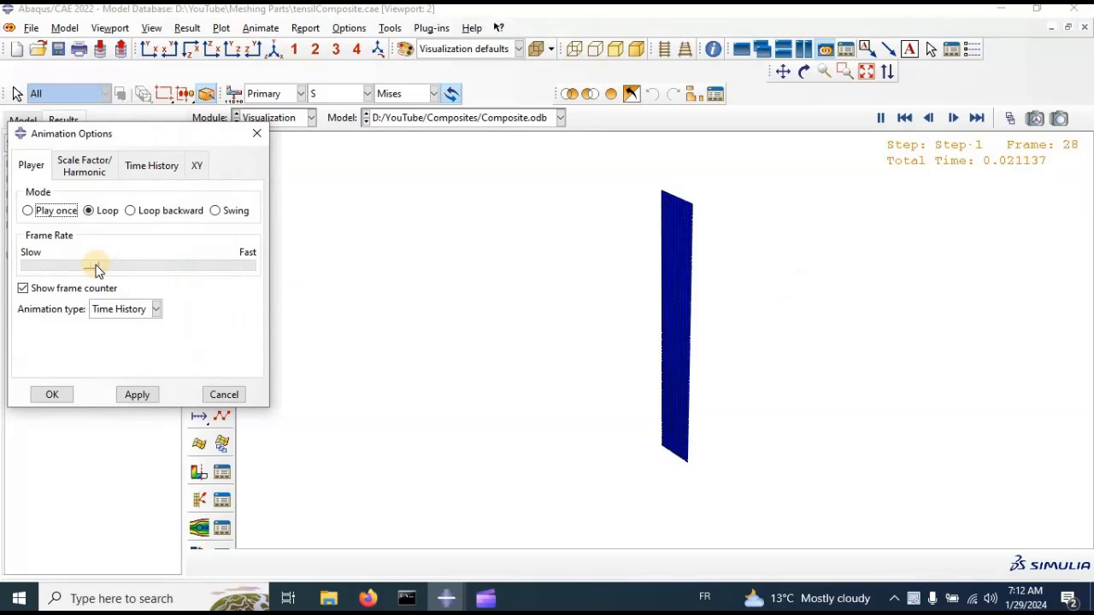
{"action": "left_click_drag", "start_coordinate": [95, 266], "coordinate": [254, 266]}
{"action": "left_click", "coordinate": [139, 395]}
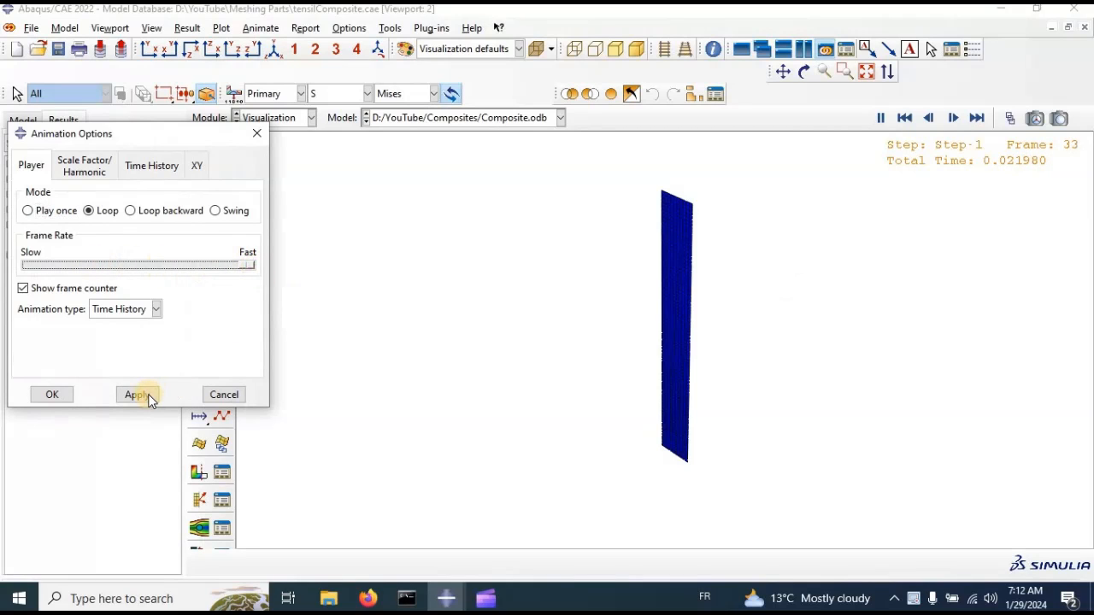
{"action": "left_click", "coordinate": [53, 395]}
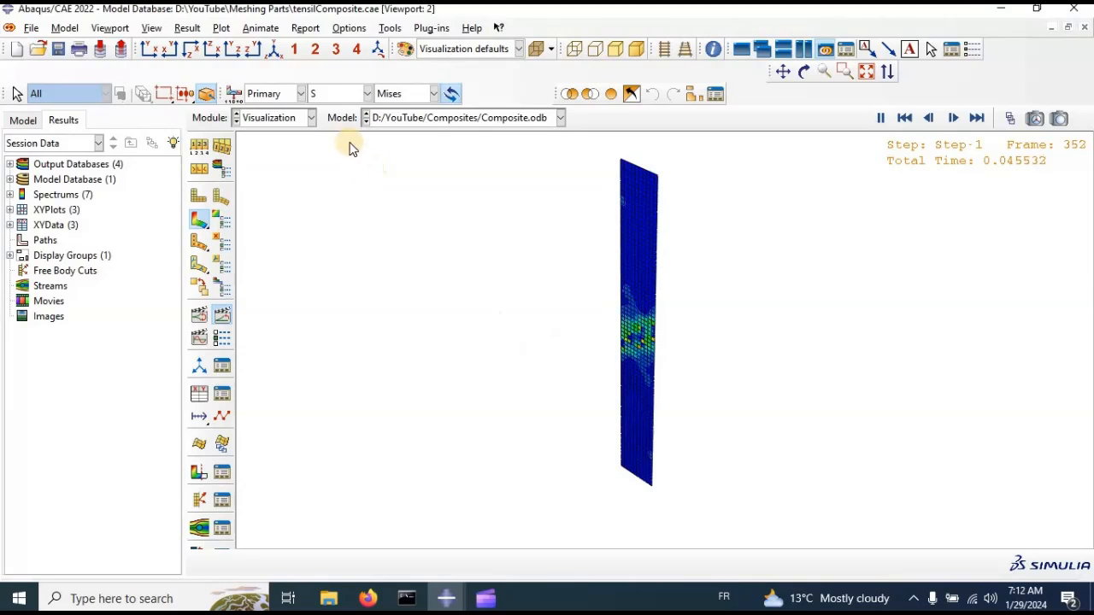
- Examine the fiber damage in the animated contour plot, showing DAMAGEFC and DAMAGEFT in turn
{"action": "left_click", "coordinate": [335, 97]}
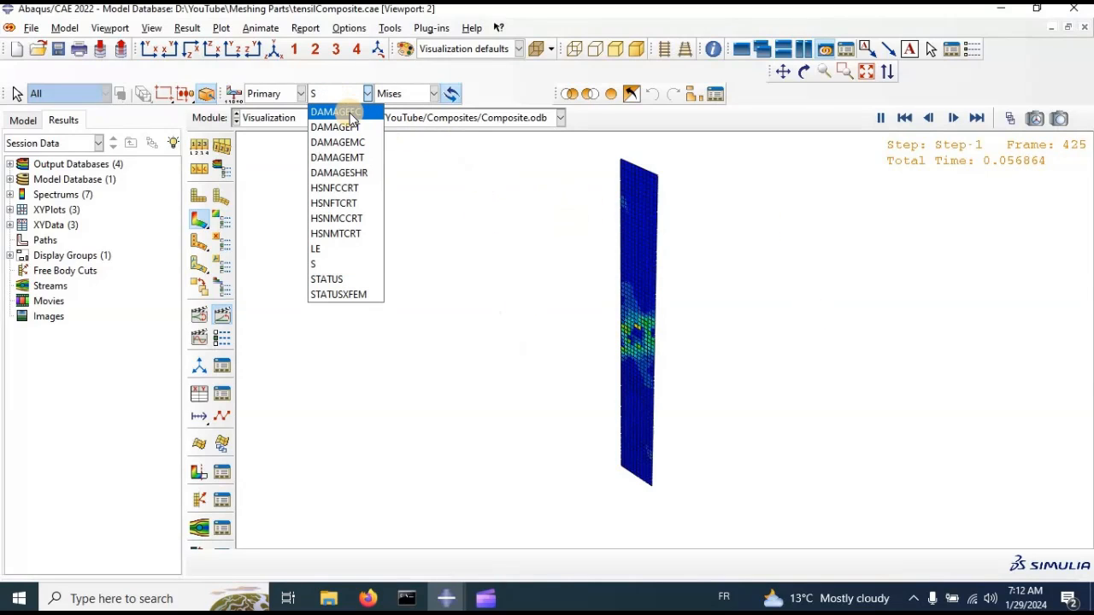
{"action": "left_click", "coordinate": [350, 112]}
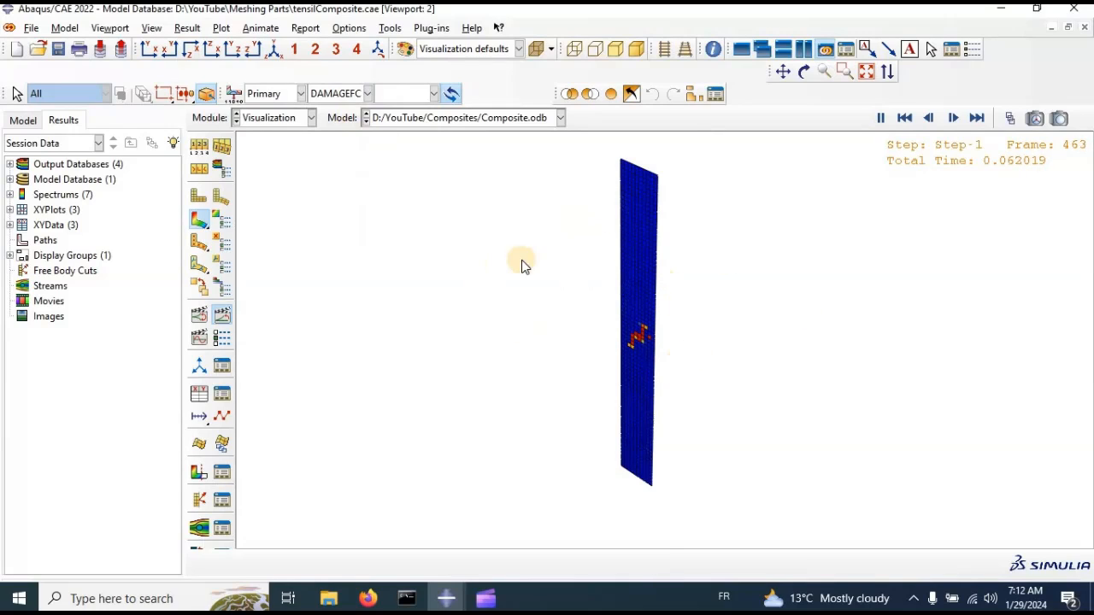
{"action": "left_click", "coordinate": [342, 96]}
{"action": "left_click", "coordinate": [344, 125]}
- Examine the matrix damage in the animated contour plot, showing DAMAGEMC and DAMAGEMT in turn
{"action": "left_click", "coordinate": [342, 95]}
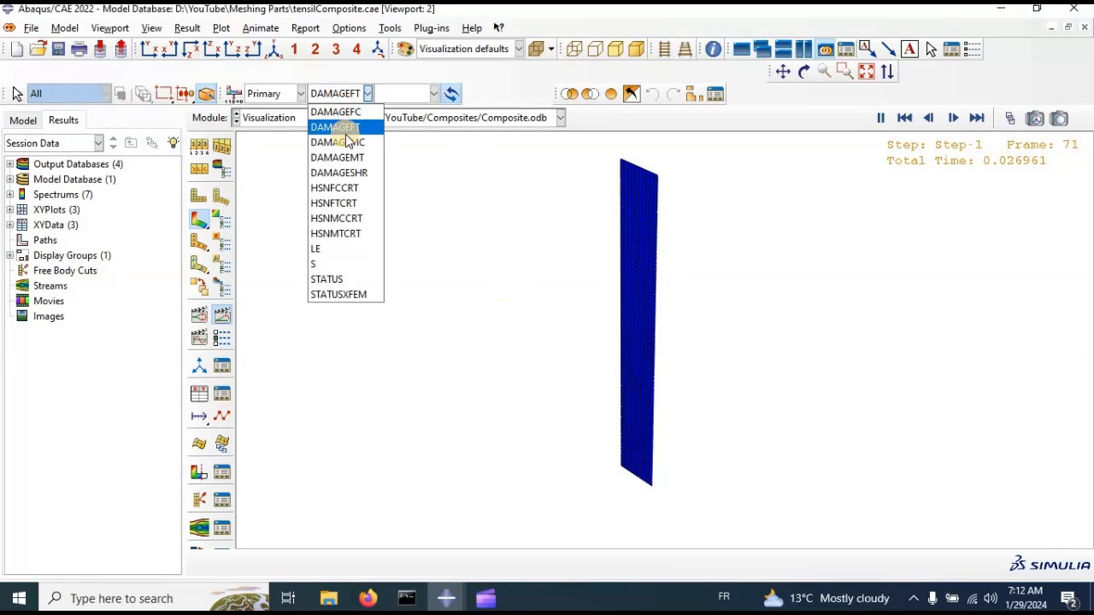
{"action": "left_click", "coordinate": [343, 139]}
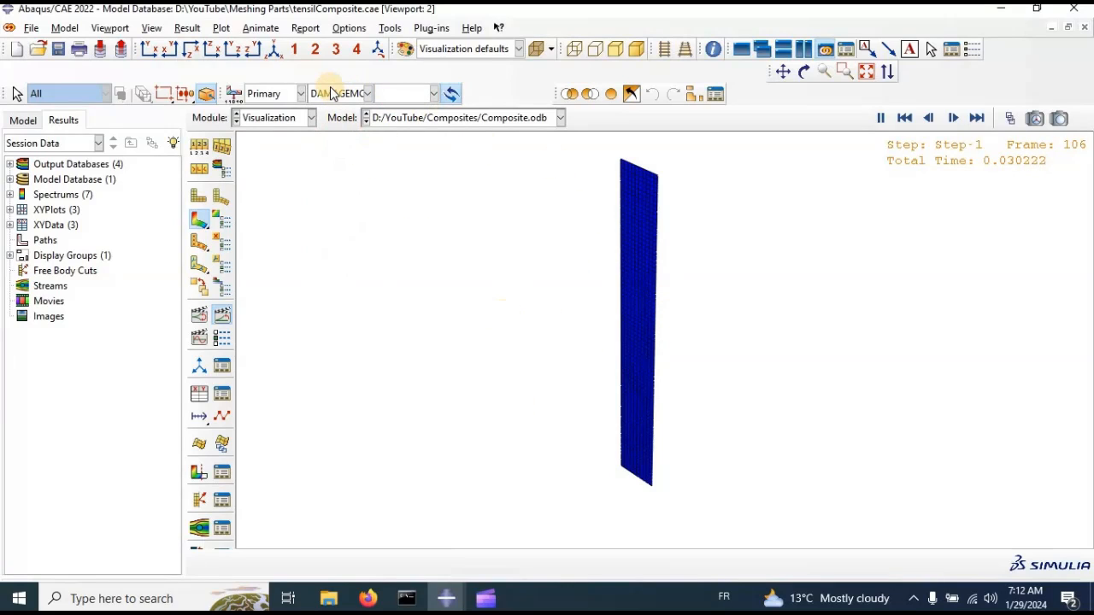
{"action": "left_click", "coordinate": [339, 94]}
{"action": "left_click", "coordinate": [352, 159]}
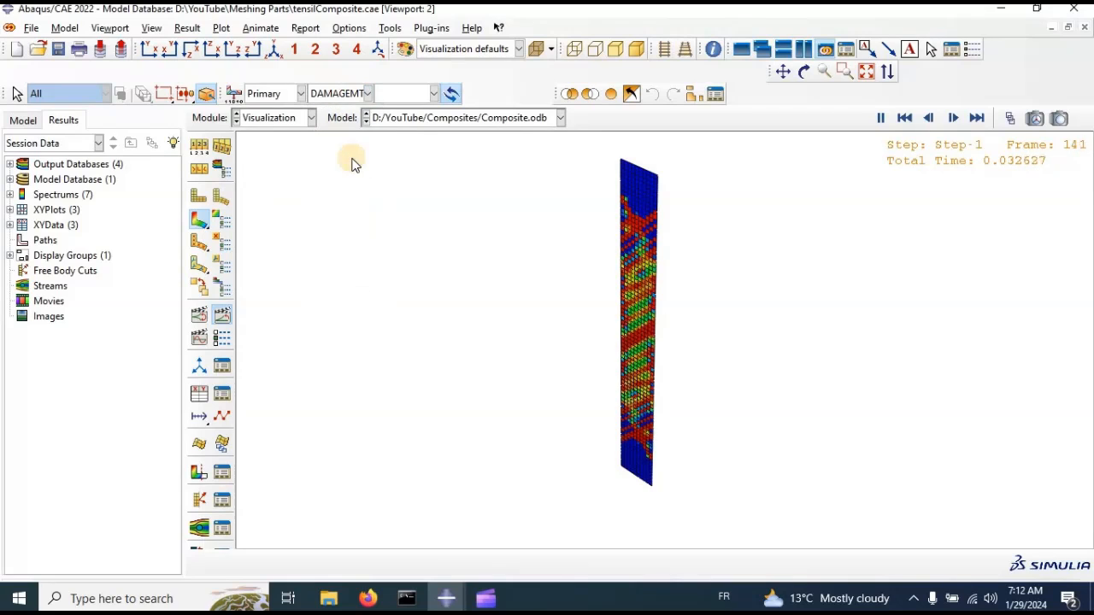